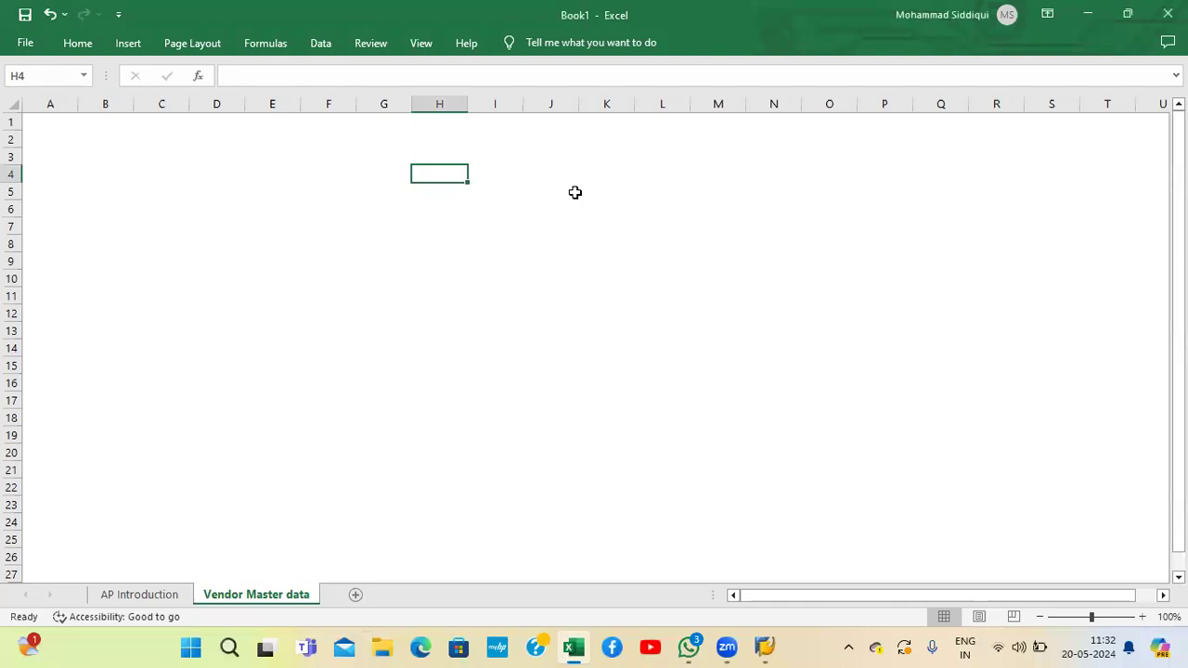
Step: Enter the title "Vendor Master data" in cell H5
{"action": "key", "text": "Down"}
{"action": "key", "text": "Down"}
{"action": "key", "text": "Down"}
{"action": "key", "text": "Up"}
{"action": "key", "text": "Up"}
{"action": "type", "text": "Ven"}
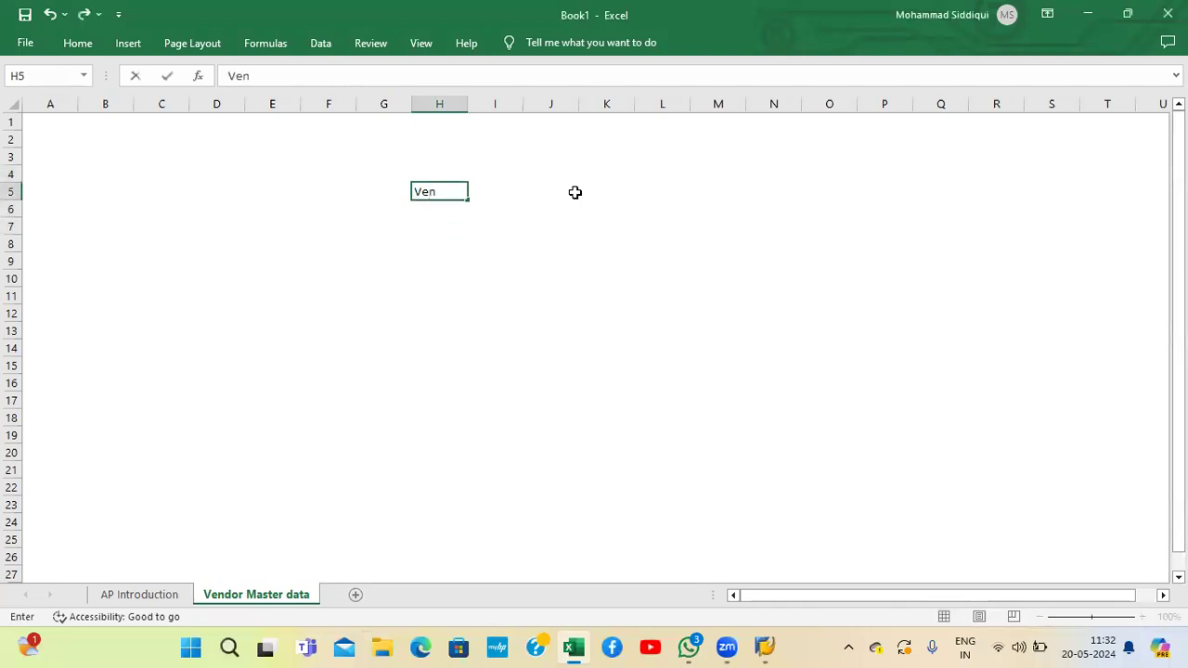
{"action": "type", "text": "dor Master data"}
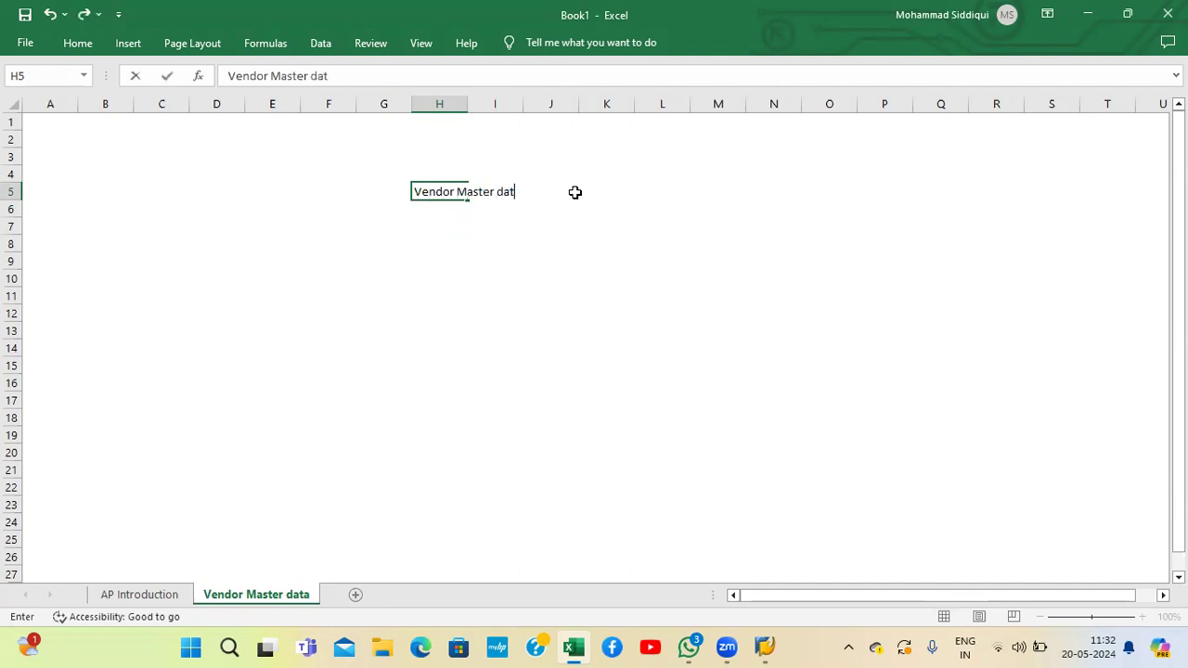
{"action": "key", "text": "Down"}
Step: Enter the labels "ECC" in cell H8 and "S4" in cell J8
{"action": "key", "text": "Down"}
{"action": "key", "text": "Left"}
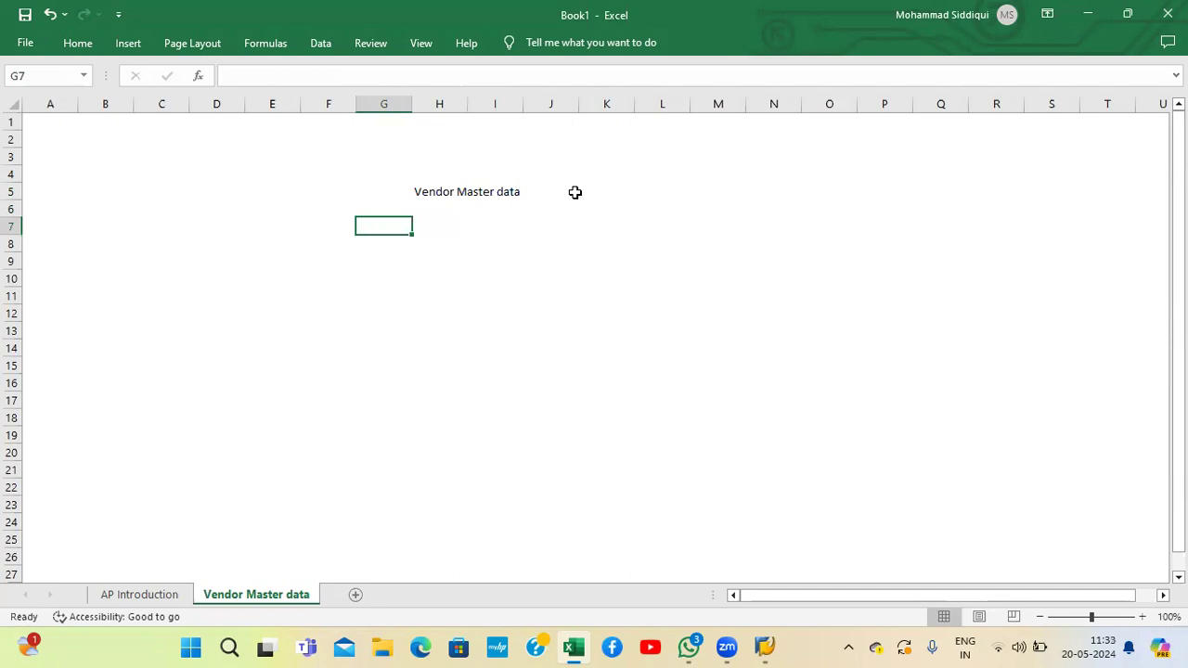
{"action": "key", "text": "Right"}
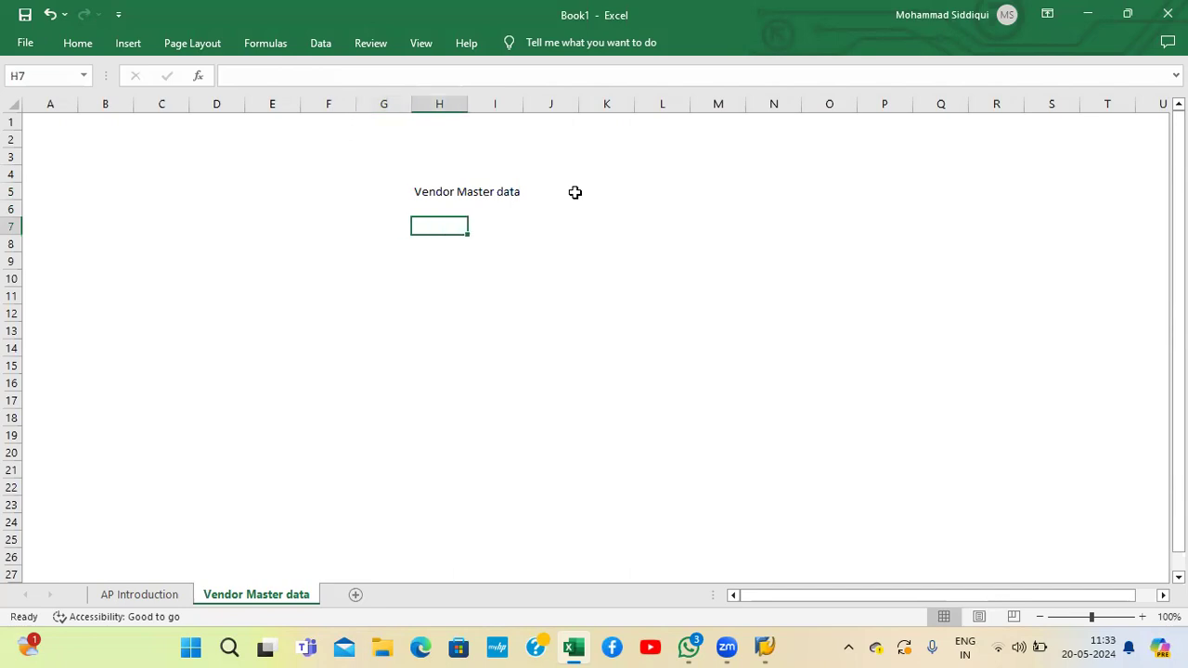
{"action": "key", "text": "Down"}
{"action": "type", "text": "ECC"}
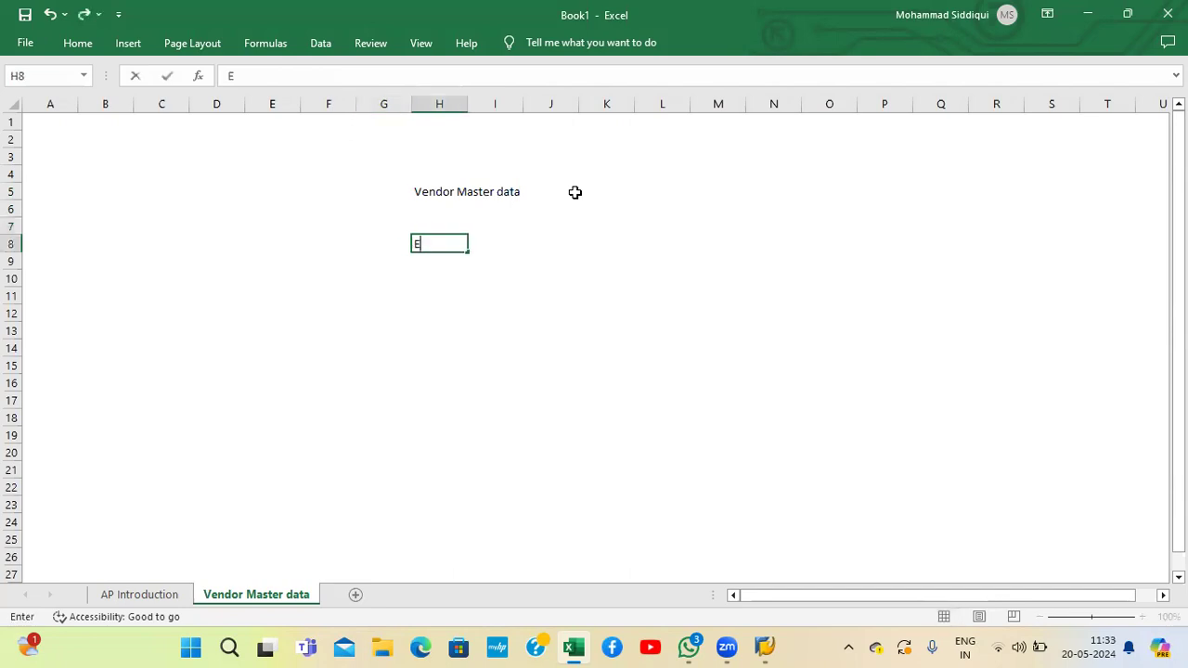
{"action": "key", "text": "Right"}
{"action": "key", "text": "Right"}
{"action": "type", "text": "S4"}
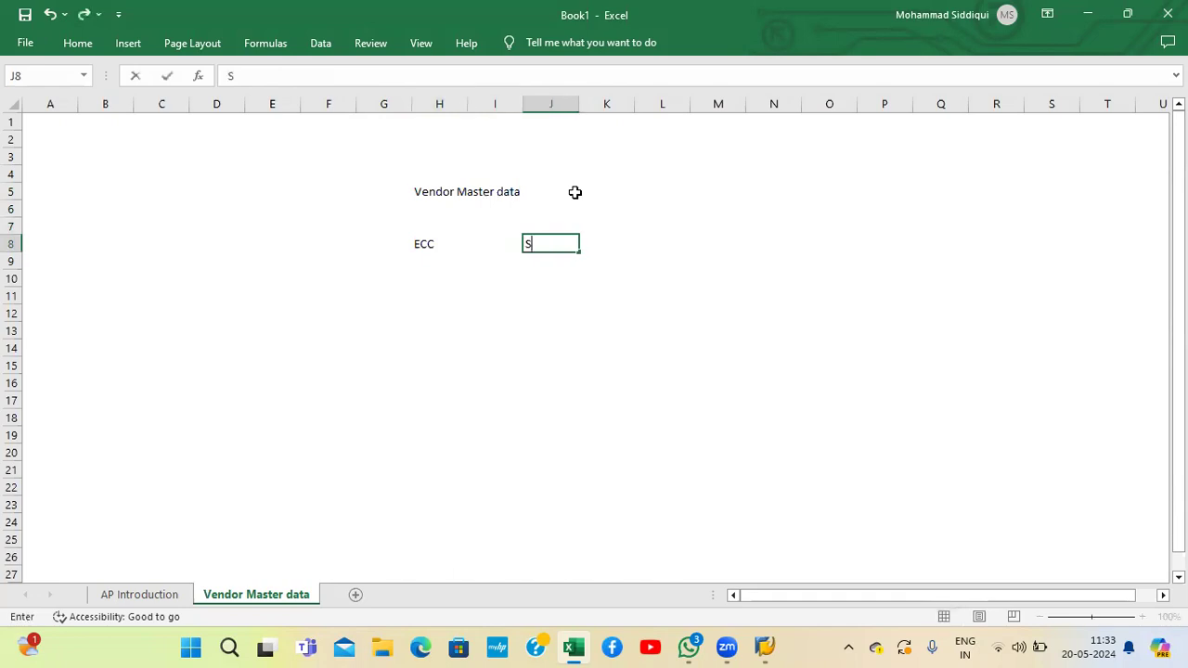
{"action": "key", "text": "Return"}
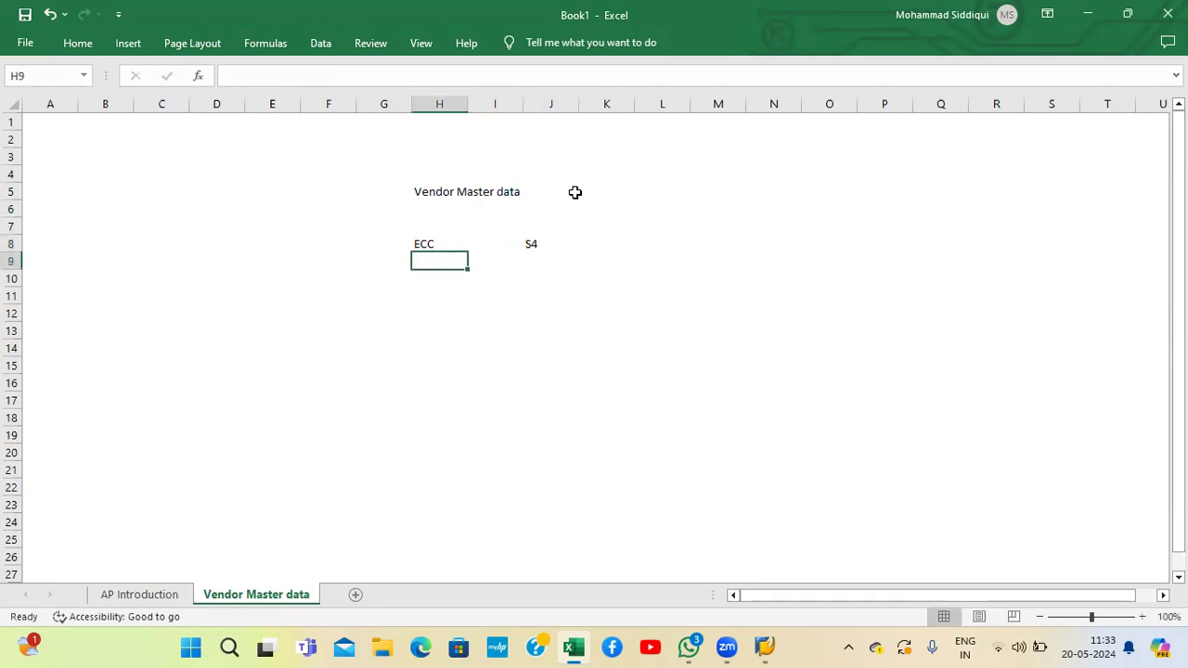
{"action": "key", "text": "Up"}
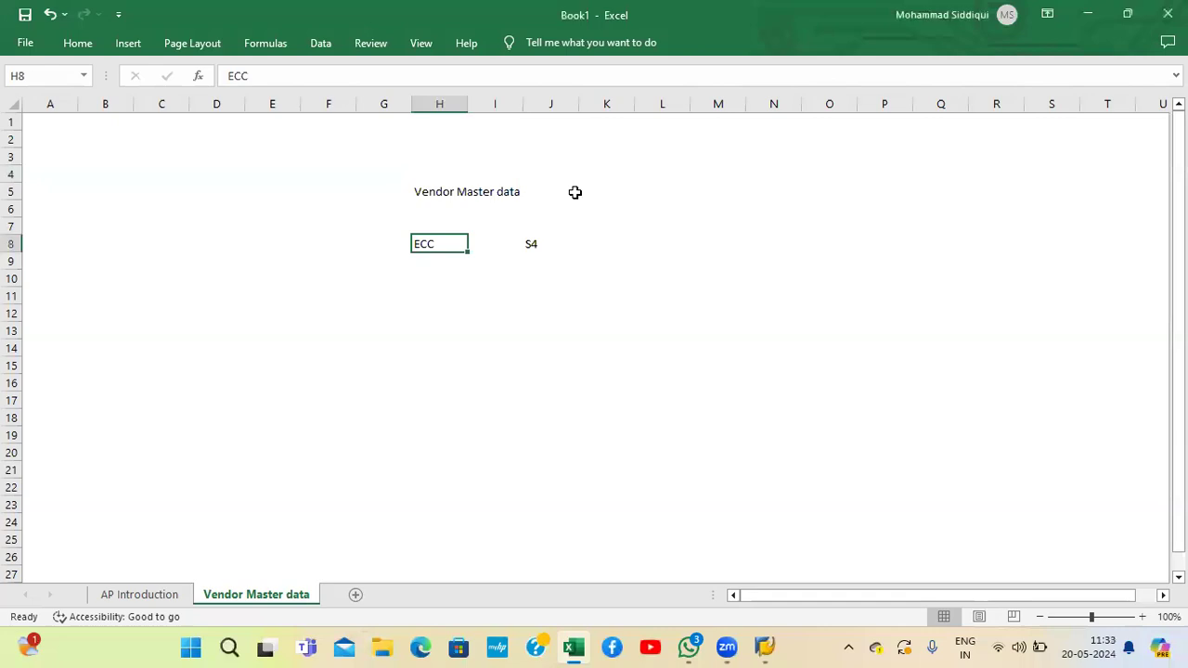
{"action": "key", "text": "Right"}
{"action": "key", "text": "Right"}
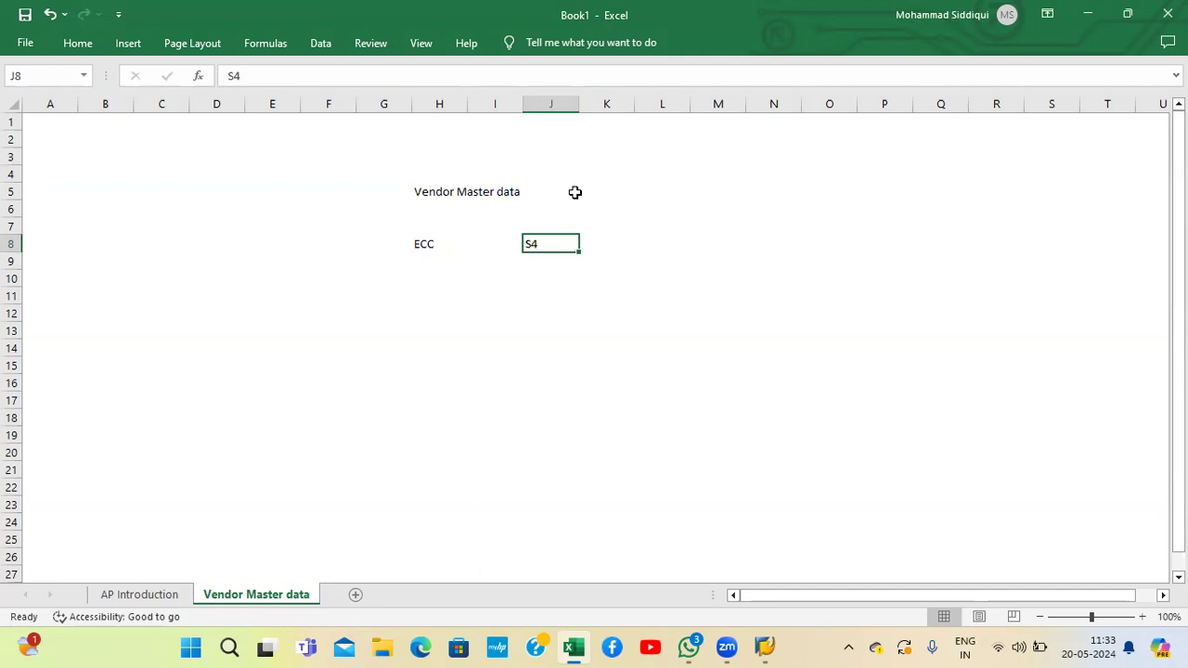
{"action": "key", "text": "Left"}
{"action": "key", "text": "Left"}
{"action": "key", "text": "Left"}
{"action": "key", "text": "Right"}
{"action": "key", "text": "Right"}
{"action": "key", "text": "Right"}
{"action": "key", "text": "Left"}
{"action": "key", "text": "Left"}
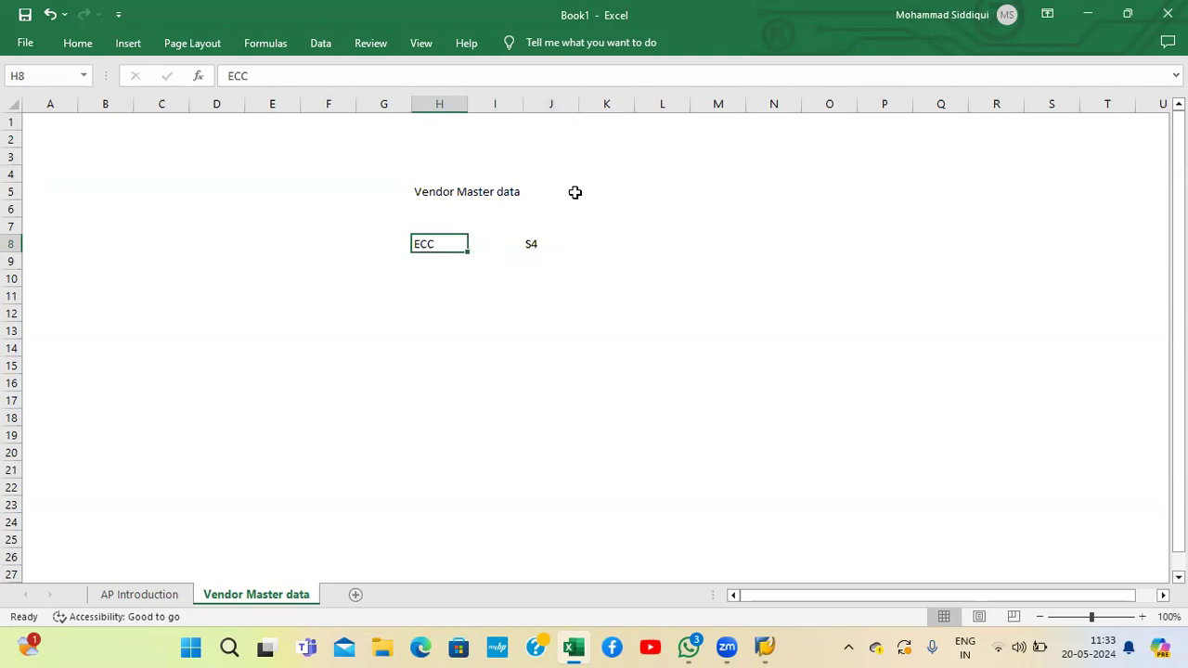
{"action": "key", "text": "Right"}
{"action": "key", "text": "Right"}
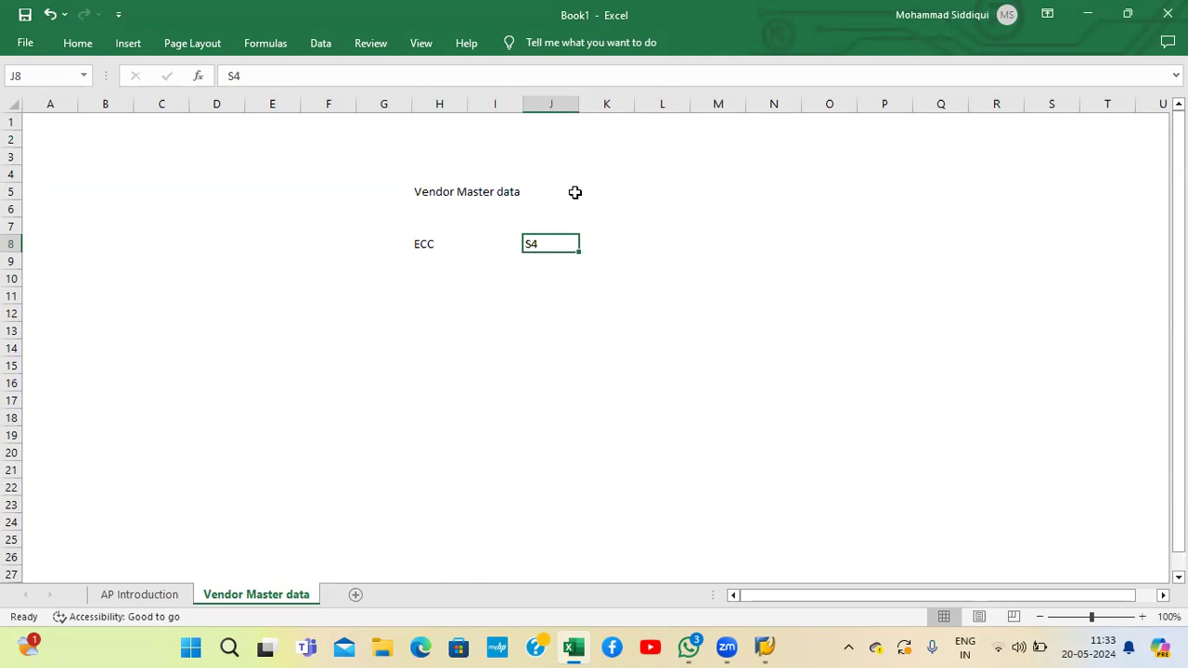
{"action": "key", "text": "Down"}
{"action": "key", "text": "Up"}
{"action": "key", "text": "Left"}
{"action": "key", "text": "Left"}
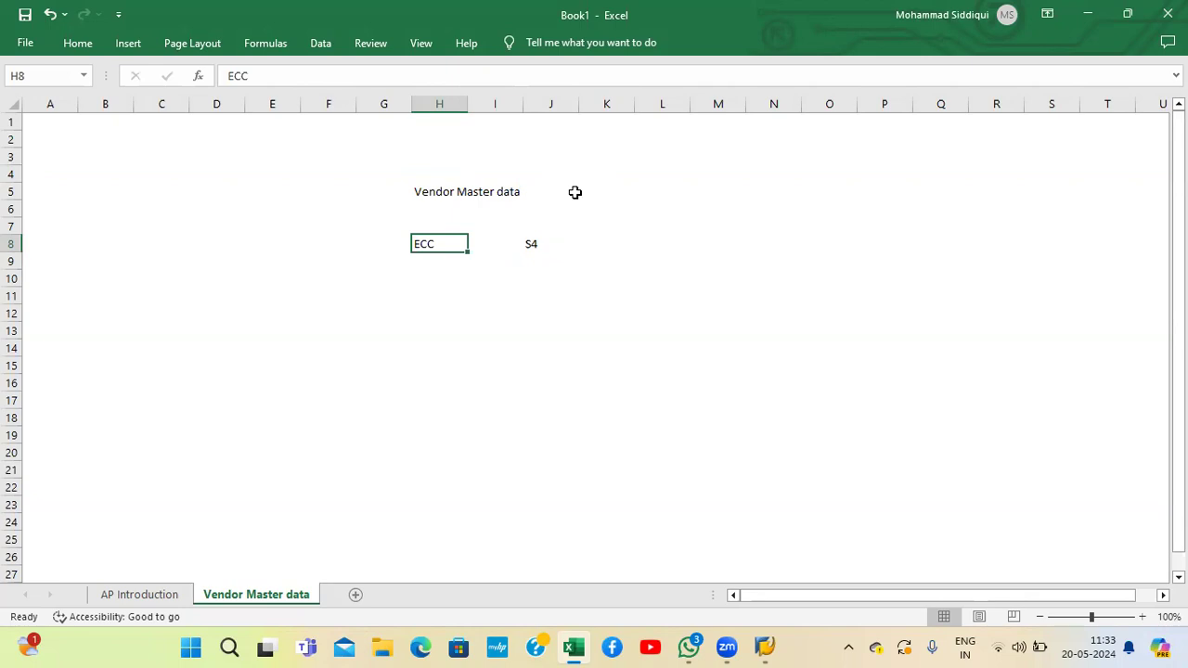
{"action": "key", "text": "Down"}
{"action": "key", "text": "Up"}
Step: Enter the heading "Configuration for the creation Vendor Master data" in cell H11
{"action": "key", "text": "Down"}
{"action": "key", "text": "Down"}
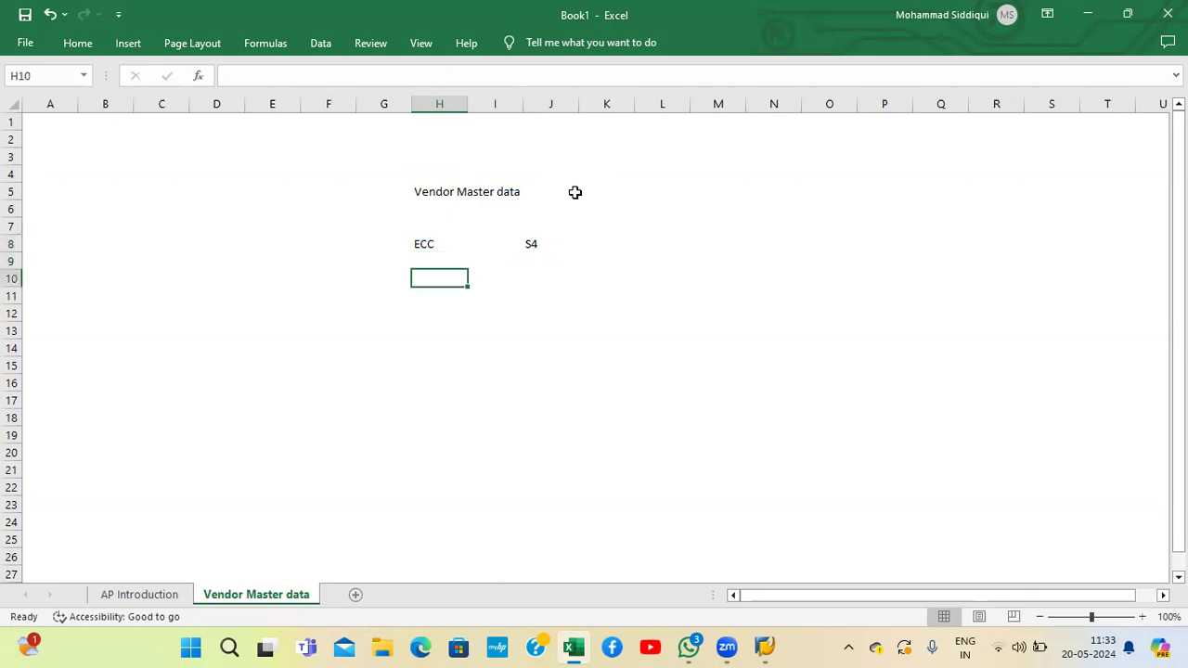
{"action": "key", "text": "Down"}
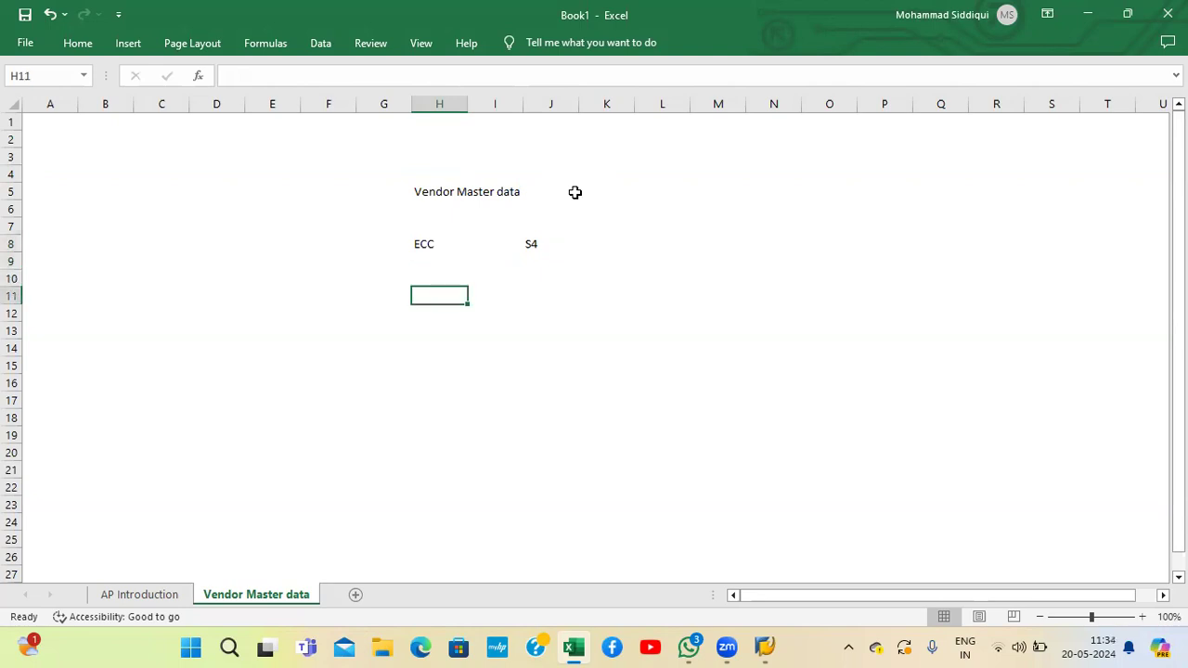
{"action": "type", "text": "Crecati"}
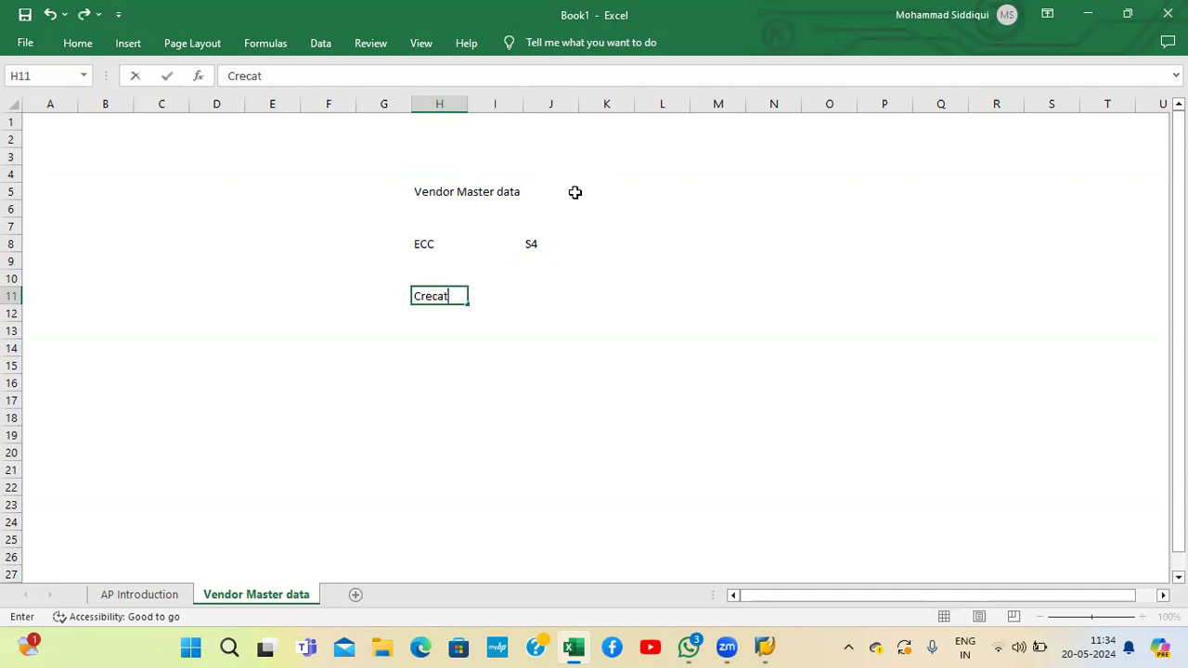
{"action": "key", "text": "BackSpace"}
{"action": "key", "text": "BackSpace"}
{"action": "key", "text": "BackSpace"}
{"action": "key", "text": "BackSpace"}
{"action": "type", "text": "aste"}
{"action": "key", "text": "BackSpace"}
{"action": "key", "text": "BackSpace"}
{"action": "key", "text": "BackSpace"}
{"action": "key", "text": "BackSpace"}
{"action": "key", "text": "BackSpace"}
{"action": "type", "text": "onfiguraito"}
{"action": "type", "text": "n"}
{"action": "key", "text": "BackSpace"}
{"action": "key", "text": "BackSpace"}
{"action": "key", "text": "BackSpace"}
{"action": "key", "text": "BackSpace"}
{"action": "type", "text": "tion "}
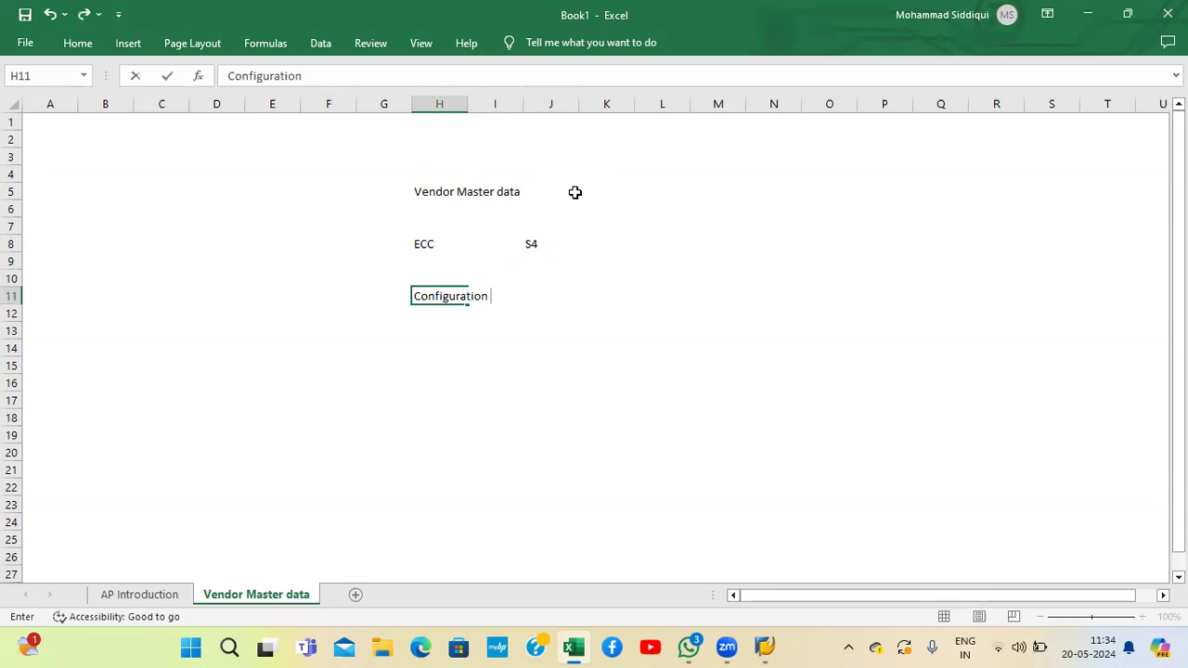
{"action": "type", "text": "for the creation Vendor Msa"}
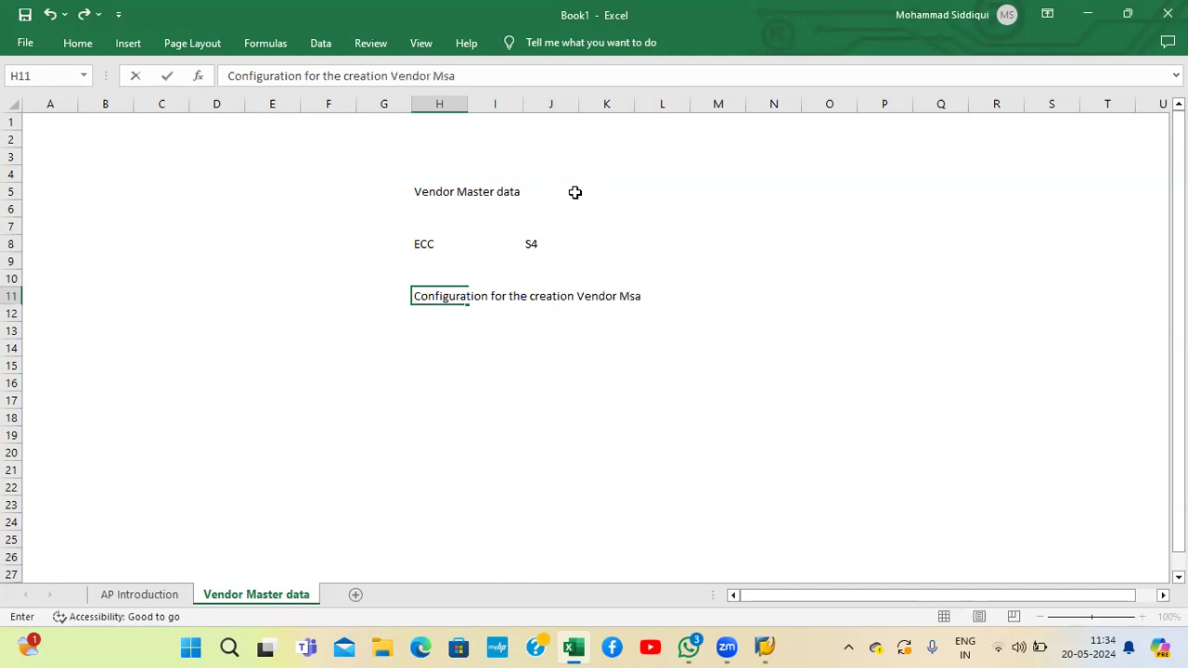
{"action": "key", "text": "BackSpace"}
{"action": "key", "text": "BackSpace"}
{"action": "type", "text": "aster data"}
{"action": "key", "text": "Return"}
Step: Enter "ECC" in cell N11, on the same row as the configuration heading
{"action": "key", "text": "Up"}
{"action": "key", "text": "Right"}
{"action": "key", "text": "Right"}
{"action": "key", "text": "Right"}
{"action": "key", "text": "Right"}
{"action": "key", "text": "Right"}
{"action": "key", "text": "Right"}
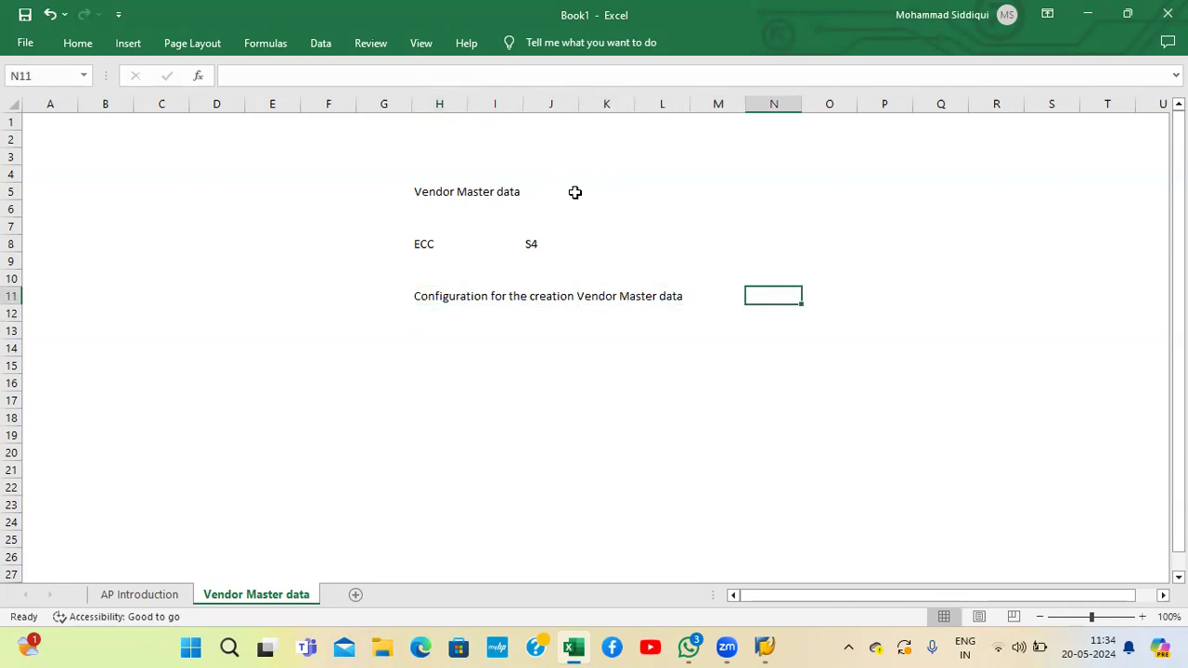
{"action": "type", "text": "ECC"}
{"action": "key", "text": "Return"}
Step: Add the first list item, with 1 in cell G13 and "Vendor Account Group" in H13
{"action": "key", "text": "Return"}
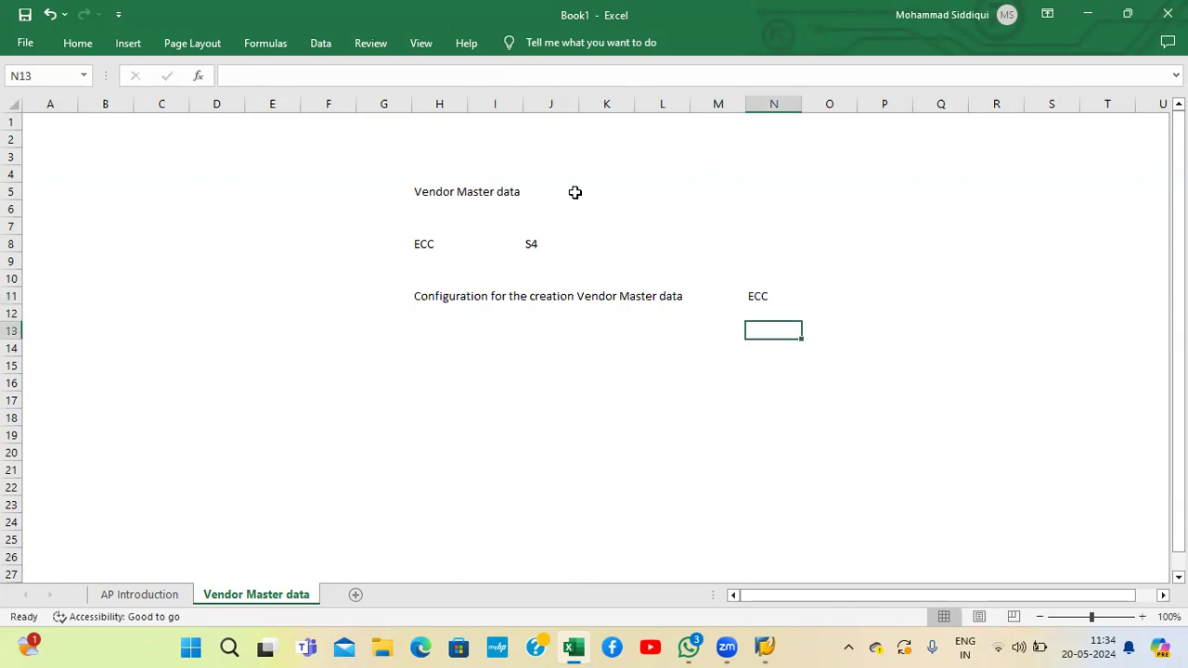
{"action": "key", "text": "Left"}
{"action": "key", "text": "Left"}
{"action": "key", "text": "Left"}
{"action": "key", "text": "Left"}
{"action": "key", "text": "Left"}
{"action": "key", "text": "Left"}
{"action": "key", "text": "Left"}
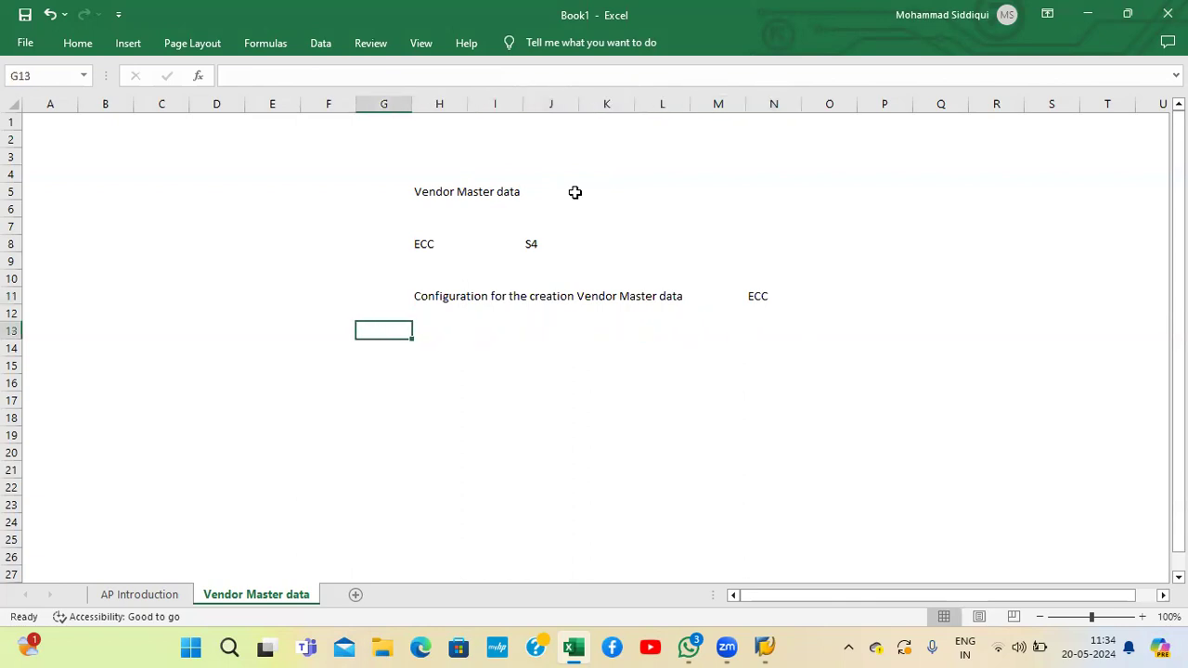
{"action": "type", "text": "1"}
{"action": "key", "text": "Right"}
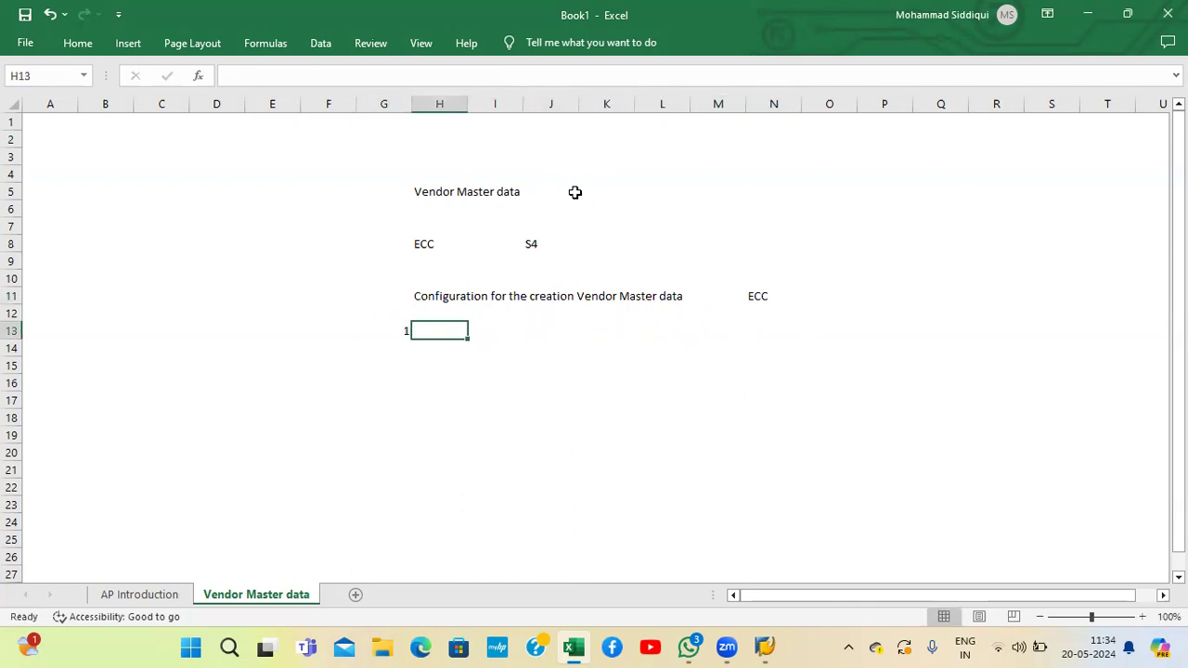
{"action": "type", "text": "Vendor Accou"}
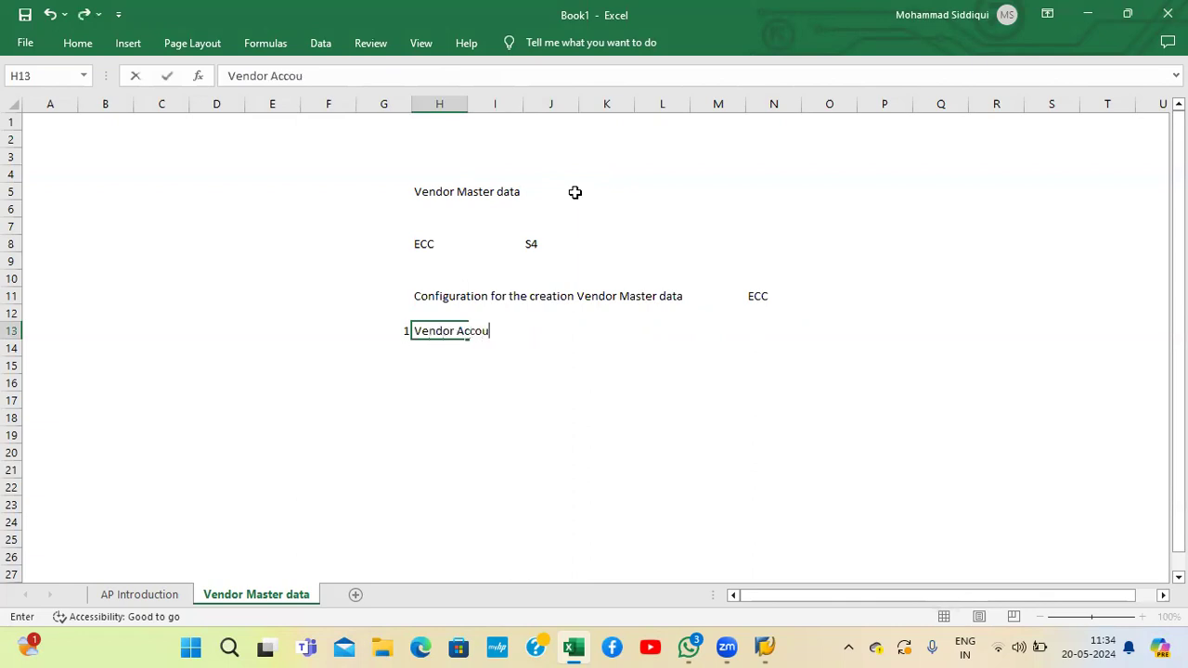
{"action": "type", "text": "nt Group"}
{"action": "key", "text": "Return"}
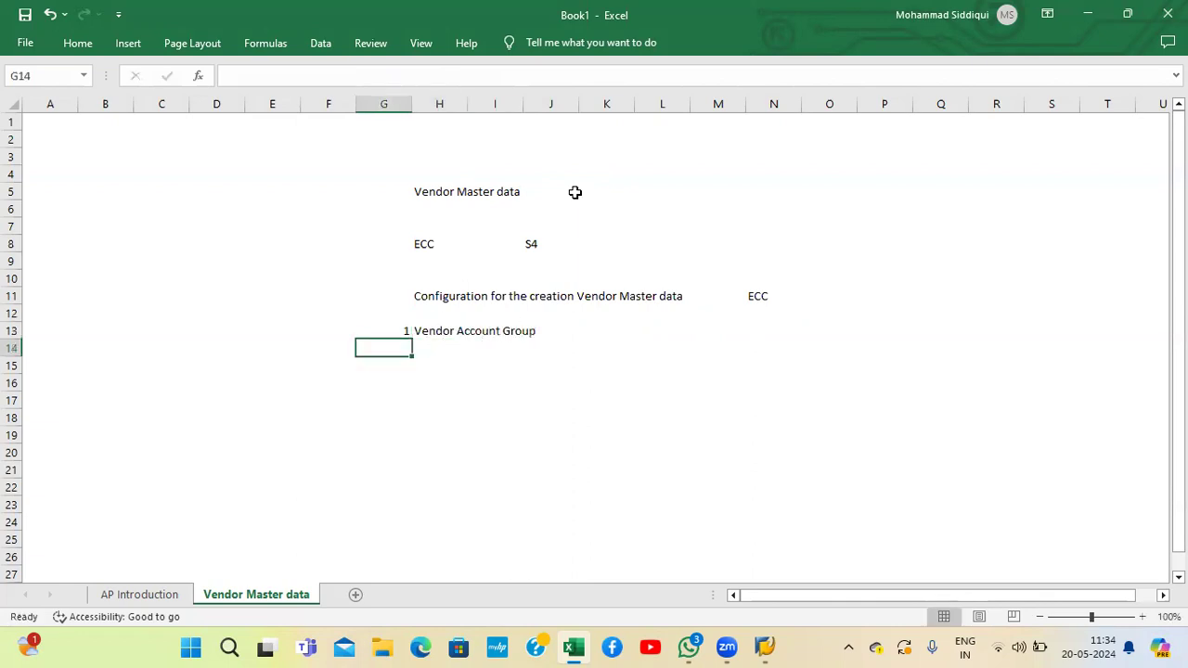
Step: Enter the transaction code OBD3 for Vendor Account Group in cell N13
{"action": "key", "text": "Up"}
{"action": "key", "text": "Right"}
{"action": "key", "text": "Right"}
{"action": "key", "text": "Right"}
{"action": "key", "text": "Right"}
{"action": "key", "text": "Right"}
{"action": "key", "text": "Right"}
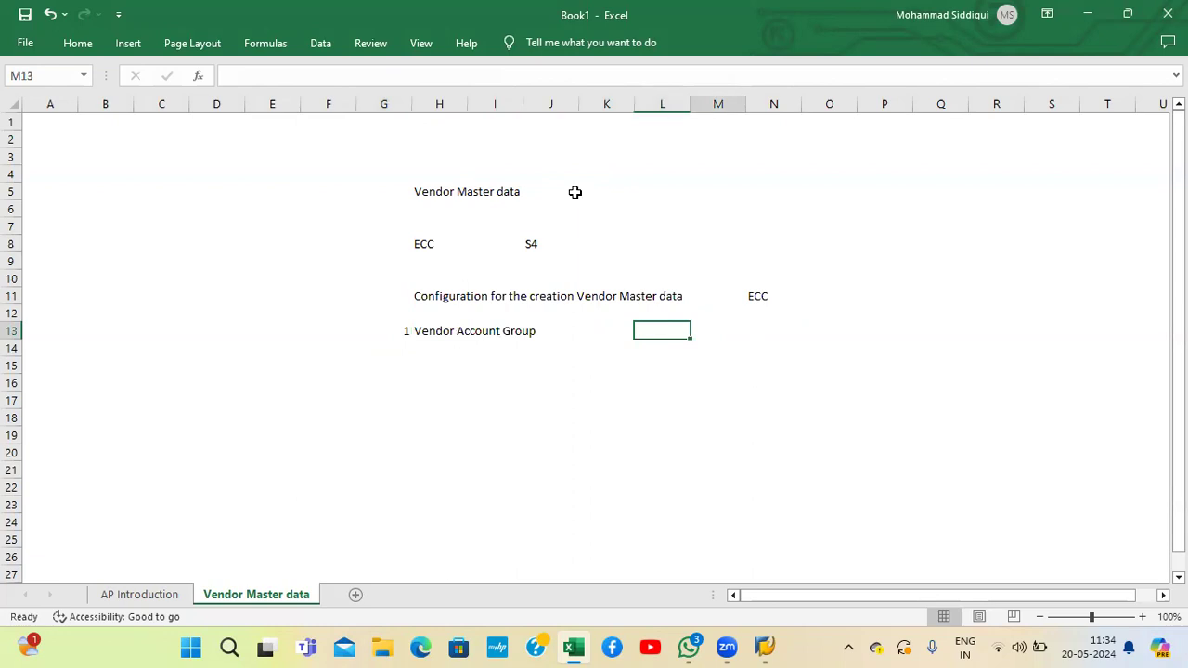
{"action": "key", "text": "Right"}
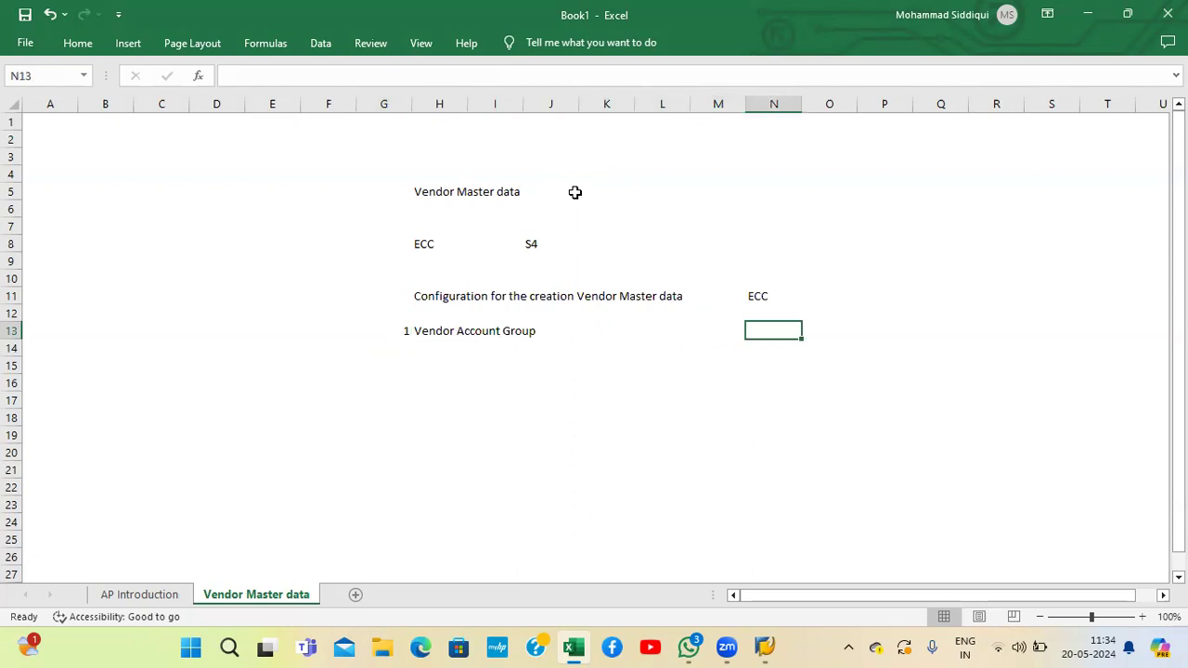
{"action": "type", "text": "OBD3"}
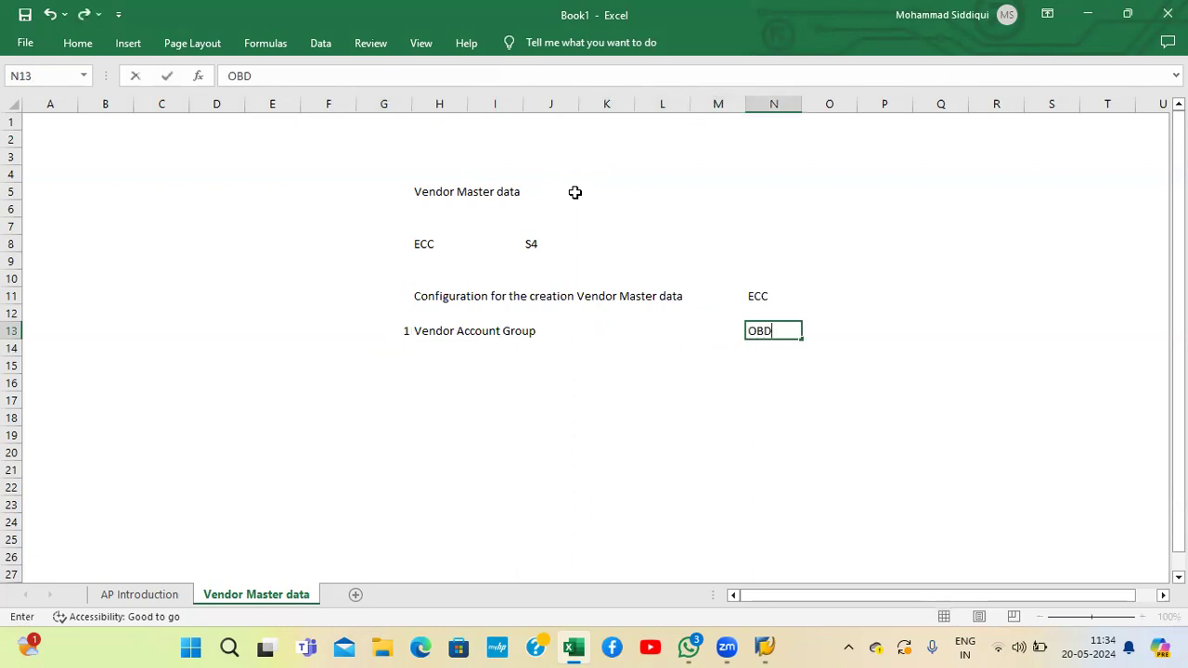
{"action": "key", "text": "Return"}
Step: Add the second list item, with 2 in cell G14 and "Number ranges" in H14
{"action": "key", "text": "Left"}
{"action": "key", "text": "Left"}
{"action": "key", "text": "Left"}
{"action": "key", "text": "Left"}
{"action": "key", "text": "Left"}
{"action": "key", "text": "Left"}
{"action": "key", "text": "Left"}
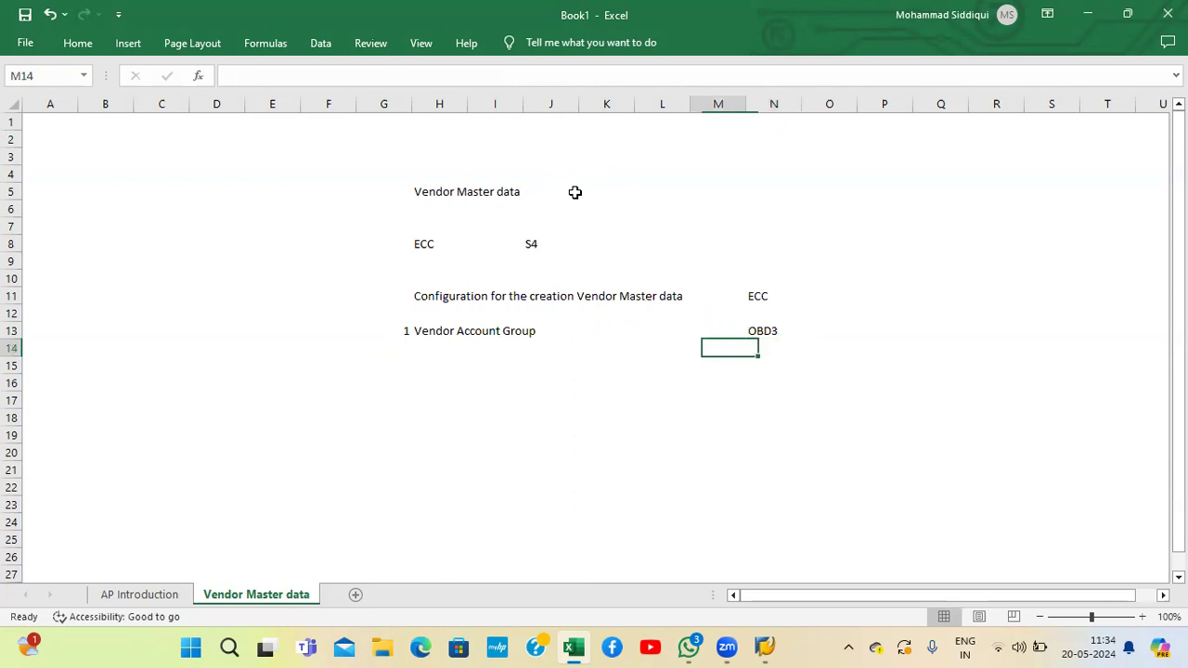
{"action": "type", "text": "2"}
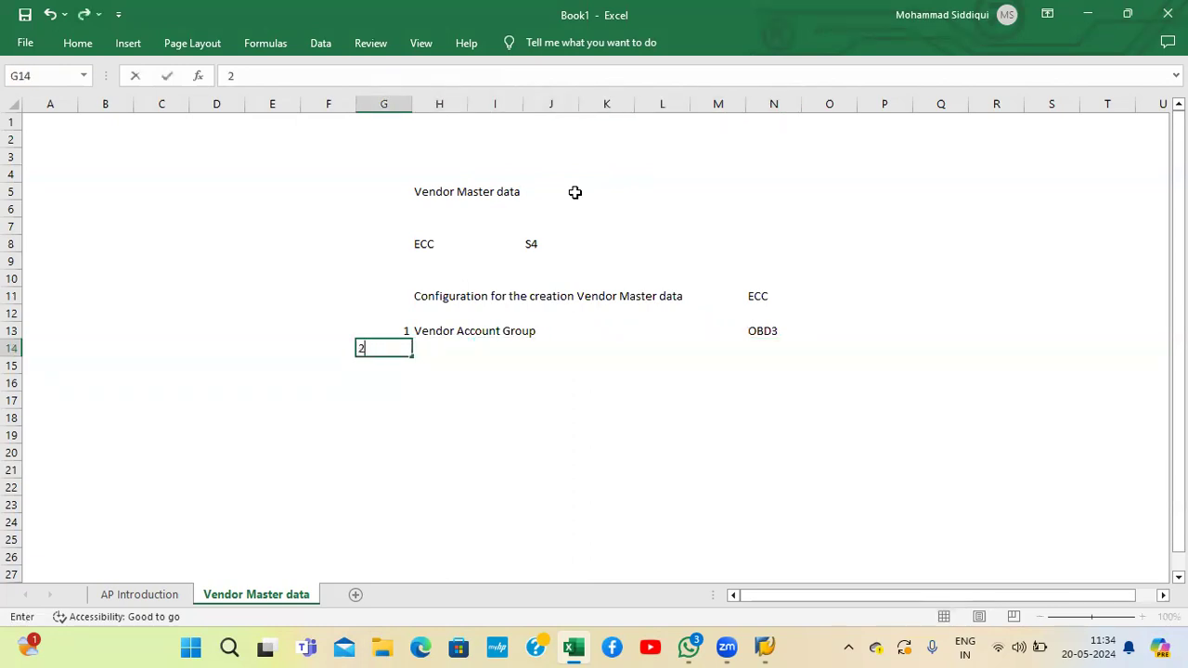
{"action": "key", "text": "Tab"}
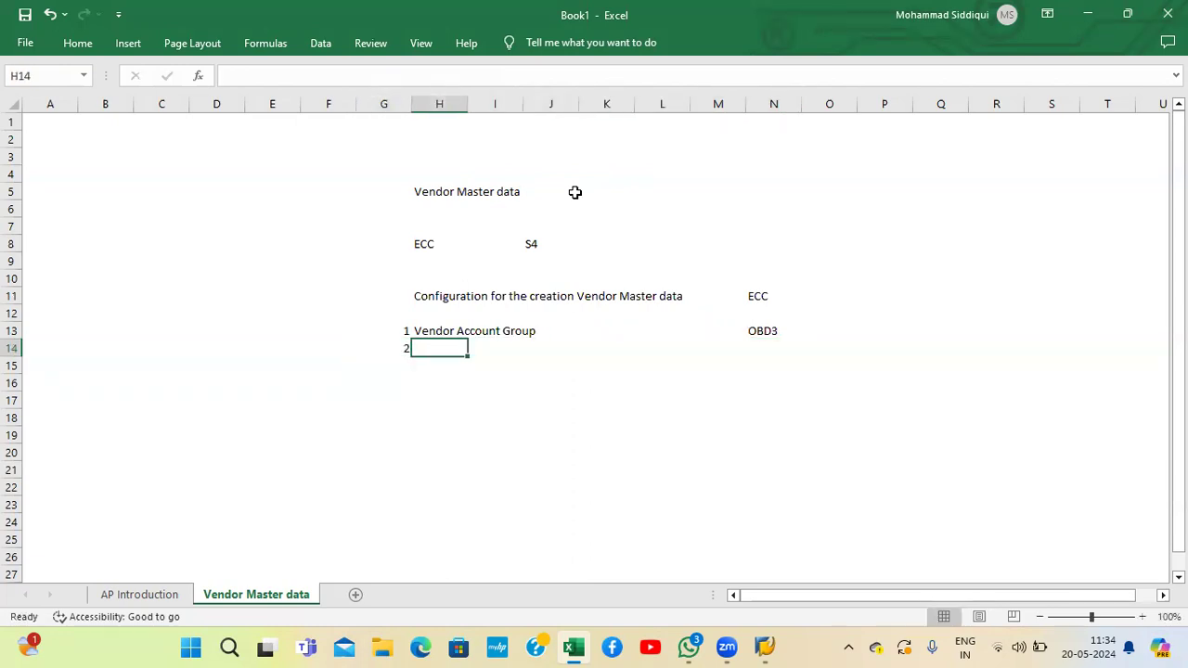
{"action": "type", "text": "Number ranges"}
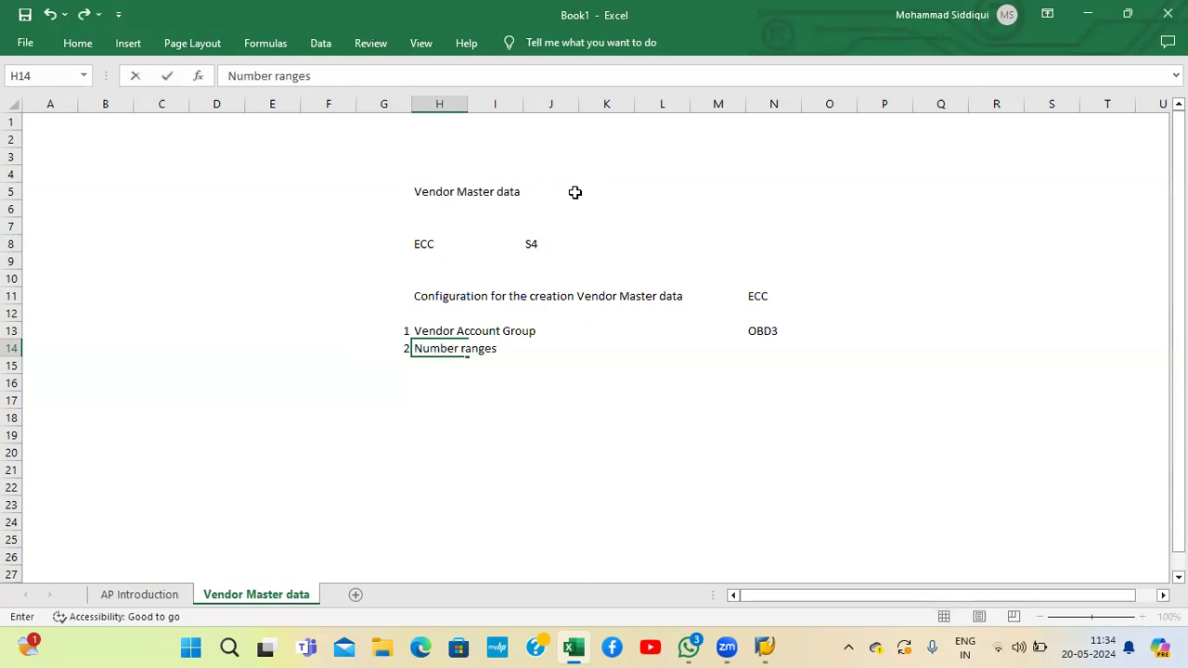
{"action": "key", "text": "Return"}
Step: Enter the transaction code XKN1 for Number ranges in cell N14
{"action": "key", "text": "Left"}
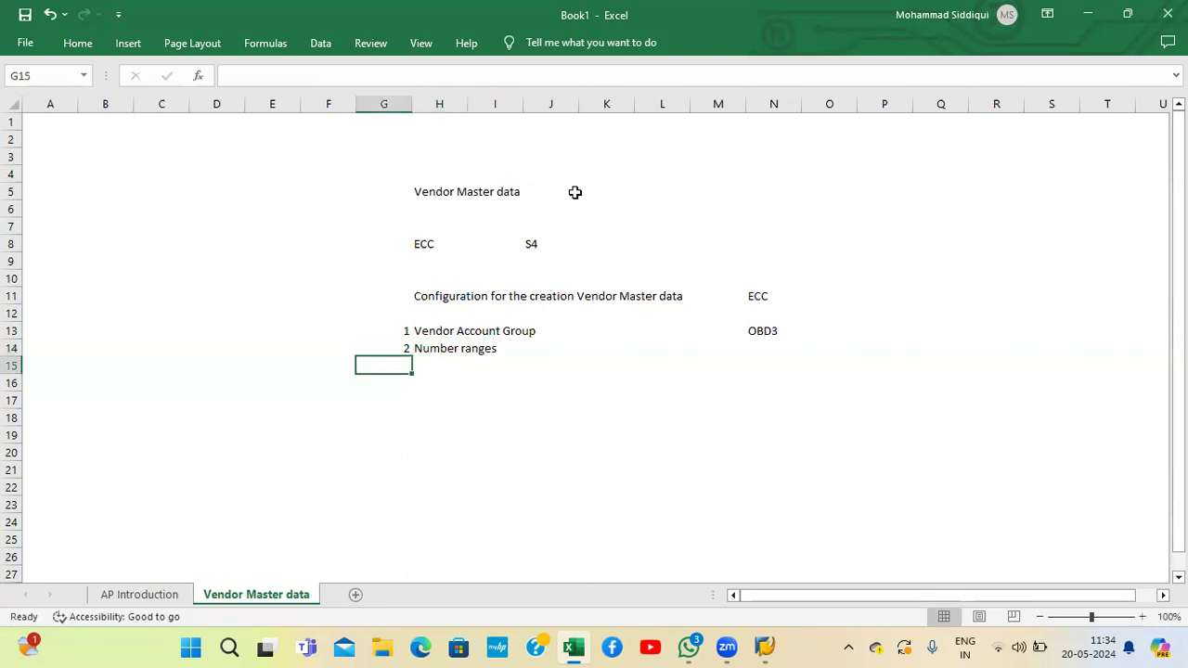
{"action": "key", "text": "Up"}
{"action": "key", "text": "Up"}
{"action": "key", "text": "Down"}
{"action": "key", "text": "Right"}
{"action": "key", "text": "Right"}
{"action": "key", "text": "Right"}
{"action": "key", "text": "Right"}
{"action": "key", "text": "Right"}
{"action": "key", "text": "Right"}
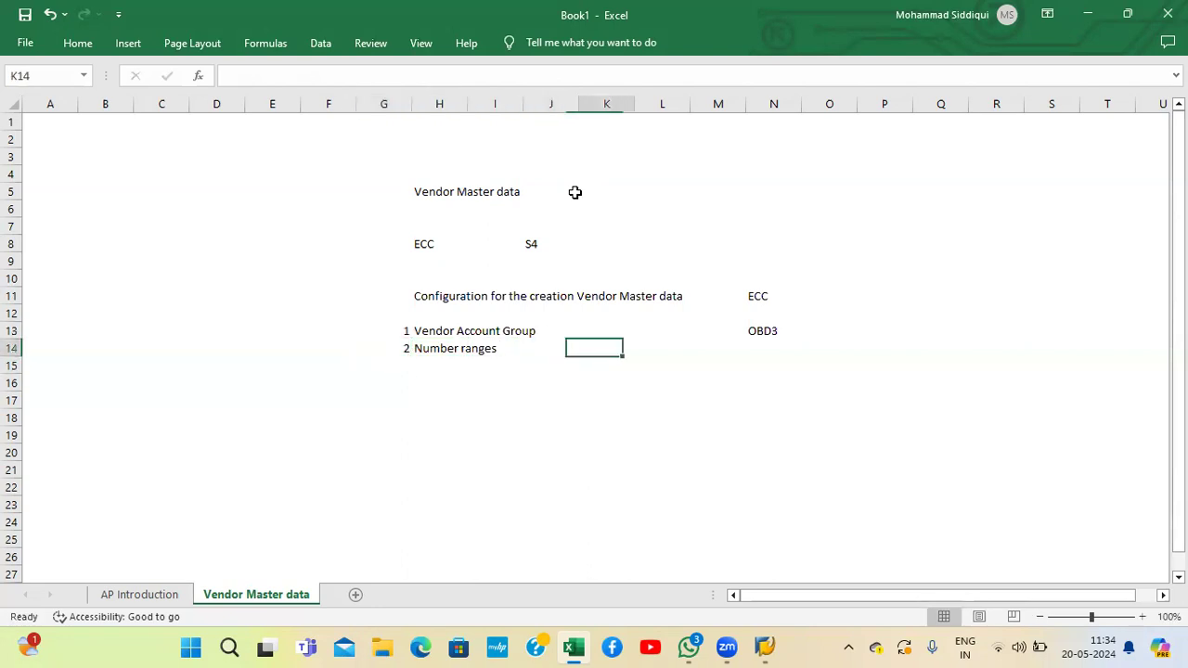
{"action": "key", "text": "Right"}
{"action": "type", "text": "XKN1"}
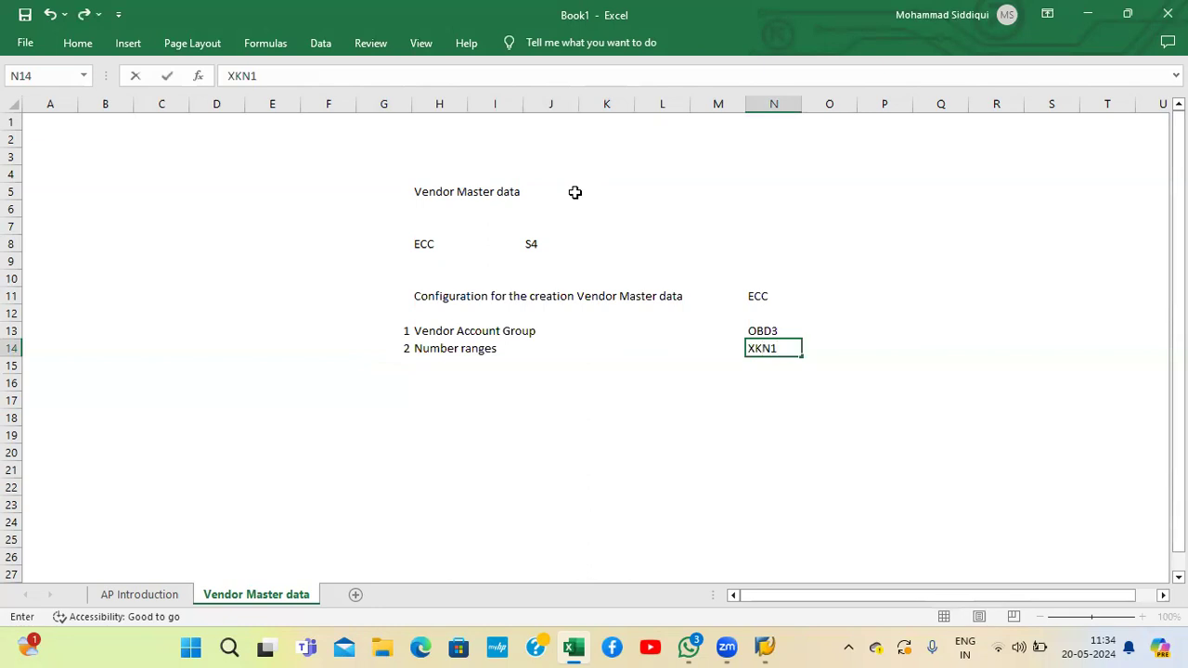
{"action": "key", "text": "Return"}
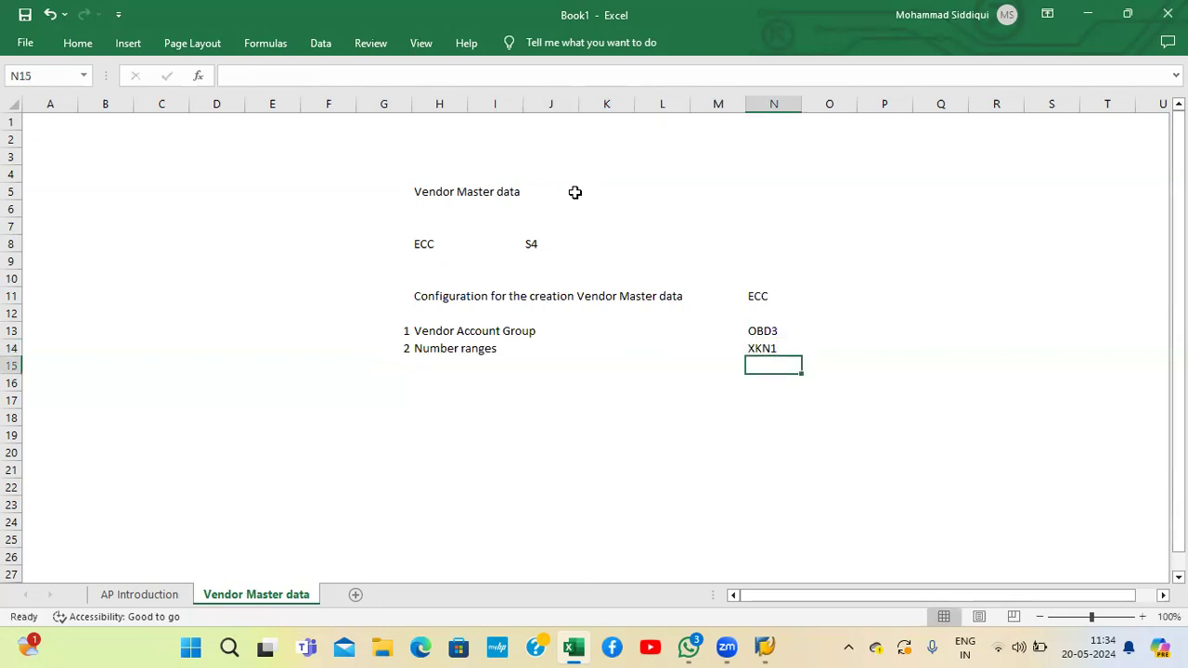
Step: Number the third list item with 3 in cell G15
{"action": "key", "text": "Left"}
{"action": "key", "text": "Left"}
{"action": "key", "text": "Left"}
{"action": "key", "text": "Left"}
{"action": "key", "text": "Left"}
{"action": "key", "text": "Left"}
{"action": "key", "text": "Left"}
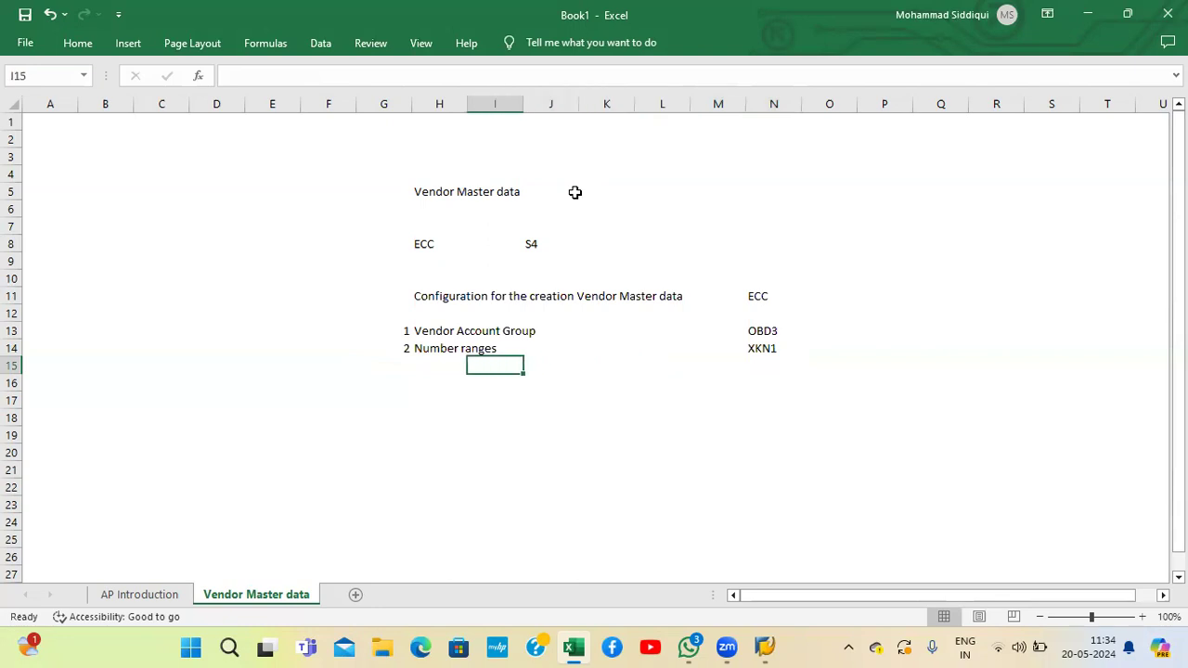
{"action": "type", "text": "3"}
{"action": "key", "text": "Tab"}
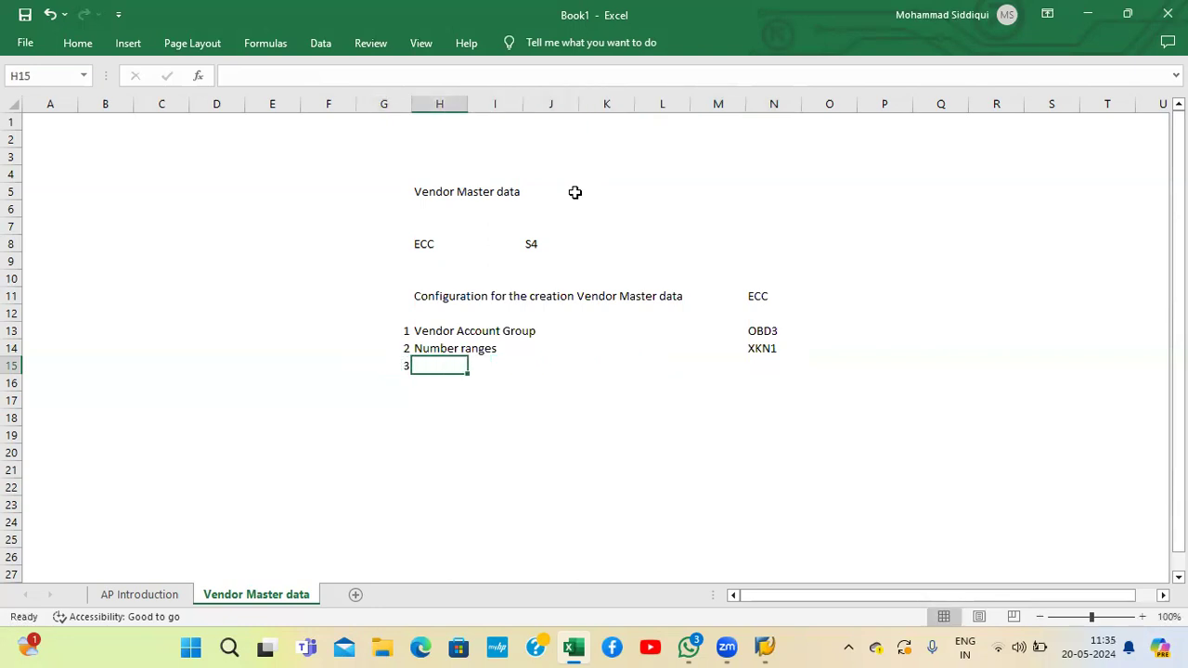
Step: Enter "Assign number ranges to Vendor Account group" in cell H15
{"action": "type", "text": "W"}
{"action": "key", "text": "BackSpace"}
{"action": "type", "text": "Assign nu"}
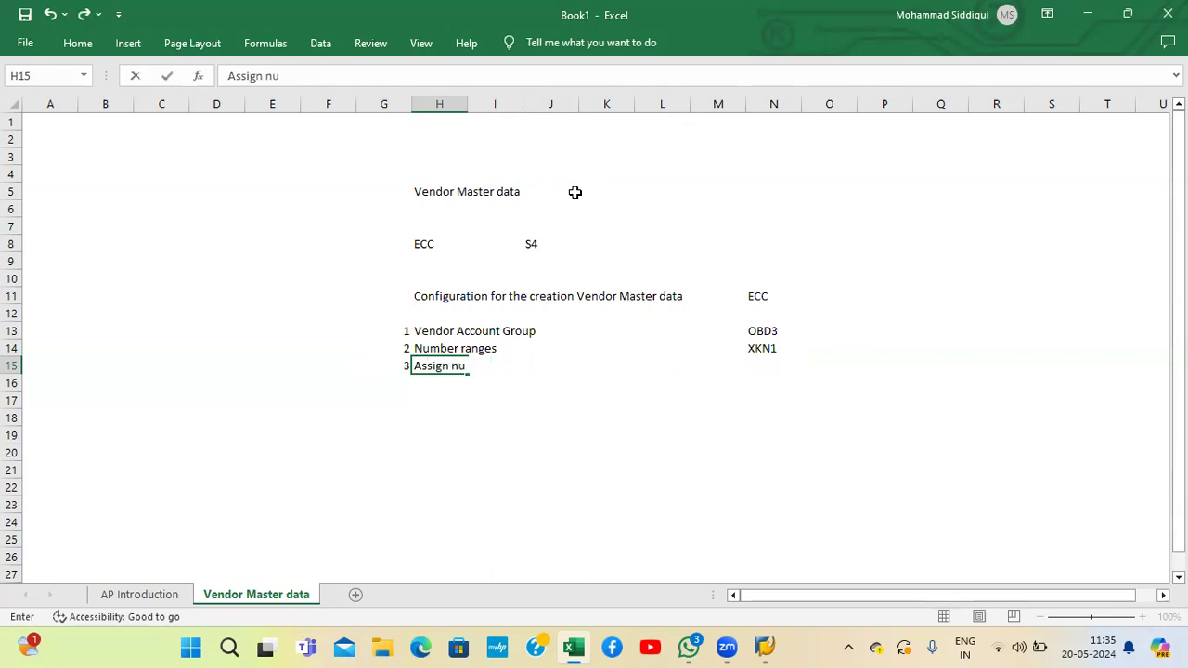
{"action": "type", "text": "mber ranges"}
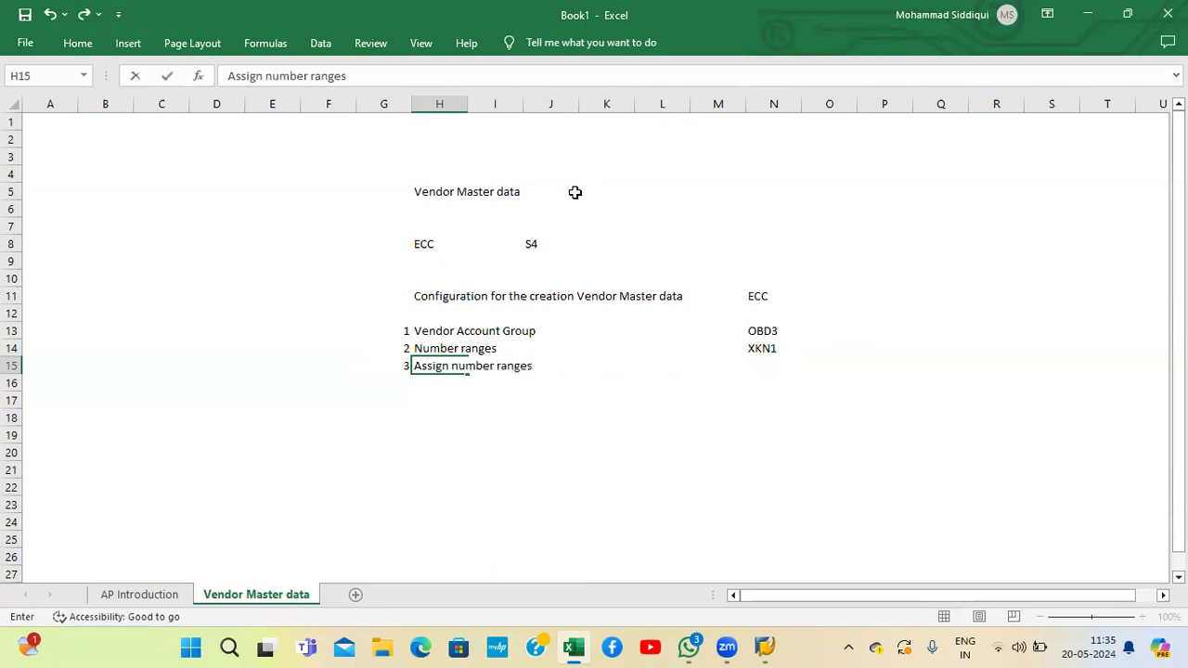
{"action": "type", "text": " to Vendor Acocunt"}
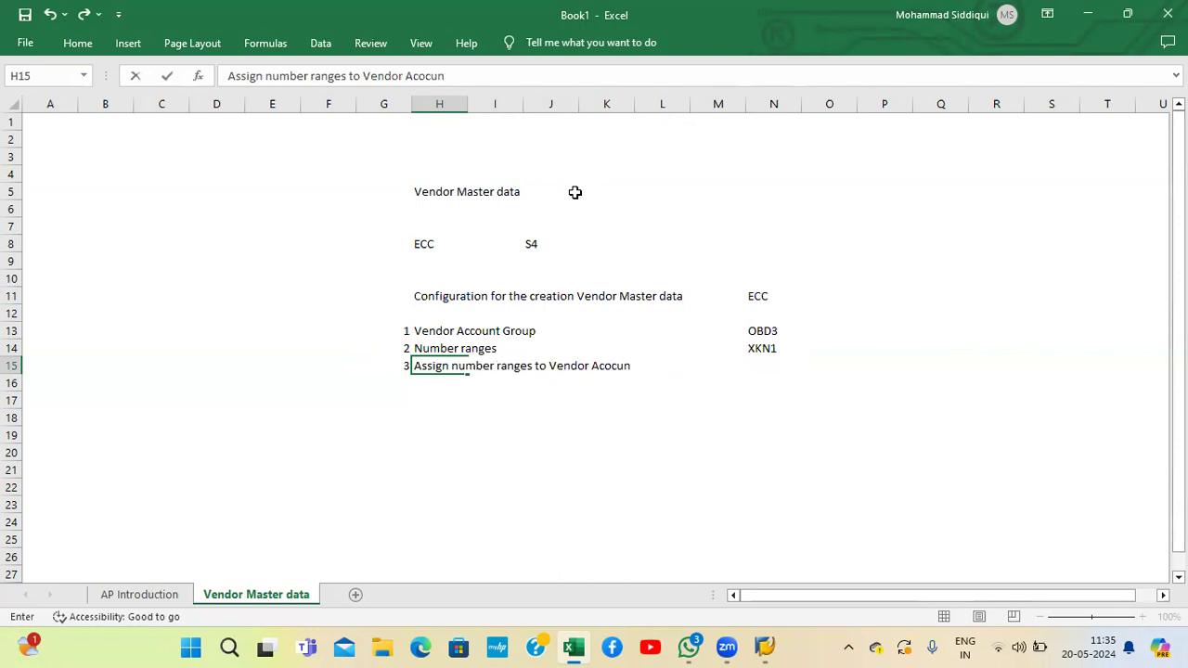
{"action": "key", "text": "BackSpace"}
{"action": "key", "text": "BackSpace"}
{"action": "key", "text": "BackSpace"}
{"action": "key", "text": "BackSpace"}
{"action": "type", "text": "count g"}
{"action": "type", "text": "orup"}
{"action": "key", "text": "BackSpace"}
{"action": "key", "text": "BackSpace"}
{"action": "key", "text": "BackSpace"}
{"action": "key", "text": "BackSpace"}
{"action": "type", "text": "ou"}
{"action": "key", "text": "BackSpace"}
{"action": "key", "text": "BackSpace"}
{"action": "type", "text": "roup"}
{"action": "key", "text": "Return"}
Step: Review the three configuration steps listed in cells H13 to H15
{"action": "key", "text": "Up"}
{"action": "key", "text": "Up"}
{"action": "key", "text": "Up"}
{"action": "key", "text": "Right"}
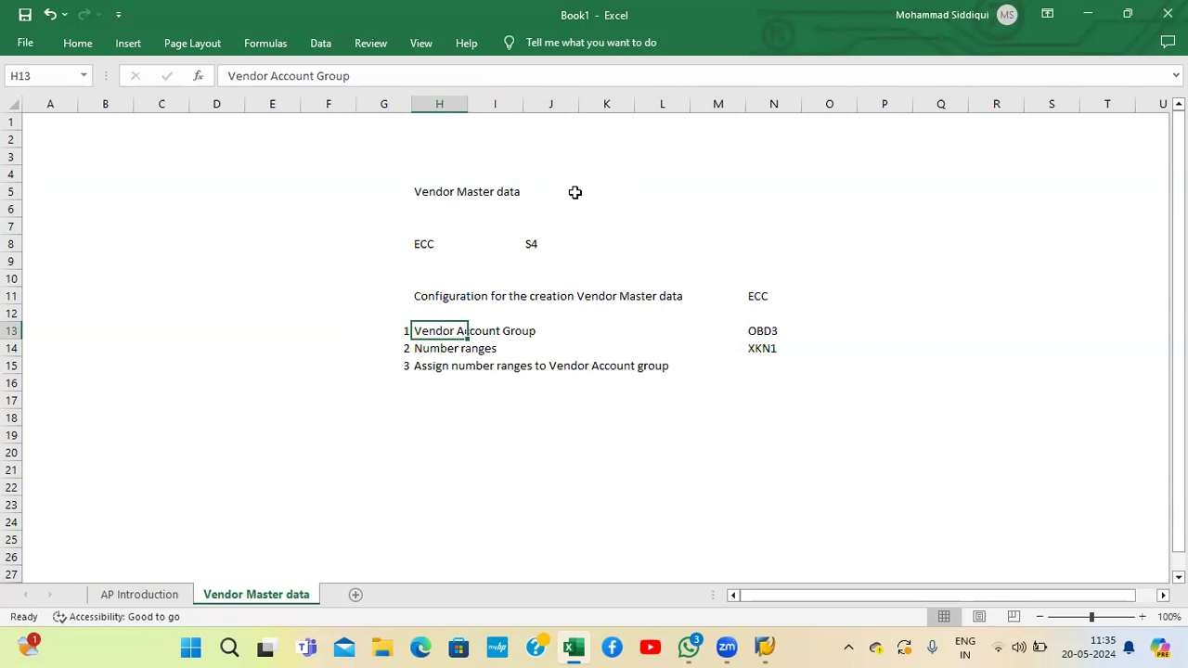
{"action": "key", "text": "Down"}
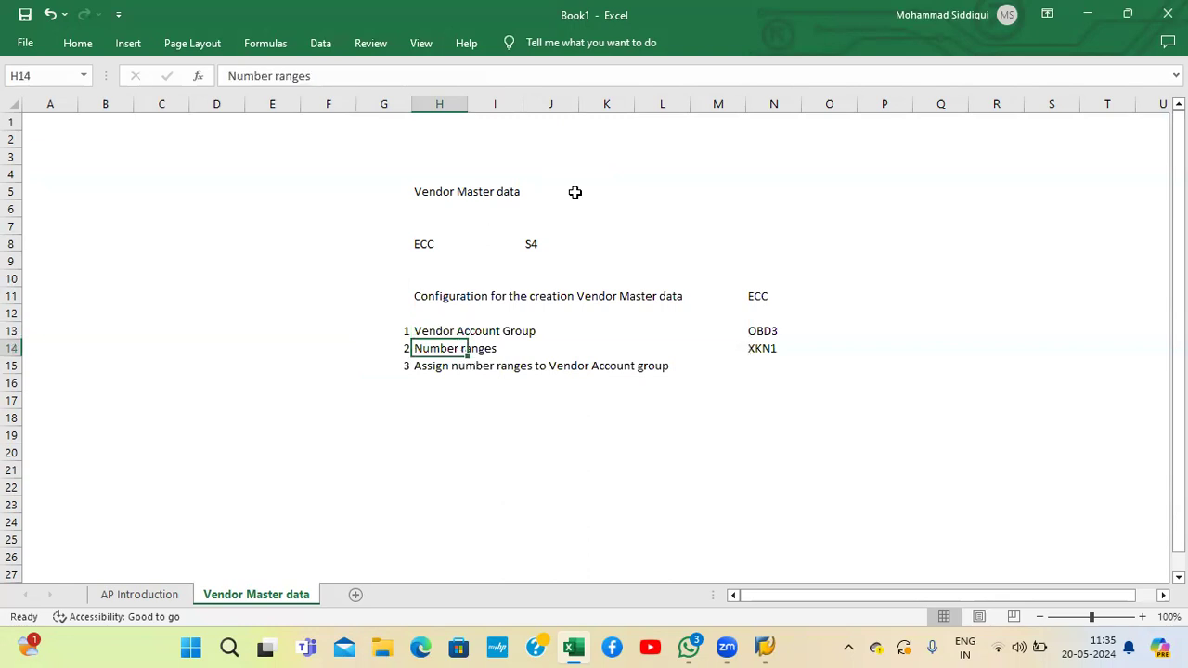
{"action": "key", "text": "Down"}
{"action": "key", "text": "Up"}
{"action": "key", "text": "Up"}
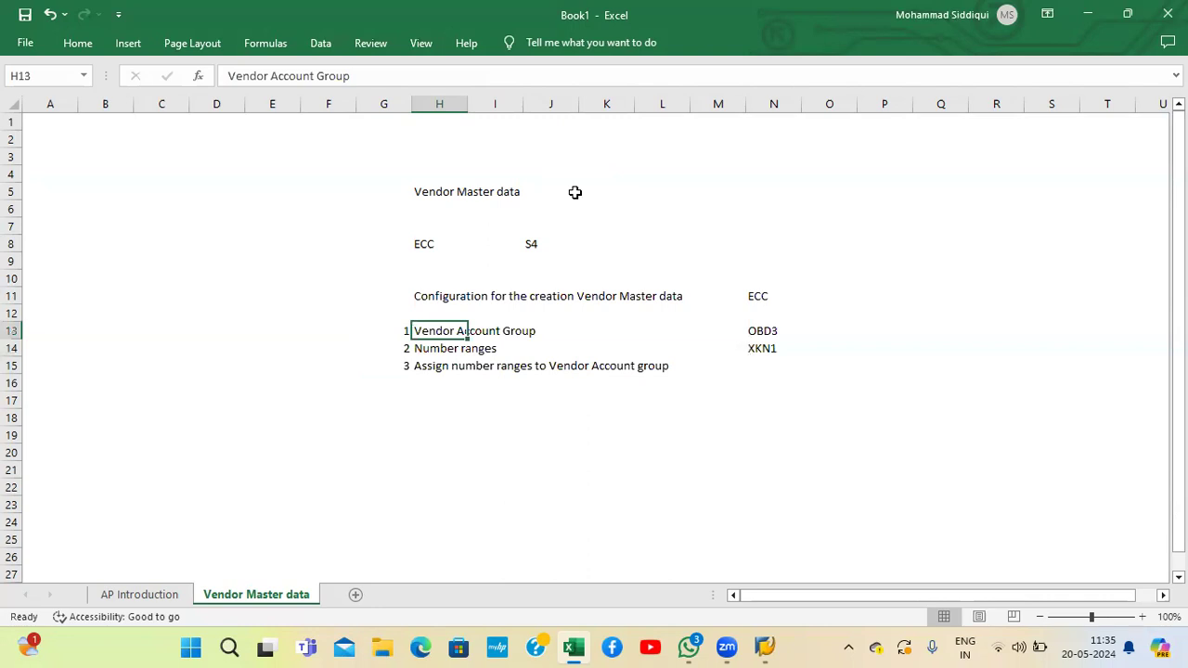
{"action": "key", "text": "Down"}
{"action": "key", "text": "Down"}
{"action": "key", "text": "Up"}
{"action": "key", "text": "Up"}
Step: Enter the transaction code OBAS for assigning number ranges to the vendor account group in cell N15
{"action": "key", "text": "Down"}
{"action": "key", "text": "Down"}
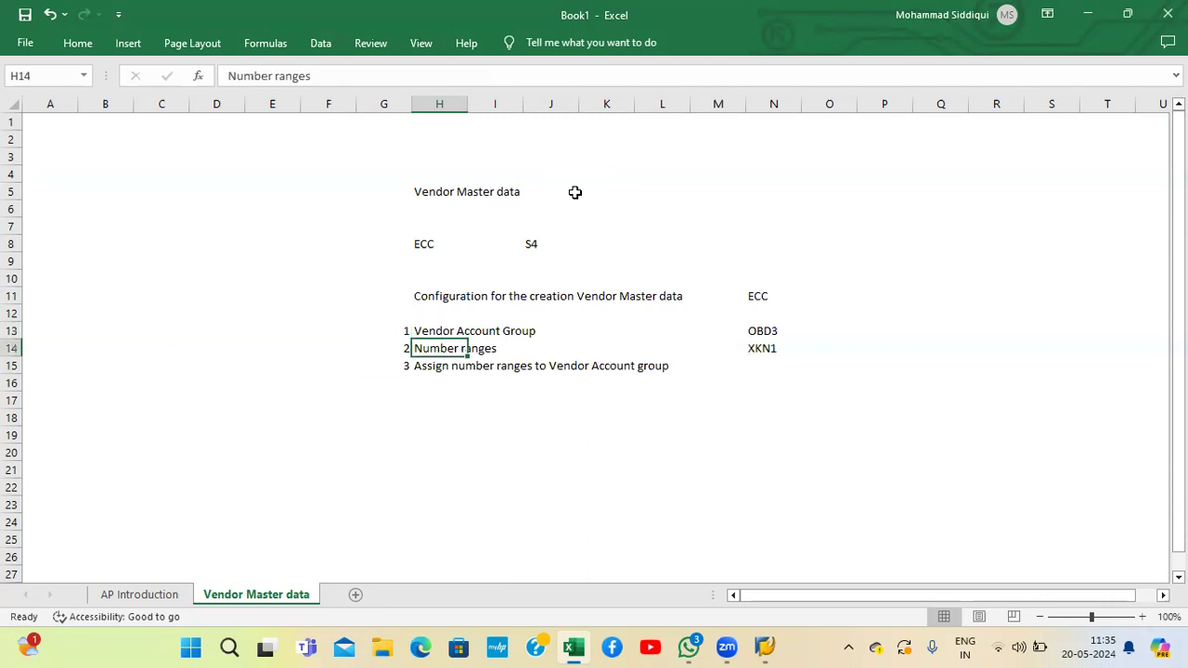
{"action": "key", "text": "Right"}
{"action": "key", "text": "Right"}
{"action": "key", "text": "Right"}
{"action": "key", "text": "Right"}
{"action": "key", "text": "Right"}
{"action": "key", "text": "Right"}
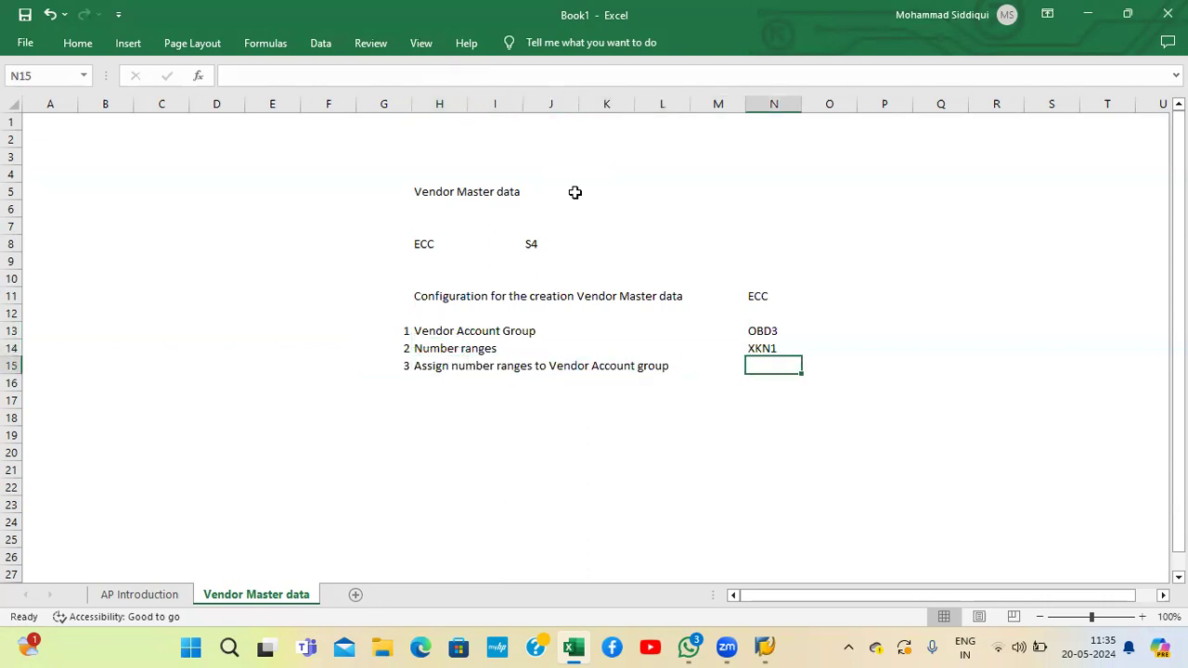
{"action": "type", "text": "OBAS"}
{"action": "key", "text": "Return"}
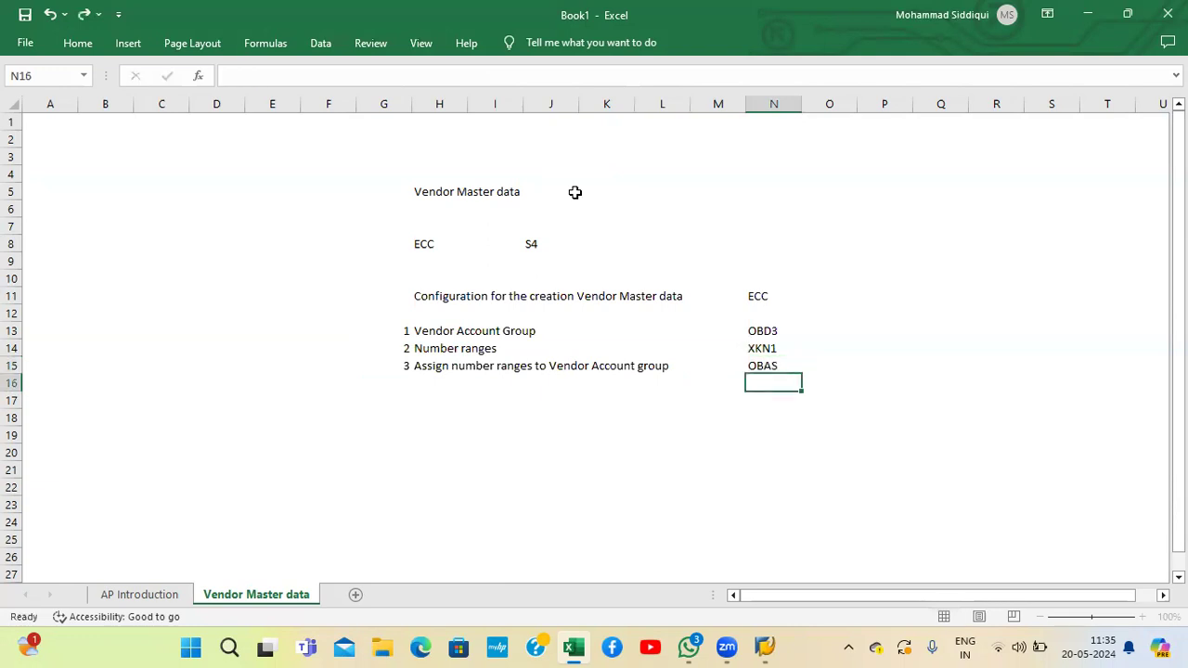
Step: Center the contents of column G and make them bold
{"action": "left_click", "coordinate": [379, 102]}
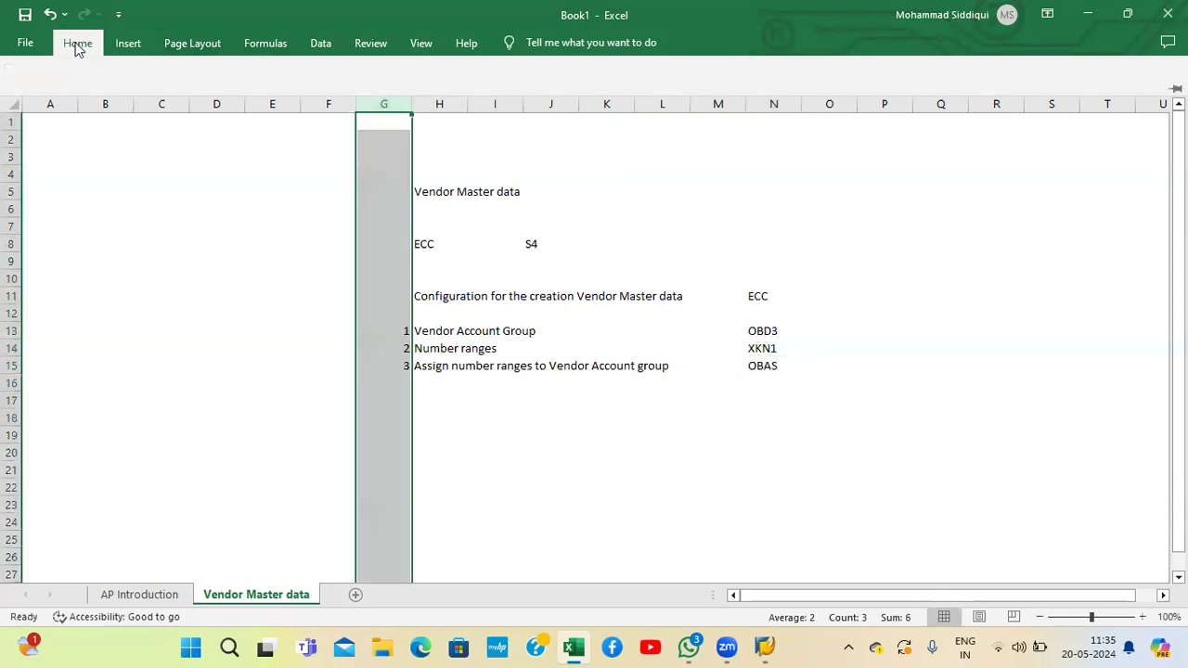
{"action": "left_click", "coordinate": [76, 43]}
{"action": "left_click", "coordinate": [322, 102]}
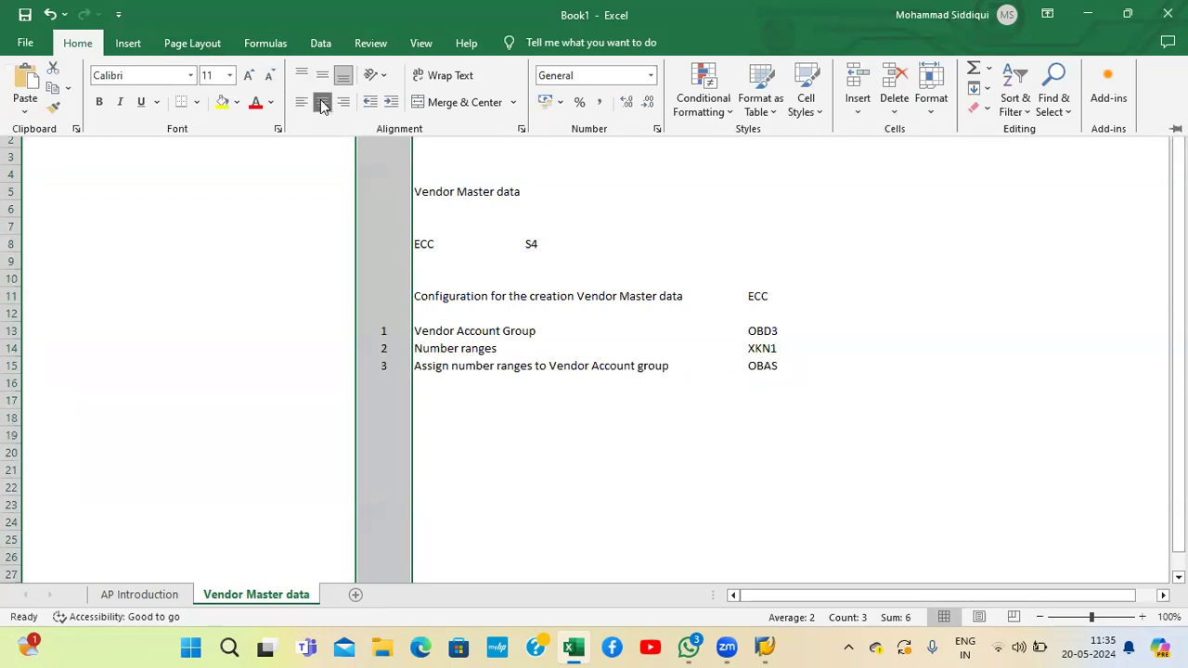
{"action": "key", "text": "ctrl+b"}
{"action": "left_click", "coordinate": [505, 442]}
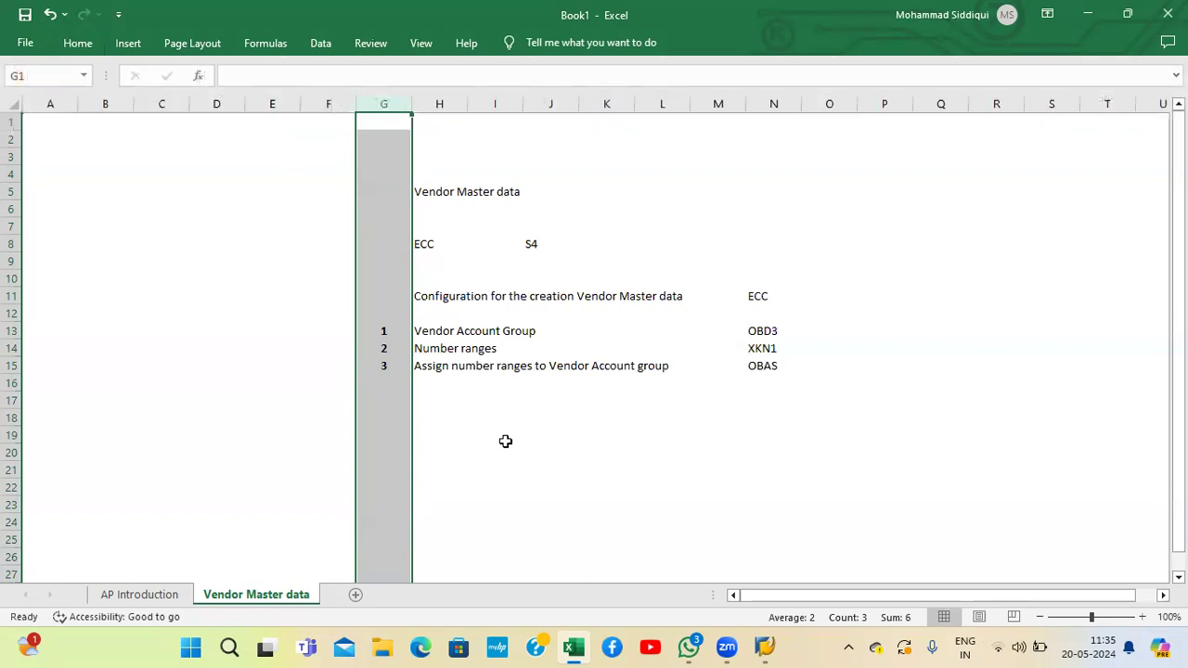
{"action": "left_click", "coordinate": [461, 397]}
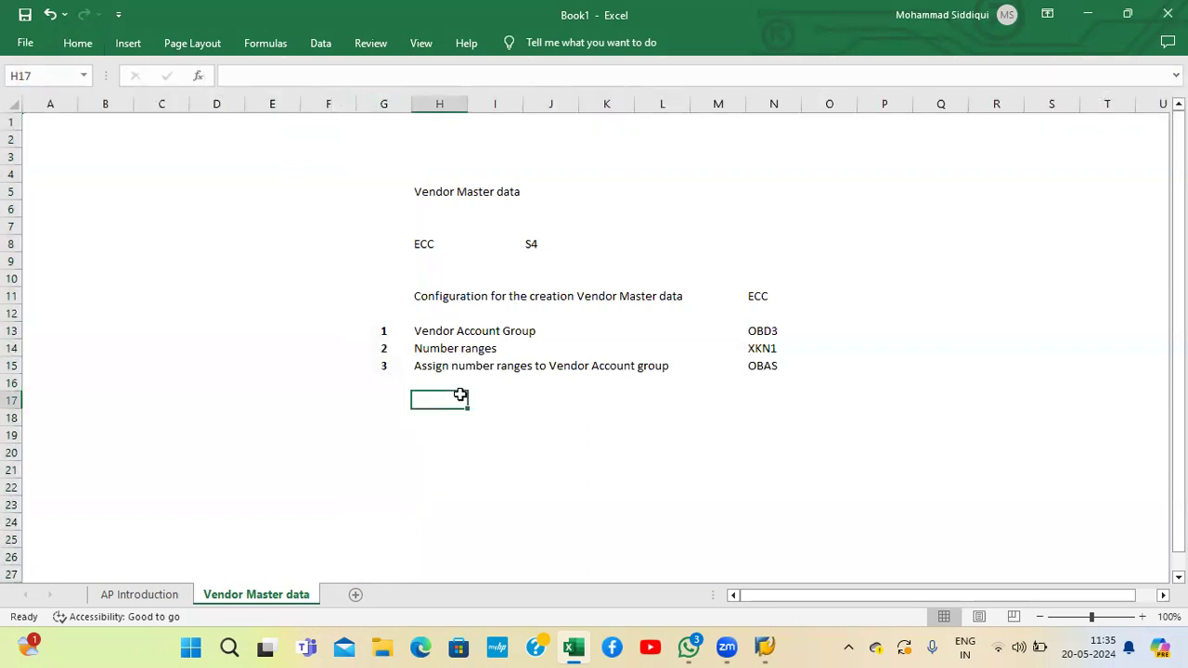
{"action": "type", "text": "Rcon"}
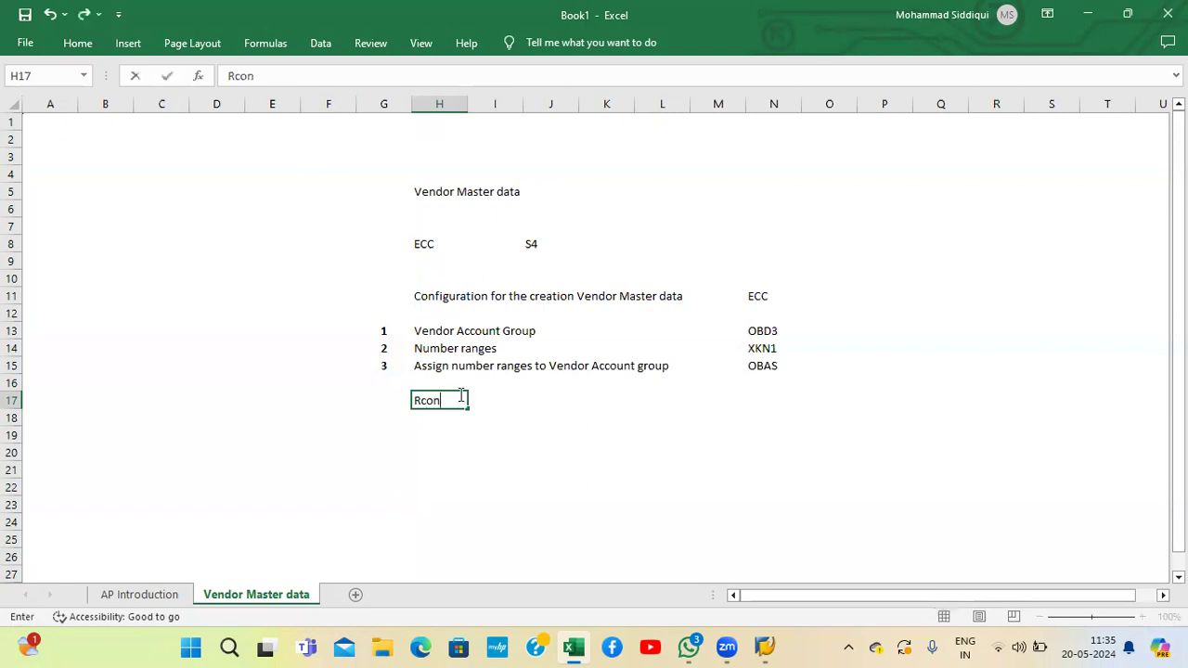
{"action": "key", "text": "Num_Lock"}
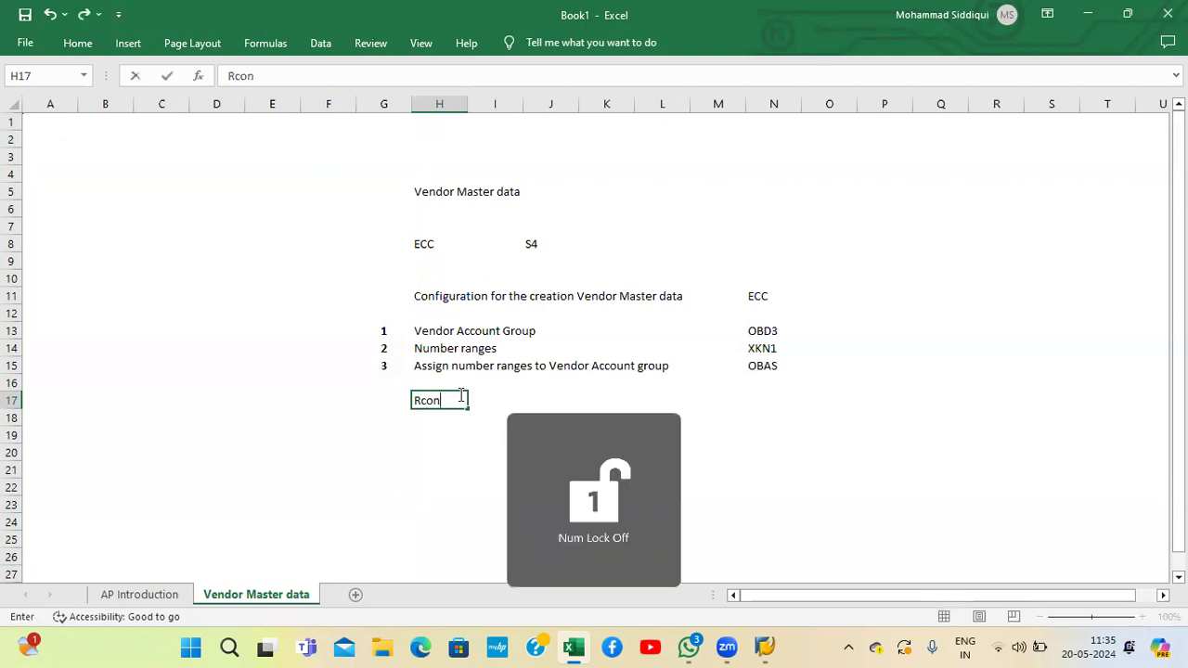
{"action": "key", "text": "BackSpace"}
{"action": "key", "text": "BackSpace"}
{"action": "key", "text": "BackSpace"}
{"action": "key", "text": "BackSpace"}
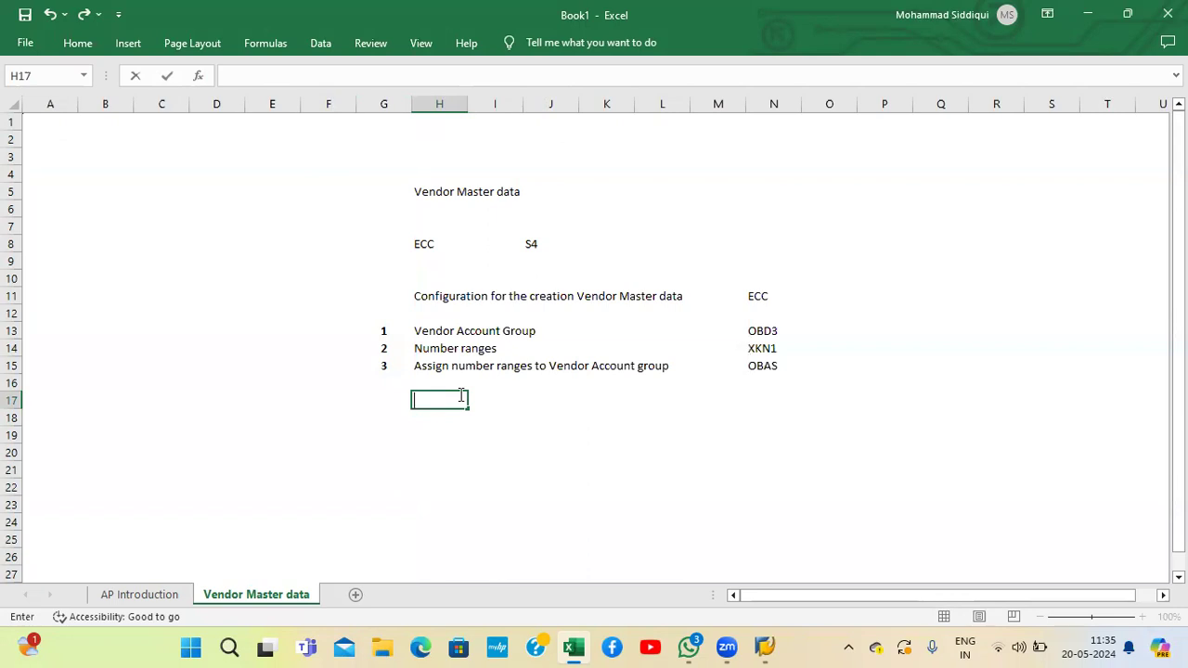
{"action": "key", "text": "Return"}
Step: Add the fourth list item, with 4 in cell G17 and "GL Master data" in H17
{"action": "key", "text": "Up"}
{"action": "key", "text": "Left"}
{"action": "type", "text": "4"}
{"action": "key", "text": "Right"}
{"action": "type", "text": "GL mAS"}
{"action": "key", "text": "BackSpace"}
{"action": "key", "text": "BackSpace"}
{"action": "key", "text": "BackSpace"}
{"action": "type", "text": "Master data"}
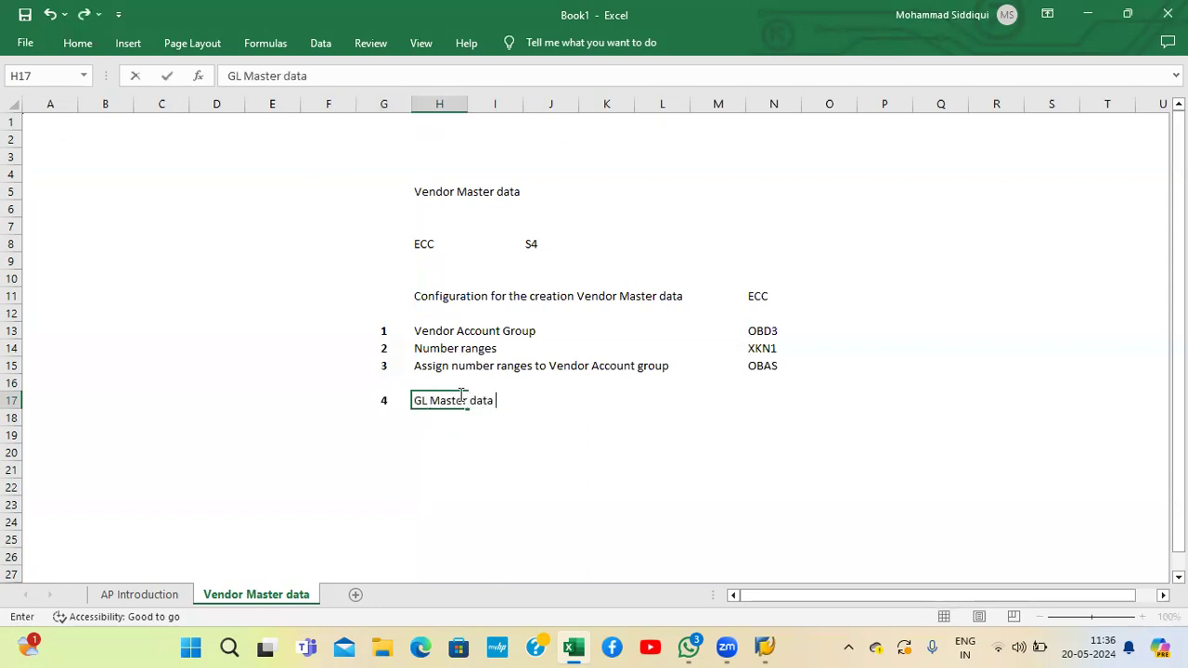
{"action": "key", "text": "Return"}
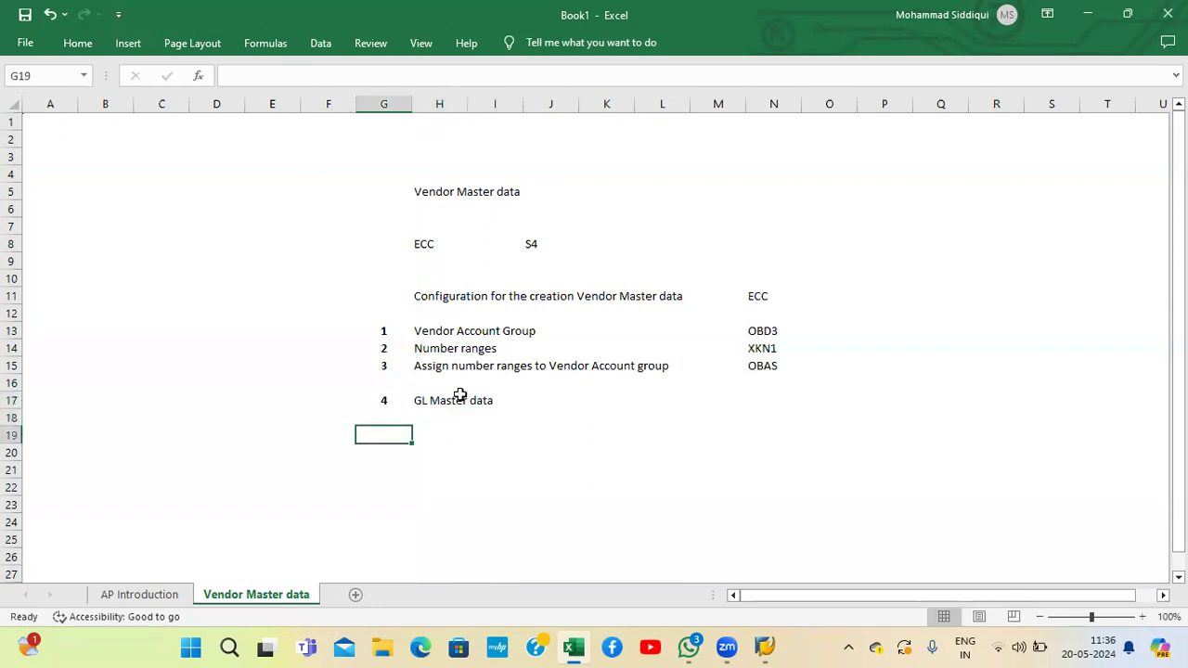
Step: Enter "Reconciliaiton account (Sundry creditor)" in cell H18, below GL Master data
{"action": "key", "text": "Right"}
{"action": "type", "text": "Reconc"}
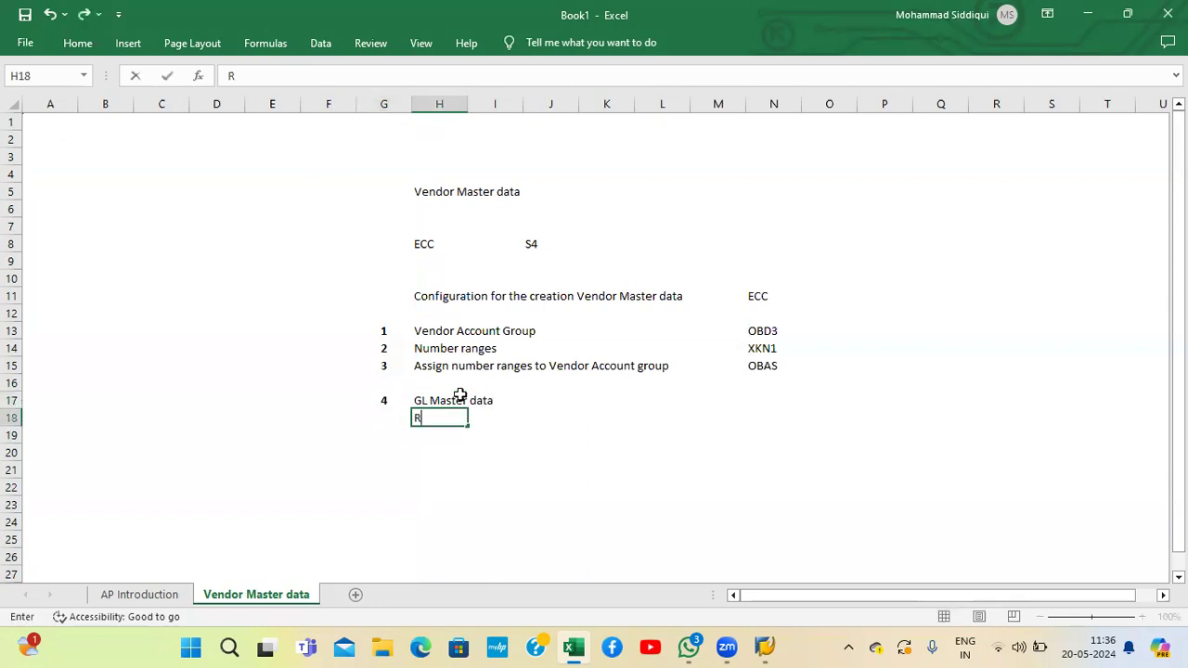
{"action": "type", "text": "iaiton account"}
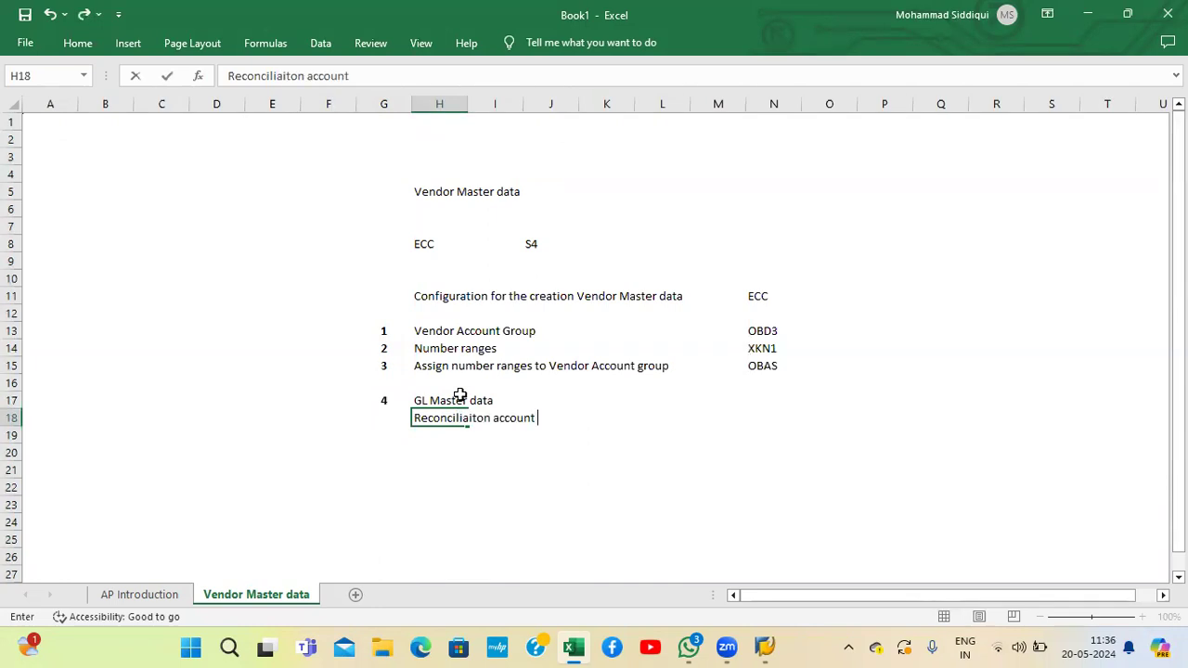
{"action": "type", "text": " (Sundry creditor"}
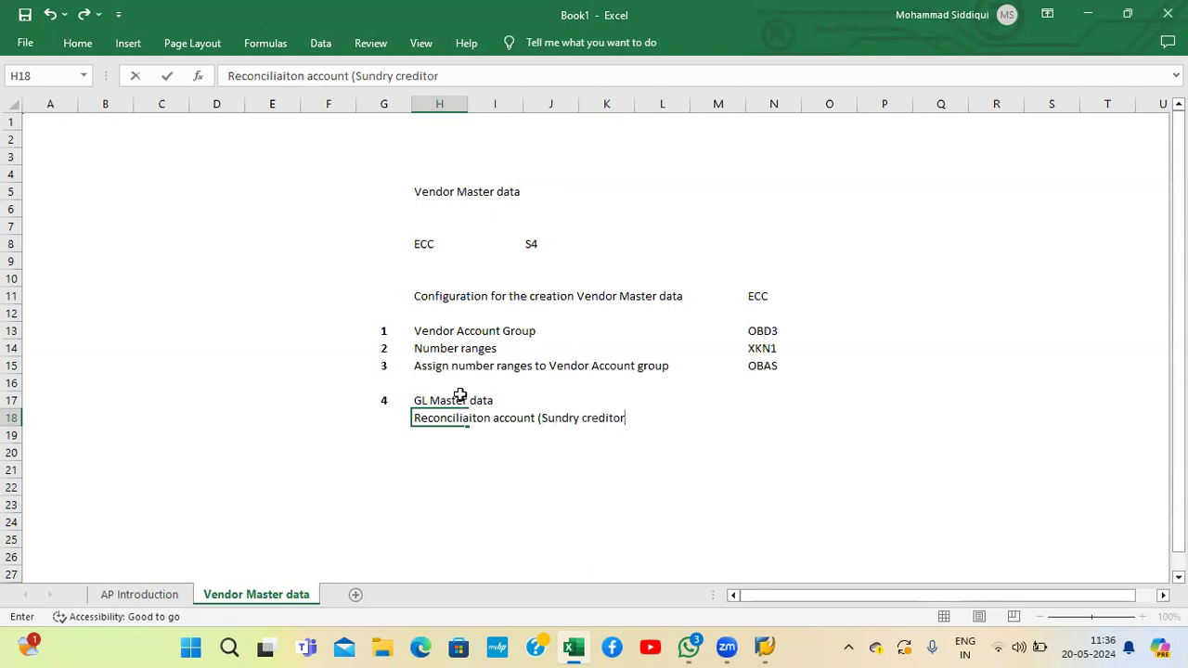
{"action": "type", "text": ")"}
{"action": "key", "text": "Return"}
Step: Enter the transaction code FS00 for GL Master data in cell N17
{"action": "key", "text": "Up"}
{"action": "key", "text": "Up"}
{"action": "key", "text": "Right"}
{"action": "key", "text": "Right"}
{"action": "key", "text": "Right"}
{"action": "key", "text": "Right"}
{"action": "key", "text": "Right"}
{"action": "key", "text": "Right"}
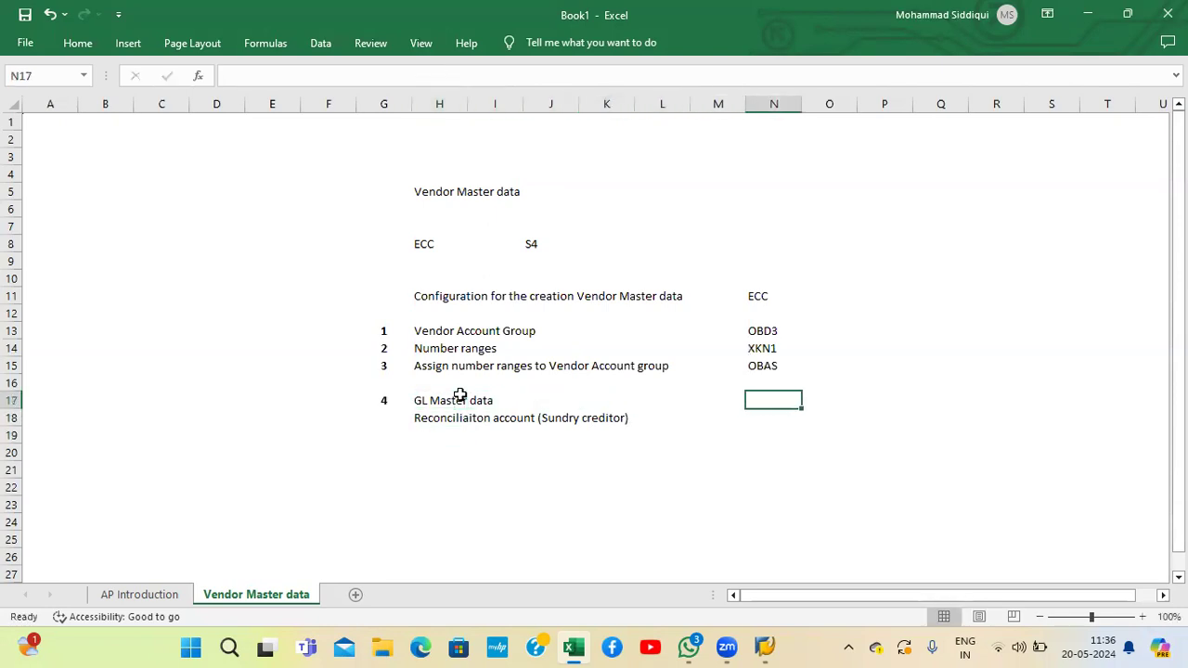
{"action": "type", "text": "FS00"}
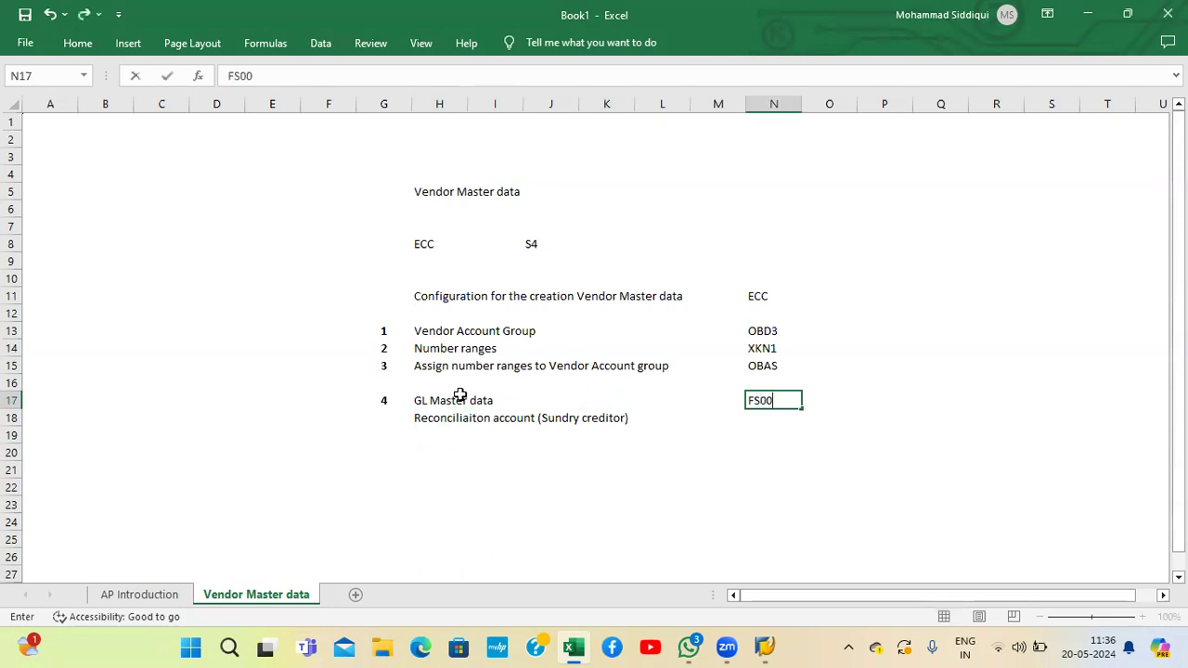
{"action": "key", "text": "Return"}
Step: Review the configuration heading and the listed steps in column H, down to the reconciliation account entry
{"action": "key", "text": "Up"}
{"action": "key", "text": "Up"}
{"action": "key", "text": "Up"}
{"action": "key", "text": "Up"}
{"action": "key", "text": "Up"}
{"action": "key", "text": "Up"}
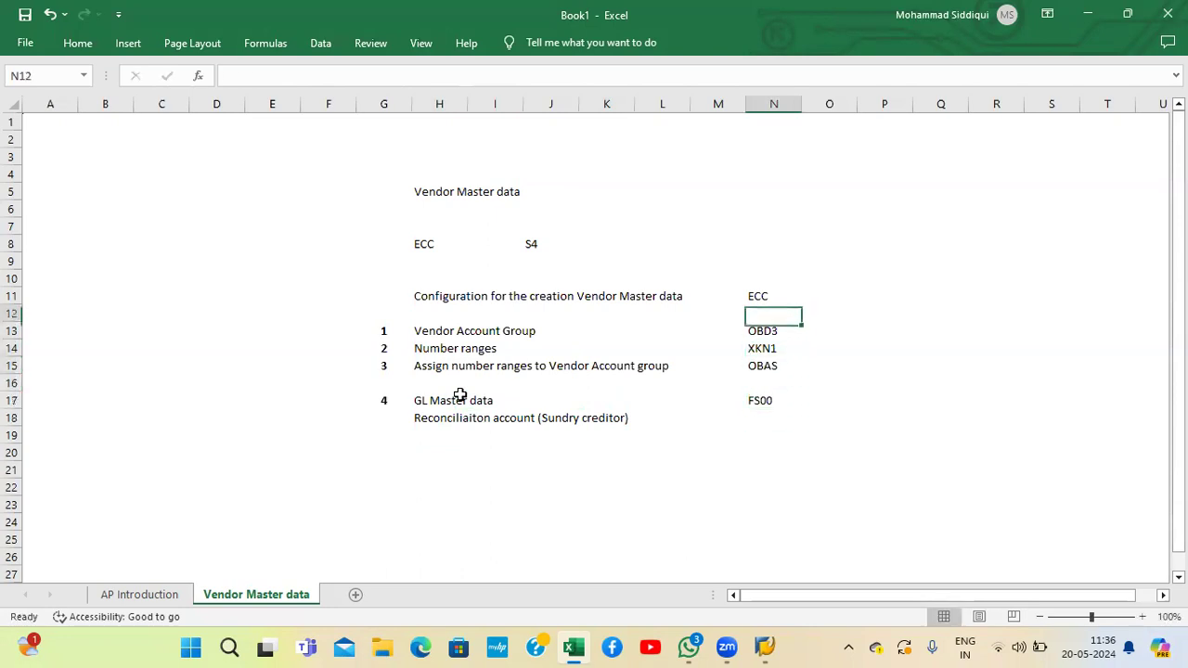
{"action": "key", "text": "Left"}
{"action": "key", "text": "Left"}
{"action": "key", "text": "Left"}
{"action": "key", "text": "Left"}
{"action": "key", "text": "Left"}
{"action": "key", "text": "Left"}
{"action": "key", "text": "Up"}
{"action": "key", "text": "Down"}
{"action": "key", "text": "Down"}
{"action": "key", "text": "Down"}
{"action": "key", "text": "Down"}
{"action": "key", "text": "Down"}
{"action": "key", "text": "Down"}
{"action": "key", "text": "Down"}
{"action": "key", "text": "Down"}
{"action": "key", "text": "Up"}
{"action": "key", "text": "Up"}
{"action": "key", "text": "Down"}
{"action": "key", "text": "Down"}
{"action": "key", "text": "Down"}
{"action": "key", "text": "Up"}
{"action": "key", "text": "Up"}
{"action": "key", "text": "Up"}
{"action": "key", "text": "Up"}
{"action": "key", "text": "Up"}
{"action": "key", "text": "Up"}
{"action": "key", "text": "Up"}
{"action": "key", "text": "Up"}
{"action": "key", "text": "Up"}
{"action": "key", "text": "Up"}
{"action": "key", "text": "Up"}
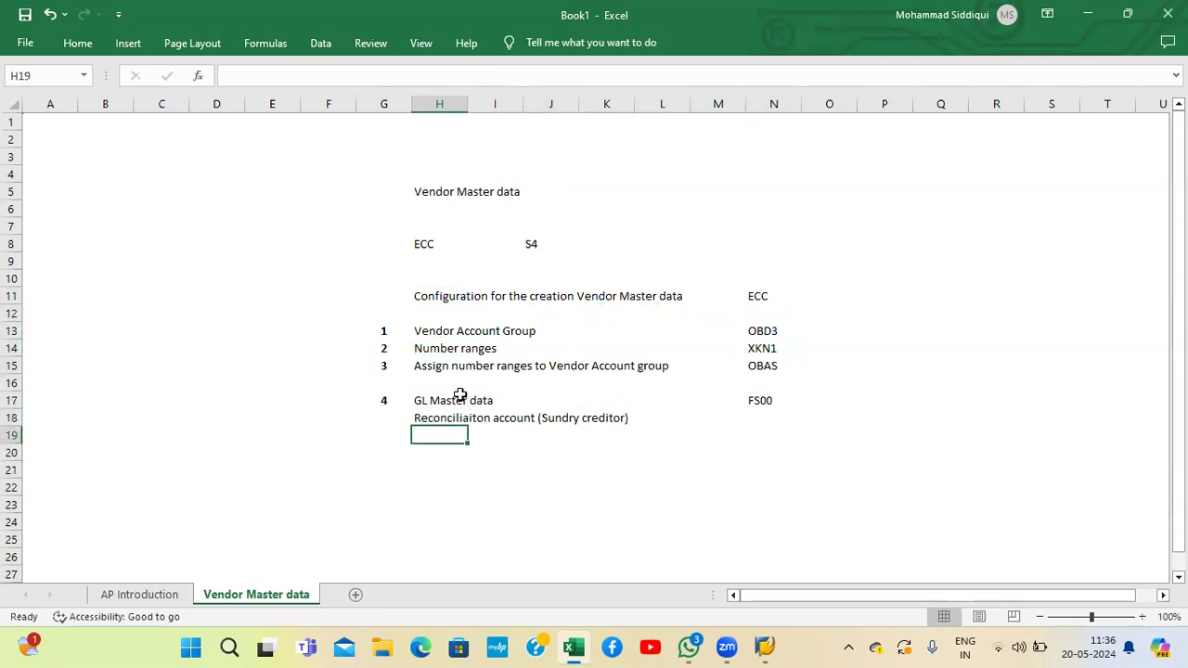
Step: Make the heading "Configuration for the creation Vendor Master data" in cell H11 bold
{"action": "key", "text": "Up"}
{"action": "key", "text": "Down"}
{"action": "key", "text": "Down"}
{"action": "key", "text": "Down"}
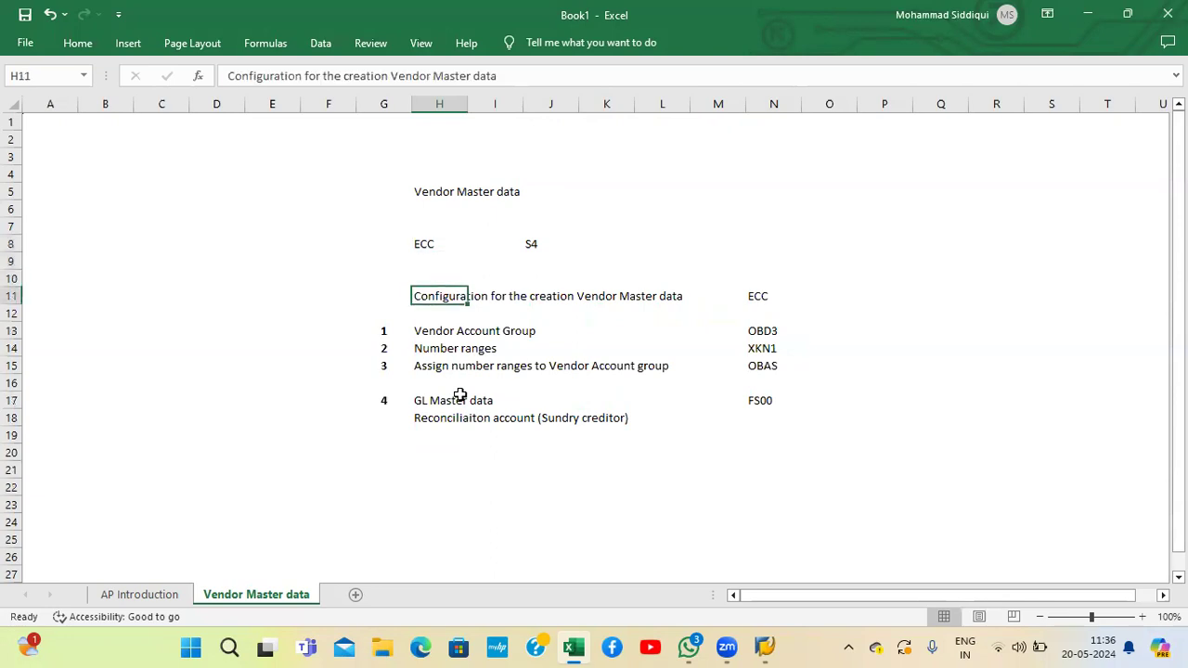
{"action": "key", "text": "ctrl+b"}
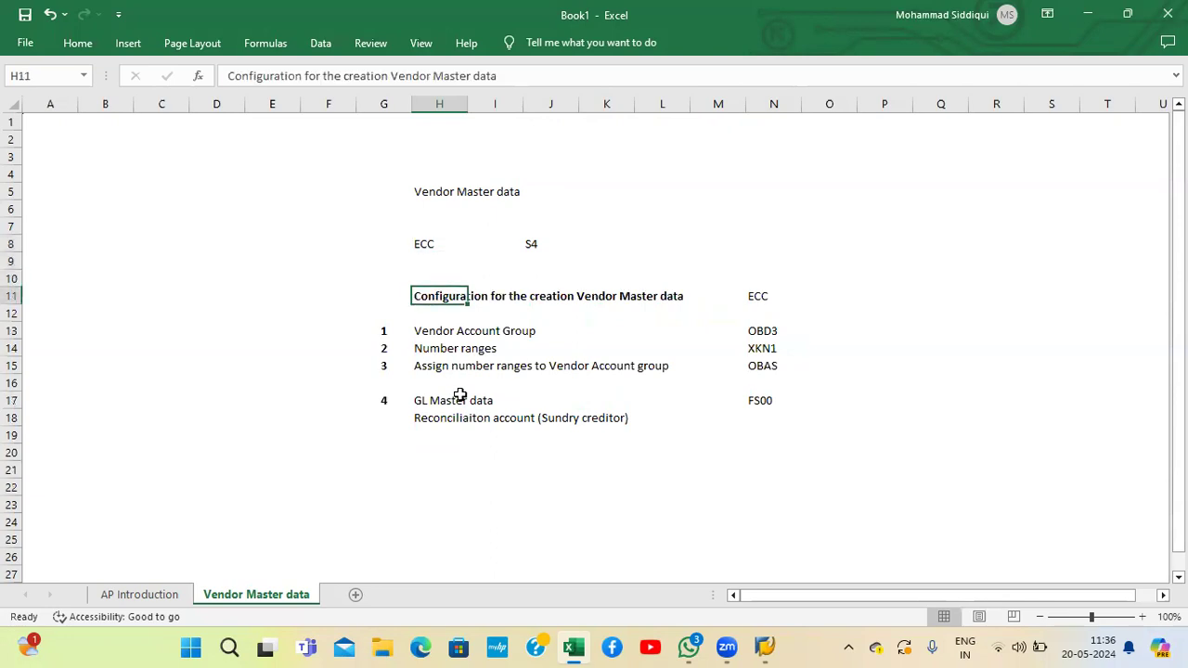
Step: Make the ECC heading in cell N11 bold
{"action": "key", "text": "Right"}
{"action": "key", "text": "Right"}
{"action": "key", "text": "Right"}
{"action": "key", "text": "Right"}
{"action": "key", "text": "Right"}
{"action": "key", "text": "Right"}
{"action": "key", "text": "ctrl+b"}
{"action": "key", "text": "Down"}
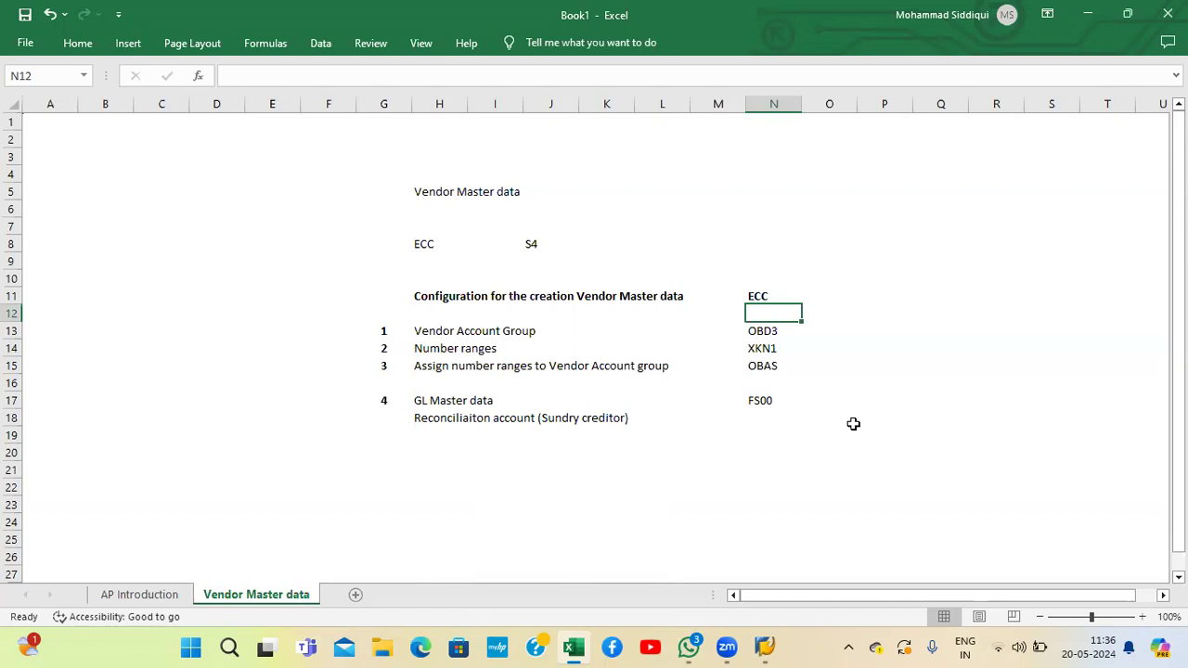
Step: Switch to the open SAP Easy Access session and try to start transaction SPRO
{"action": "mouse_move", "coordinate": [764, 647]}
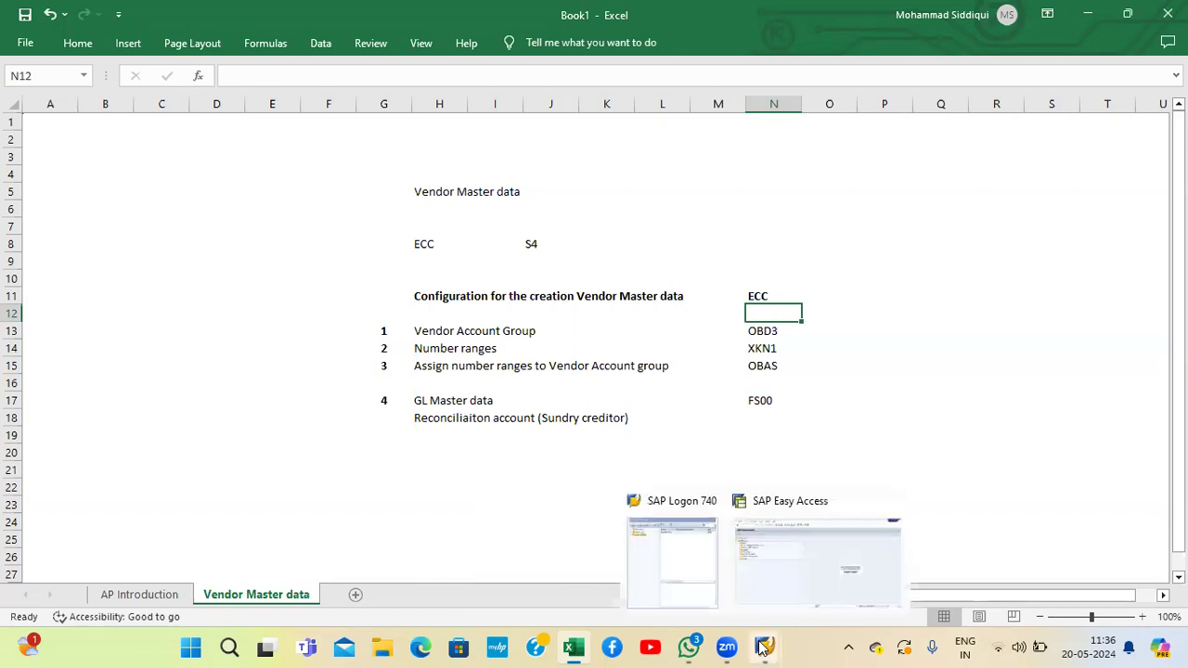
{"action": "left_click", "coordinate": [801, 599]}
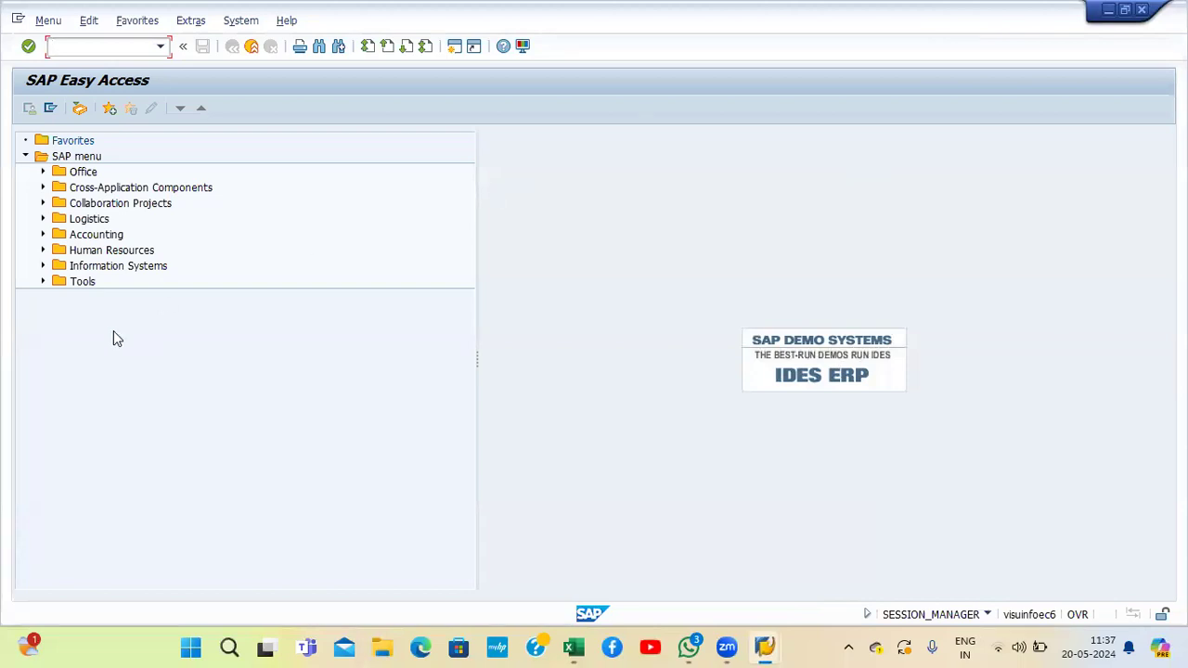
{"action": "type", "text": "SPRO"}
{"action": "key", "text": "Return"}
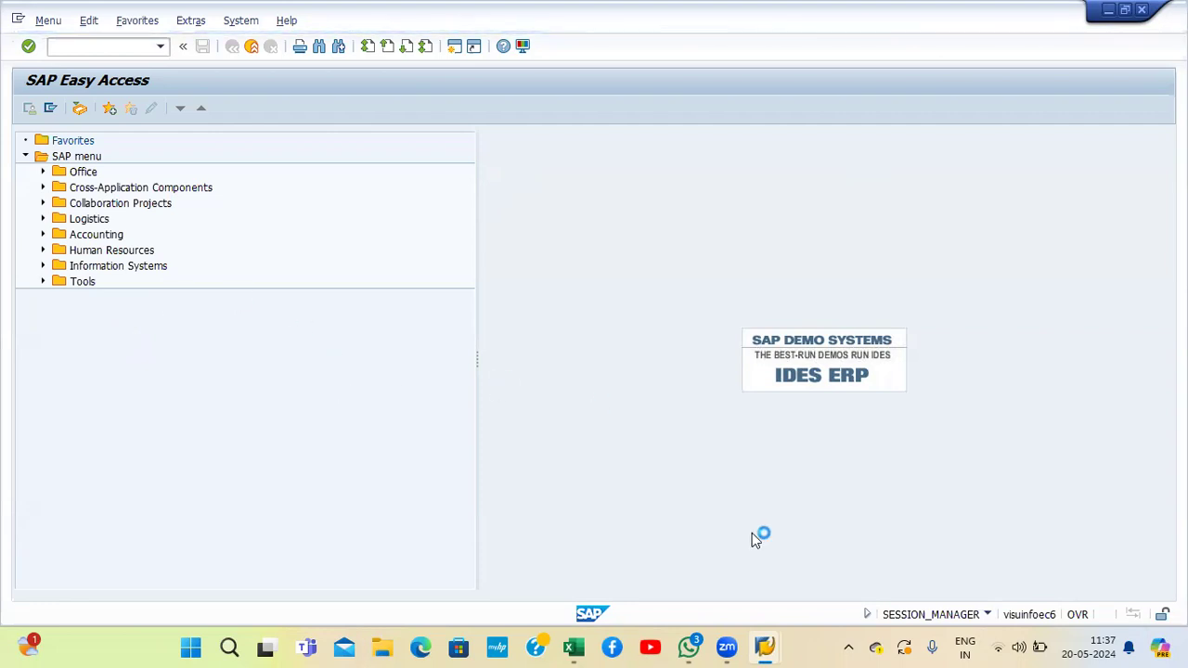
Step: Switch to SAP Logon 740 and open a new logon screen for the listed system
{"action": "mouse_move", "coordinate": [763, 646]}
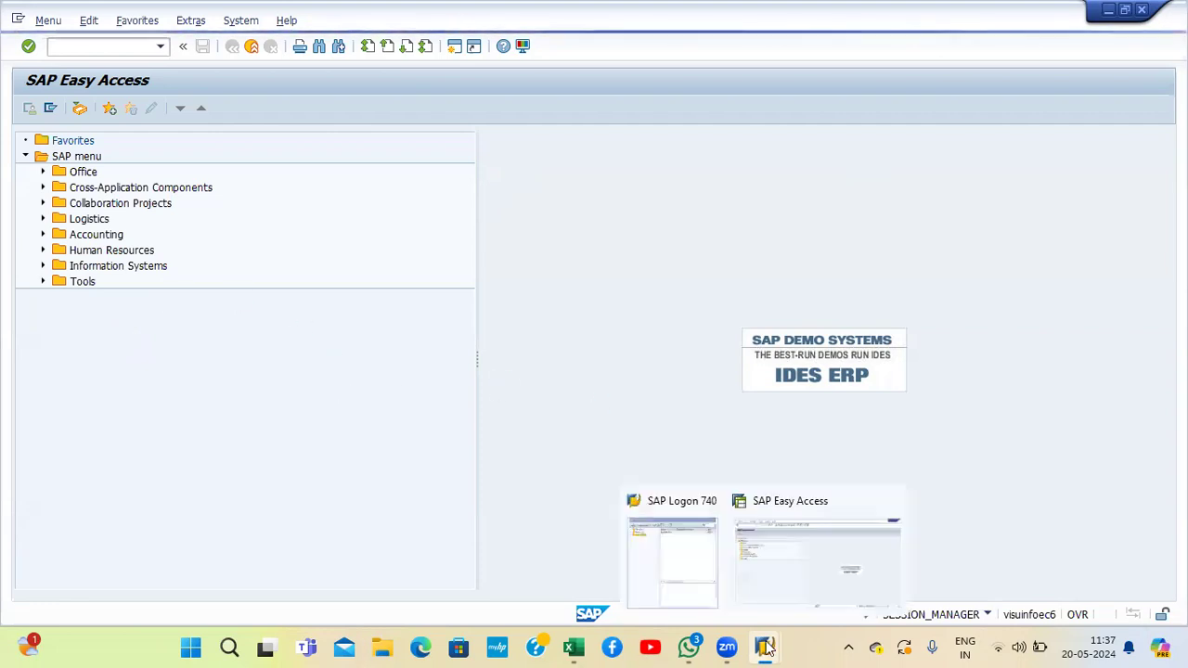
{"action": "left_click", "coordinate": [689, 563]}
{"action": "double_click", "coordinate": [280, 127]}
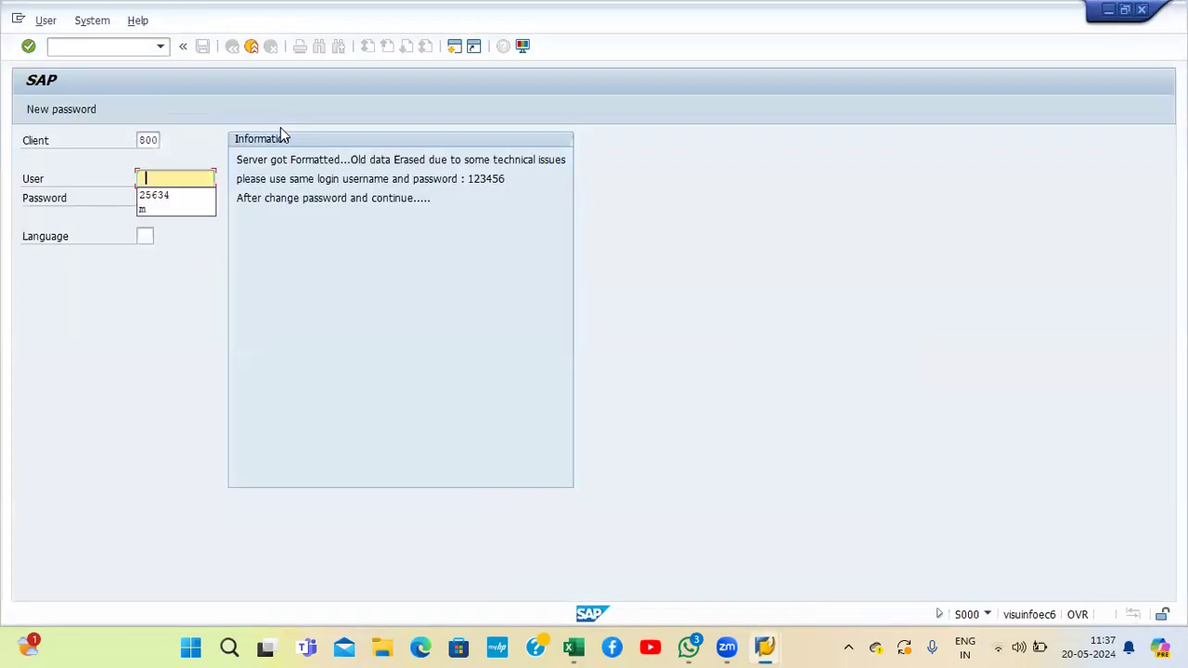
Step: Log on with the saved user ID and account password, ending any other logons in the system, and dismiss the broken-connection messages
{"action": "key", "text": "Down"}
{"action": "key", "text": "Tab"}
{"action": "type", "text": "*********"}
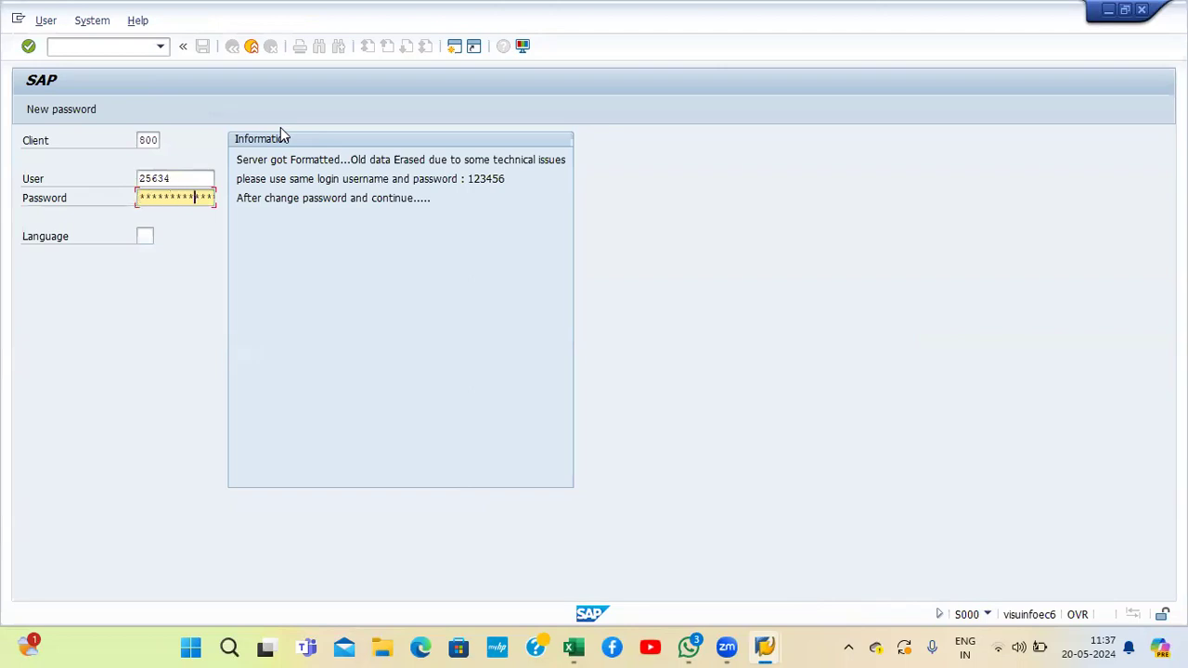
{"action": "key", "text": "Return"}
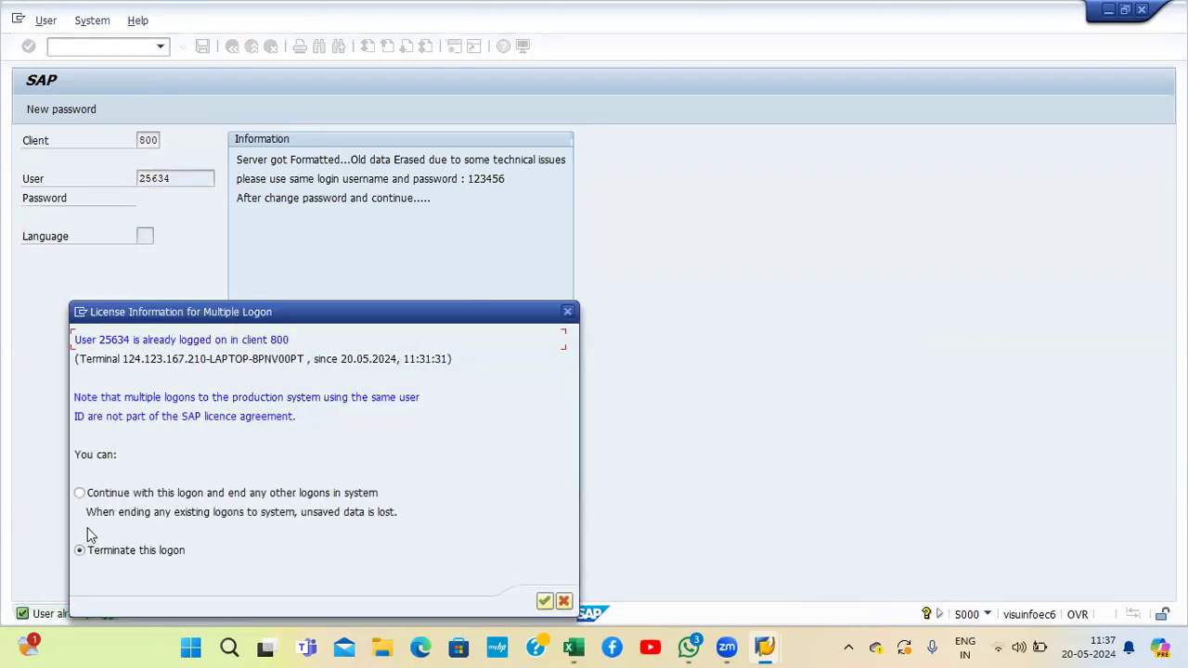
{"action": "left_click", "coordinate": [104, 498]}
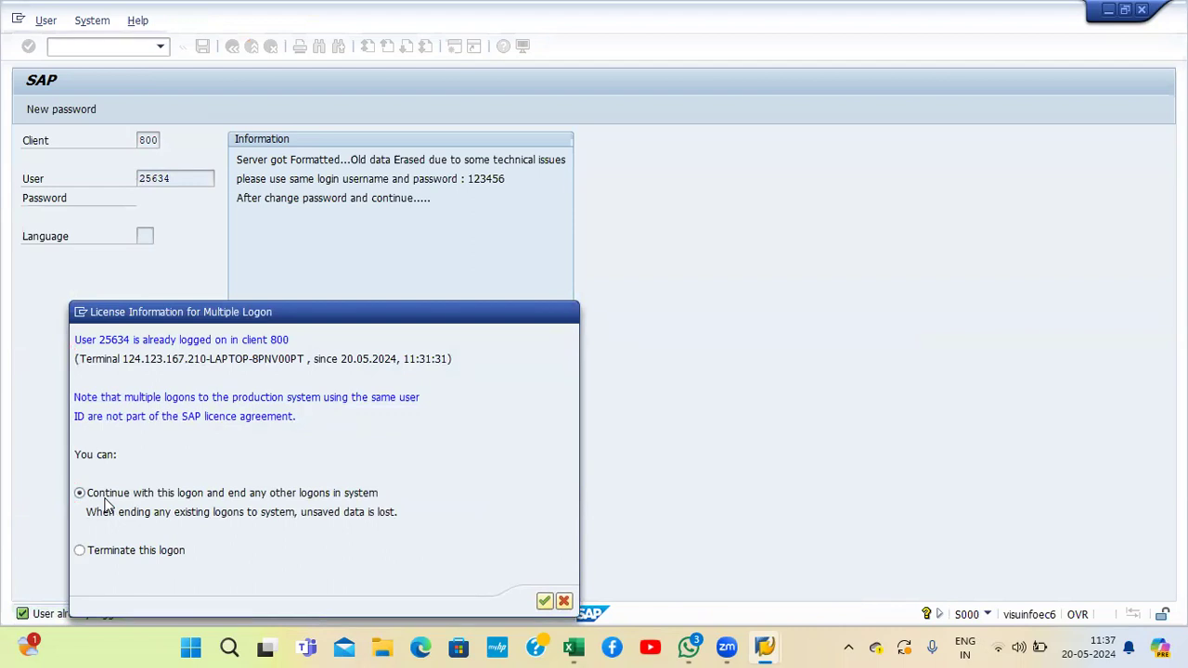
{"action": "key", "text": "Return"}
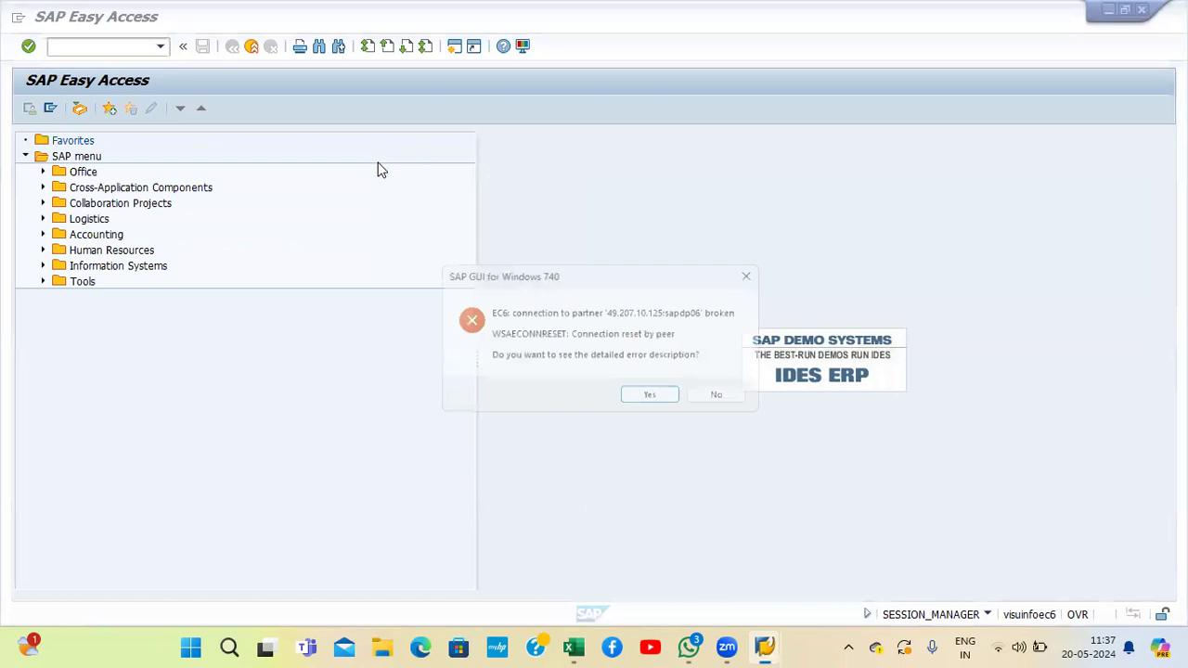
{"action": "left_click", "coordinate": [654, 399]}
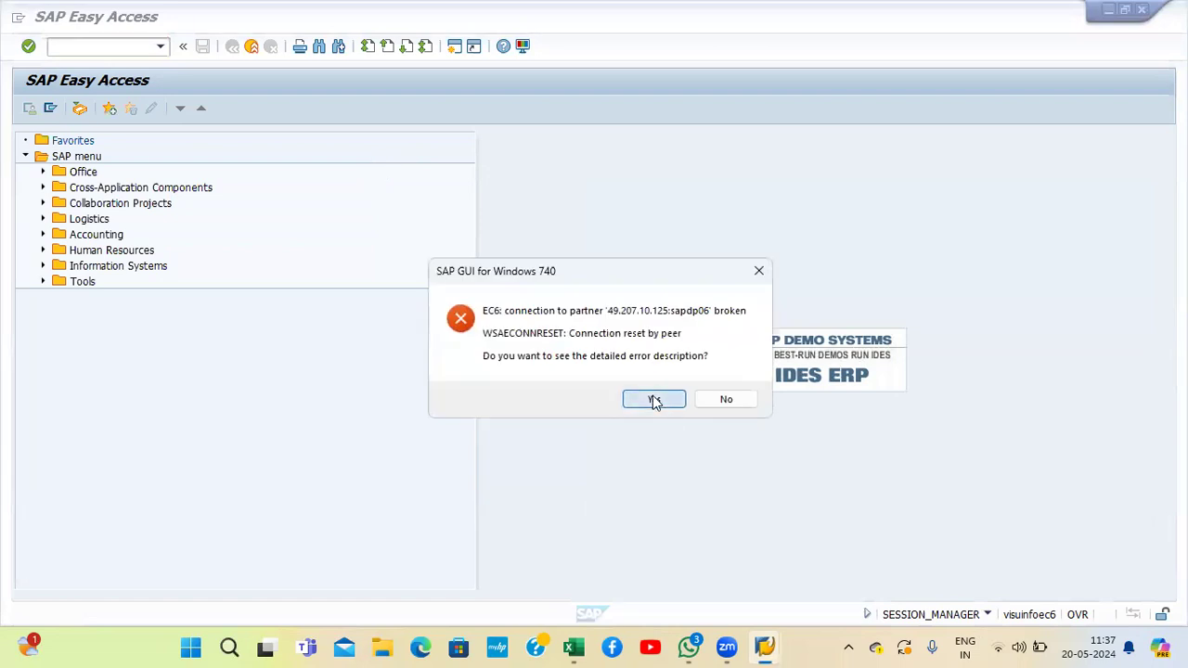
{"action": "left_click", "coordinate": [734, 461]}
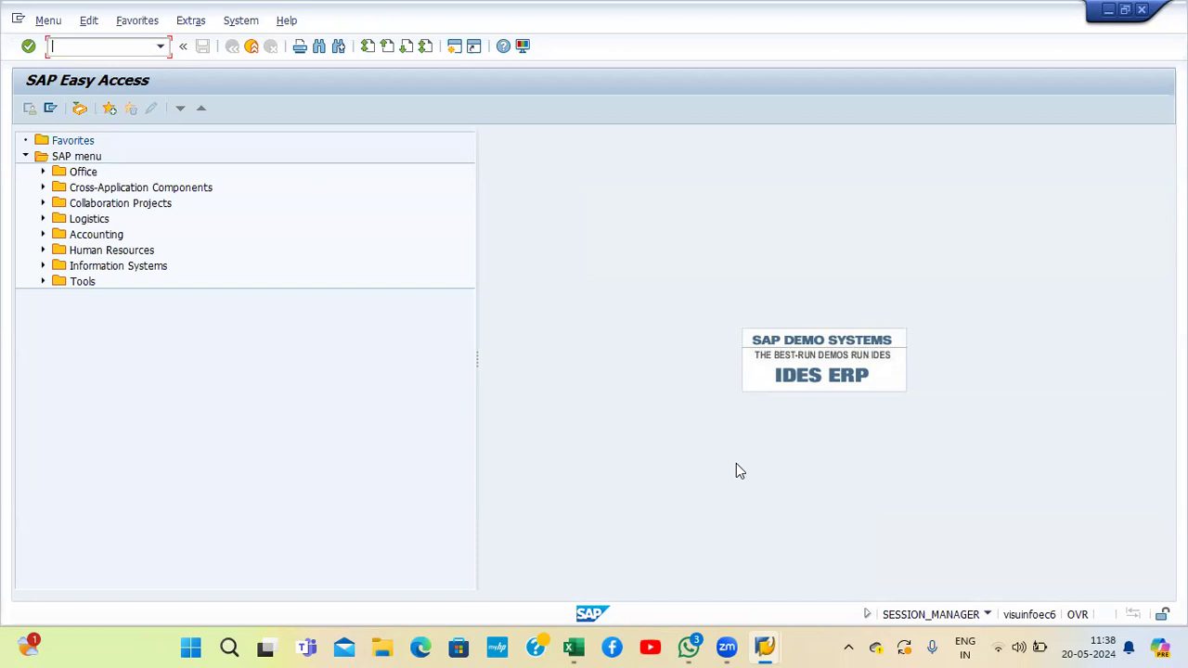
Step: Start transaction SPRO and display the SAP Reference IMG
{"action": "type", "text": "spro"}
{"action": "key", "text": "Return"}
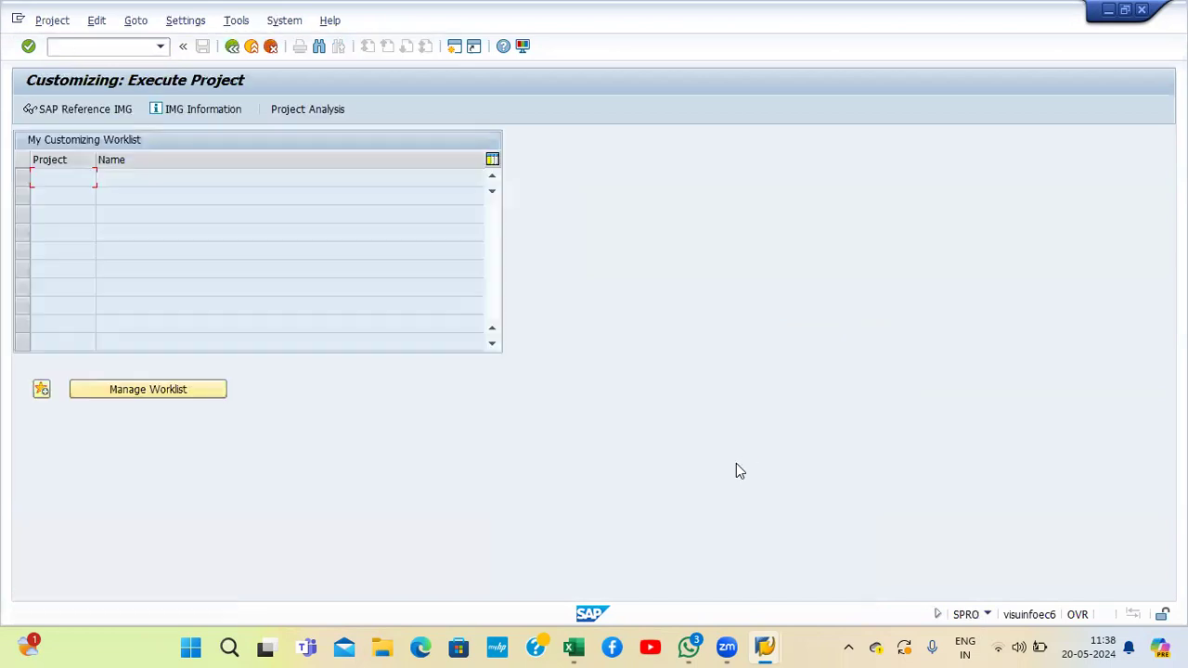
{"action": "left_click", "coordinate": [83, 109]}
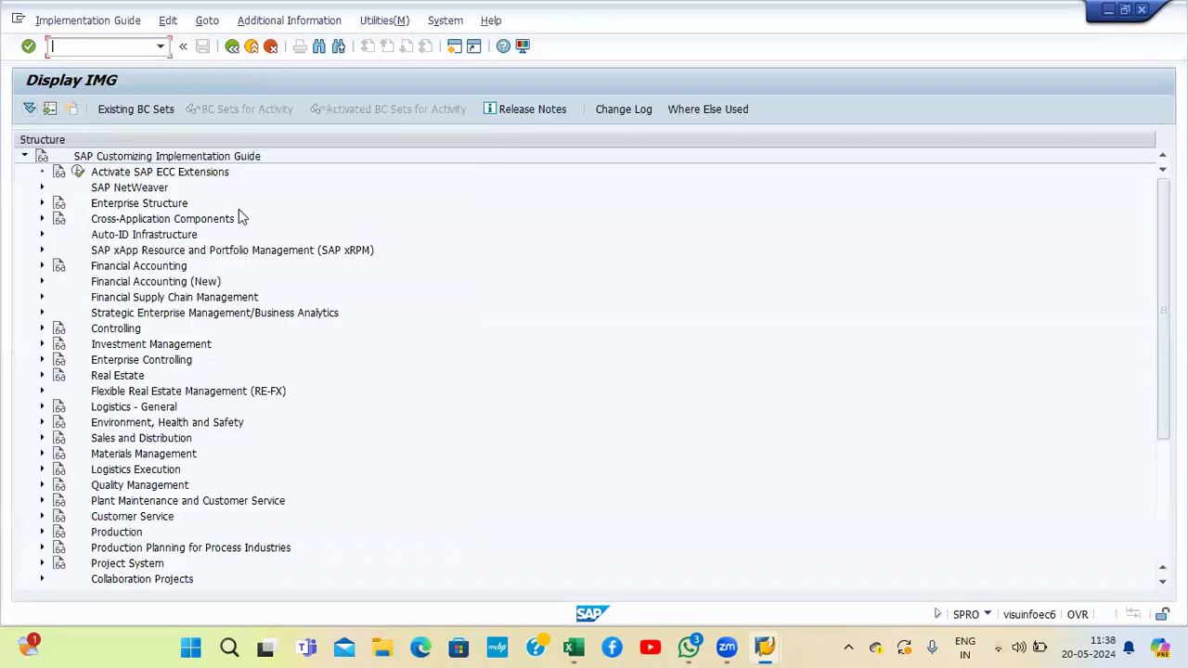
Step: Expand Financial Accounting in the IMG structure, and within it Accounts Receivable and Accounts Payable
{"action": "left_click", "coordinate": [146, 268]}
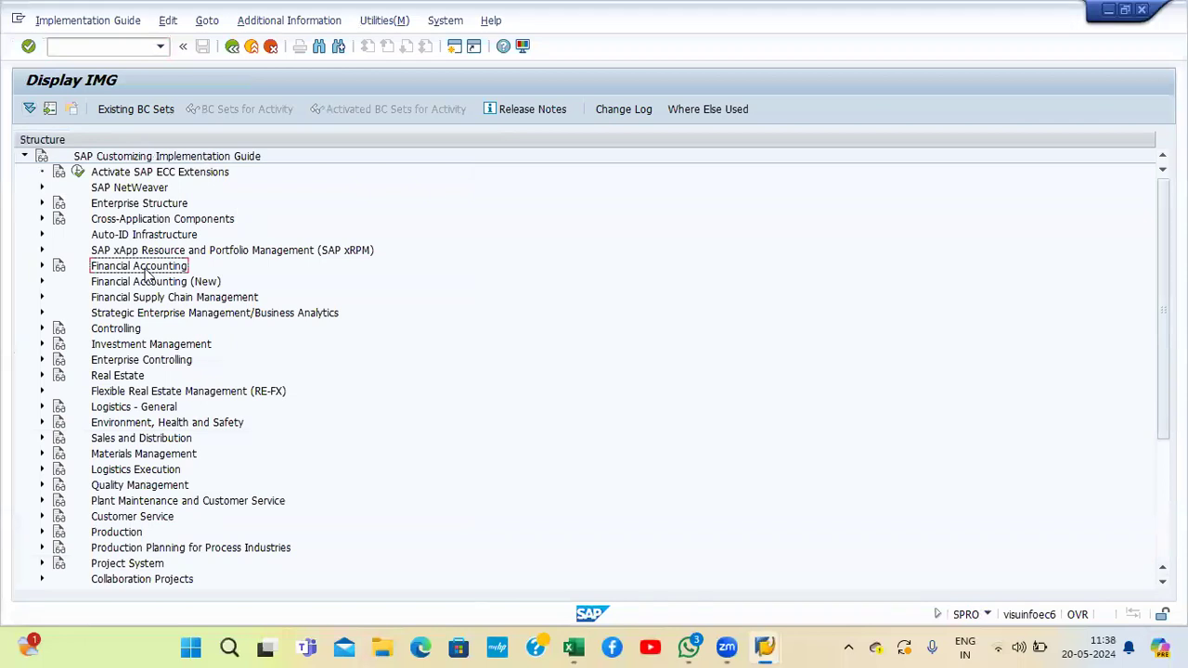
{"action": "double_click", "coordinate": [145, 269]}
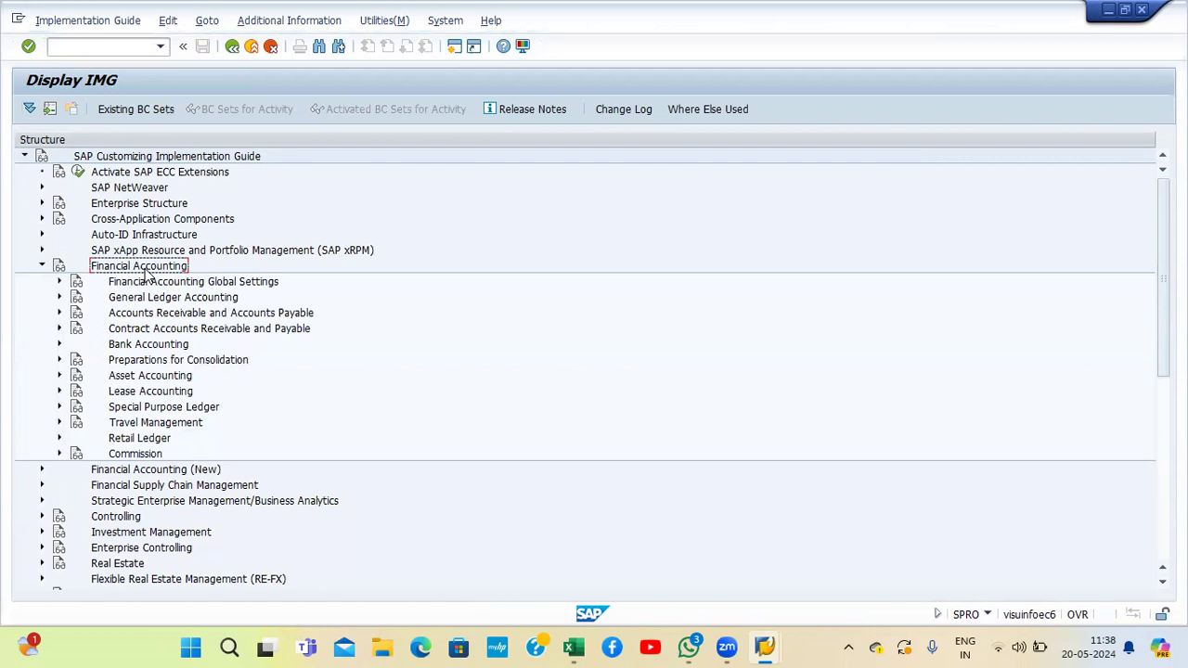
{"action": "key", "text": "Down"}
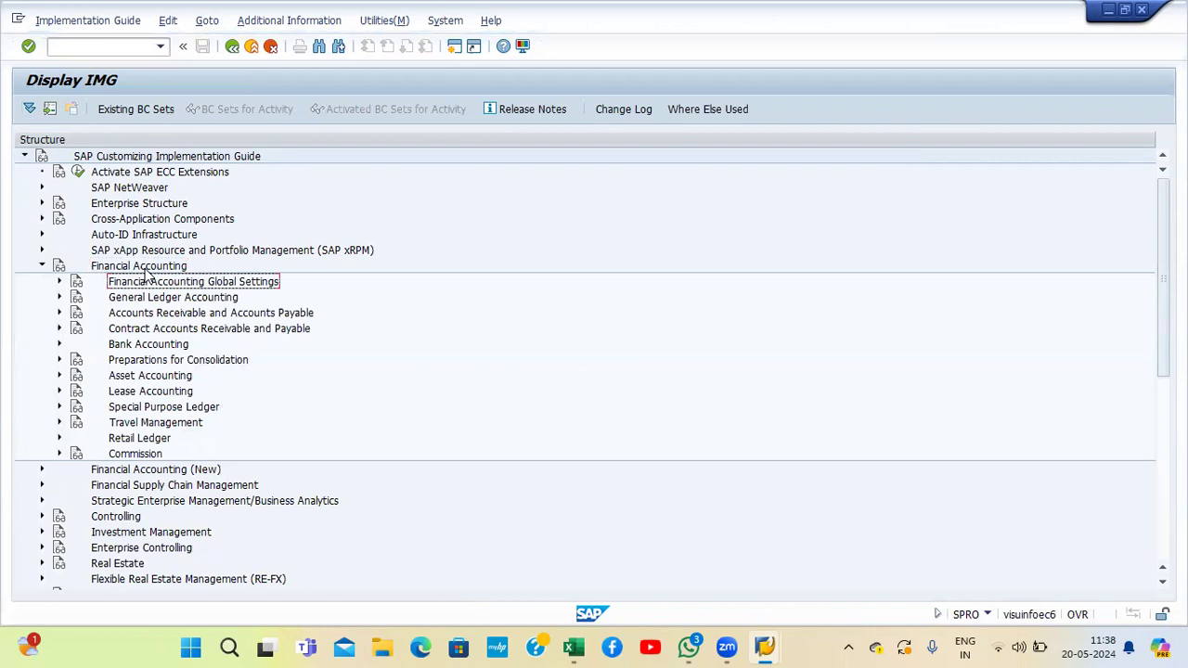
{"action": "key", "text": "Down"}
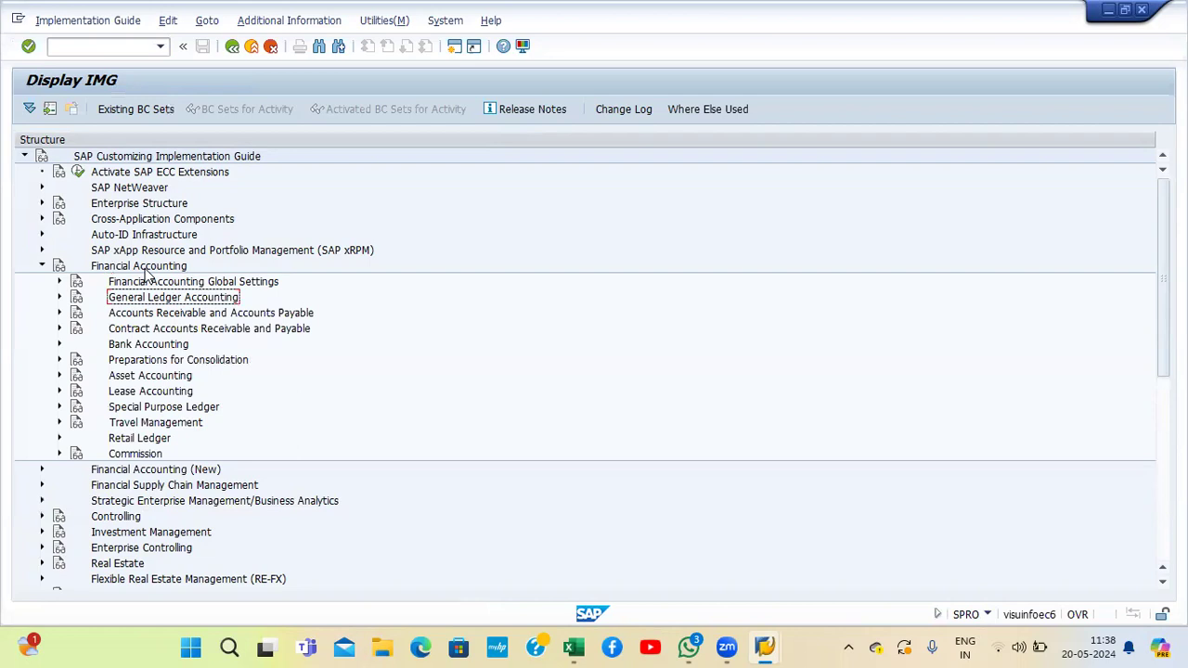
{"action": "key", "text": "Down"}
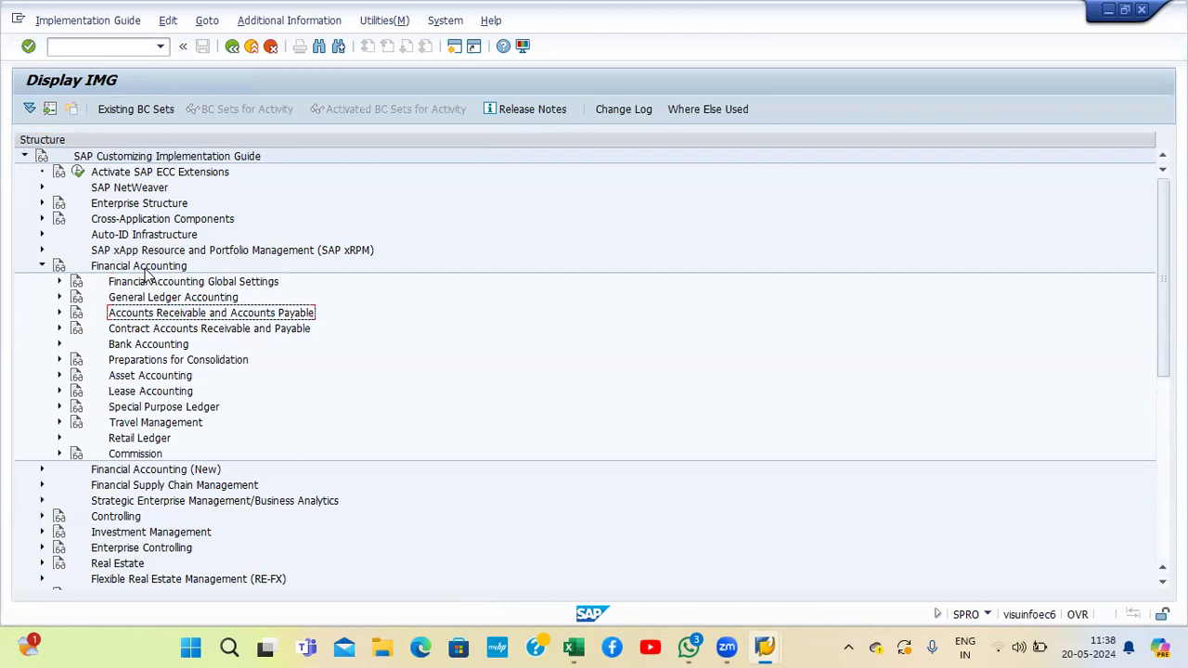
{"action": "key", "text": "Right"}
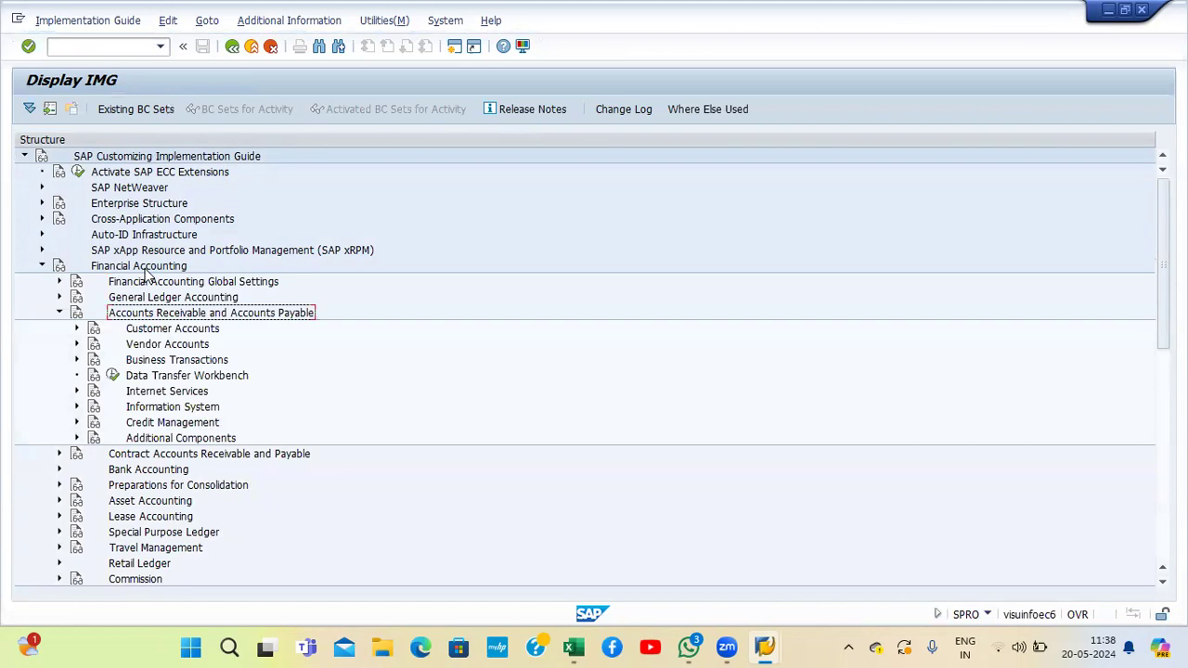
Step: Expand Vendor Accounts, its Master Data node and Preparations for Creating Vendor Master Data
{"action": "key", "text": "Down"}
{"action": "key", "text": "Down"}
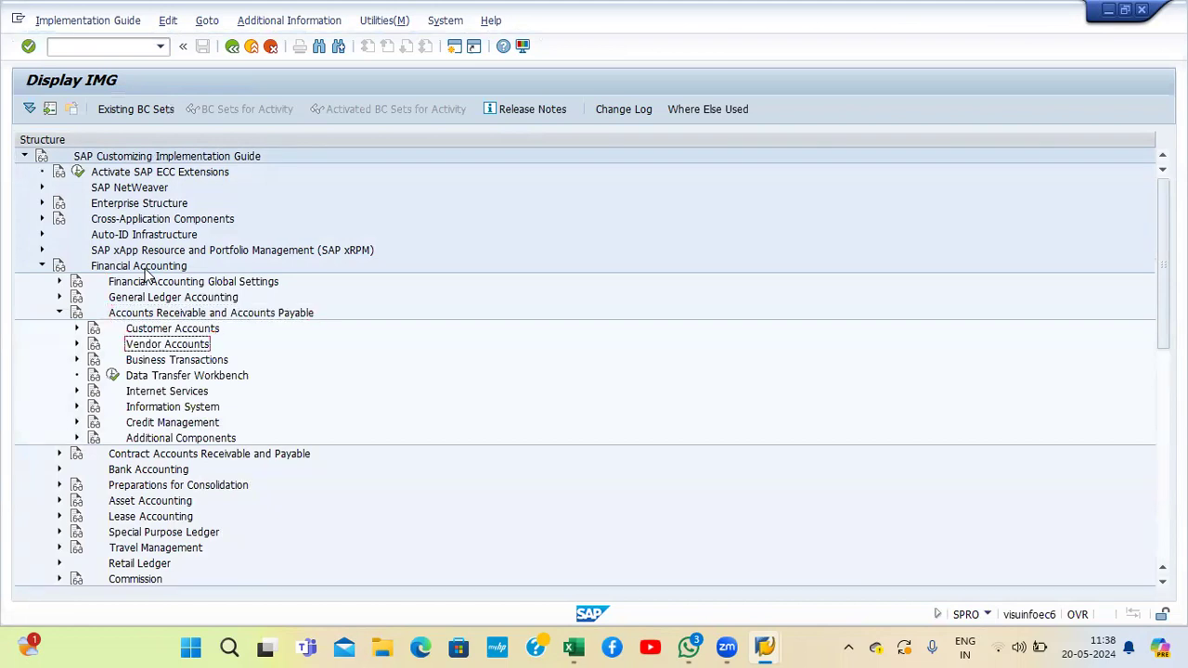
{"action": "key", "text": "Right"}
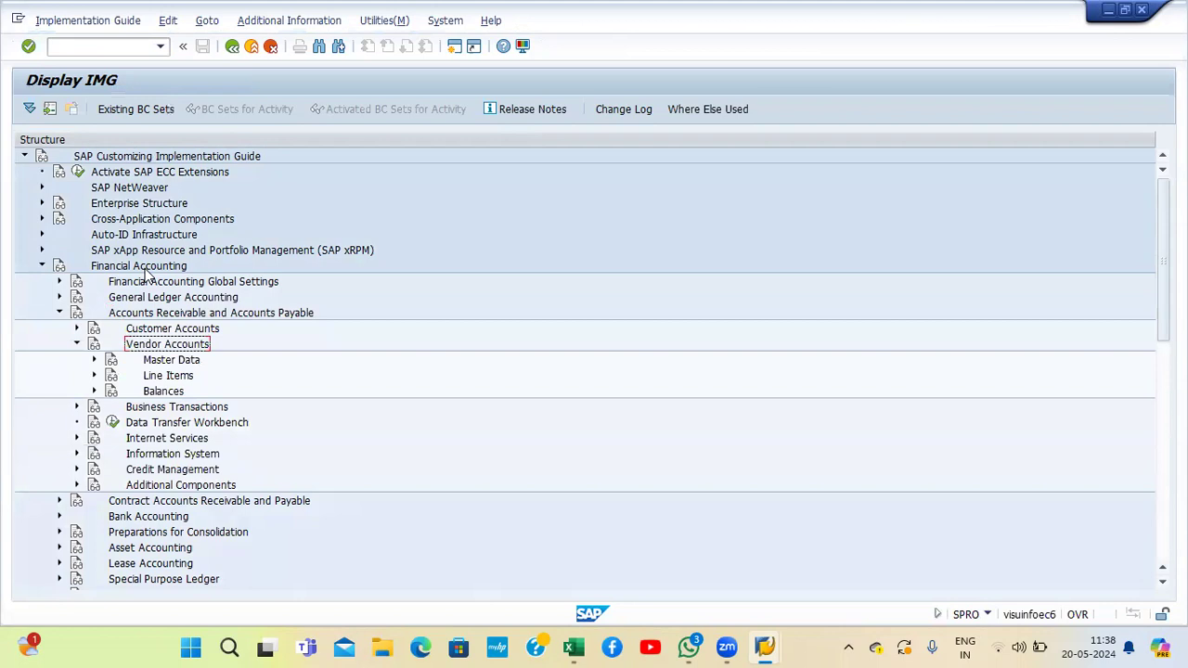
{"action": "key", "text": "Down"}
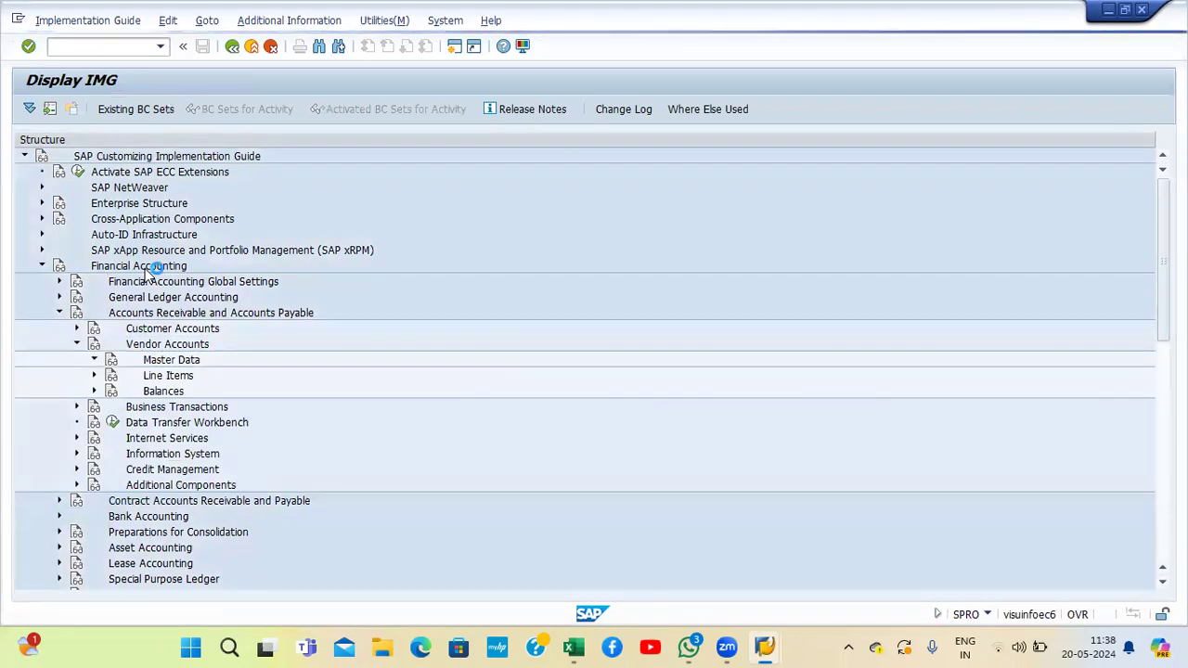
{"action": "key", "text": "Right"}
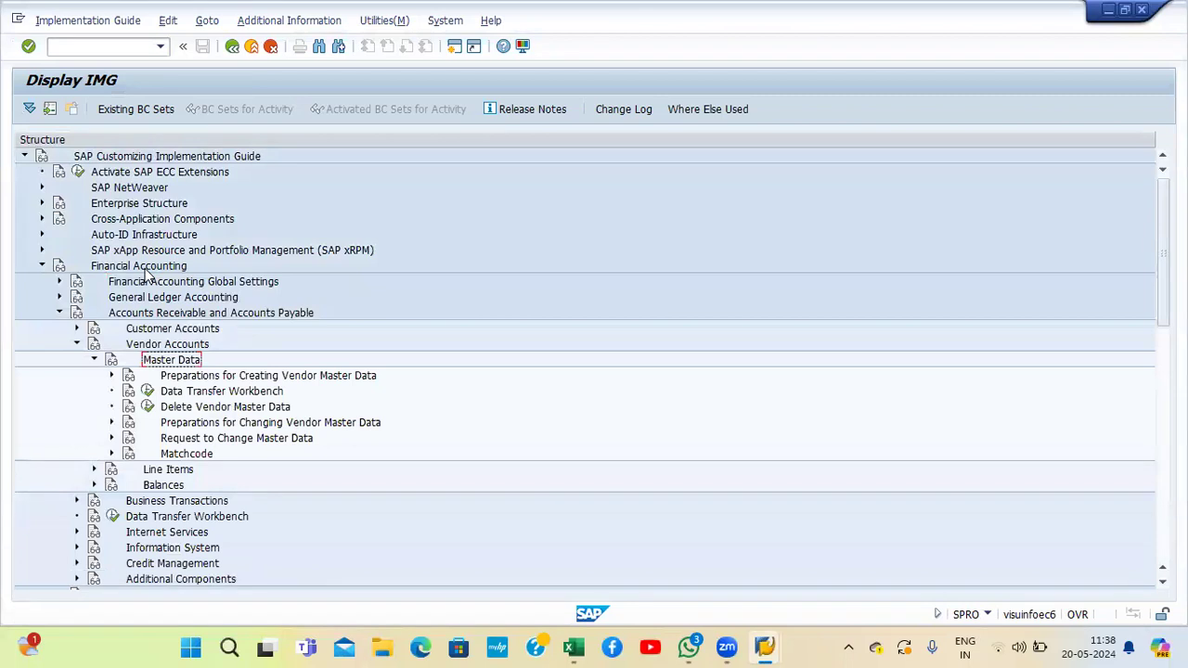
{"action": "key", "text": "Down"}
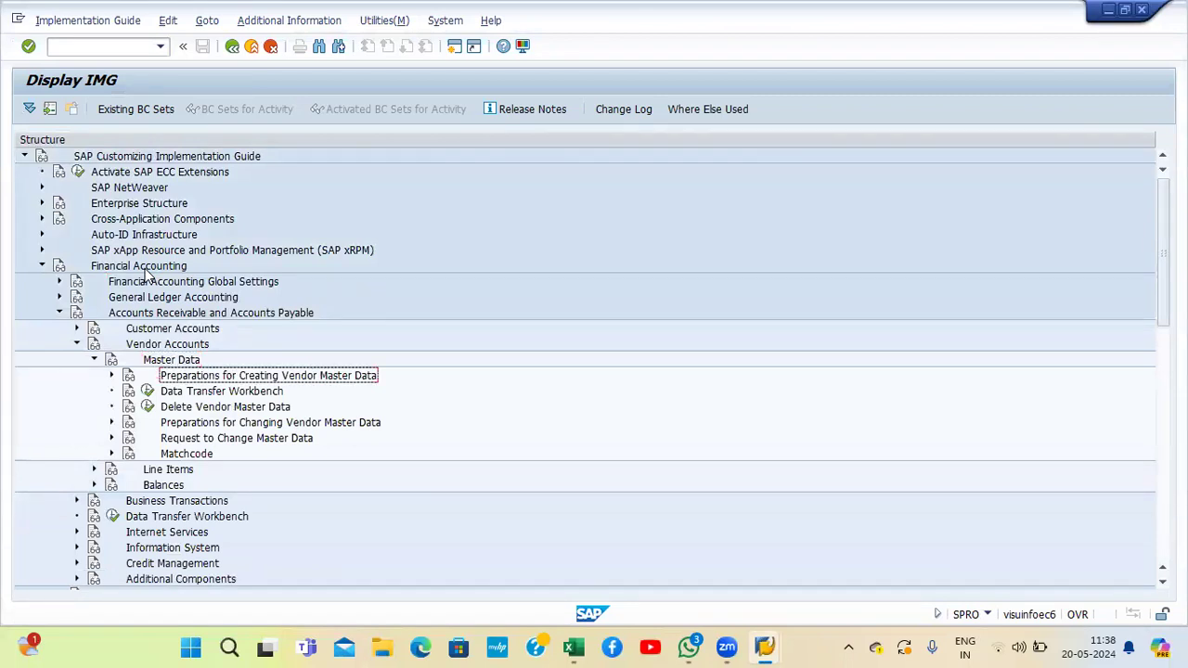
{"action": "key", "text": "Right"}
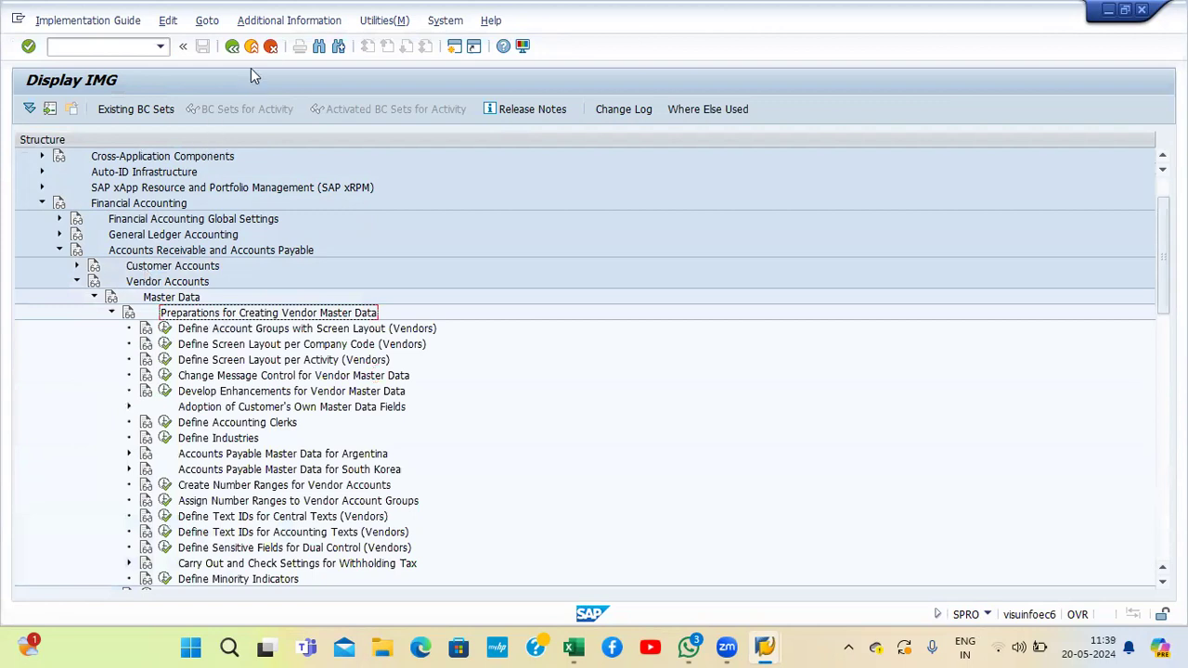
Step: Show the IMG Activity keys as additional information beside the structure and widen that column until the keys are fully readable
{"action": "left_click", "coordinate": [287, 20]}
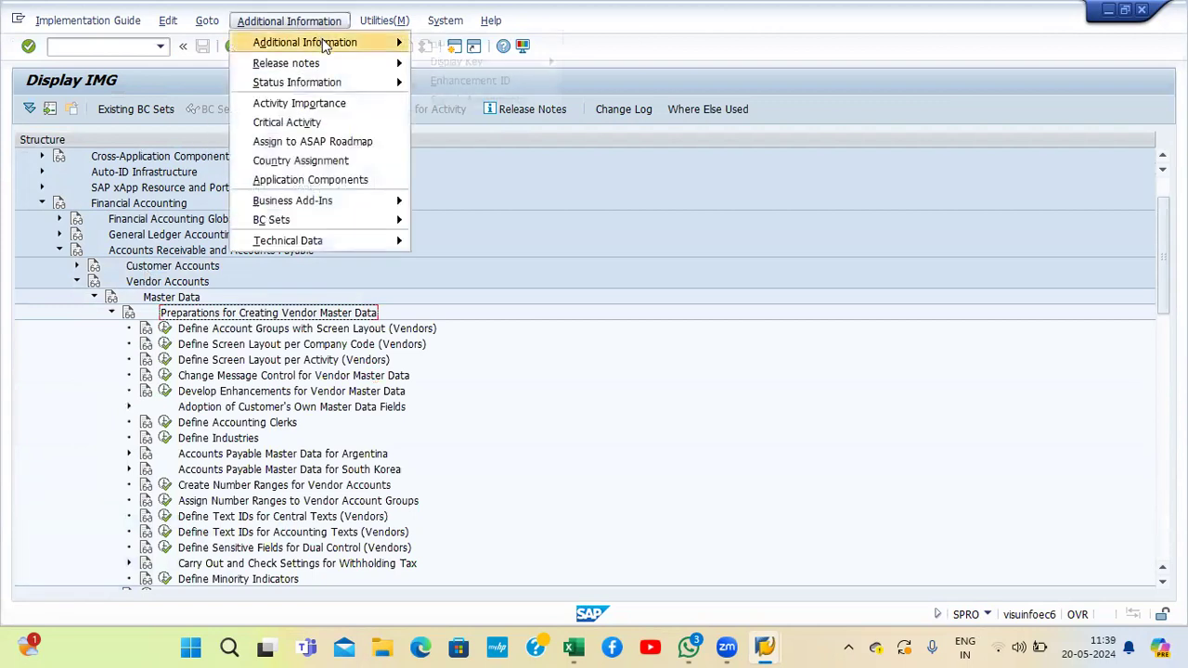
{"action": "mouse_move", "coordinate": [361, 41]}
{"action": "mouse_move", "coordinate": [482, 61]}
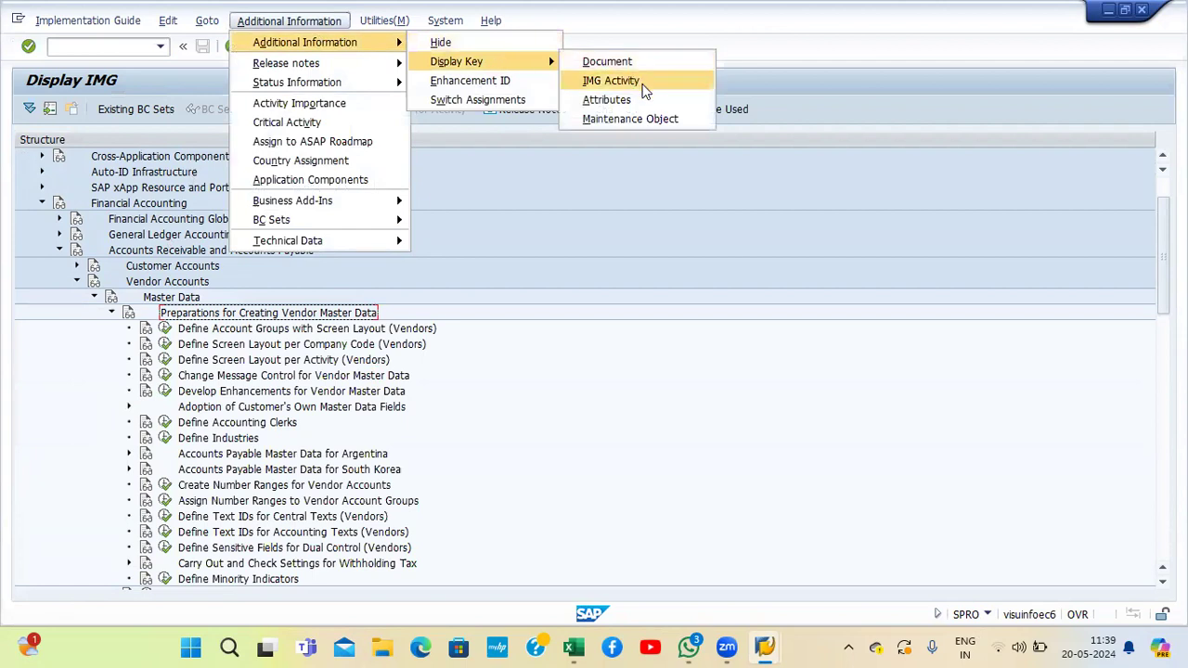
{"action": "left_click", "coordinate": [637, 82]}
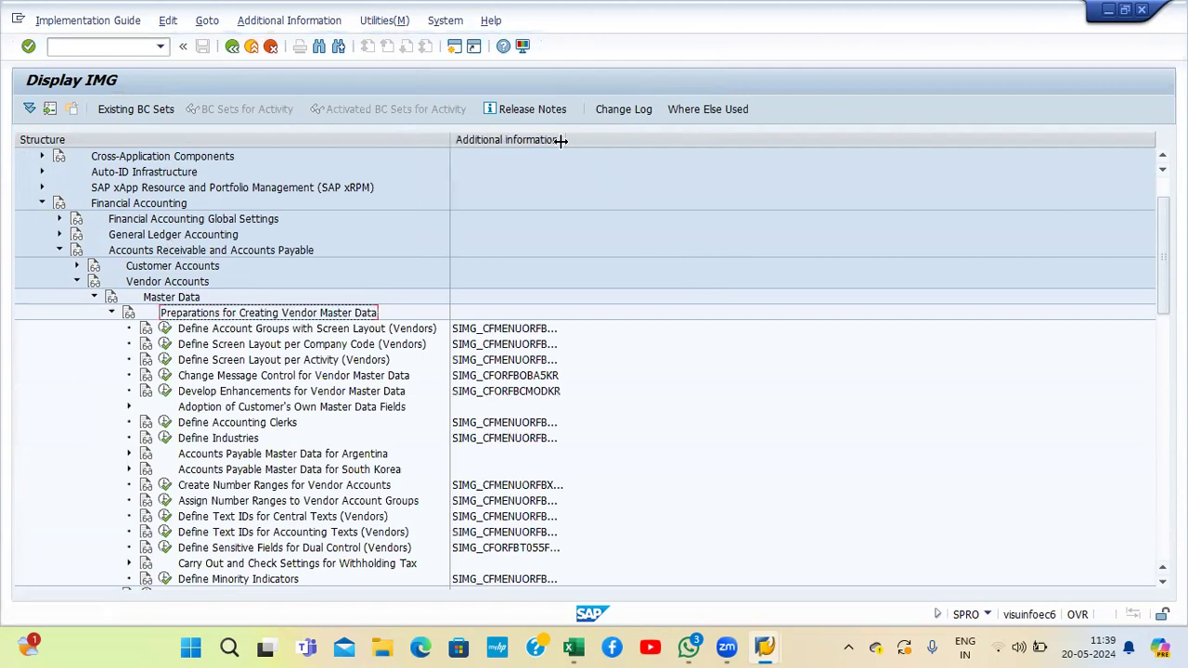
{"action": "left_click_drag", "start_coordinate": [564, 140], "coordinate": [639, 141]}
{"action": "left_click", "coordinate": [568, 331]}
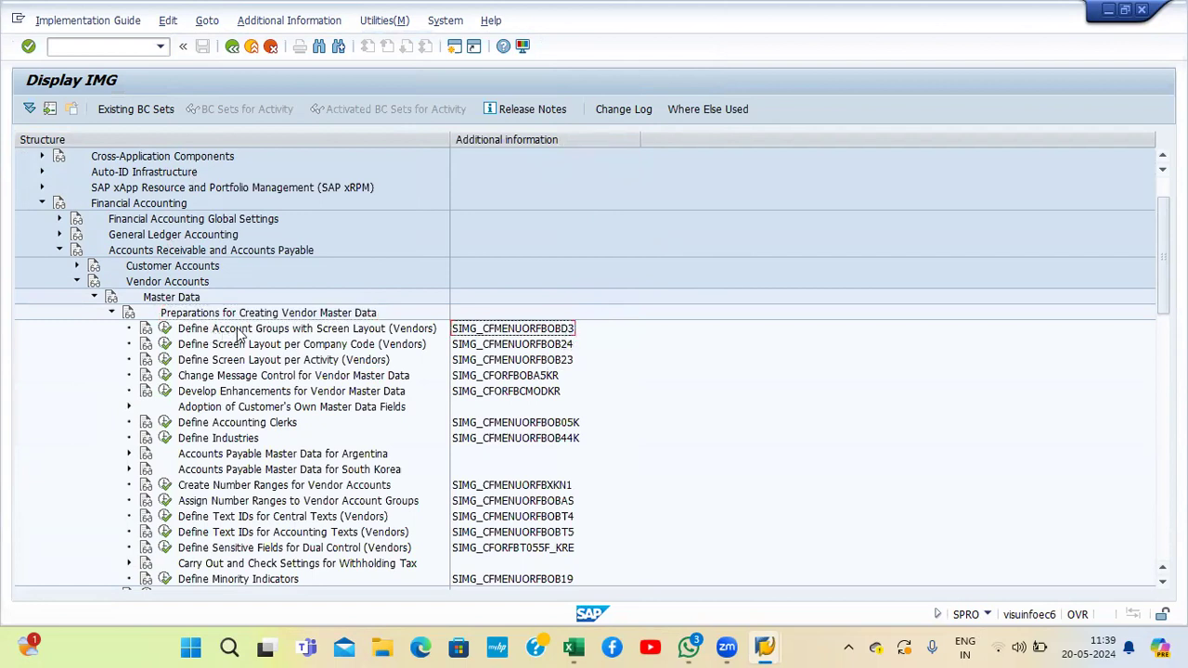
Step: Under Define Account Groups with Screen Layout (Vendors), create account group TA20 named "VENDOR ACCOUNT GROUP FOR TA20" and save it to the proposed customizing request
{"action": "left_click", "coordinate": [164, 328]}
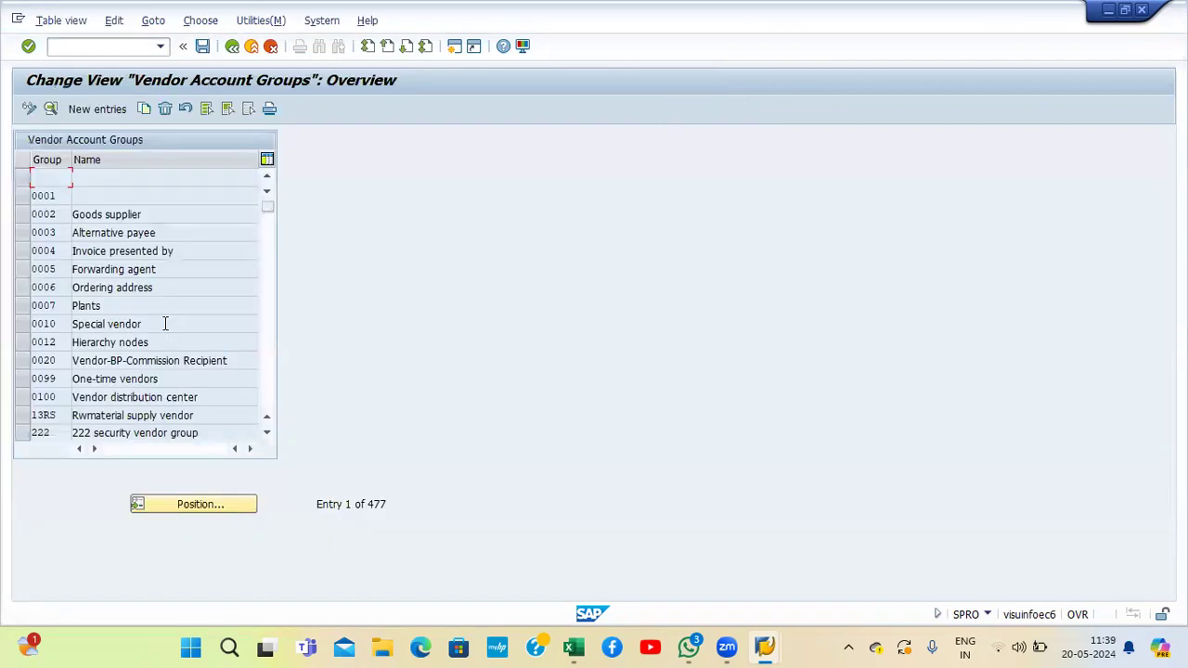
{"action": "left_click", "coordinate": [120, 109]}
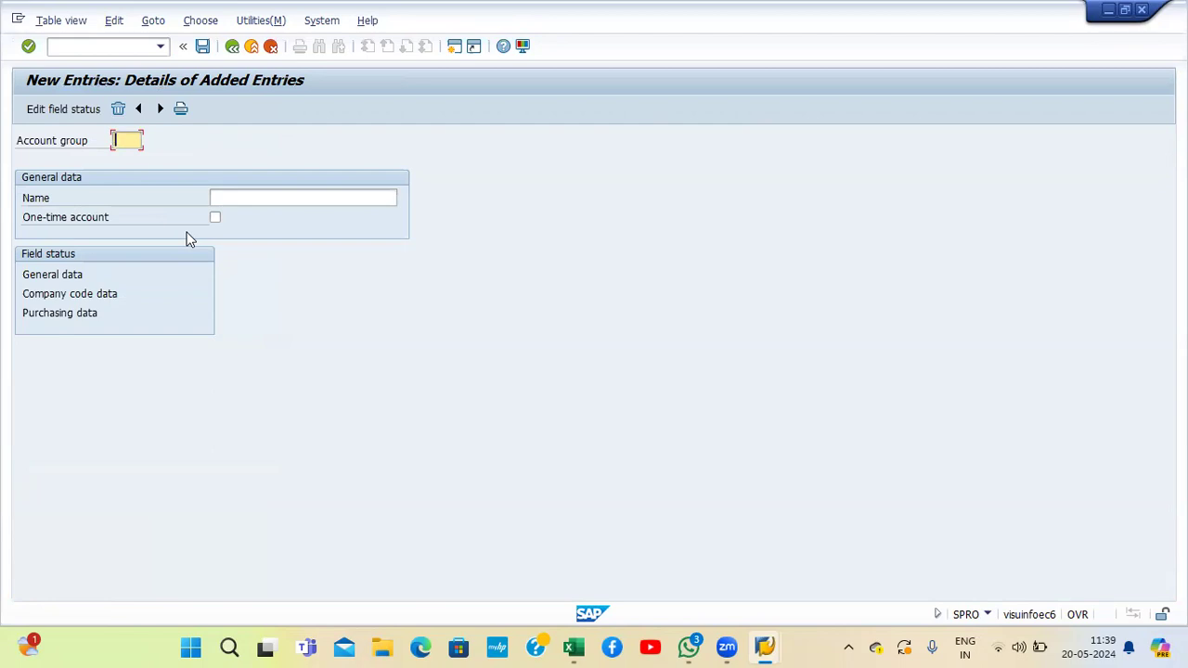
{"action": "type", "text": "TA20"}
{"action": "key", "text": "Tab"}
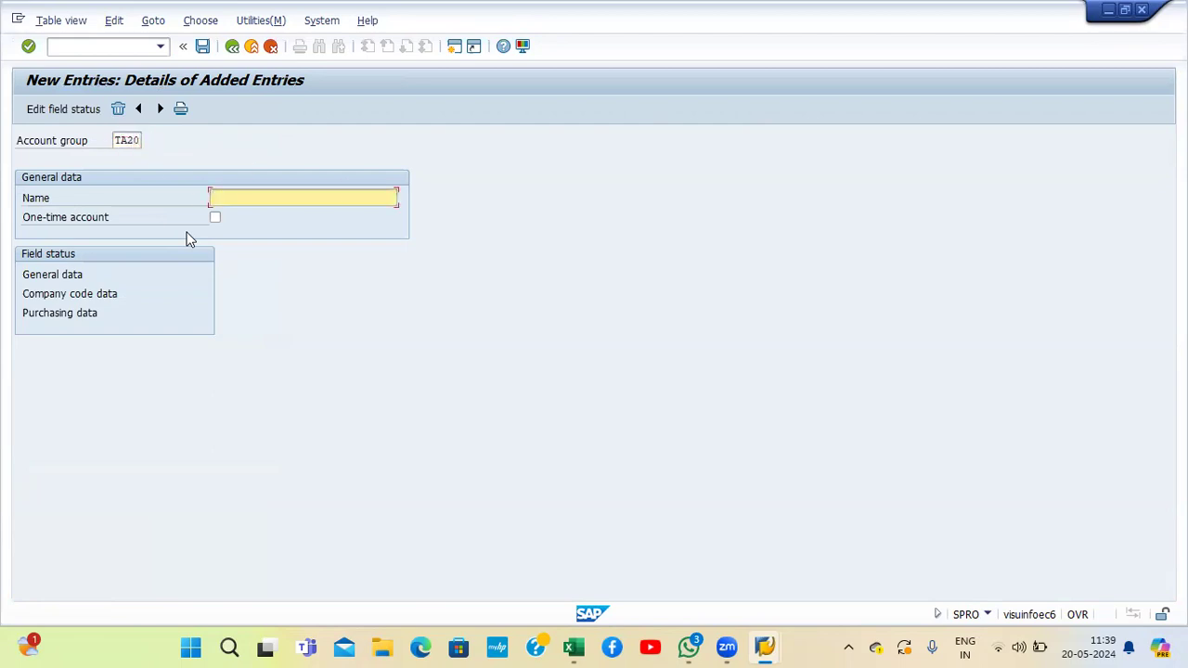
{"action": "type", "text": "VENDOR ACCOUNT GROUP FOR TA20"}
{"action": "key", "text": "Return"}
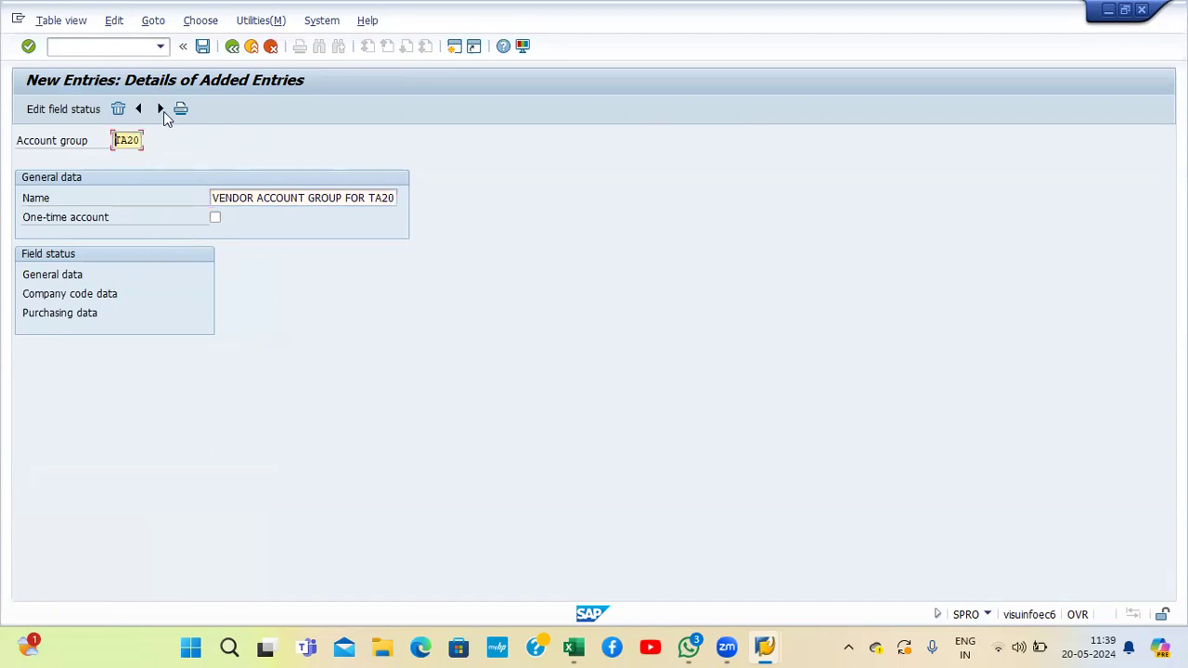
{"action": "left_click", "coordinate": [203, 46]}
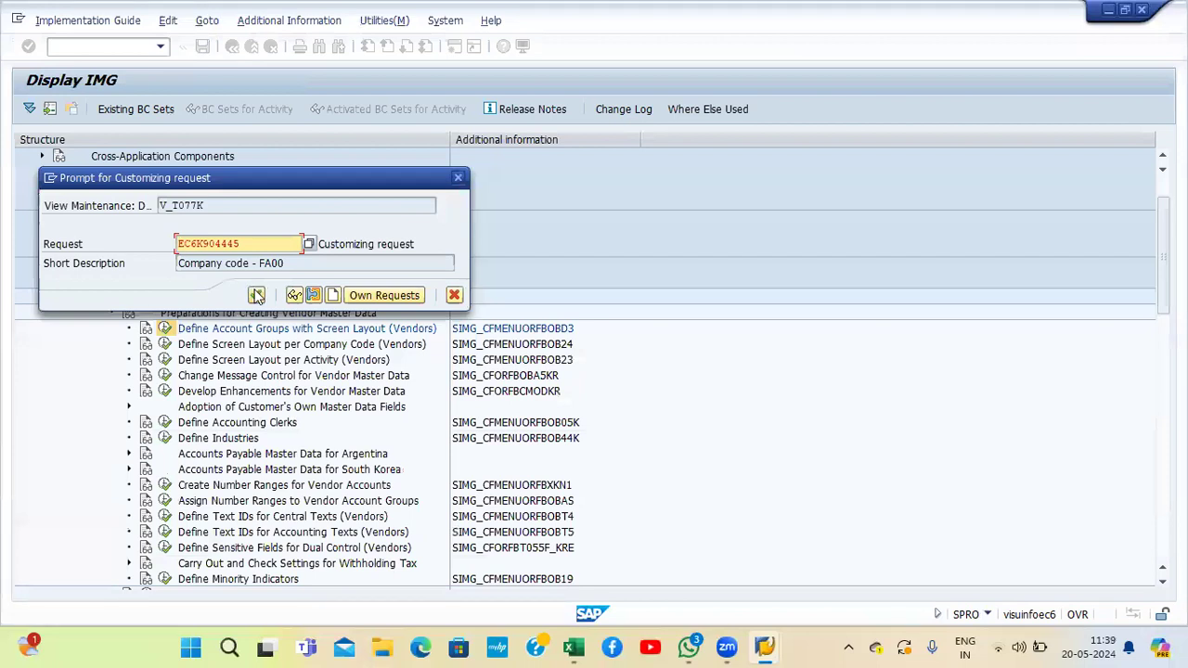
{"action": "left_click", "coordinate": [256, 294]}
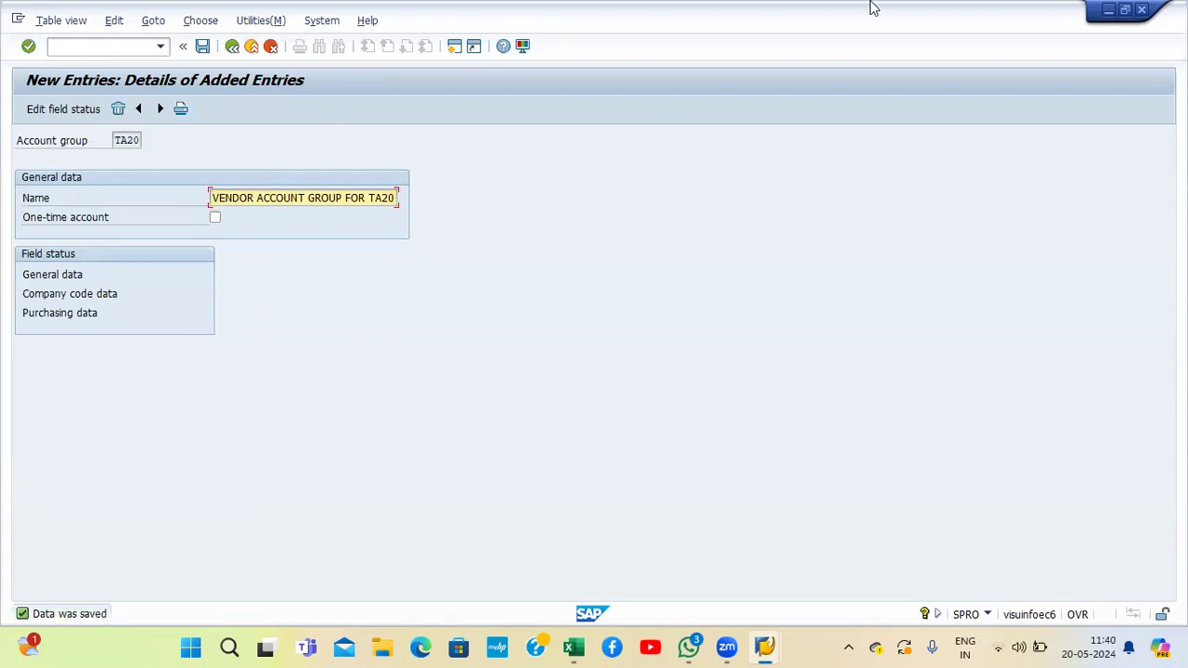
Step: Switch to the Excel workbook Book1 and enter TA20 in cell O13, beside the Vendor Account Group code OBD3
{"action": "mouse_move", "coordinate": [586, 636]}
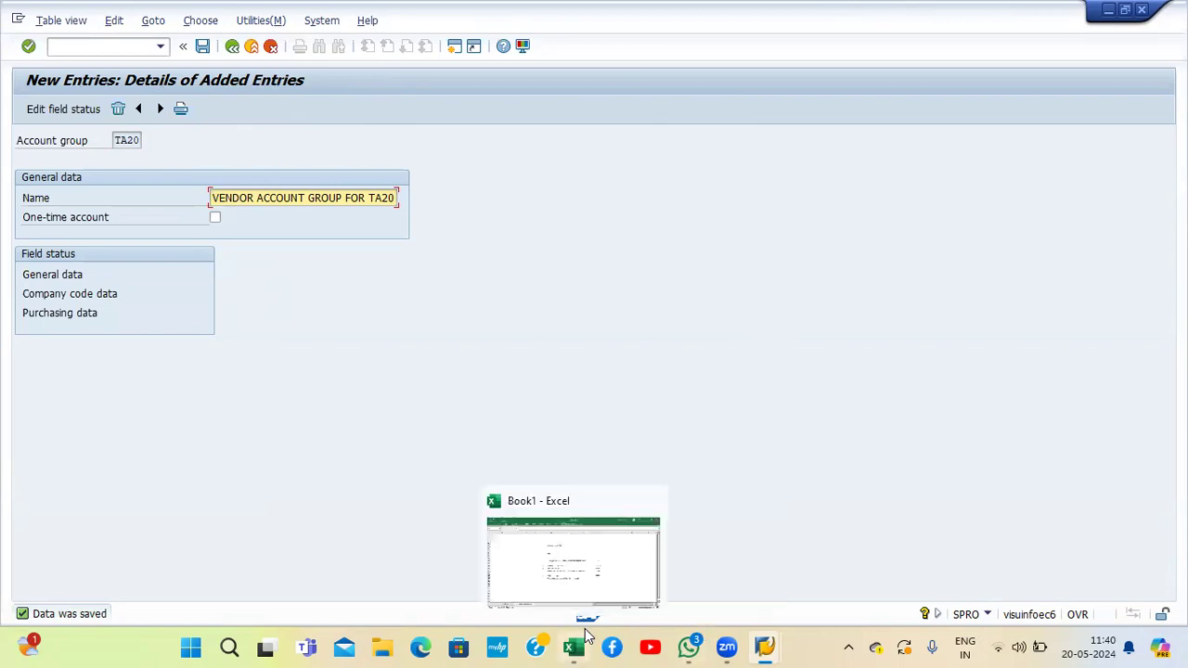
{"action": "left_click", "coordinate": [608, 583]}
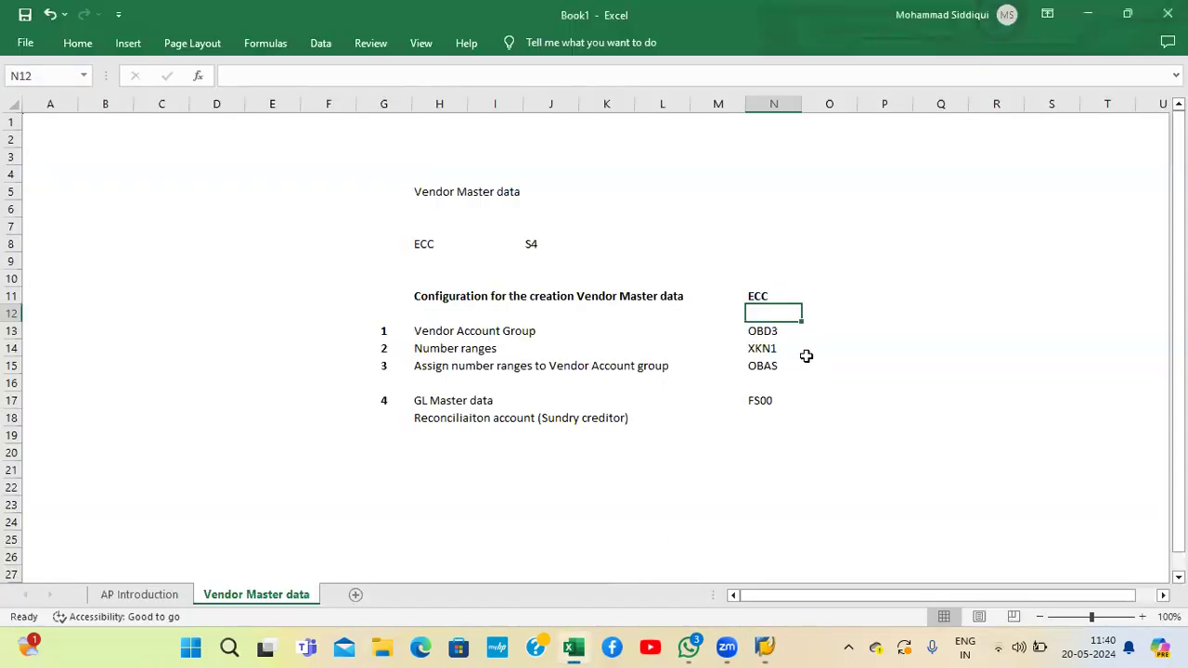
{"action": "left_click", "coordinate": [835, 331]}
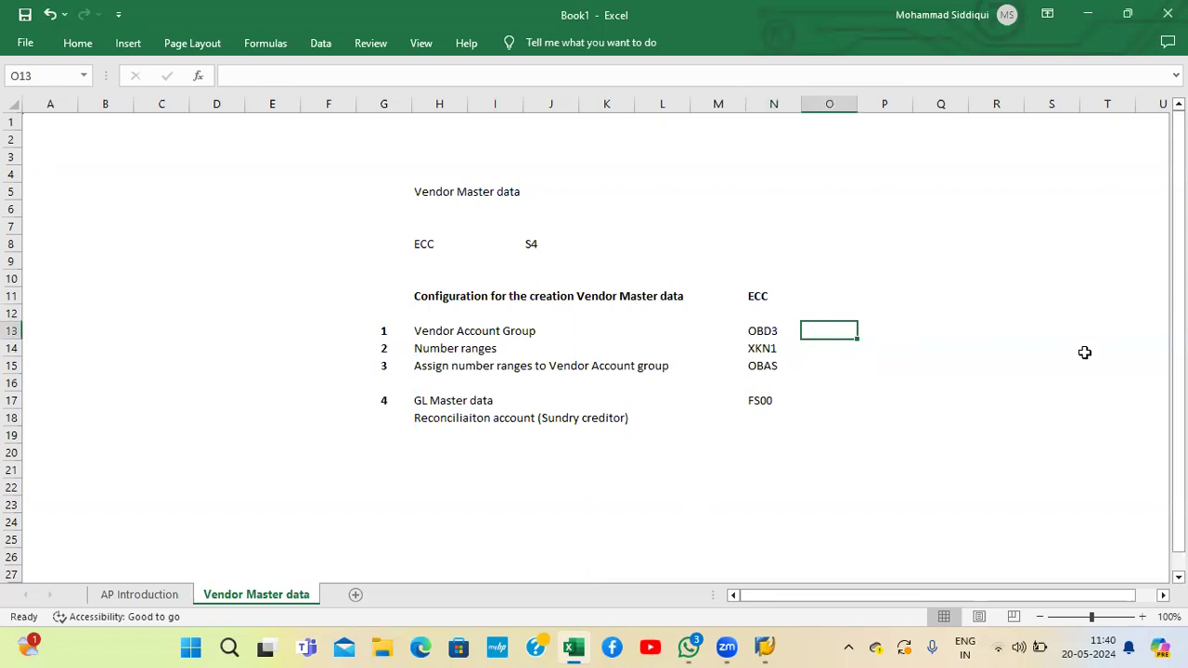
{"action": "type", "text": "TA20"}
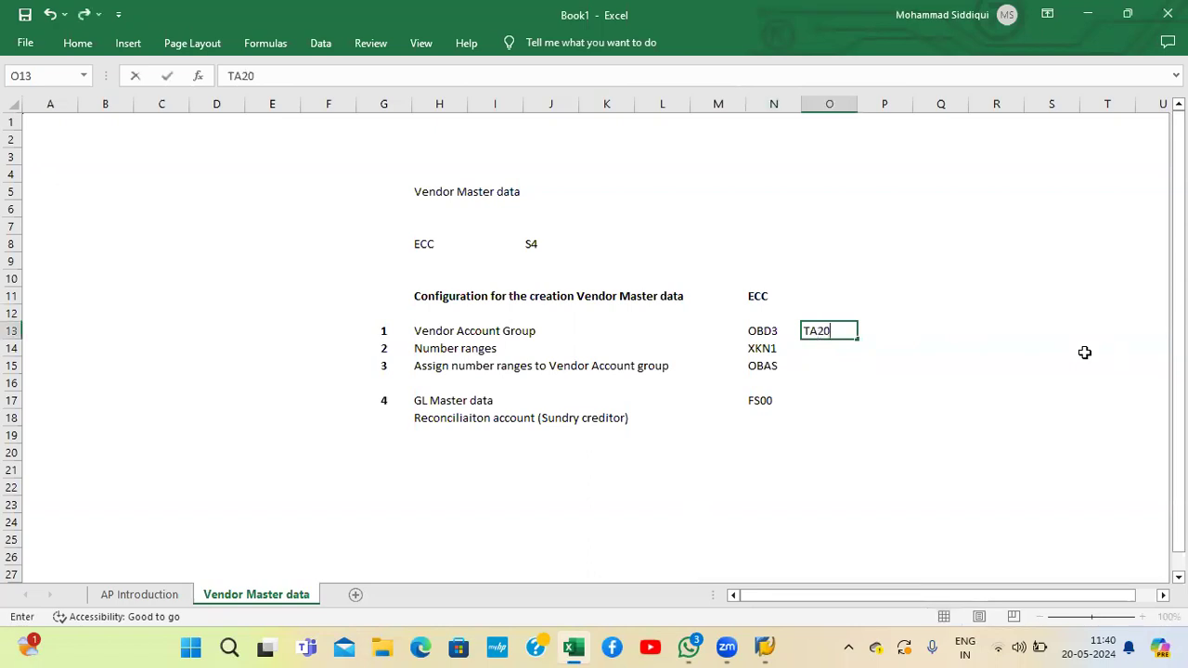
{"action": "key", "text": "Return"}
{"action": "key", "text": "Left"}
{"action": "key", "text": "Left"}
{"action": "key", "text": "Left"}
{"action": "key", "text": "Left"}
{"action": "key", "text": "Left"}
{"action": "key", "text": "Left"}
{"action": "key", "text": "Left"}
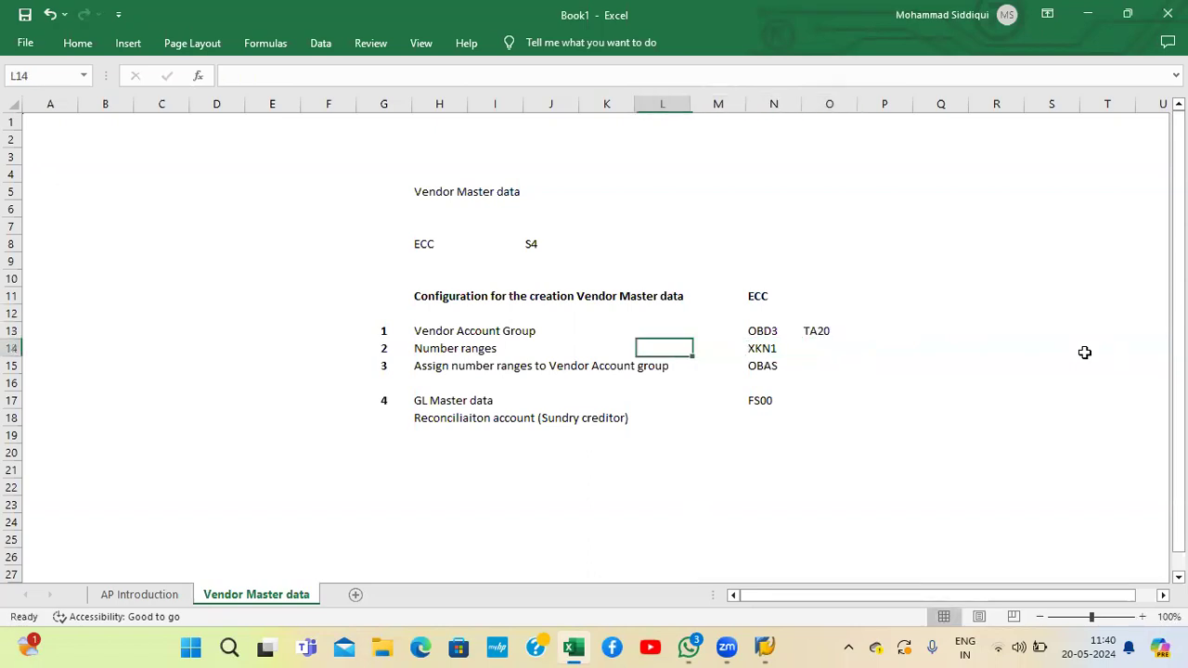
Step: Switch back to SAP and leave the saved TA20 account group entry to return to the IMG structure
{"action": "key", "text": "alt+Tab"}
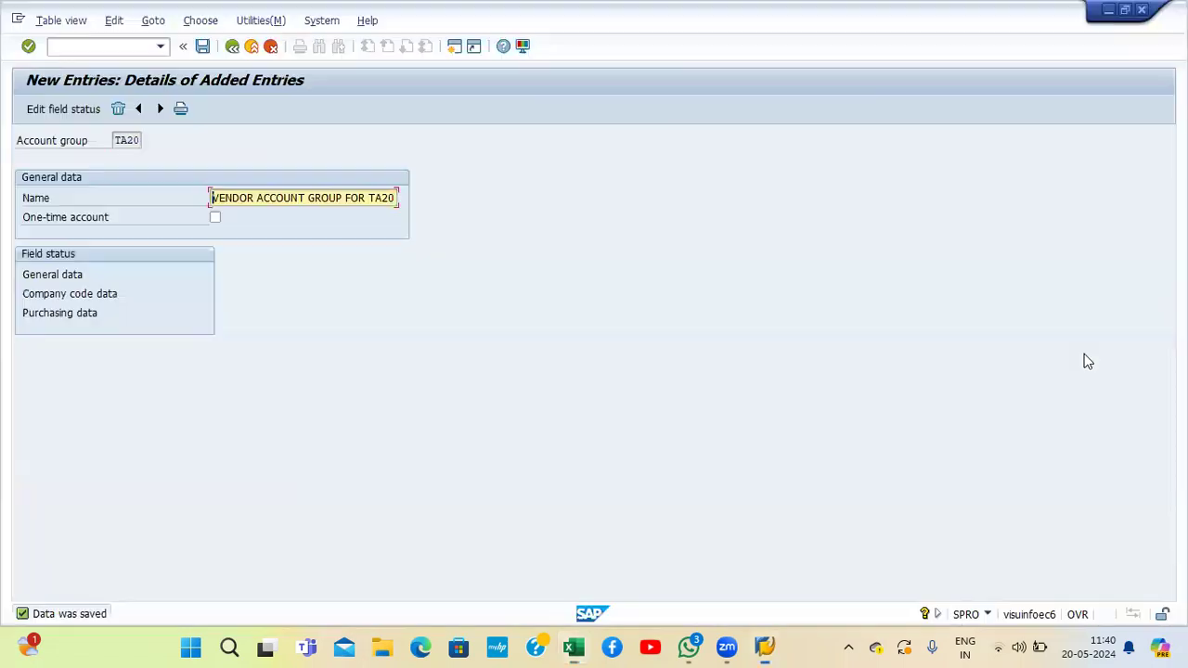
{"action": "left_click", "coordinate": [233, 46]}
{"action": "left_click", "coordinate": [238, 52]}
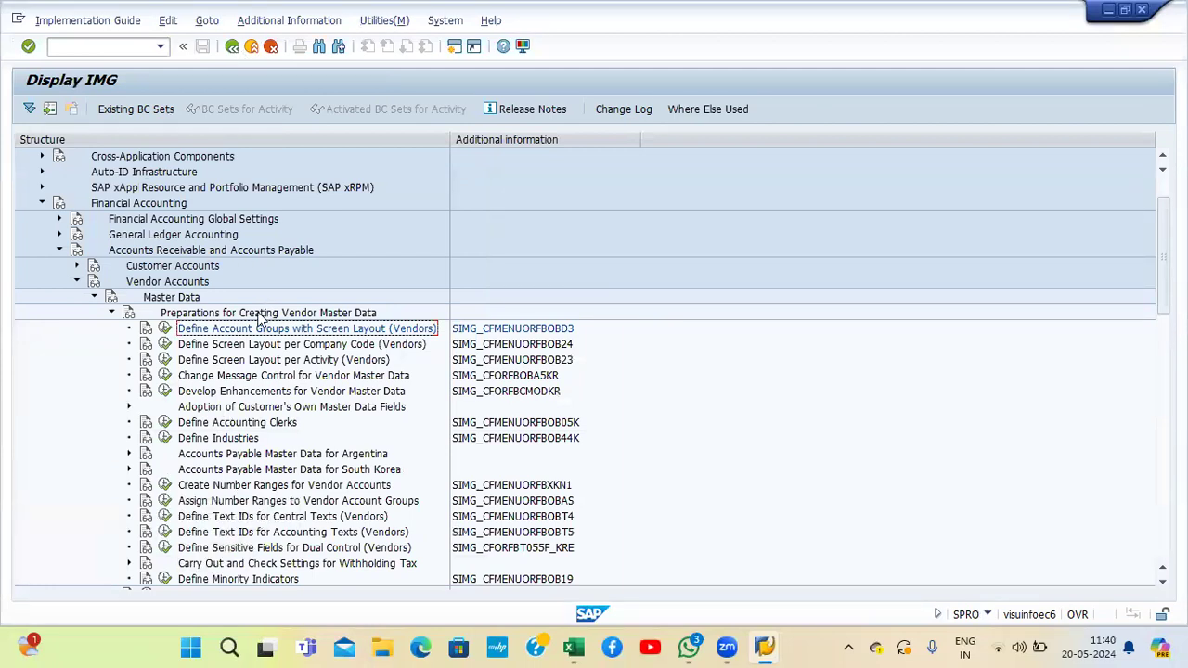
Step: Compare the activity key of Create Number Ranges for Vendor Accounts with the Number ranges code in cell N14 of the Excel workbook
{"action": "left_click", "coordinate": [219, 489]}
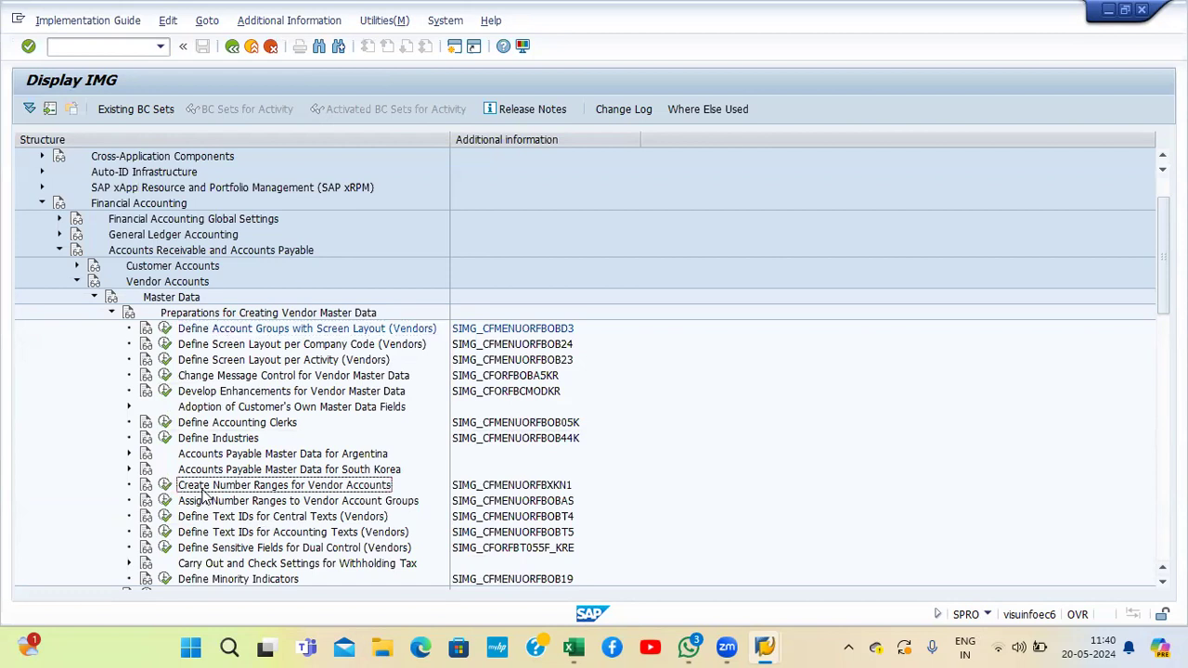
{"action": "left_click", "coordinate": [566, 487]}
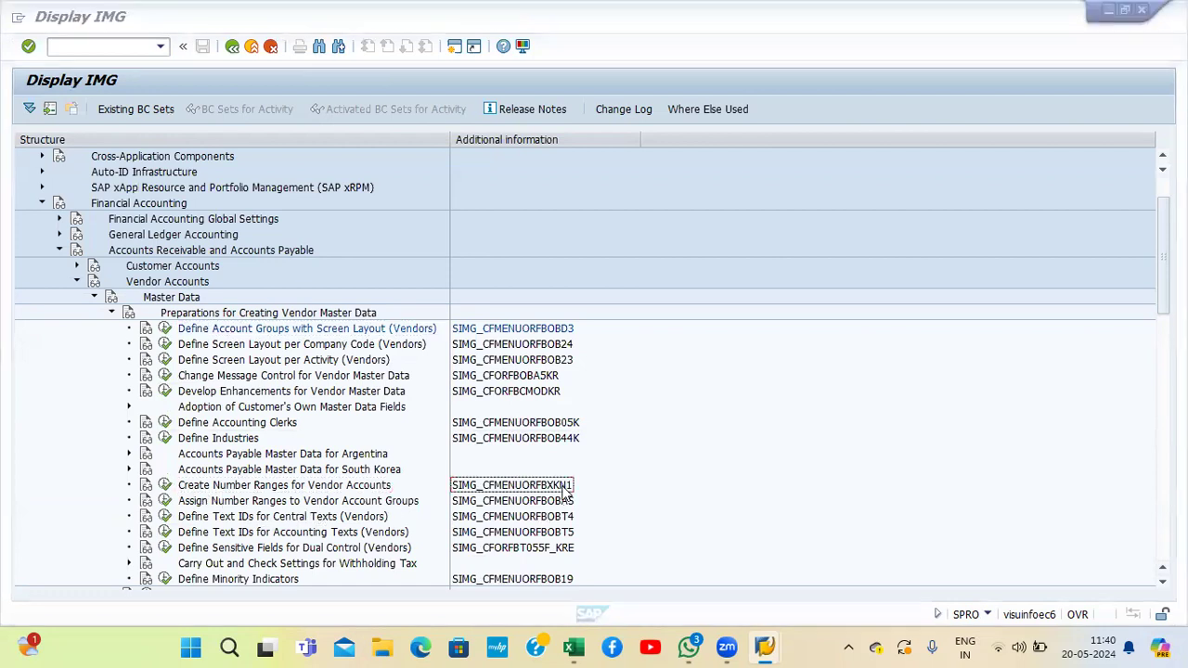
{"action": "key", "text": "alt+Tab"}
{"action": "left_click", "coordinate": [768, 348]}
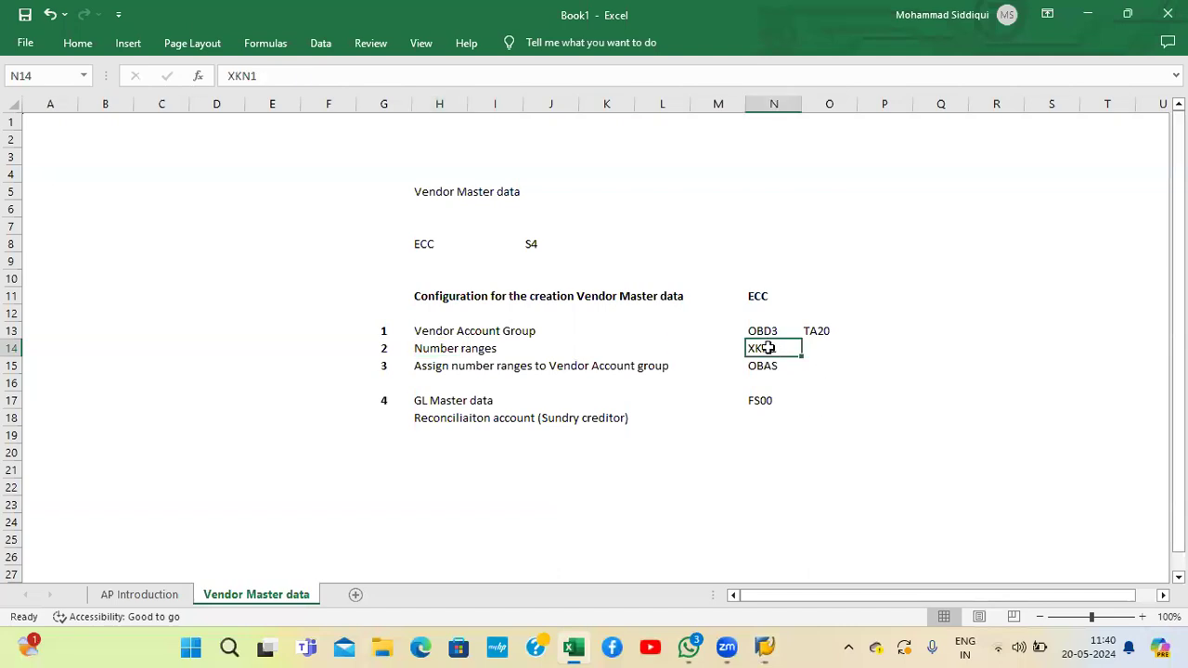
Step: Switch back to SAP, run Create Number Ranges for Vendor Accounts and open the vendor intervals in change mode
{"action": "key", "text": "alt+Tab"}
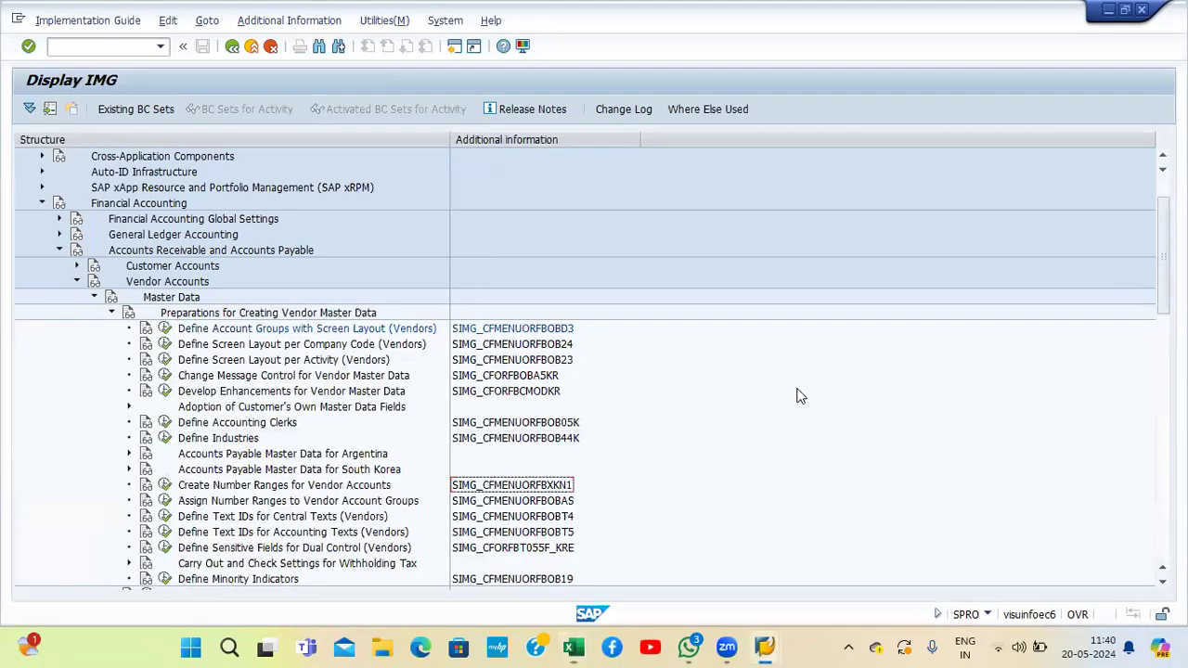
{"action": "left_click", "coordinate": [169, 484]}
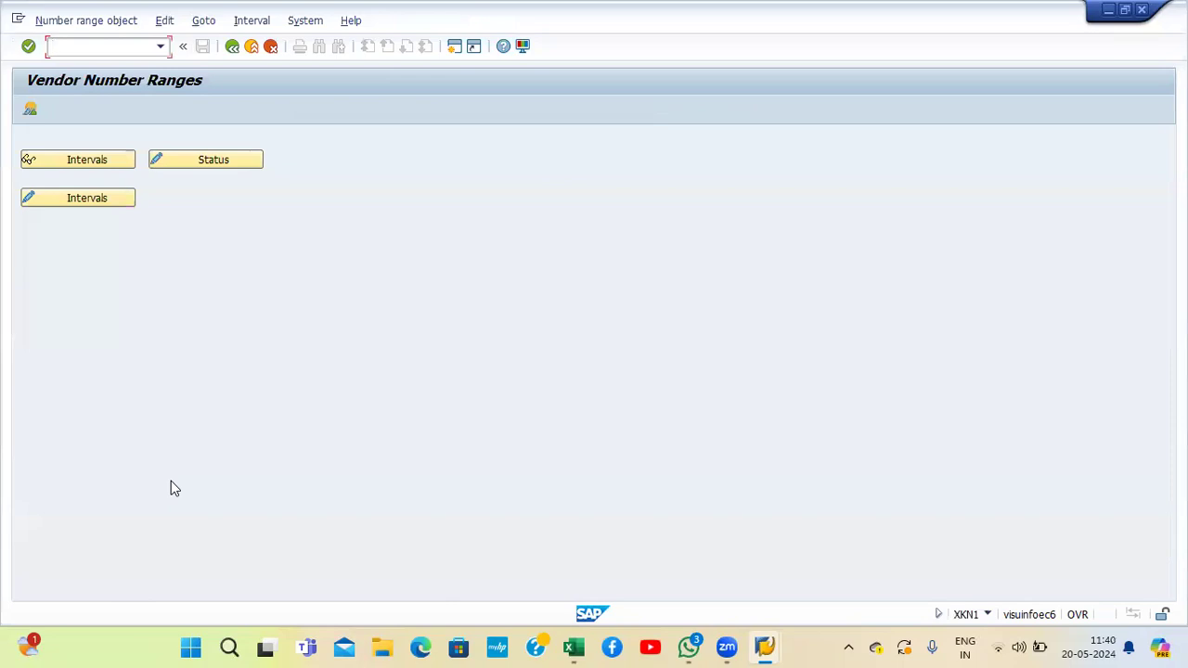
{"action": "left_click", "coordinate": [106, 201]}
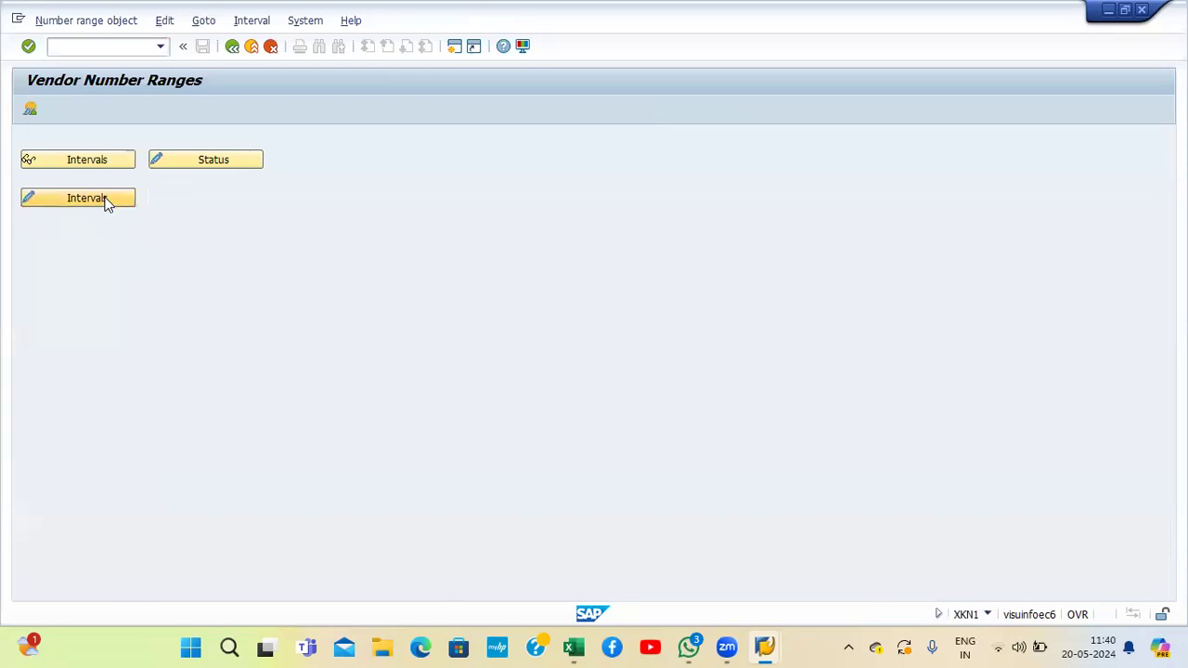
{"action": "left_click", "coordinate": [70, 19]}
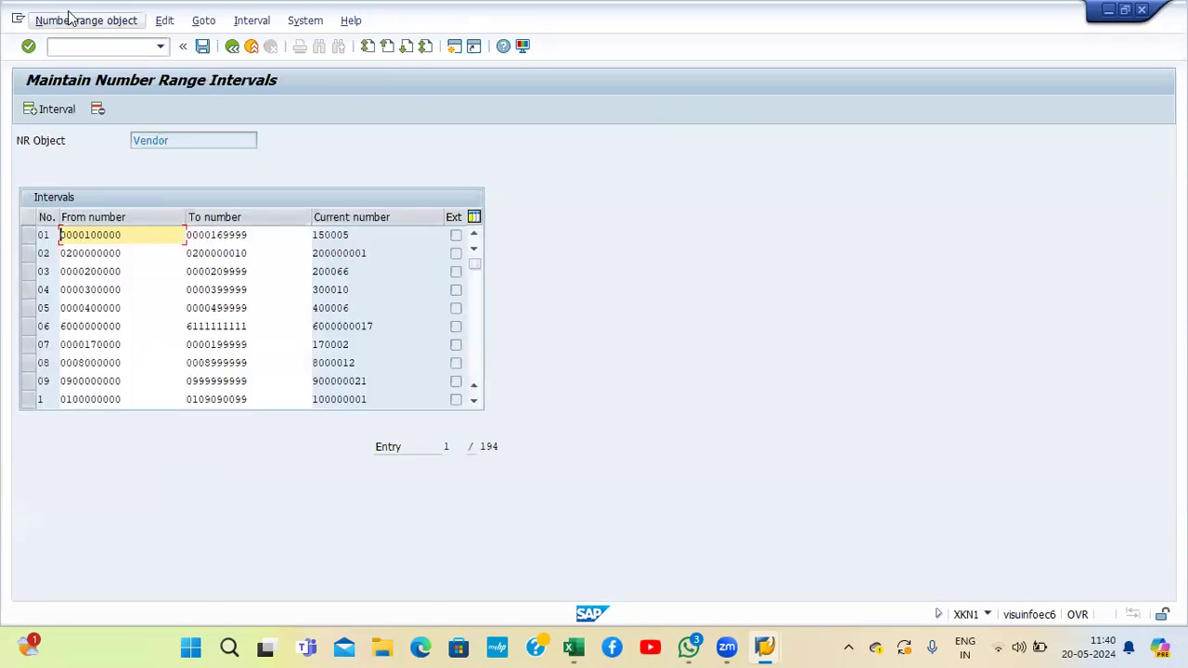
{"action": "left_click", "coordinate": [166, 22]}
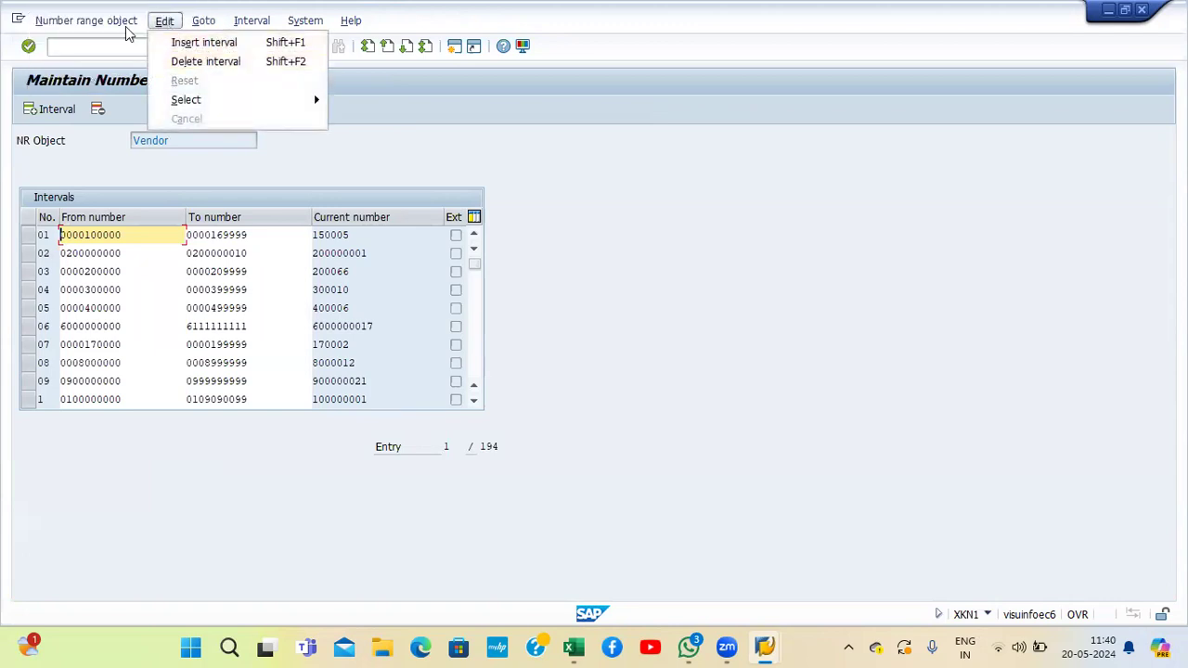
{"action": "mouse_move", "coordinate": [111, 28]}
{"action": "mouse_move", "coordinate": [174, 26]}
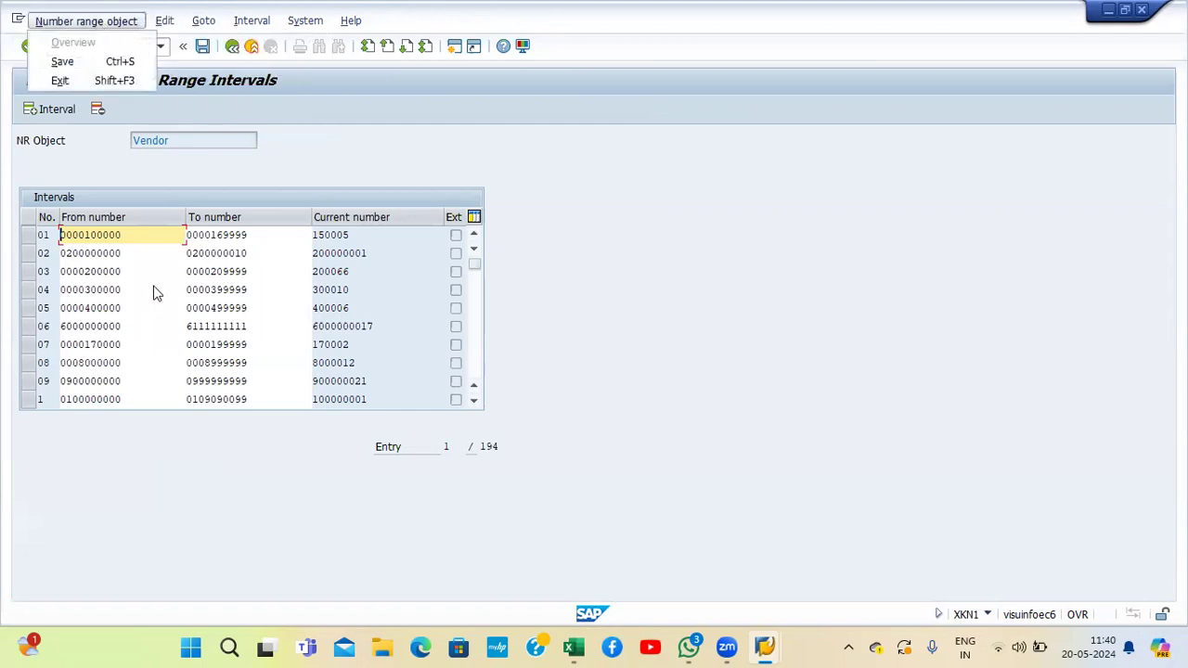
Step: Look through the existing vendor number range intervals to find an unused interval number and a free range
{"action": "left_click", "coordinate": [475, 306]}
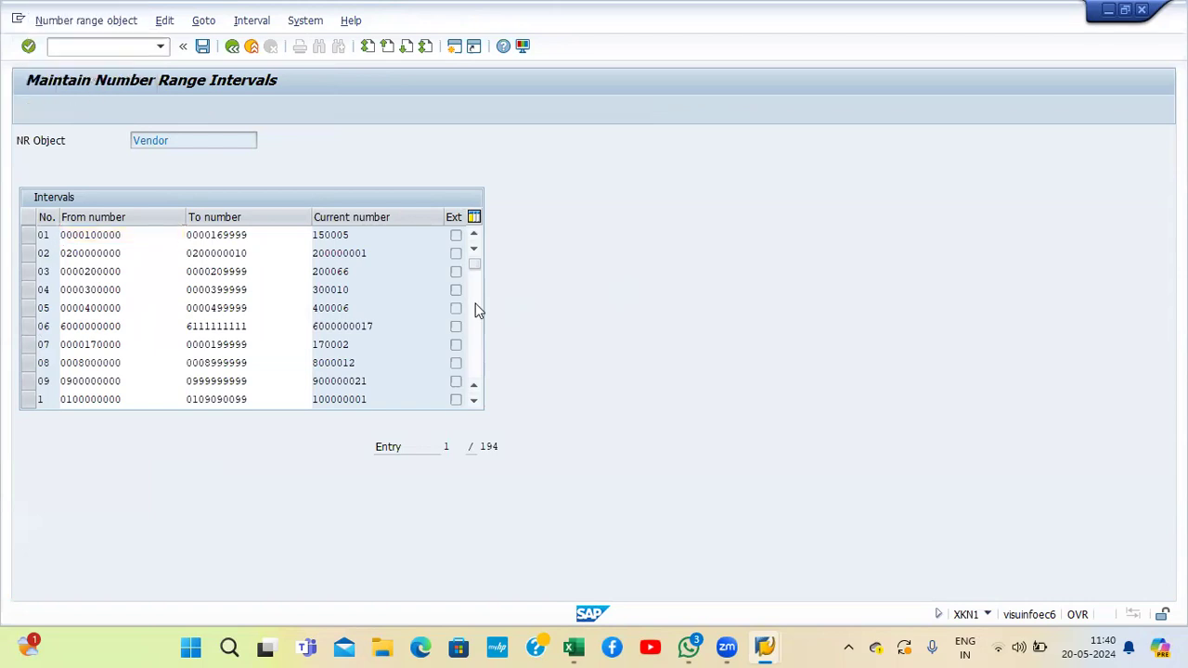
{"action": "left_click", "coordinate": [475, 307]}
{"action": "left_click", "coordinate": [475, 307]}
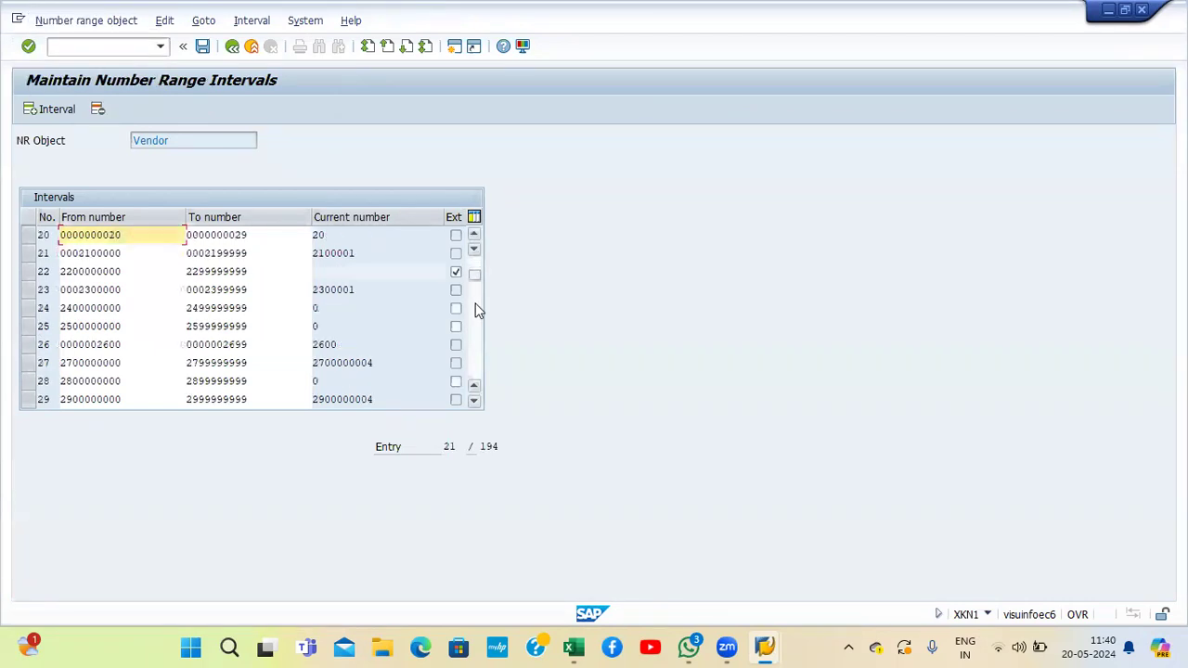
{"action": "left_click", "coordinate": [475, 306]}
{"action": "left_click", "coordinate": [475, 308]}
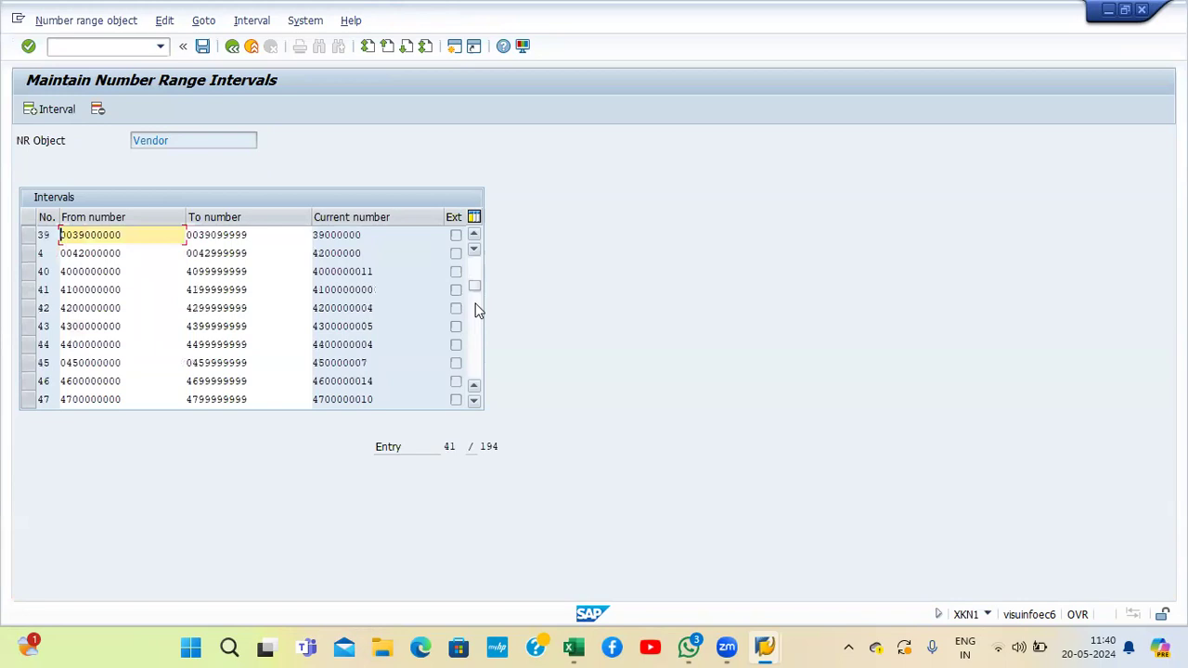
{"action": "left_click", "coordinate": [475, 312]}
{"action": "left_click", "coordinate": [475, 311]}
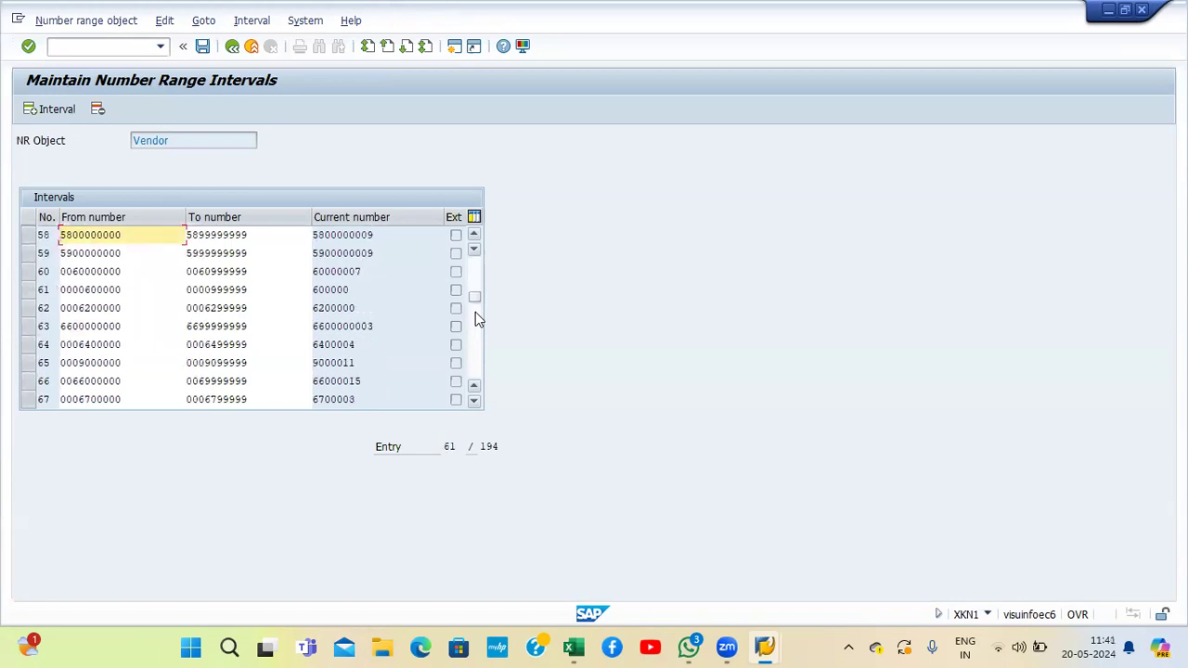
{"action": "left_click", "coordinate": [480, 334]}
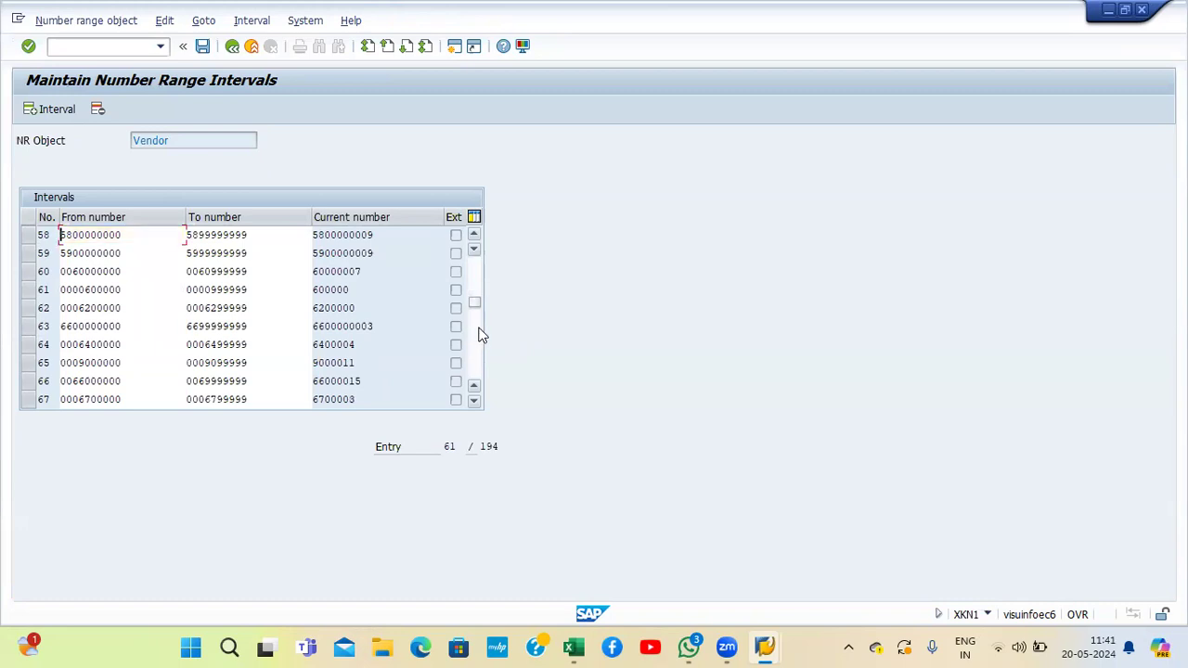
{"action": "left_click", "coordinate": [479, 328]}
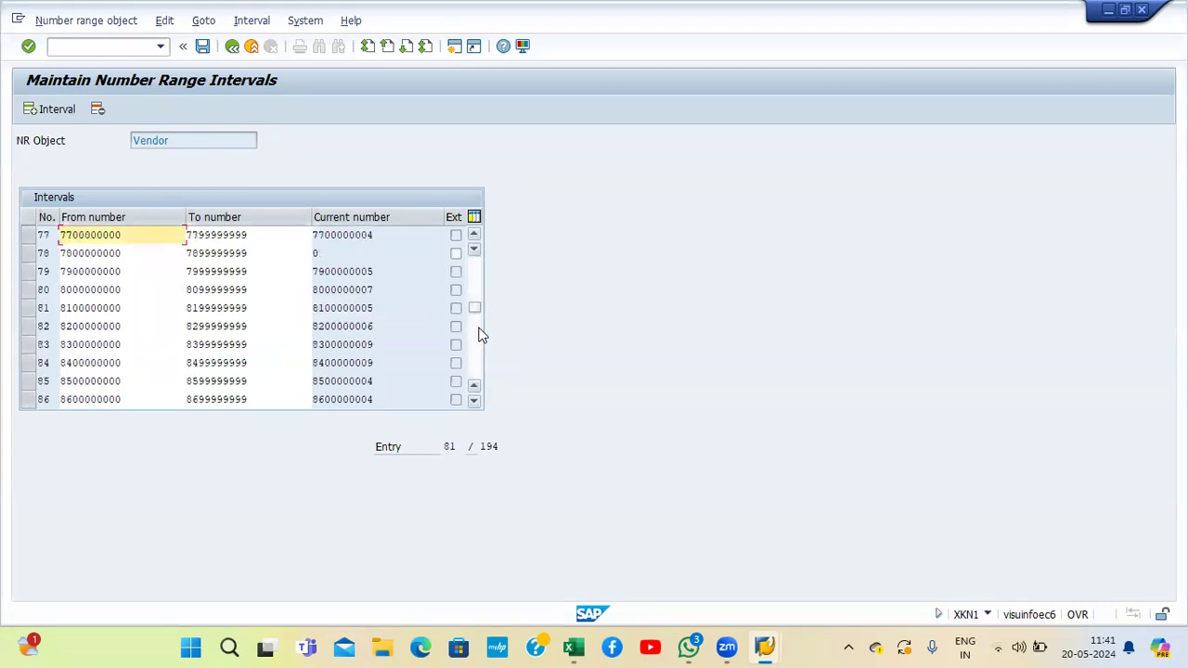
{"action": "left_click", "coordinate": [480, 335]}
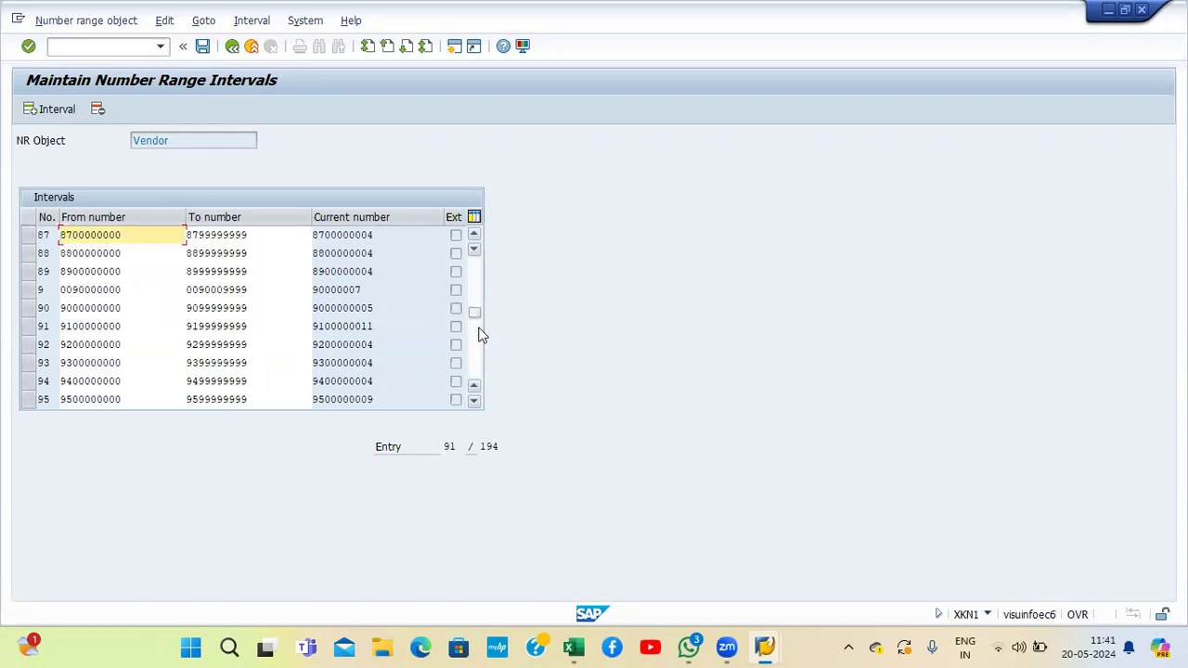
{"action": "left_click", "coordinate": [480, 335]}
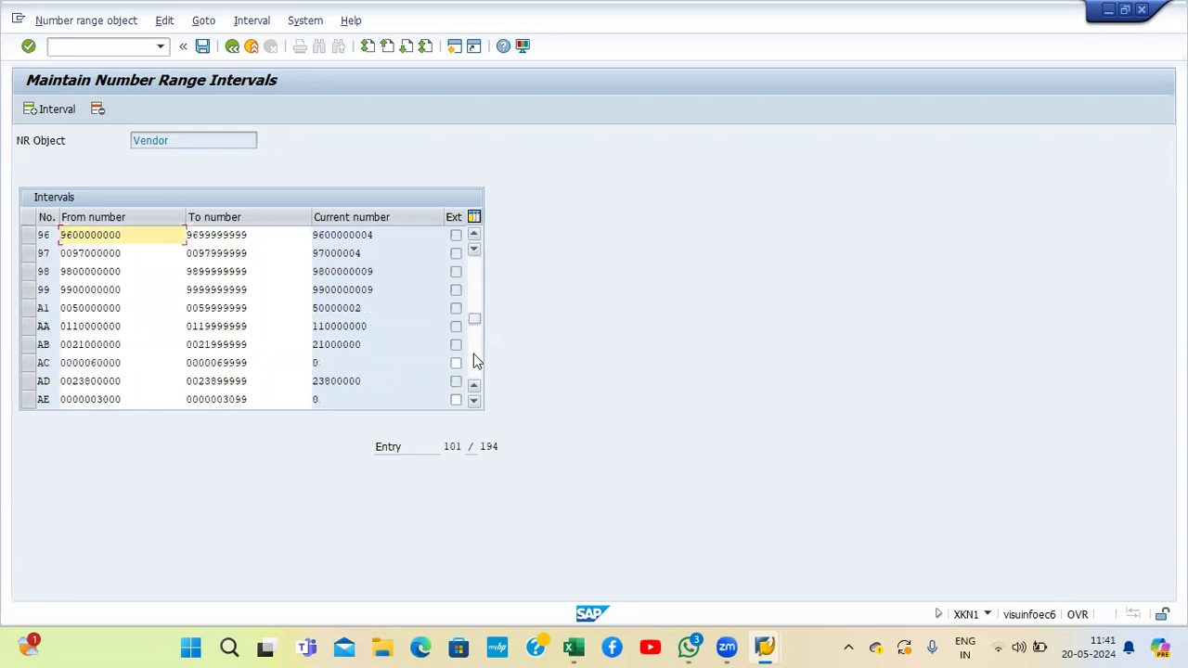
{"action": "left_click", "coordinate": [473, 355]}
{"action": "left_click", "coordinate": [473, 356]}
{"action": "left_click", "coordinate": [473, 355]}
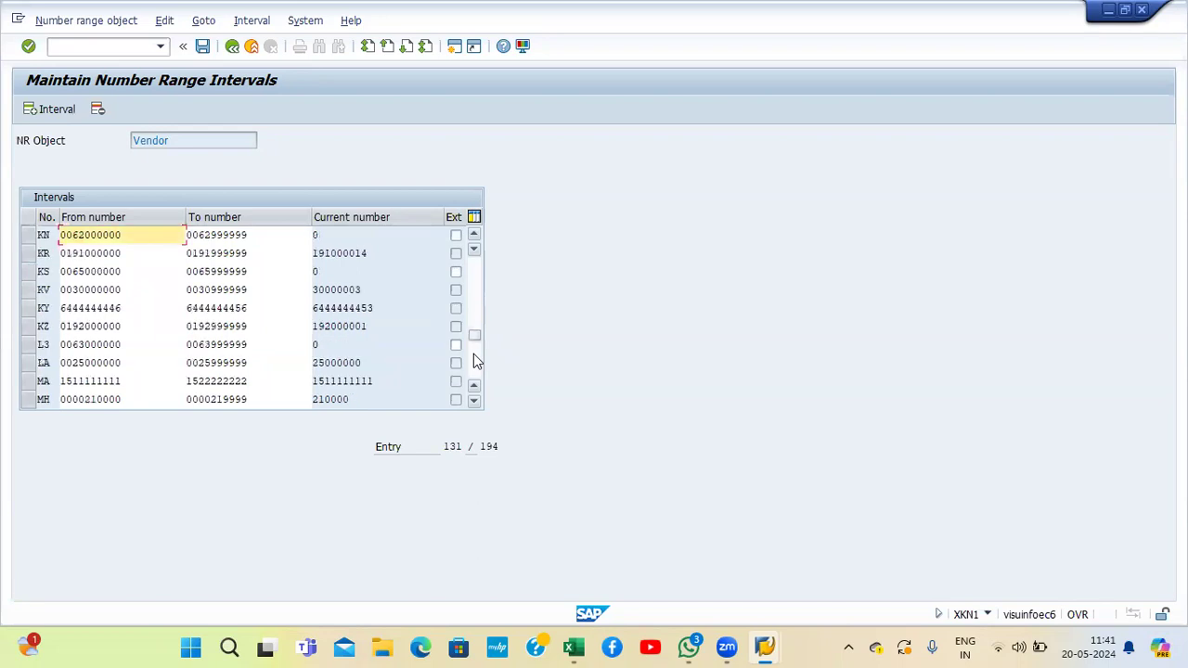
{"action": "left_click", "coordinate": [473, 360]}
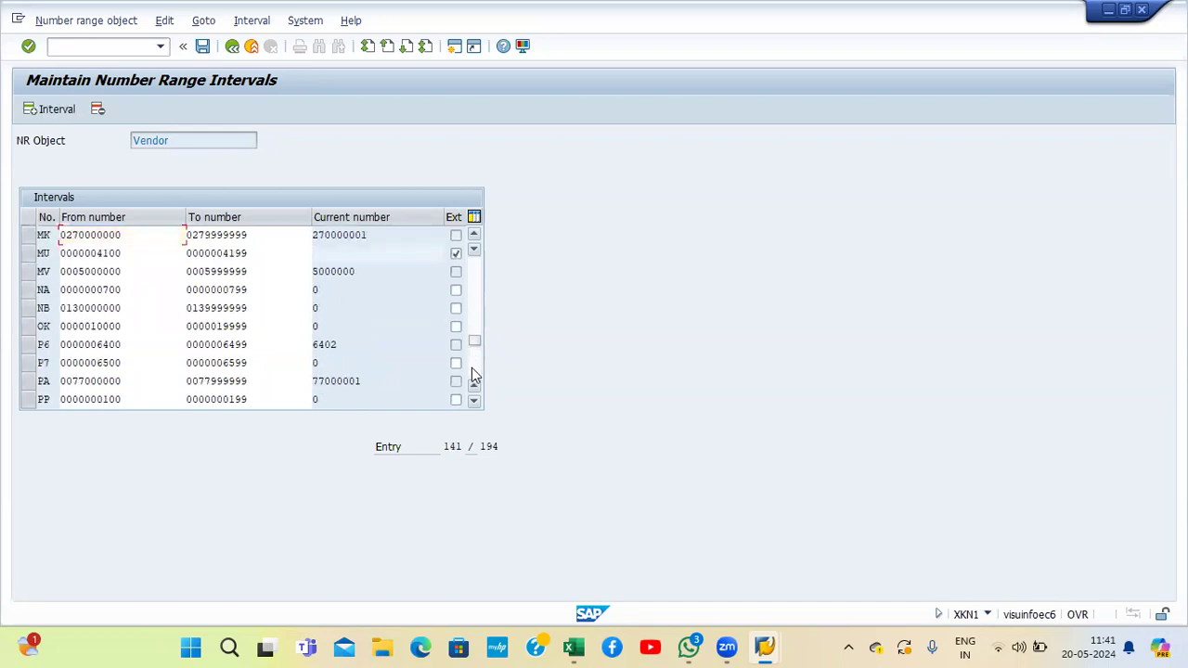
{"action": "left_click", "coordinate": [472, 369]}
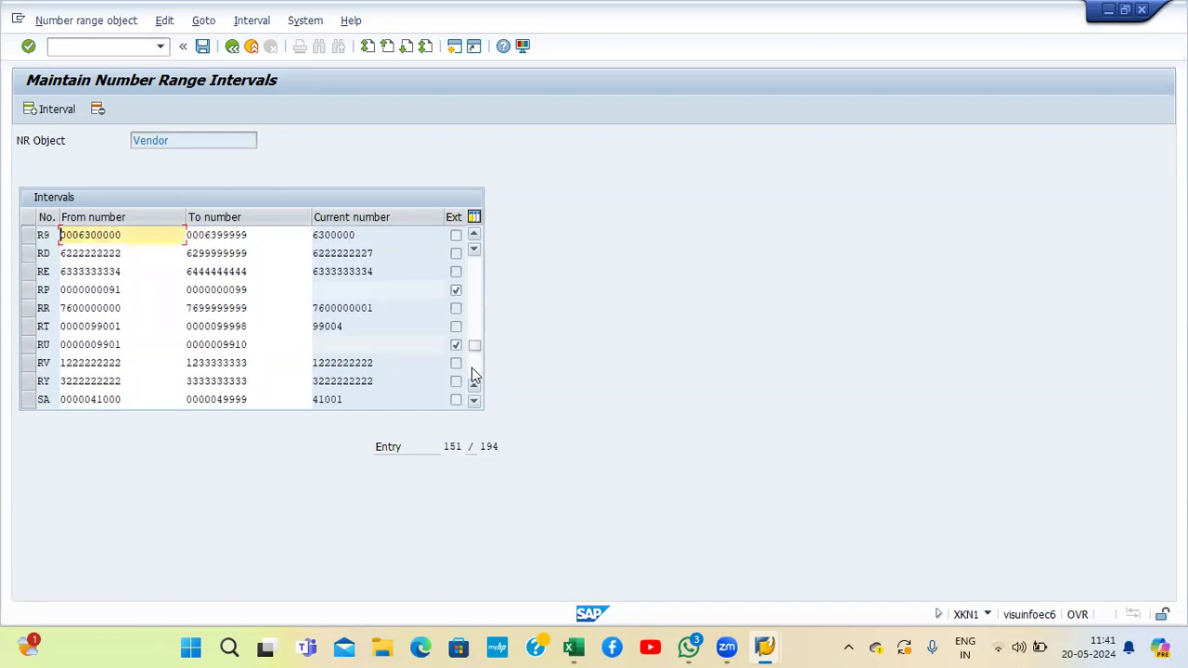
{"action": "left_click", "coordinate": [471, 367]}
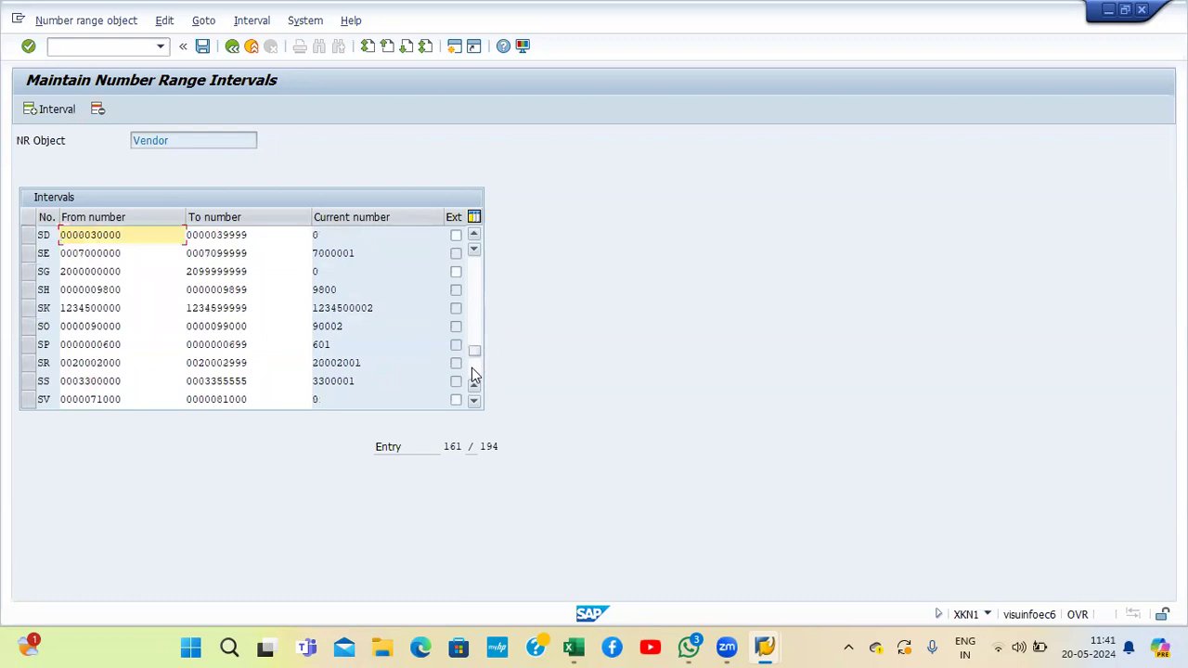
Step: Try to insert a new vendor number range interval T2 from 500000 to 5000099
{"action": "left_click", "coordinate": [56, 109]}
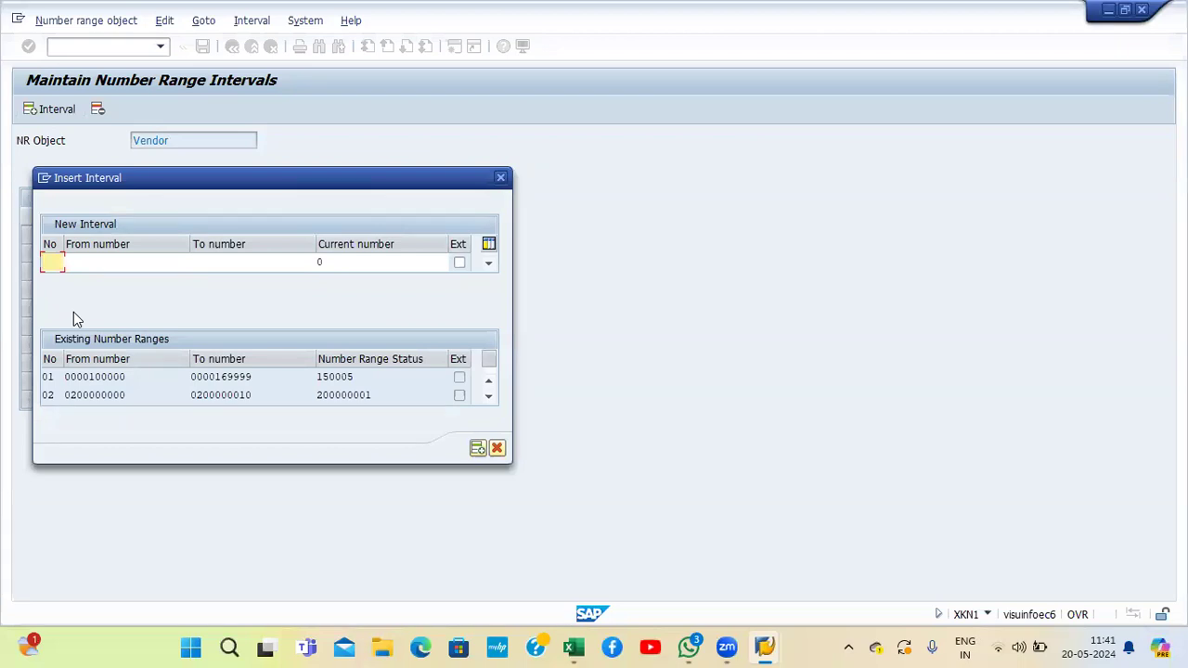
{"action": "type", "text": "T2"}
{"action": "key", "text": "Tab"}
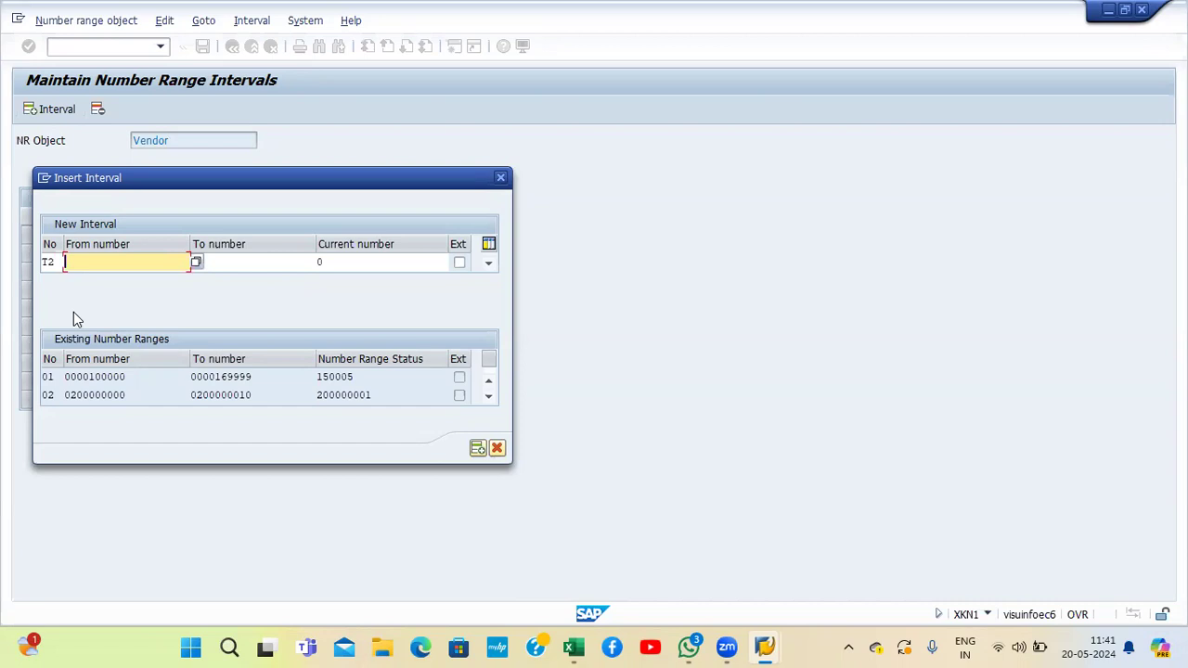
{"action": "type", "text": "500000"}
{"action": "key", "text": "Tab"}
{"action": "type", "text": "5000"}
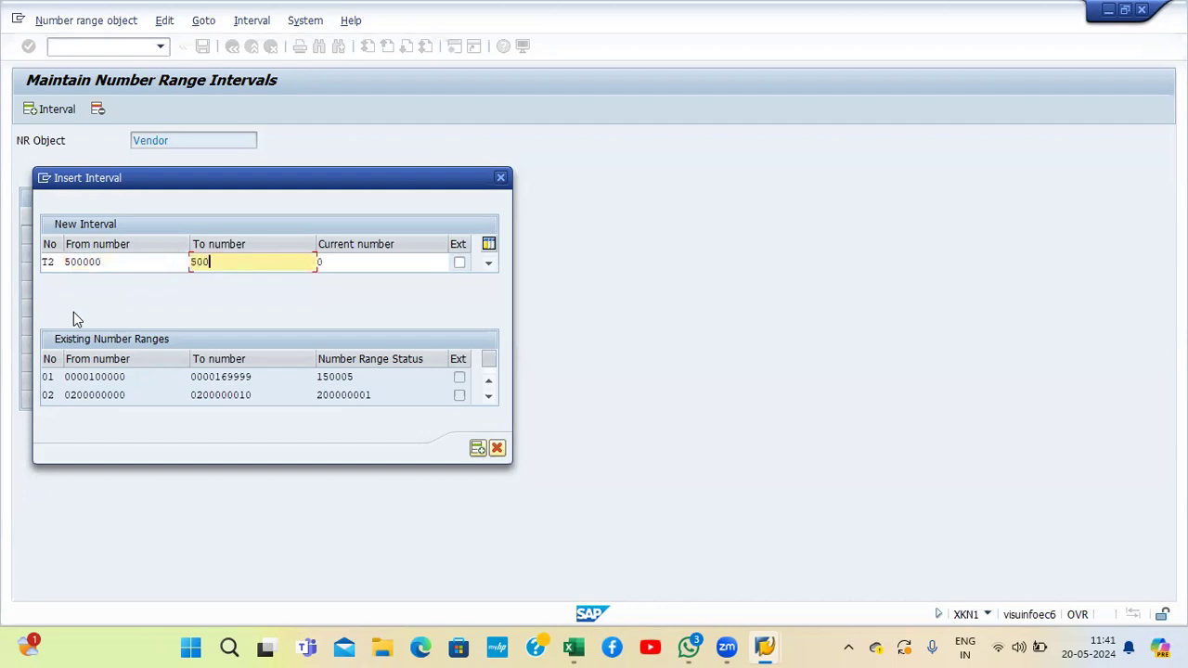
{"action": "type", "text": "099"}
{"action": "key", "text": "Return"}
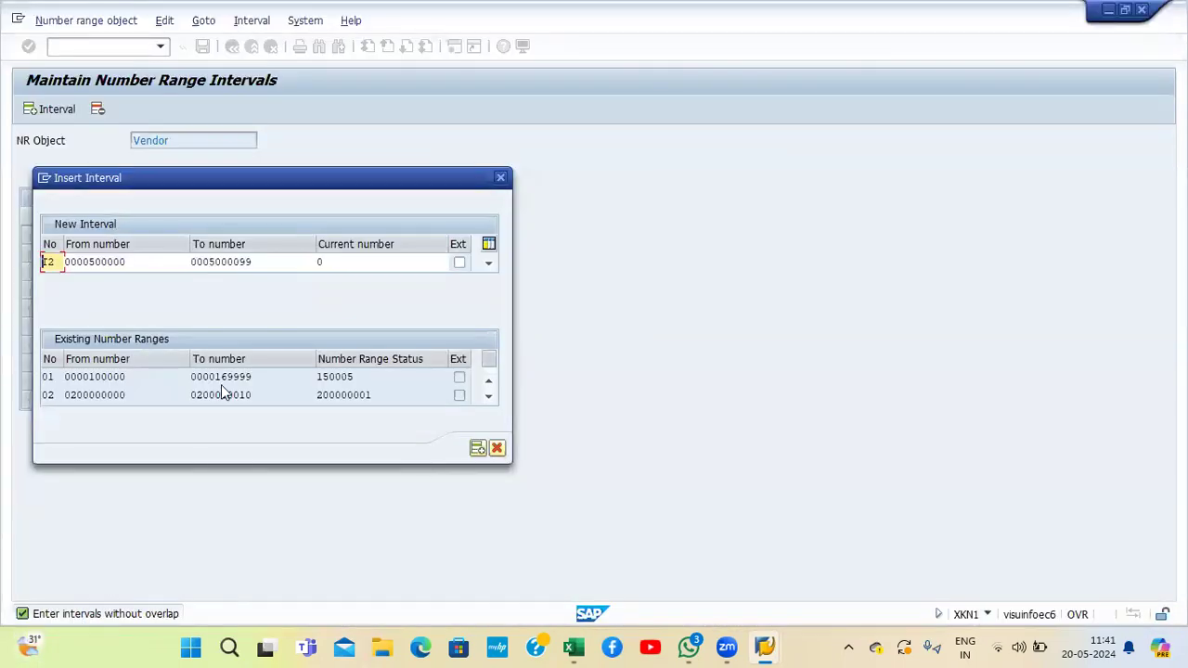
Step: Try the range 600000 to 6000099 for new interval T2 instead, and discard the unsaved interval
{"action": "left_click", "coordinate": [137, 263]}
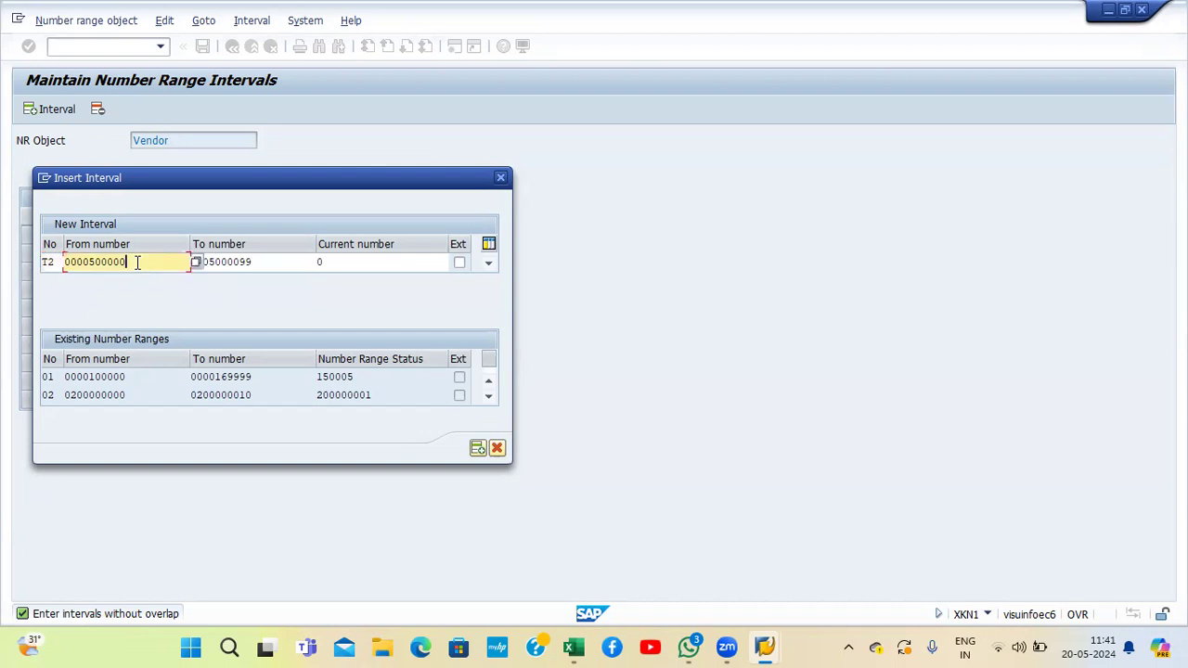
{"action": "key", "text": "BackSpace"}
{"action": "key", "text": "BackSpace"}
{"action": "key", "text": "BackSpace"}
{"action": "key", "text": "BackSpace"}
{"action": "key", "text": "BackSpace"}
{"action": "key", "text": "BackSpace"}
{"action": "key", "text": "BackSpace"}
{"action": "key", "text": "BackSpace"}
{"action": "key", "text": "BackSpace"}
{"action": "key", "text": "BackSpace"}
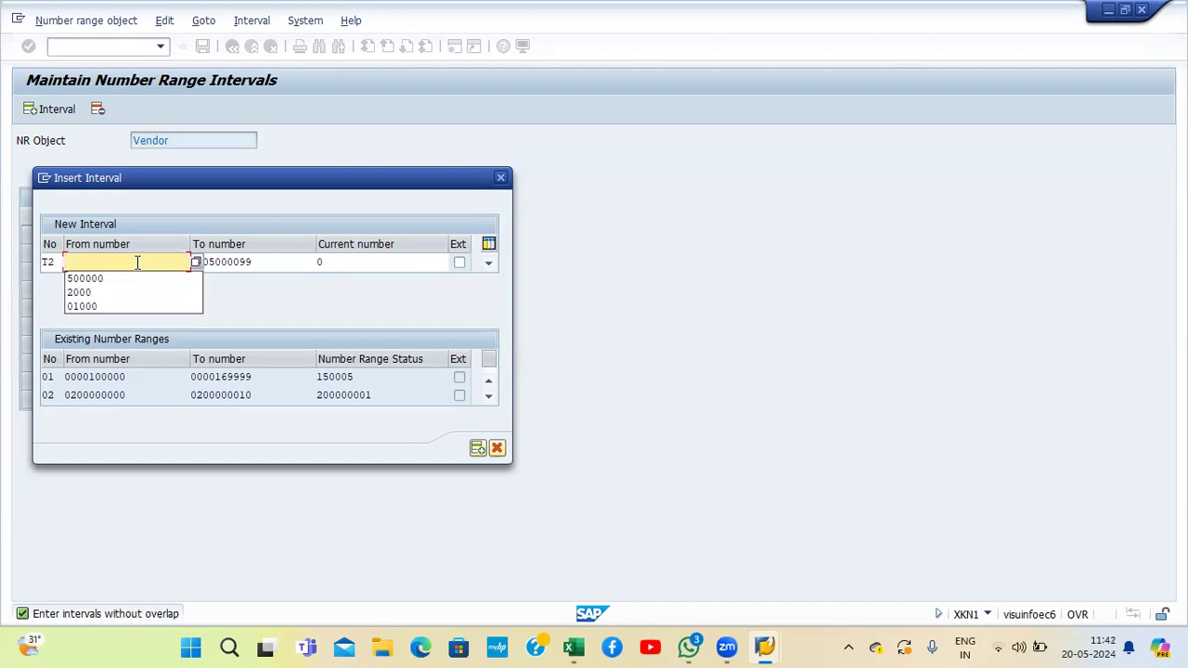
{"action": "type", "text": "600000"}
{"action": "key", "text": "Tab"}
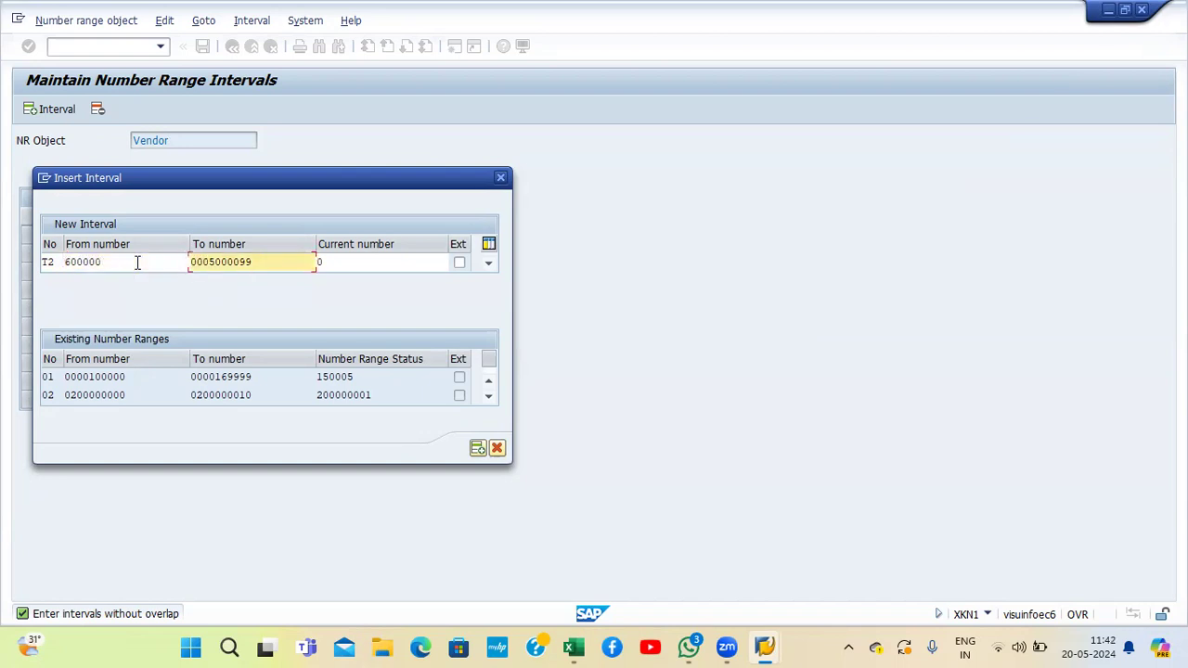
{"action": "key", "text": "Delete"}
{"action": "key", "text": "Delete"}
{"action": "key", "text": "Delete"}
{"action": "key", "text": "Delete"}
{"action": "key", "text": "Delete"}
{"action": "key", "text": "Delete"}
{"action": "key", "text": "Delete"}
{"action": "key", "text": "Delete"}
{"action": "key", "text": "Delete"}
{"action": "key", "text": "Delete"}
{"action": "type", "text": "6000099"}
{"action": "key", "text": "Return"}
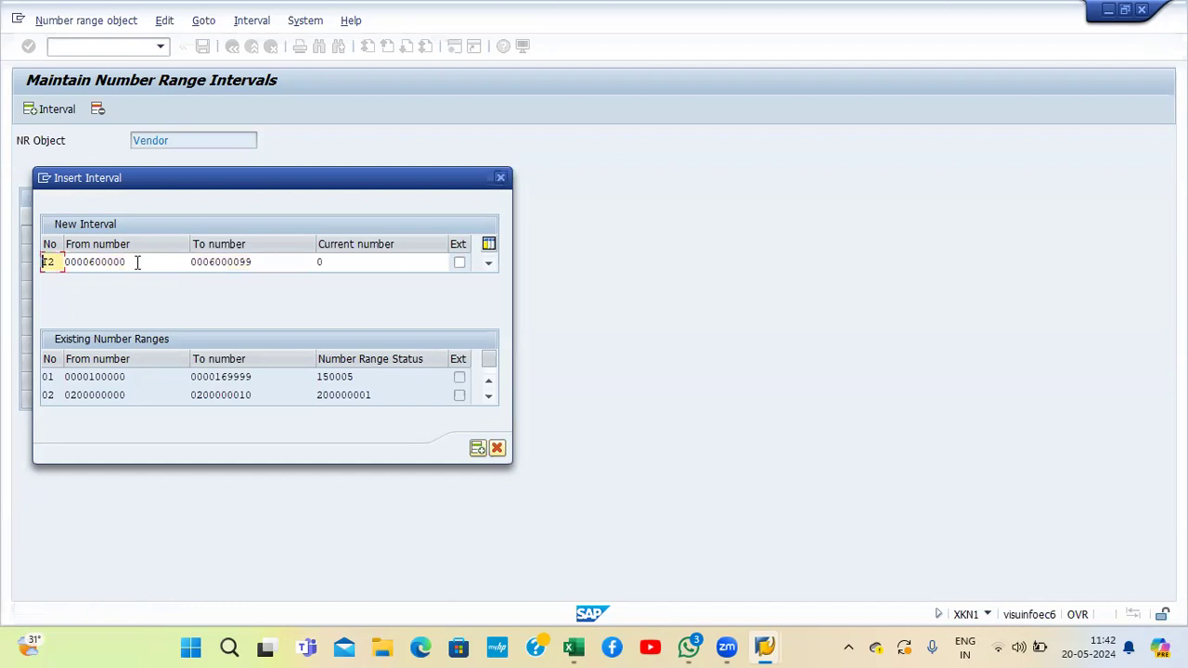
{"action": "left_click", "coordinate": [500, 178]}
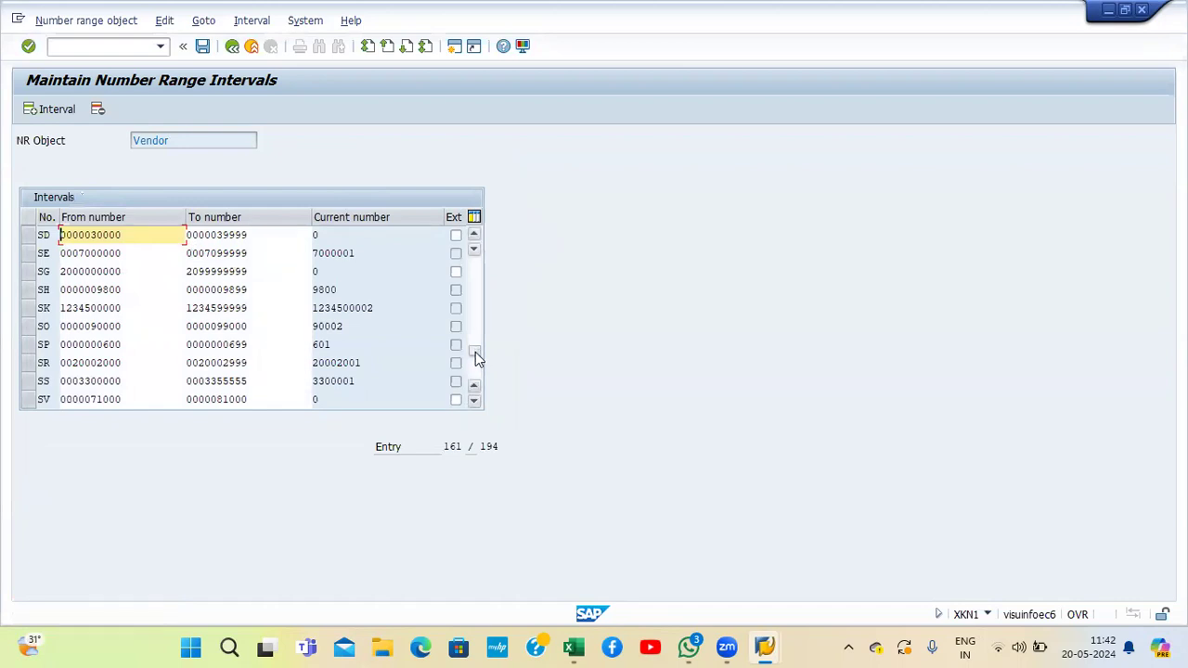
Step: Look through the existing vendor number range intervals from the first entry onwards for one whose range can be shortened
{"action": "left_click", "coordinate": [475, 266]}
{"action": "left_click", "coordinate": [475, 266]}
{"action": "left_click", "coordinate": [475, 268]}
{"action": "left_click", "coordinate": [475, 267]}
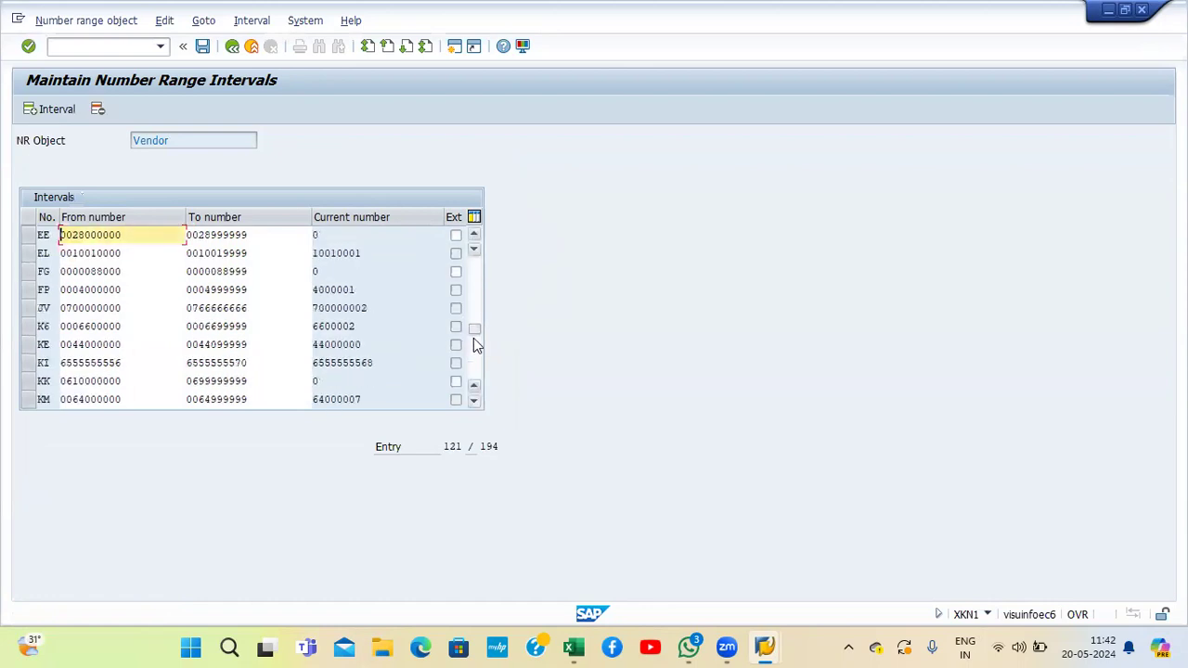
{"action": "left_click_drag", "start_coordinate": [475, 328], "coordinate": [485, 191]}
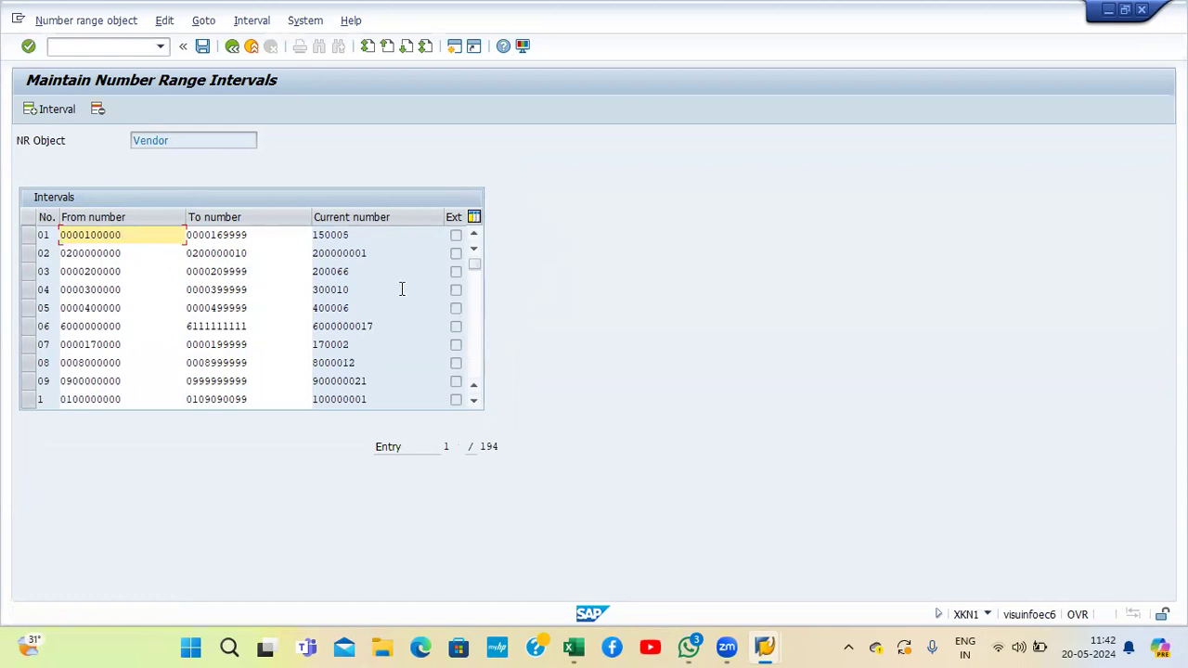
{"action": "left_click", "coordinate": [473, 293]}
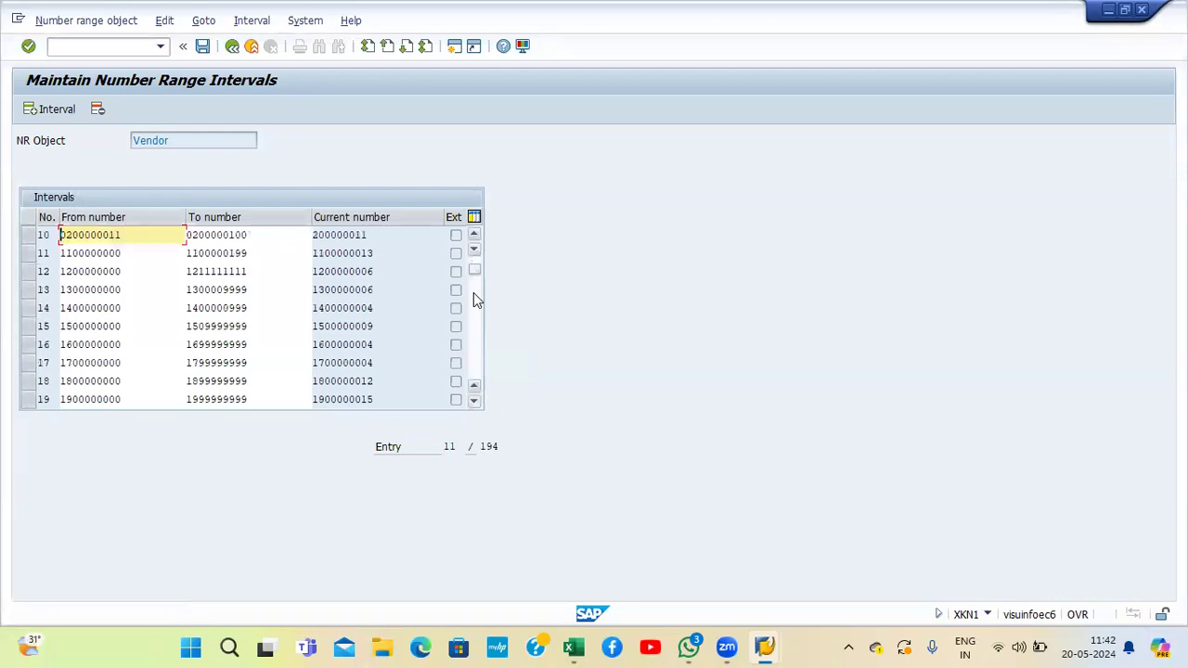
{"action": "left_click", "coordinate": [473, 293]}
{"action": "left_click", "coordinate": [473, 294]}
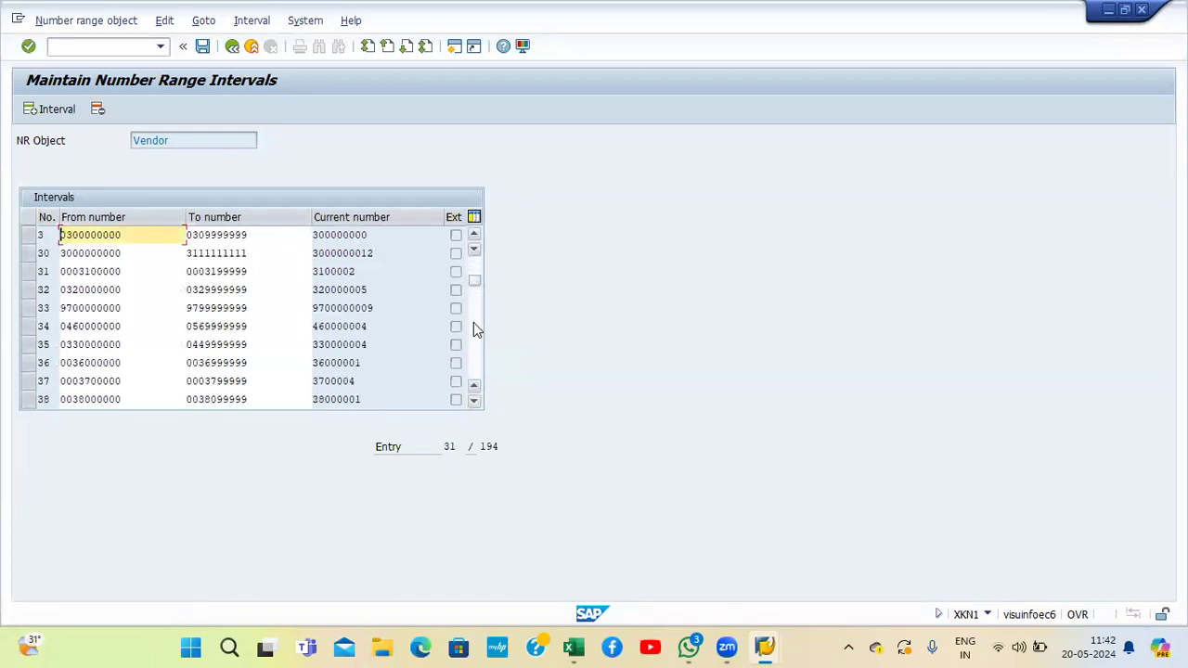
{"action": "left_click", "coordinate": [474, 324]}
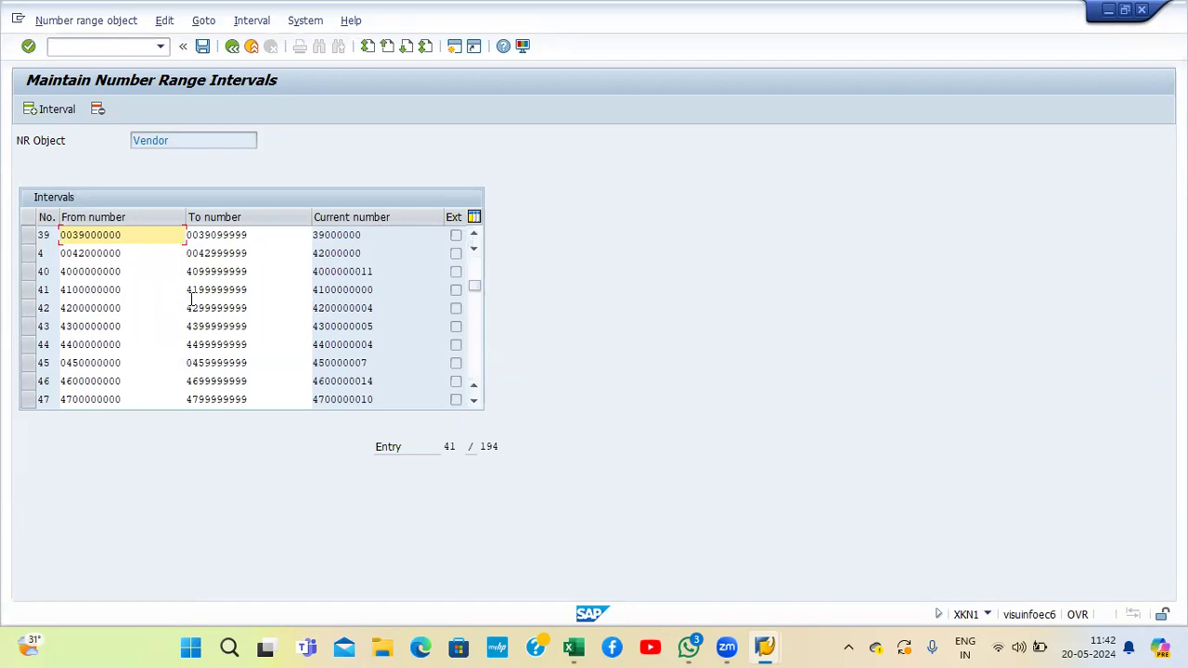
{"action": "left_click", "coordinate": [255, 288]}
{"action": "key", "text": "BackSpace"}
{"action": "key", "text": "BackSpace"}
{"action": "key", "text": "BackSpace"}
{"action": "key", "text": "BackSpace"}
{"action": "key", "text": "BackSpace"}
{"action": "key", "text": "BackSpace"}
{"action": "key", "text": "BackSpace"}
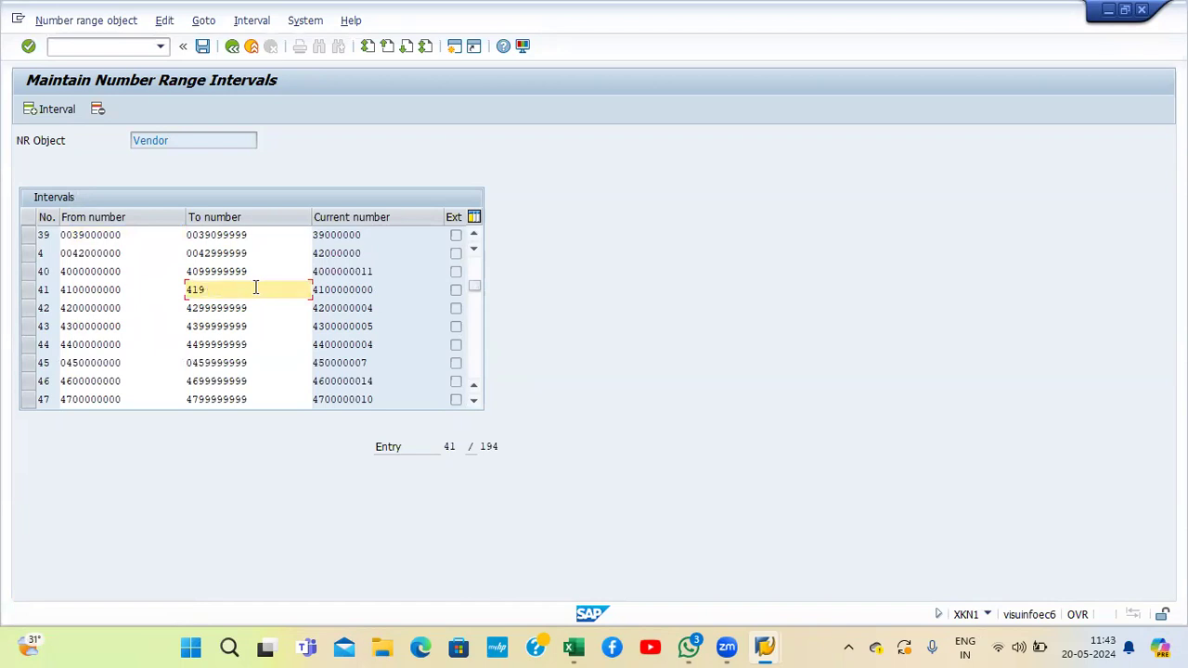
{"action": "key", "text": "BackSpace"}
{"action": "type", "text": "00000099"}
{"action": "key", "text": "Return"}
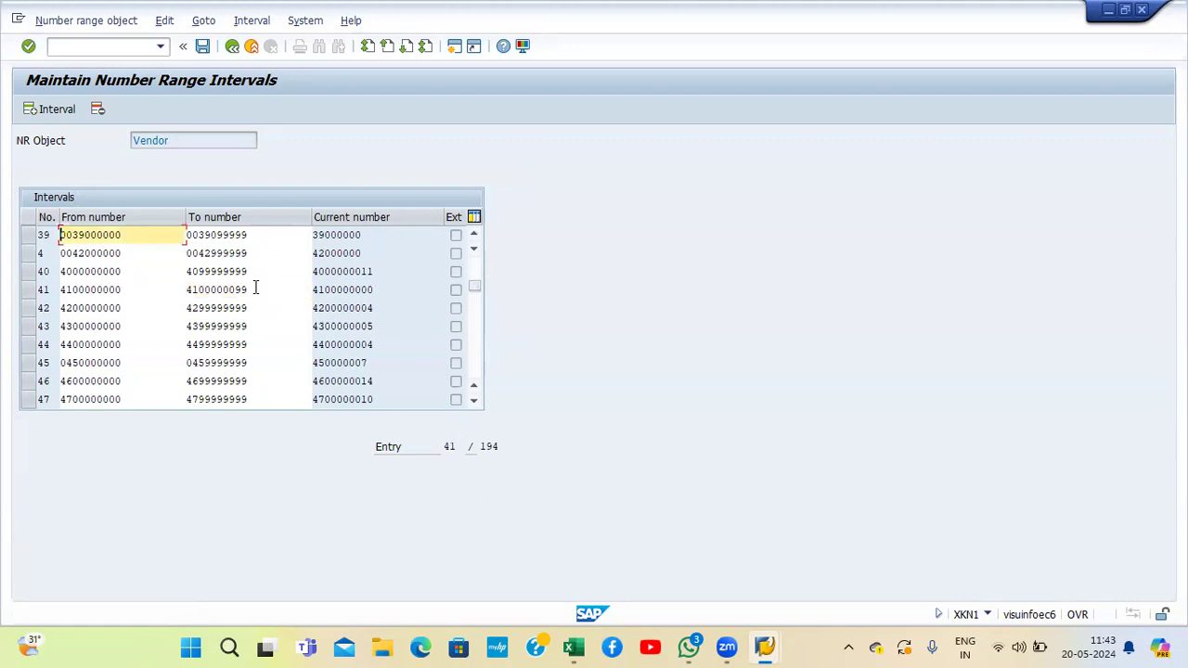
{"action": "key", "text": "ctrl+s"}
{"action": "key", "text": "Return"}
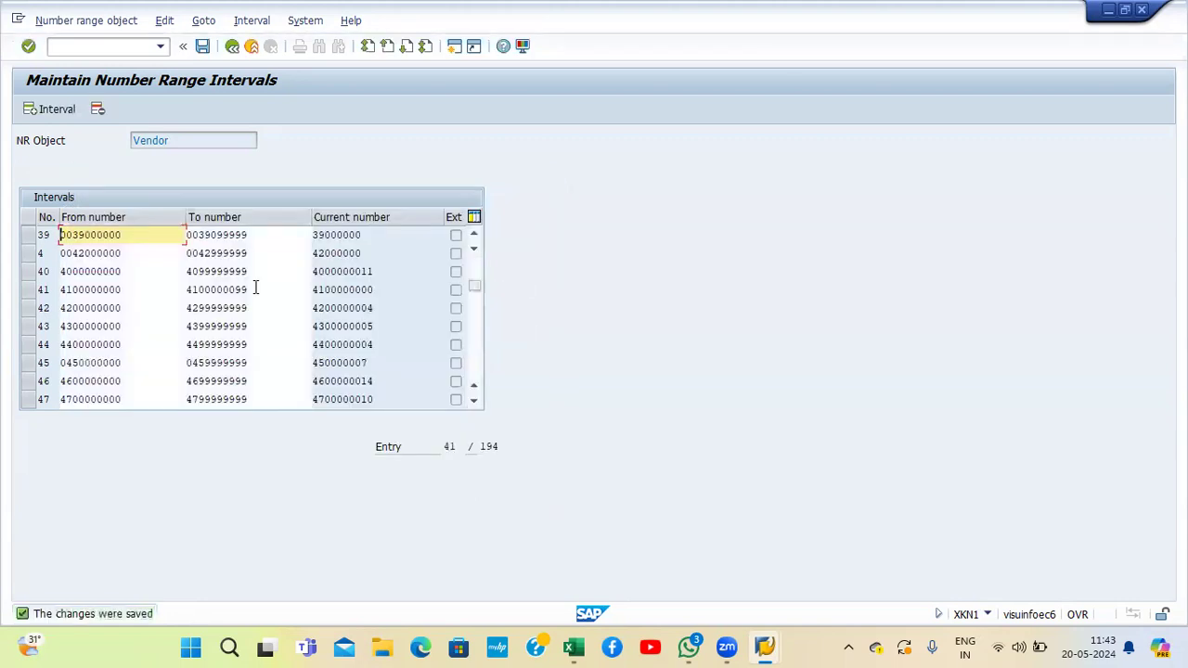
{"action": "left_click", "coordinate": [26, 292]}
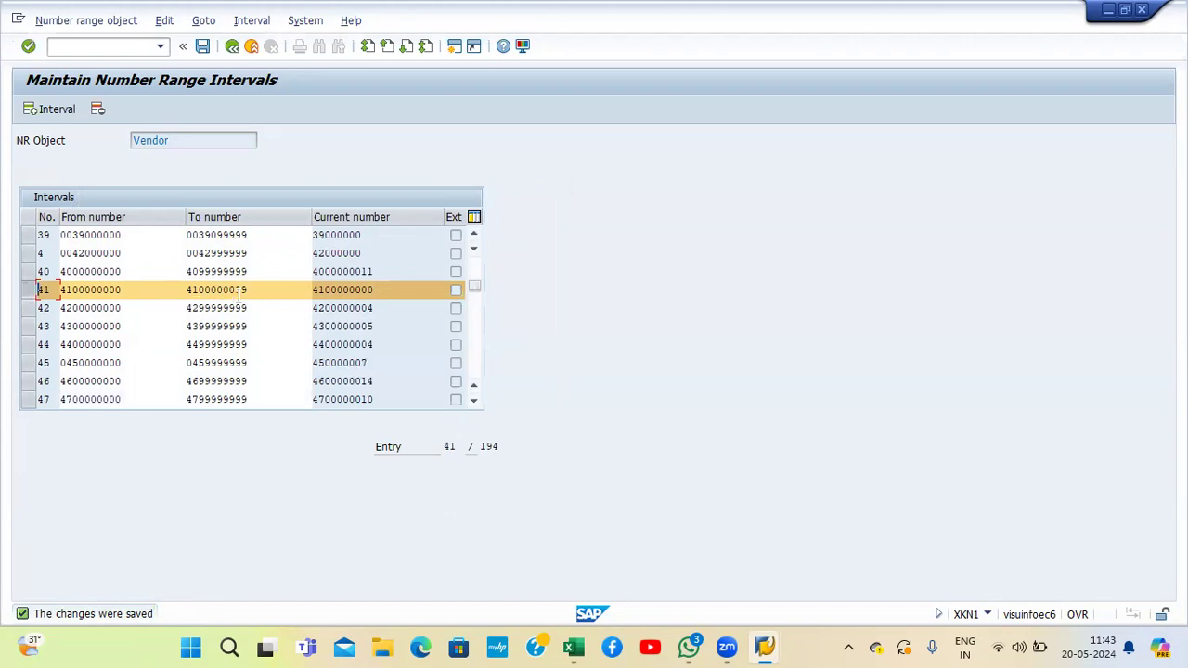
{"action": "left_click", "coordinate": [28, 290]}
{"action": "left_click", "coordinate": [202, 45]}
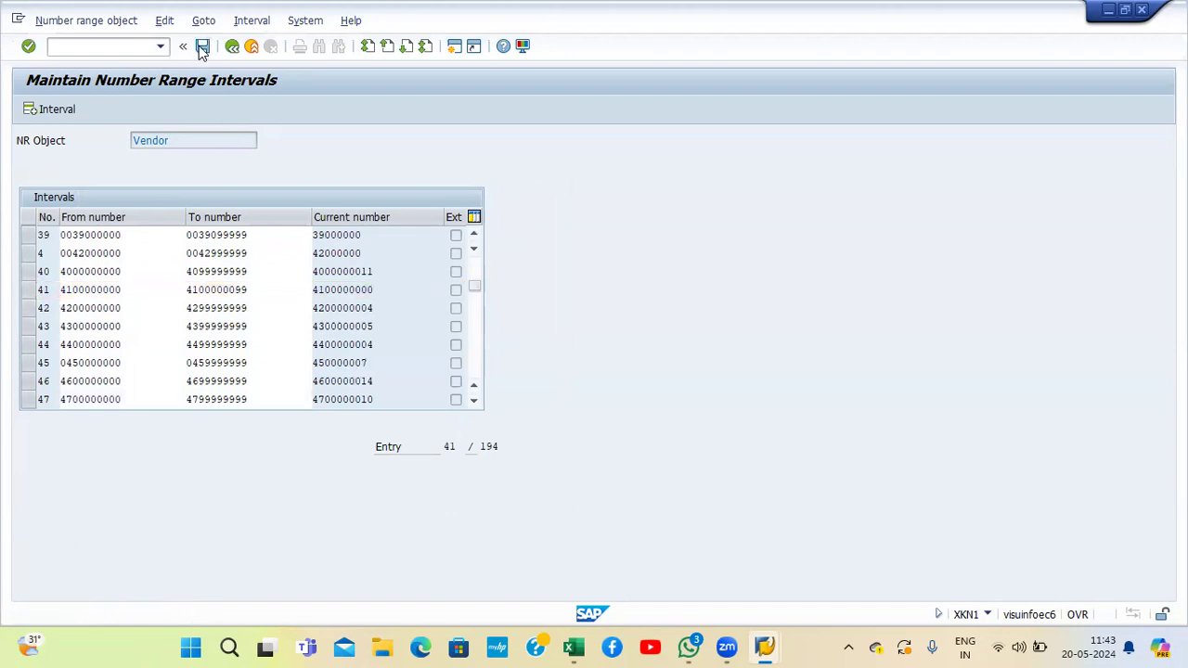
Step: Copy the To number of vendor interval 41
{"action": "left_click", "coordinate": [261, 289]}
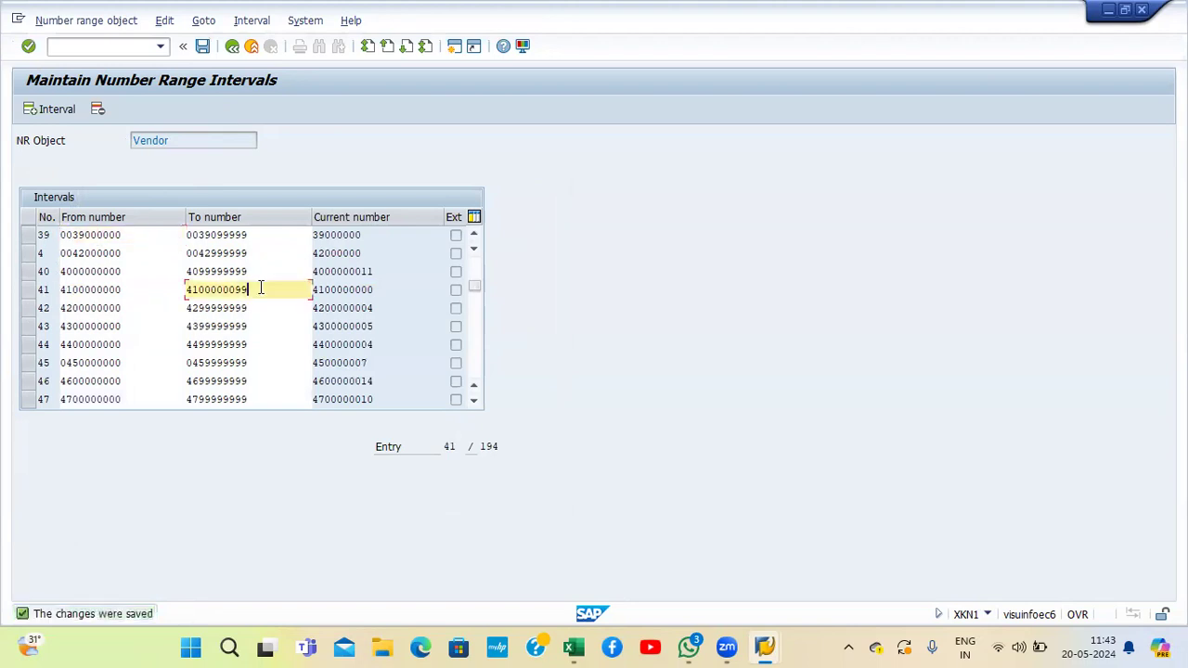
{"action": "key", "text": "shift+Left"}
{"action": "key", "text": "shift+Left"}
{"action": "key", "text": "shift+Left"}
{"action": "key", "text": "shift+Left"}
{"action": "key", "text": "shift+Left"}
{"action": "key", "text": "shift+Left"}
{"action": "key", "text": "shift+Left"}
{"action": "key", "text": "shift+Left"}
{"action": "key", "text": "shift+Left"}
{"action": "key", "text": "shift+Left"}
{"action": "key", "text": "ctrl+c"}
{"action": "left_click", "coordinate": [261, 288]}
{"action": "mouse_move", "coordinate": [573, 647]}
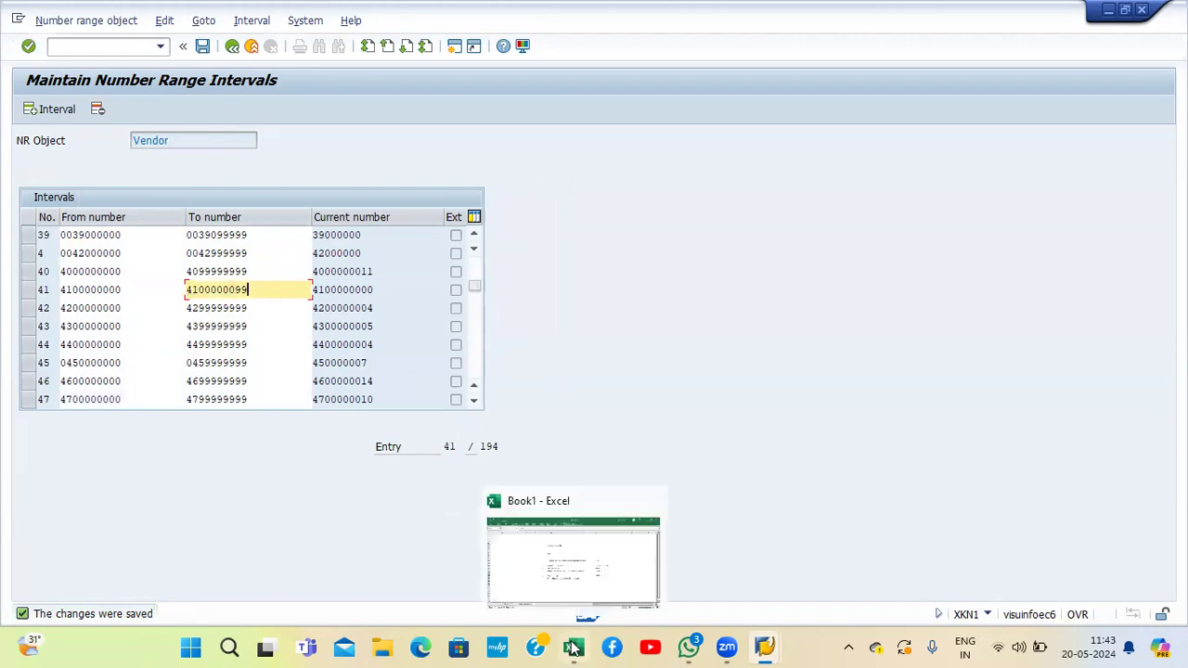
{"action": "left_click", "coordinate": [570, 599]}
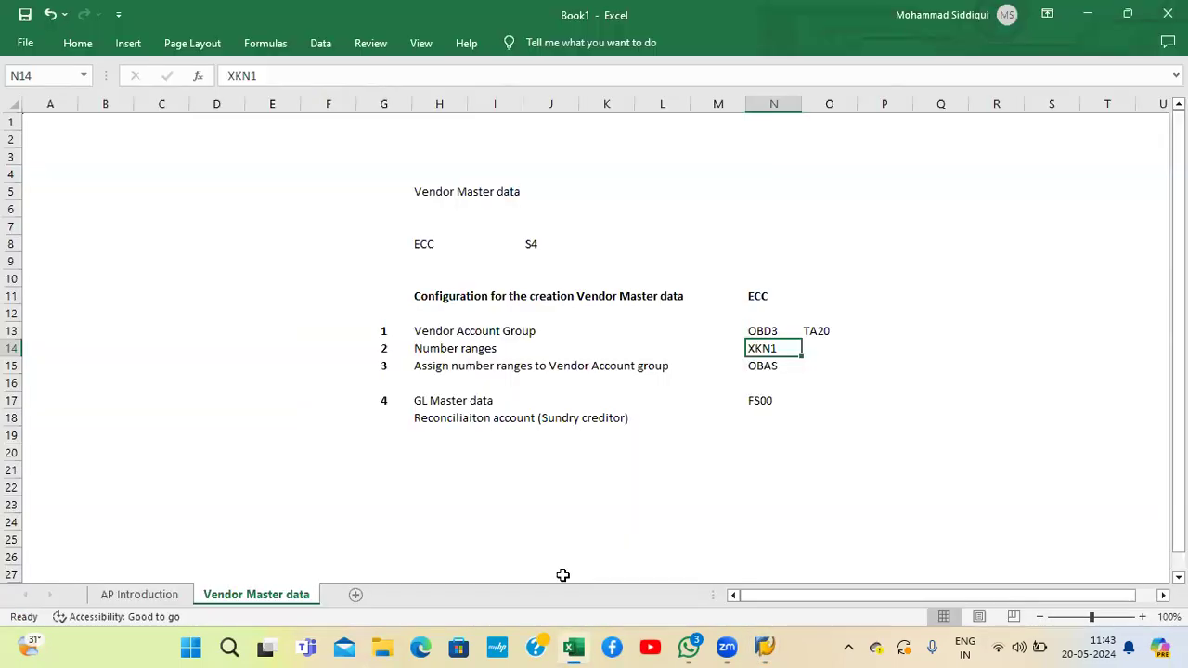
{"action": "left_click", "coordinate": [487, 501]}
{"action": "key", "text": "ctrl+v"}
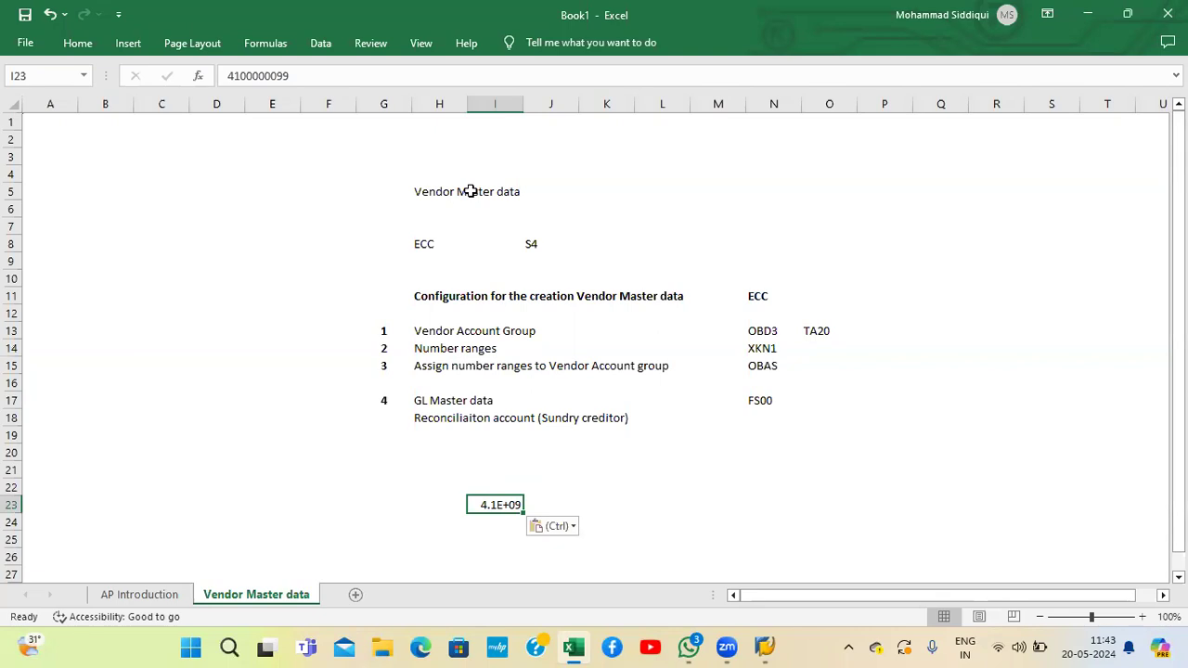
{"action": "left_click", "coordinate": [190, 647]}
{"action": "left_click", "coordinate": [410, 75]}
{"action": "type", "text": "NOTE"}
{"action": "key", "text": "Return"}
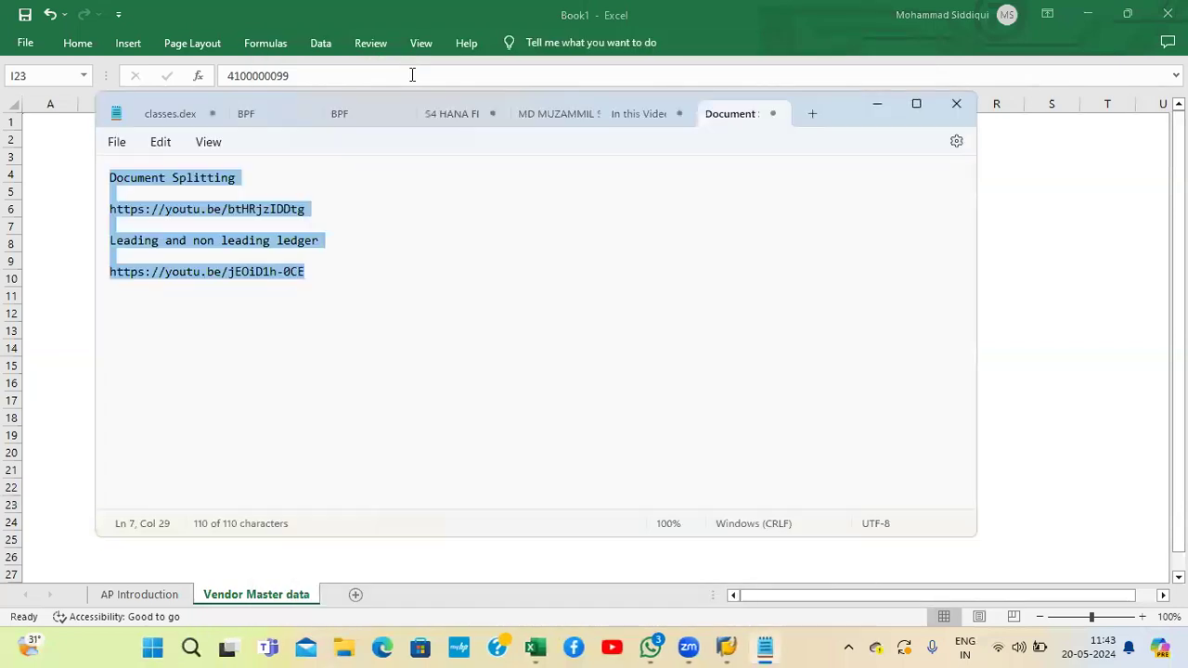
{"action": "key", "text": "ctrl+n"}
{"action": "key", "text": "ctrl+v"}
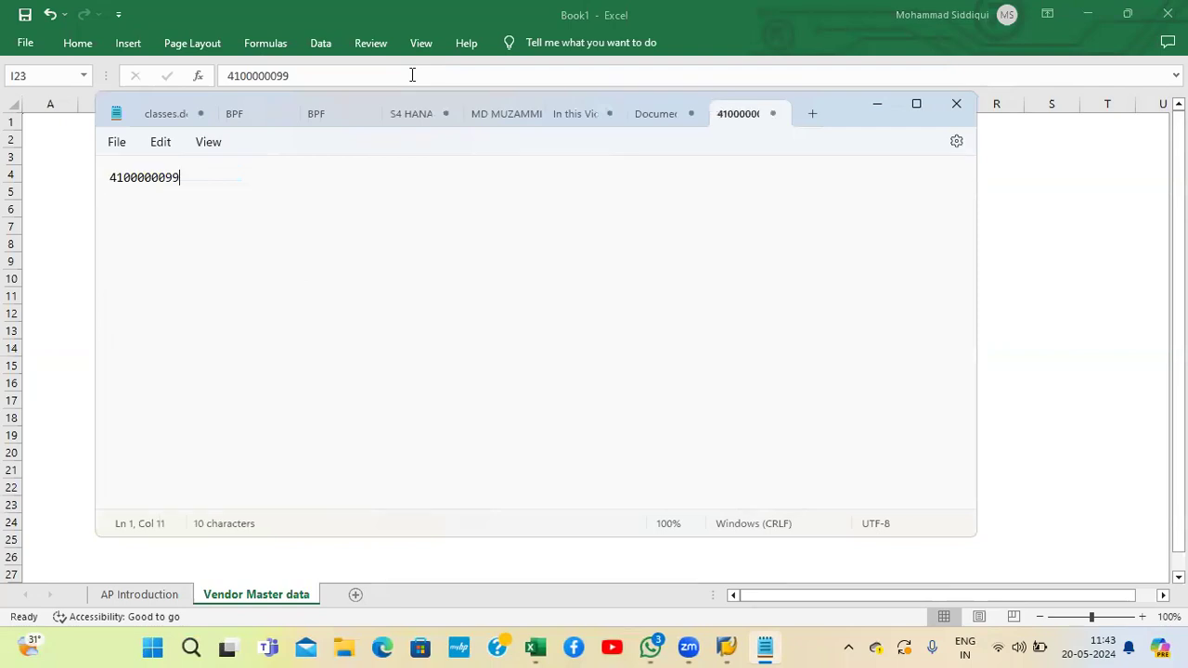
Step: Switch back to SAP and start a new vendor number range interval with the number T2
{"action": "key", "text": "alt+Tab"}
{"action": "key", "text": "alt+Tab"}
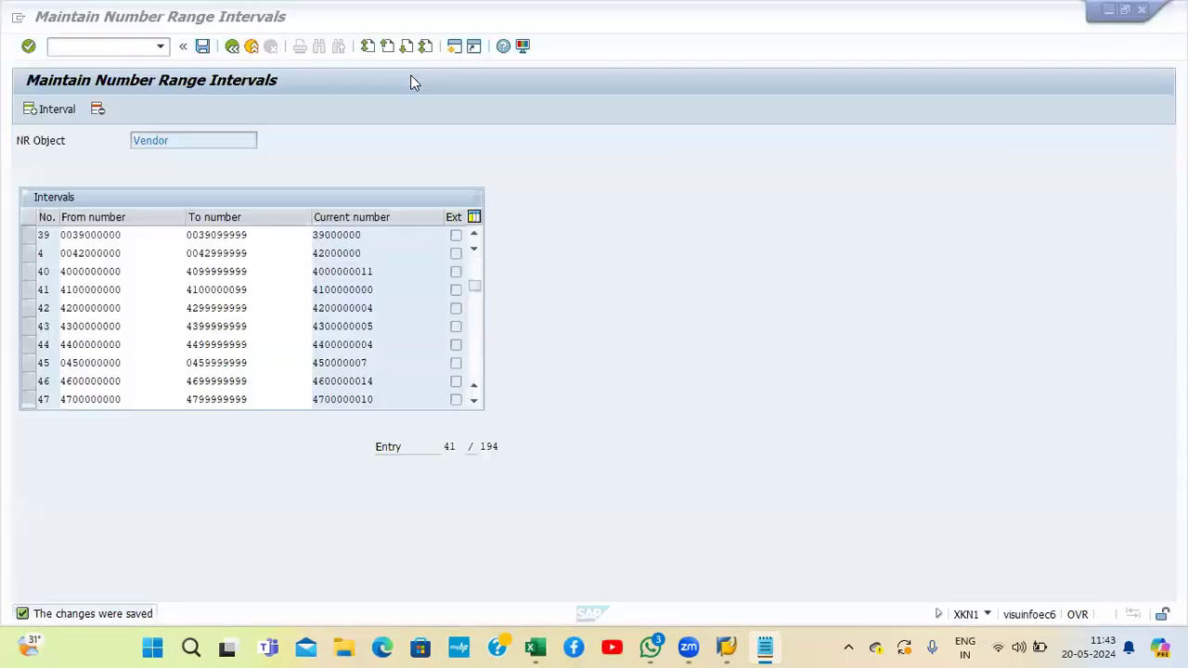
{"action": "left_click", "coordinate": [76, 110]}
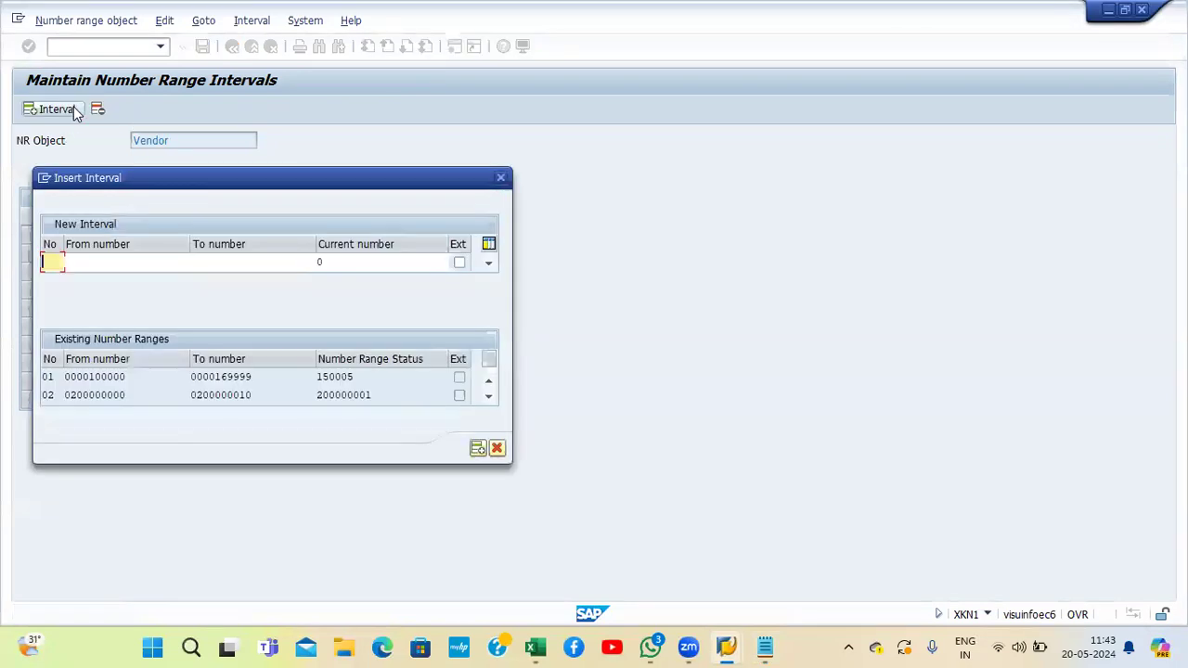
{"action": "key", "text": "Tab"}
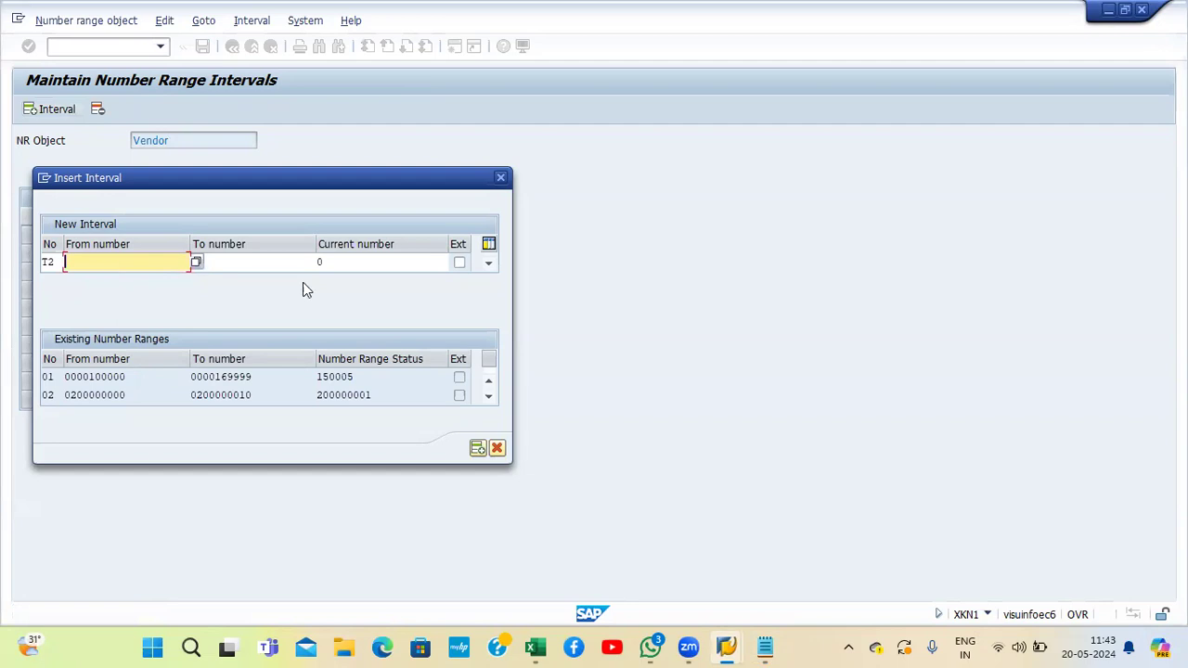
{"action": "left_click", "coordinate": [766, 638]}
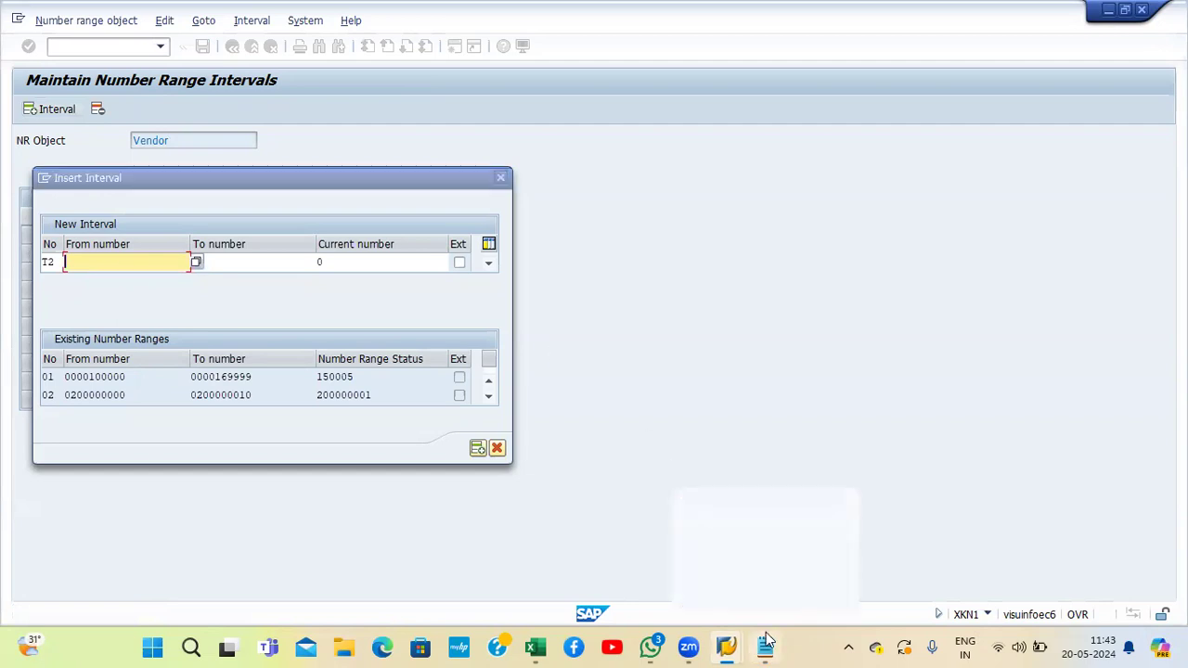
{"action": "key", "text": "shift+Left"}
{"action": "key", "text": "shift+Left"}
{"action": "key", "text": "shift+Left"}
{"action": "key", "text": "shift+Left"}
{"action": "key", "text": "shift+Left"}
{"action": "key", "text": "shift+Left"}
{"action": "key", "text": "shift+Left"}
{"action": "key", "text": "shift+Left"}
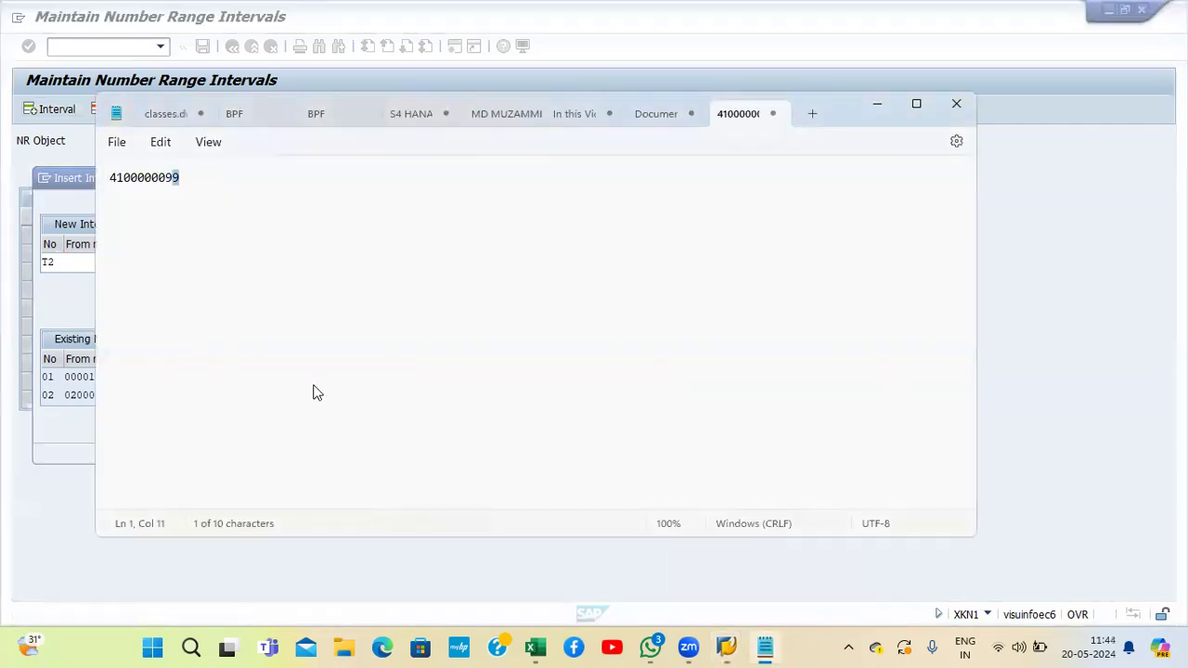
{"action": "key", "text": "Right"}
{"action": "key", "text": "BackSpace"}
{"action": "key", "text": "BackSpace"}
{"action": "key", "text": "BackSpace"}
{"action": "type", "text": "100"}
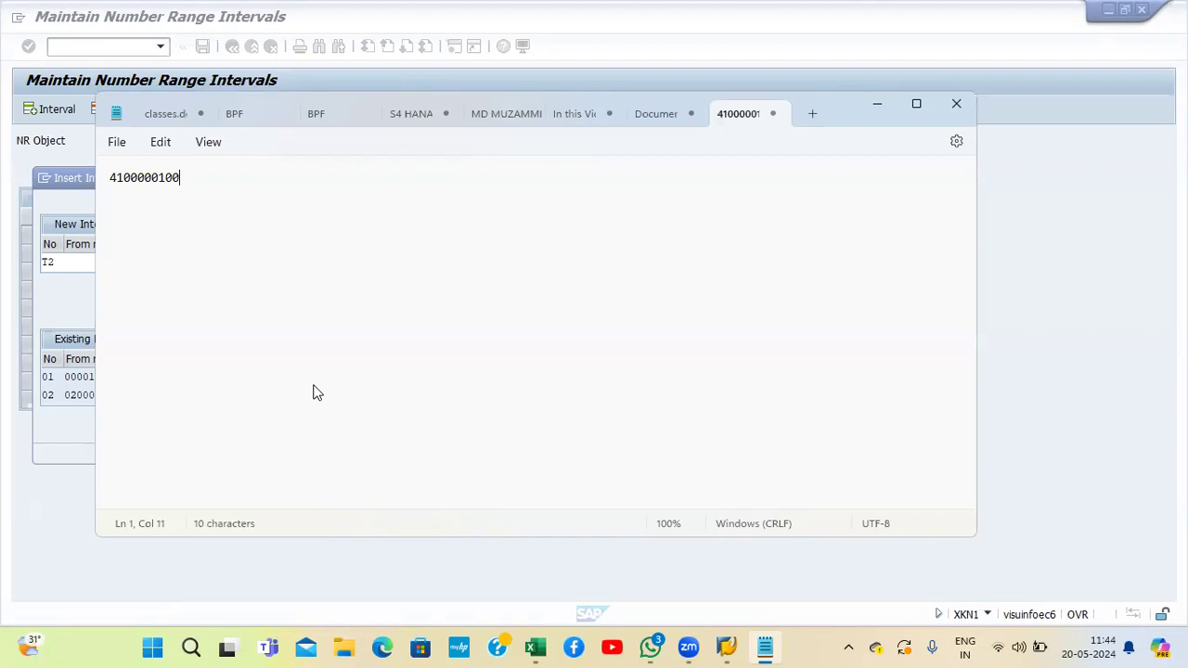
{"action": "key", "text": "shift+Left"}
{"action": "key", "text": "shift+Left"}
{"action": "key", "text": "shift+Left"}
{"action": "key", "text": "shift+Left"}
{"action": "key", "text": "shift+Left"}
{"action": "key", "text": "shift+Left"}
{"action": "key", "text": "shift+Left"}
{"action": "key", "text": "shift+Left"}
{"action": "key", "text": "shift+Left"}
{"action": "key", "text": "shift+Left"}
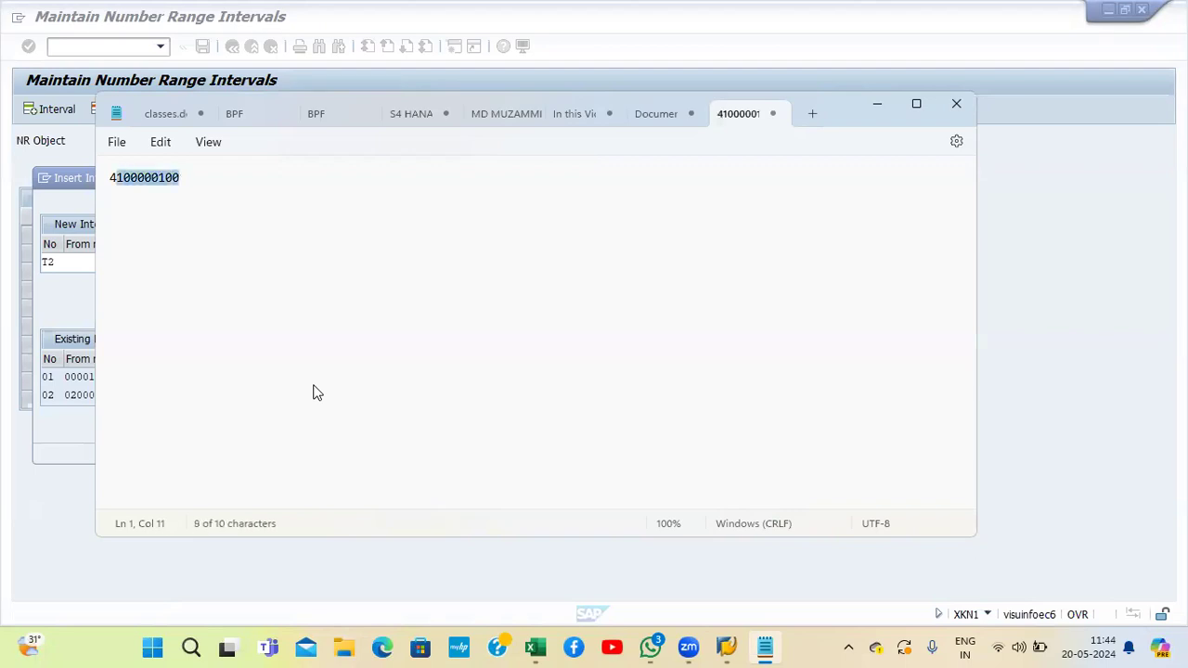
{"action": "key", "text": "ctrl+c"}
{"action": "key", "text": "alt+Tab"}
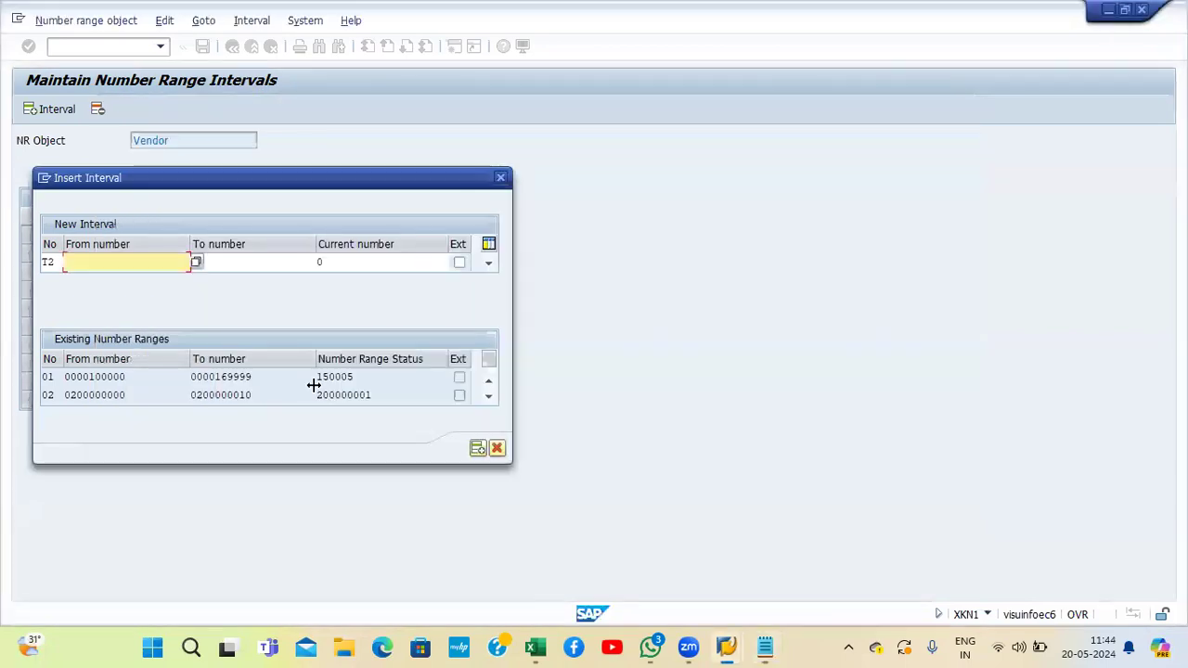
{"action": "key", "text": "ctrl+v"}
{"action": "key", "text": "Tab"}
{"action": "key", "text": "ctrl+v"}
{"action": "key", "text": "BackSpace"}
{"action": "key", "text": "BackSpace"}
{"action": "type", "text": "99"}
{"action": "key", "text": "Return"}
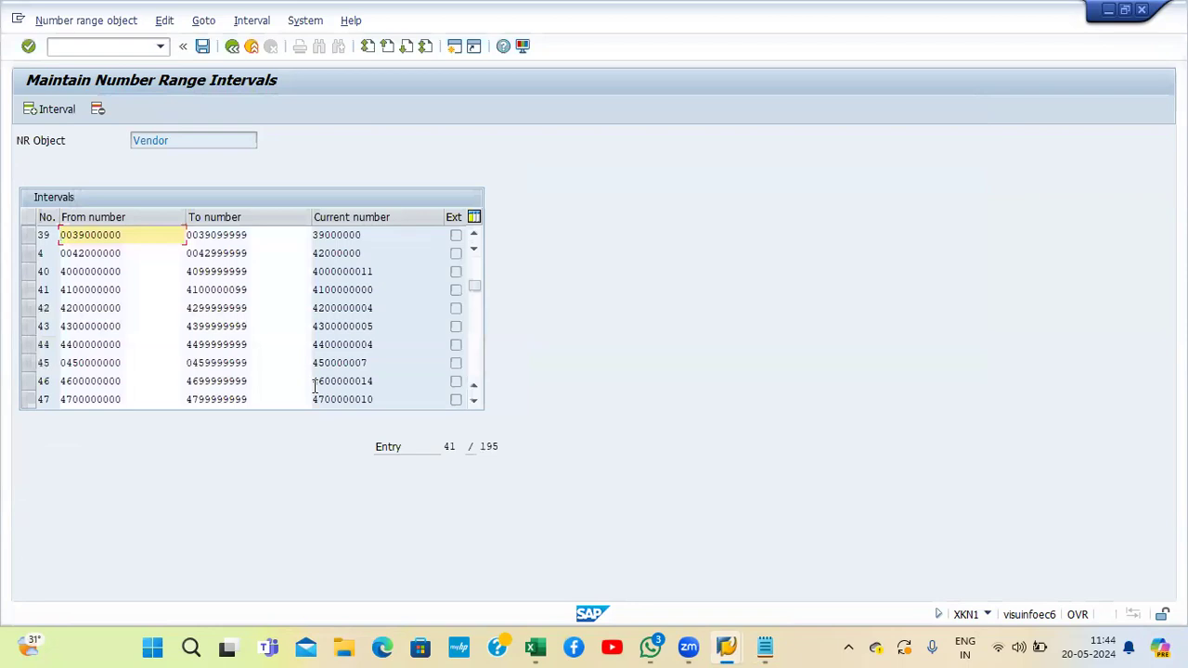
{"action": "key", "text": "ctrl+s"}
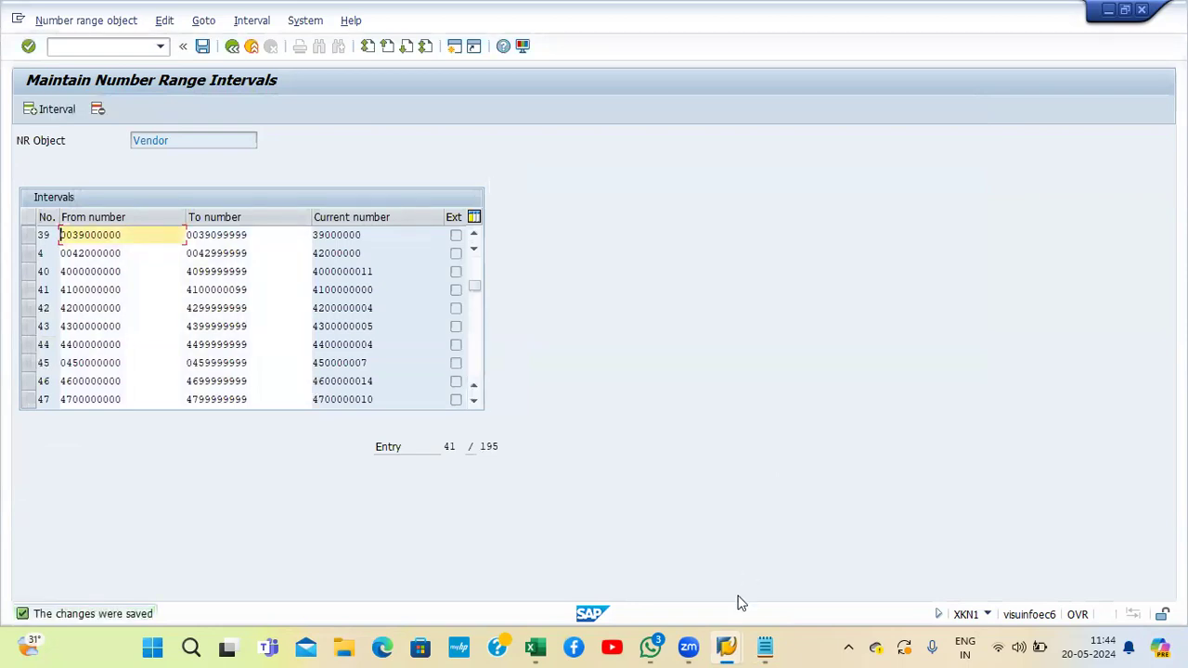
Step: Switch to the Excel outline, clear cell I23 and enter the heading "Number ranges for the vendor" in H23
{"action": "mouse_move", "coordinate": [768, 648]}
{"action": "left_click", "coordinate": [784, 566]}
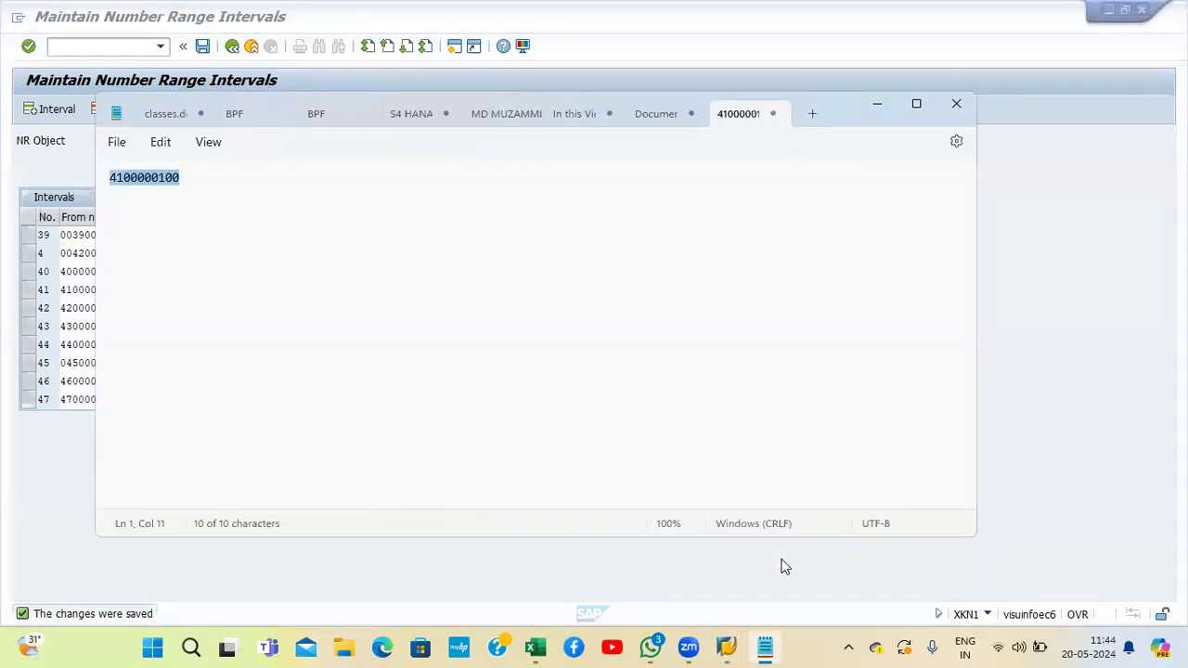
{"action": "key", "text": "alt+Tab"}
{"action": "key", "text": "alt+Tab"}
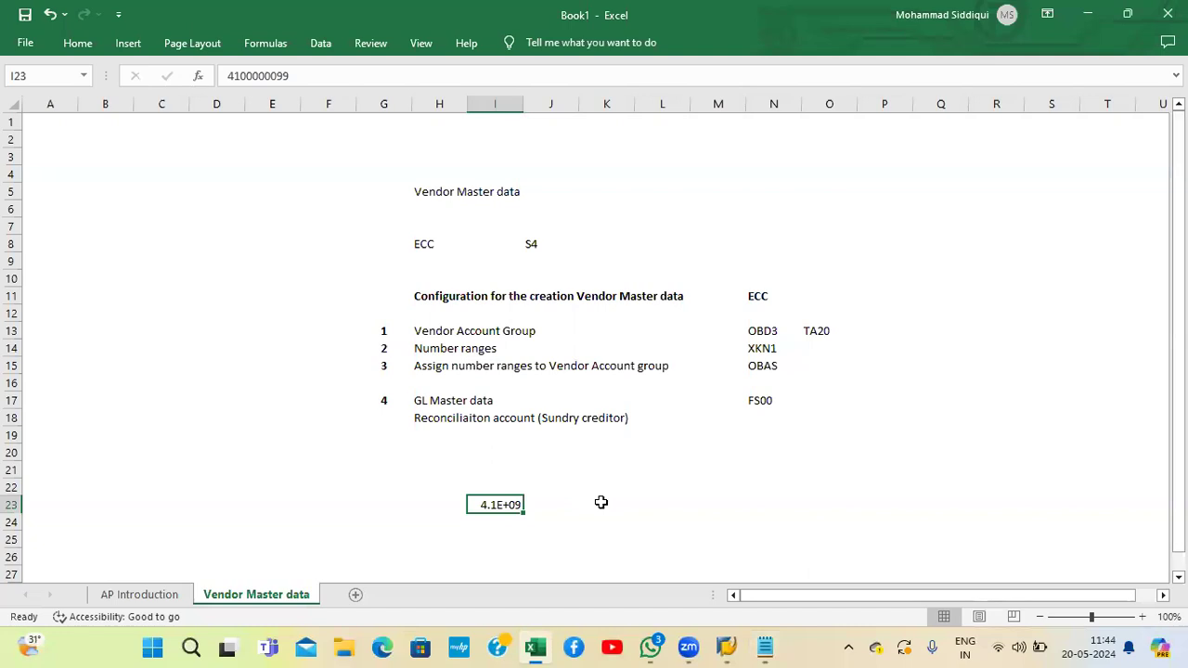
{"action": "key", "text": "Delete"}
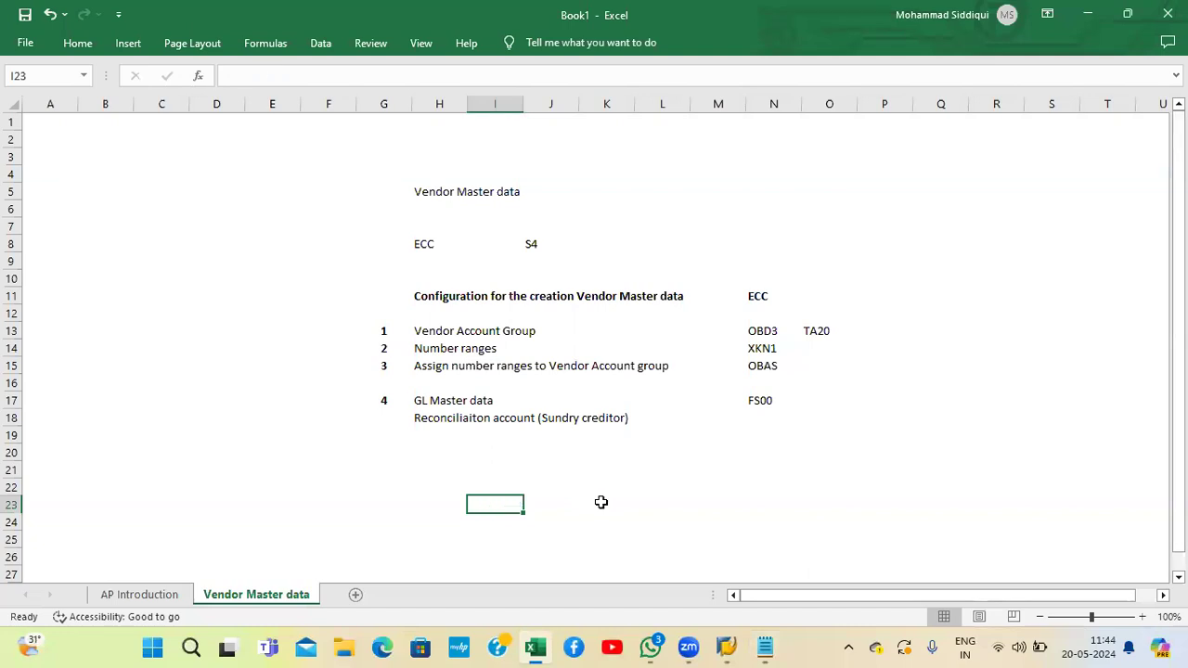
{"action": "left_click", "coordinate": [418, 502]}
{"action": "type", "text": "Number range"}
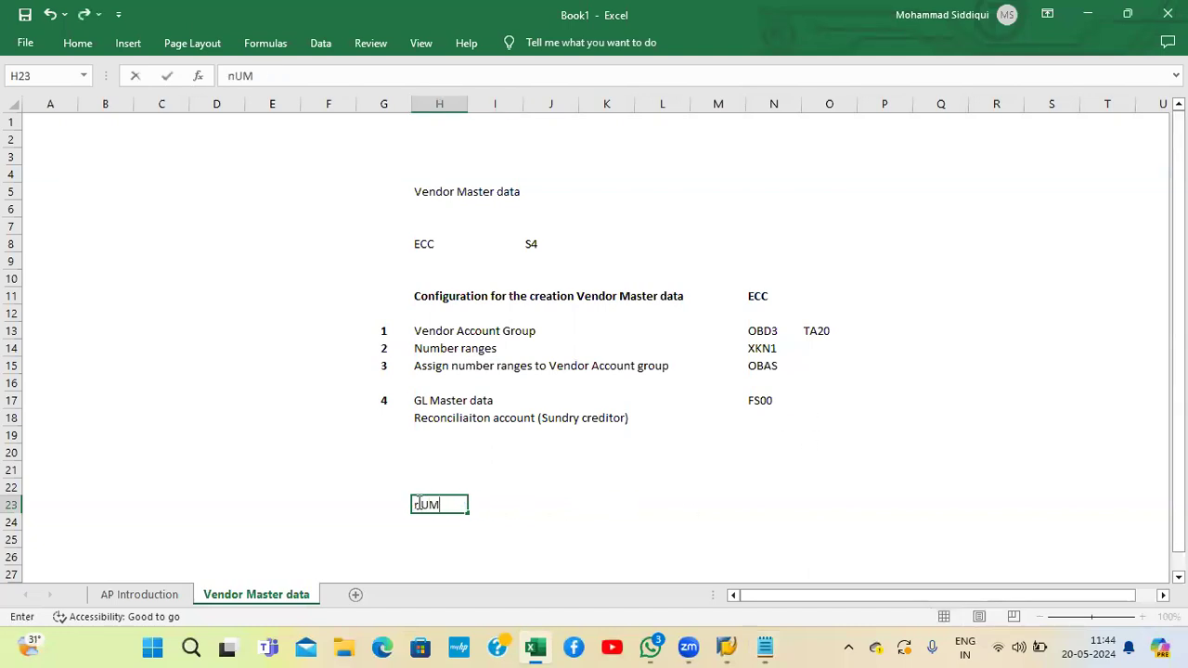
{"action": "type", "text": "s for the vendor"}
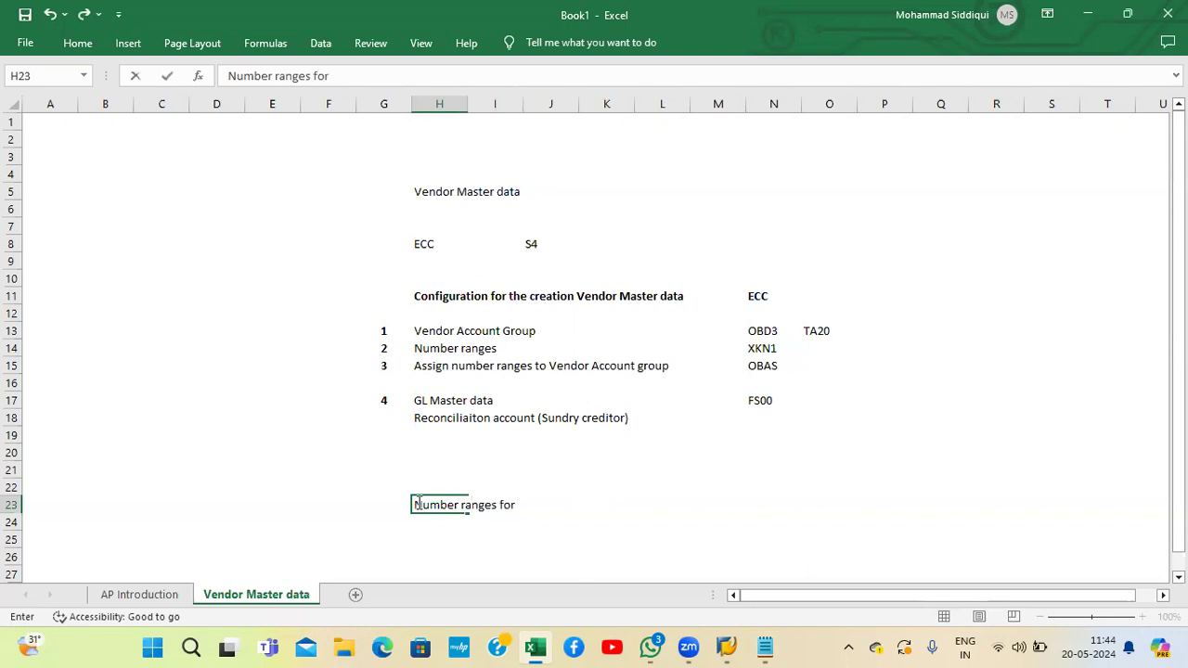
{"action": "key", "text": "Return"}
{"action": "key", "text": "Return"}
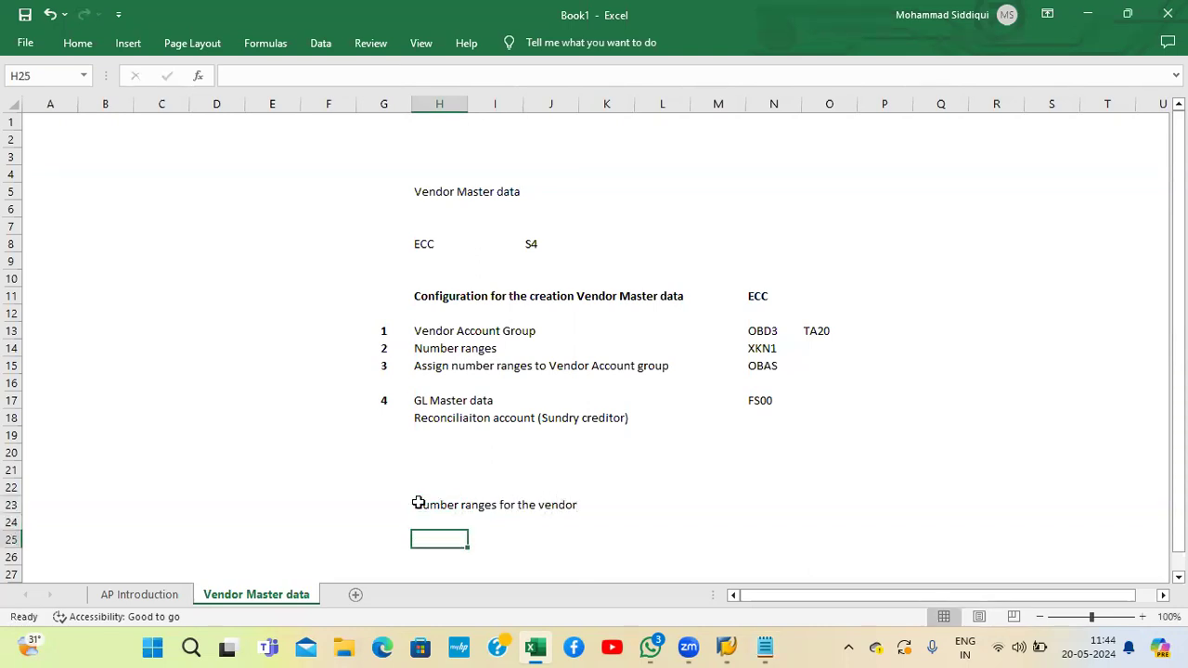
Step: Enter the column headings FROM in H25 and TO in J25
{"action": "type", "text": "FROM"}
{"action": "key", "text": "Tab"}
{"action": "key", "text": "Tab"}
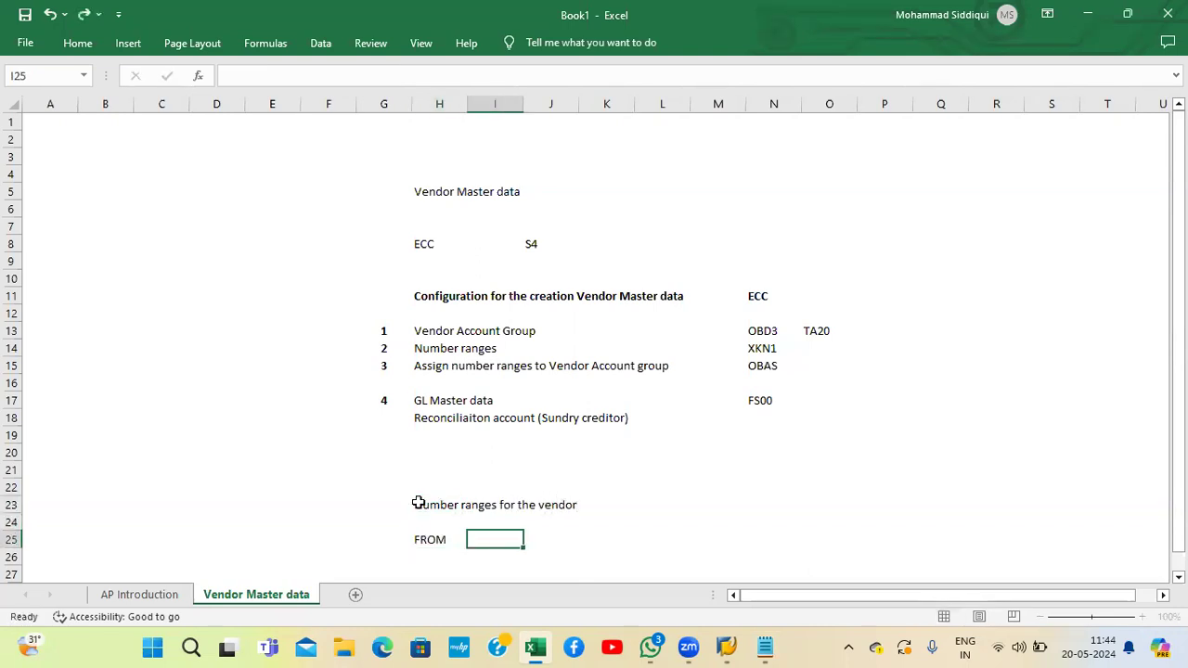
{"action": "type", "text": "TO"}
{"action": "key", "text": "Return"}
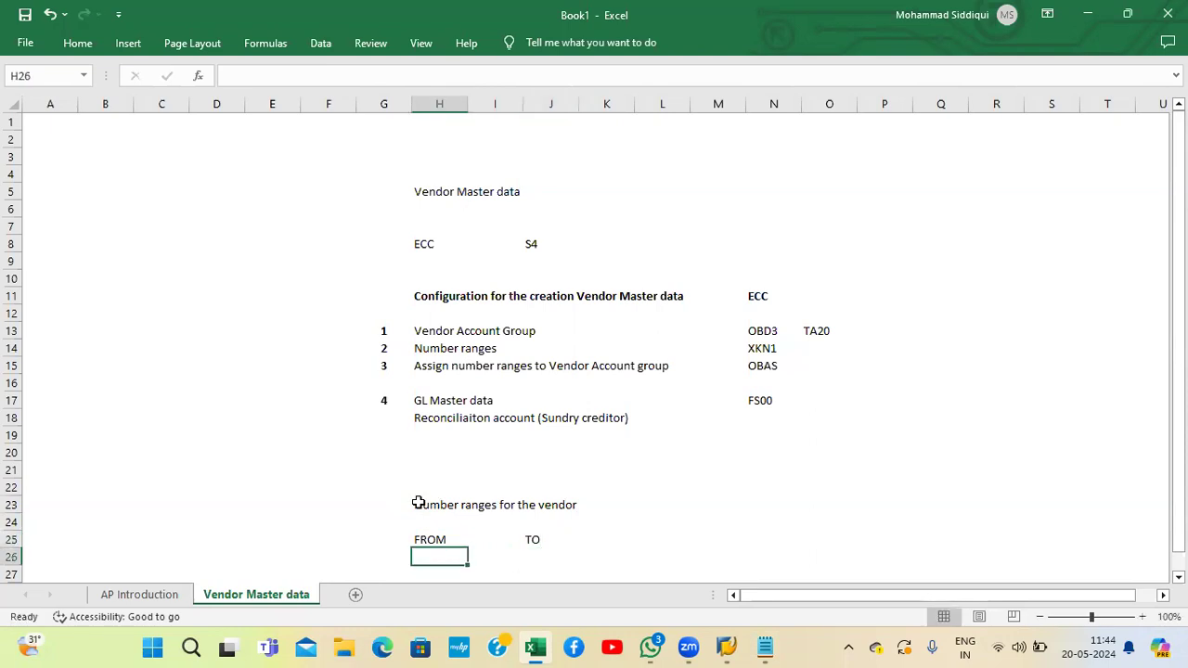
{"action": "key", "text": "ctrl+v"}
{"action": "key", "text": "Tab"}
{"action": "key", "text": "Tab"}
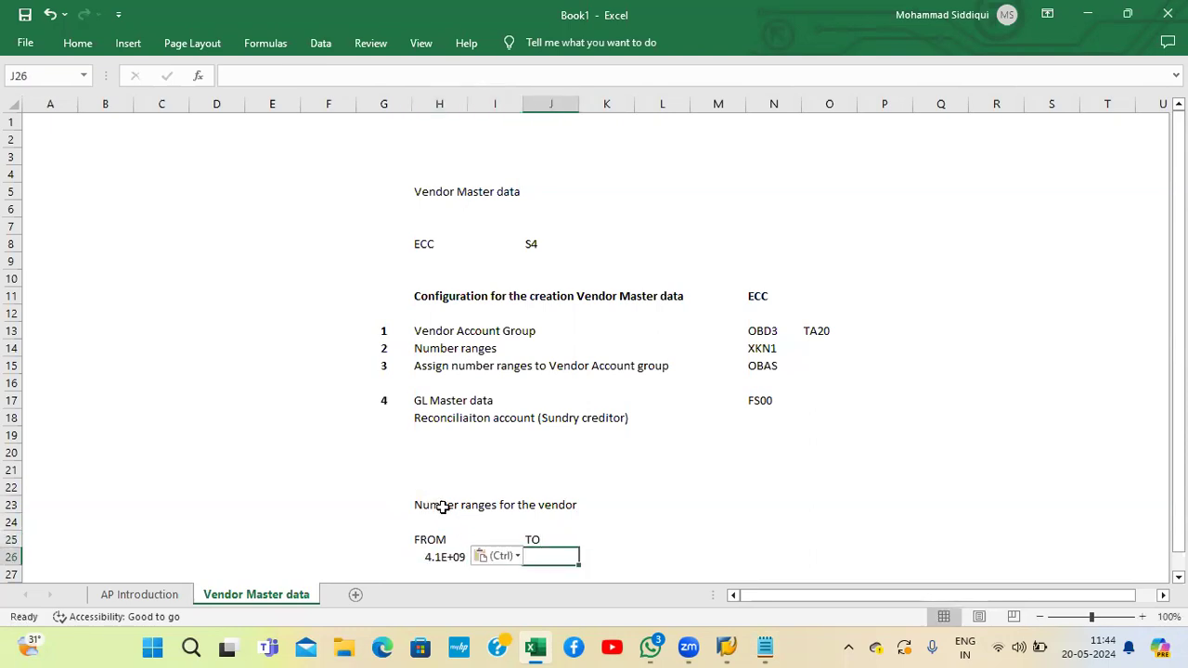
{"action": "key", "text": "ctrl+v"}
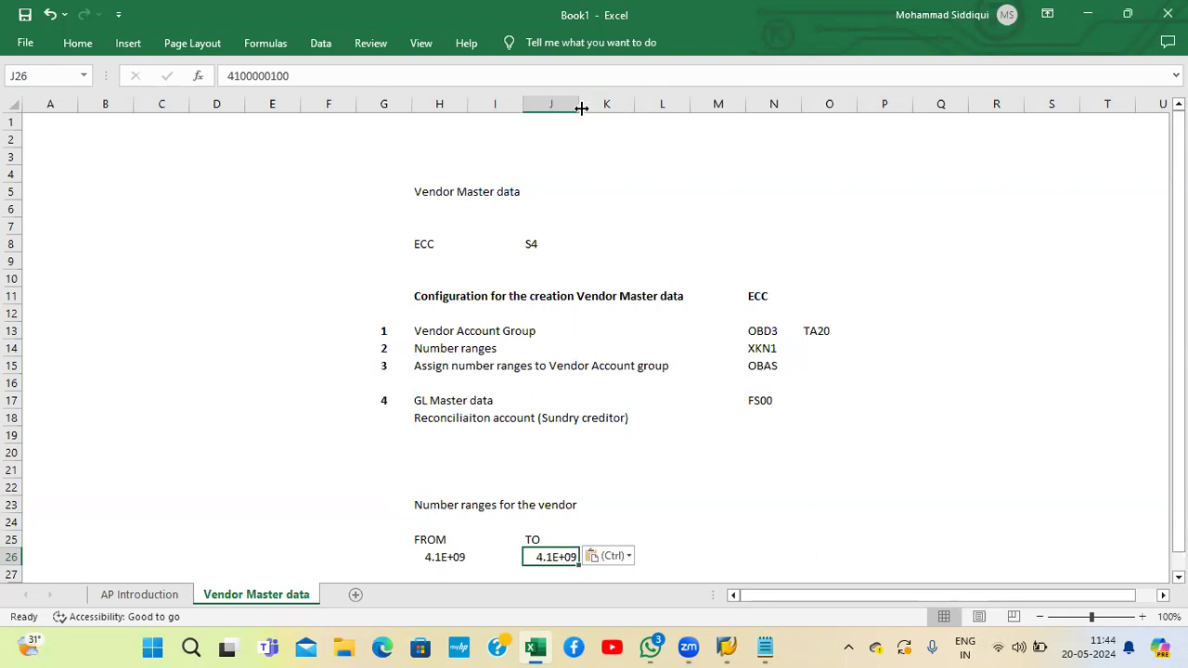
{"action": "left_click_drag", "start_coordinate": [579, 105], "coordinate": [640, 105]}
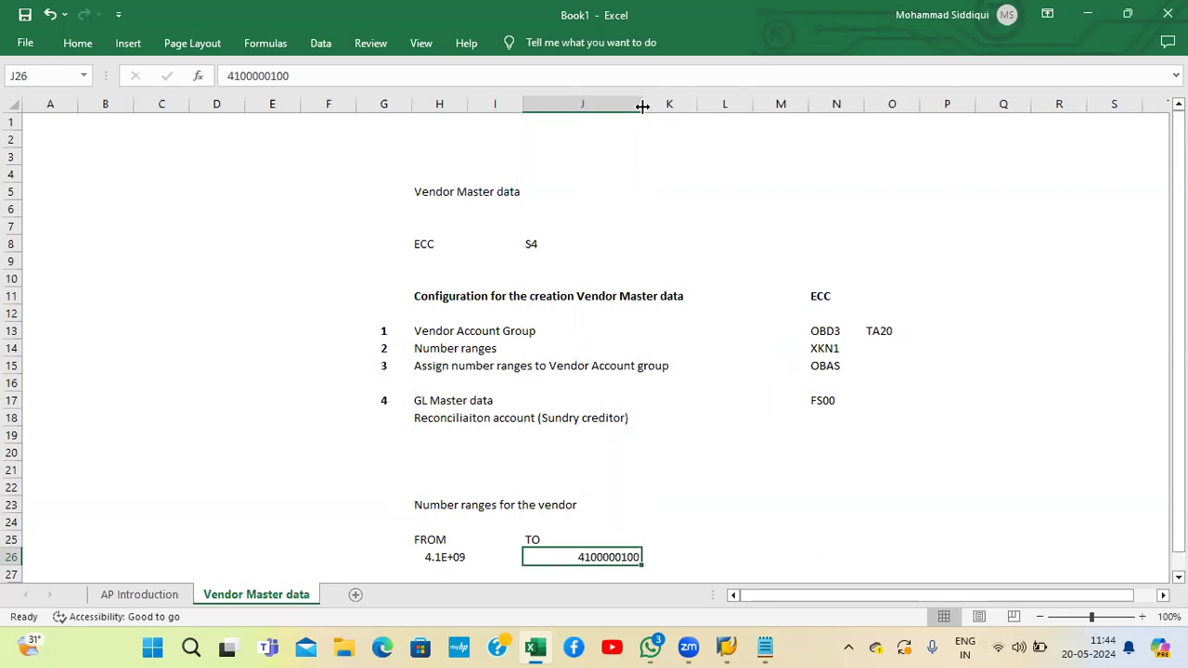
{"action": "left_click", "coordinate": [443, 101]}
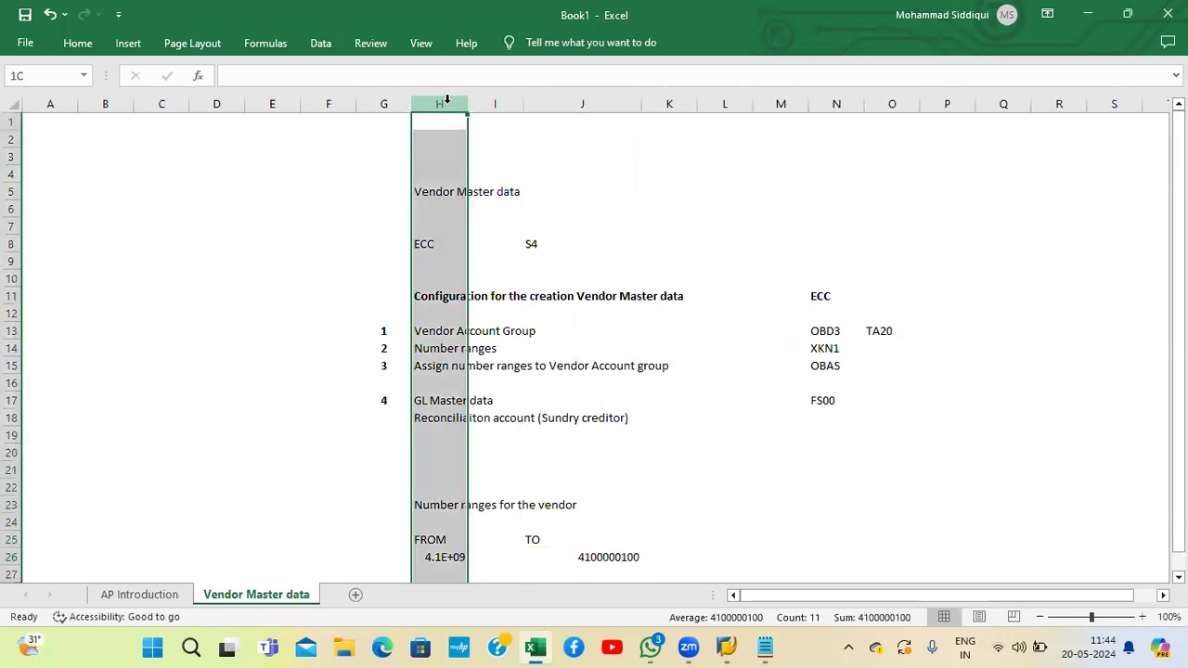
{"action": "left_click_drag", "start_coordinate": [464, 101], "coordinate": [518, 107]}
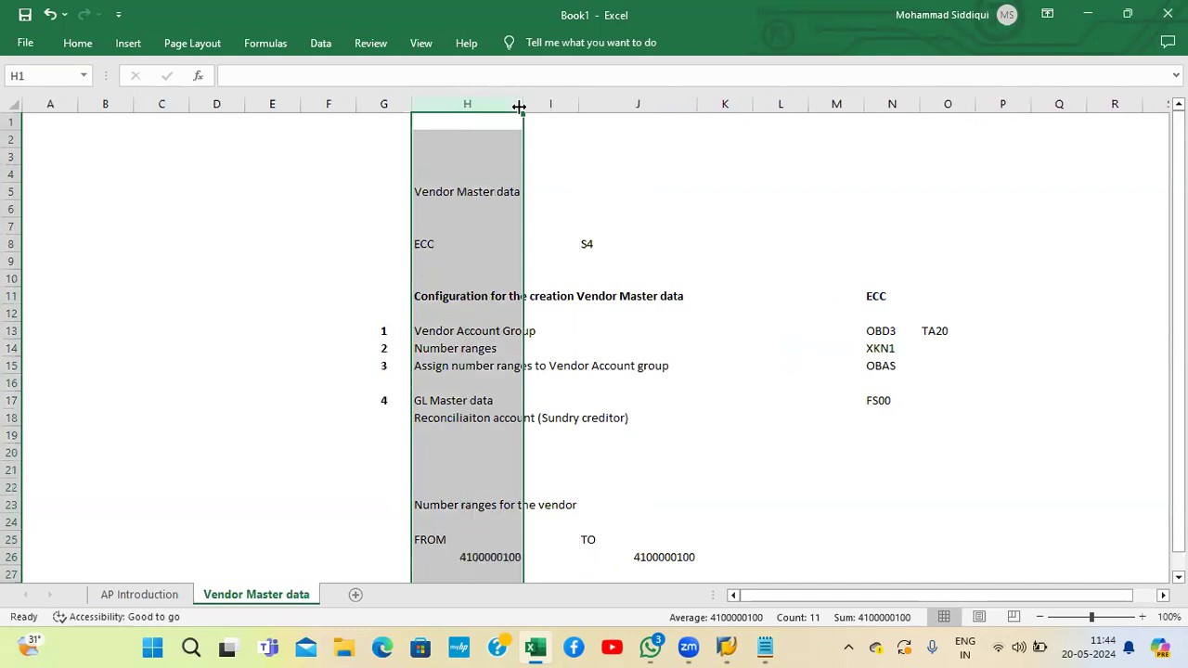
Step: Centre the FROM and TO headings across cells H25 to J25
{"action": "left_click", "coordinate": [352, 555]}
{"action": "key", "text": "Up"}
{"action": "key", "text": "Right"}
{"action": "key", "text": "Right"}
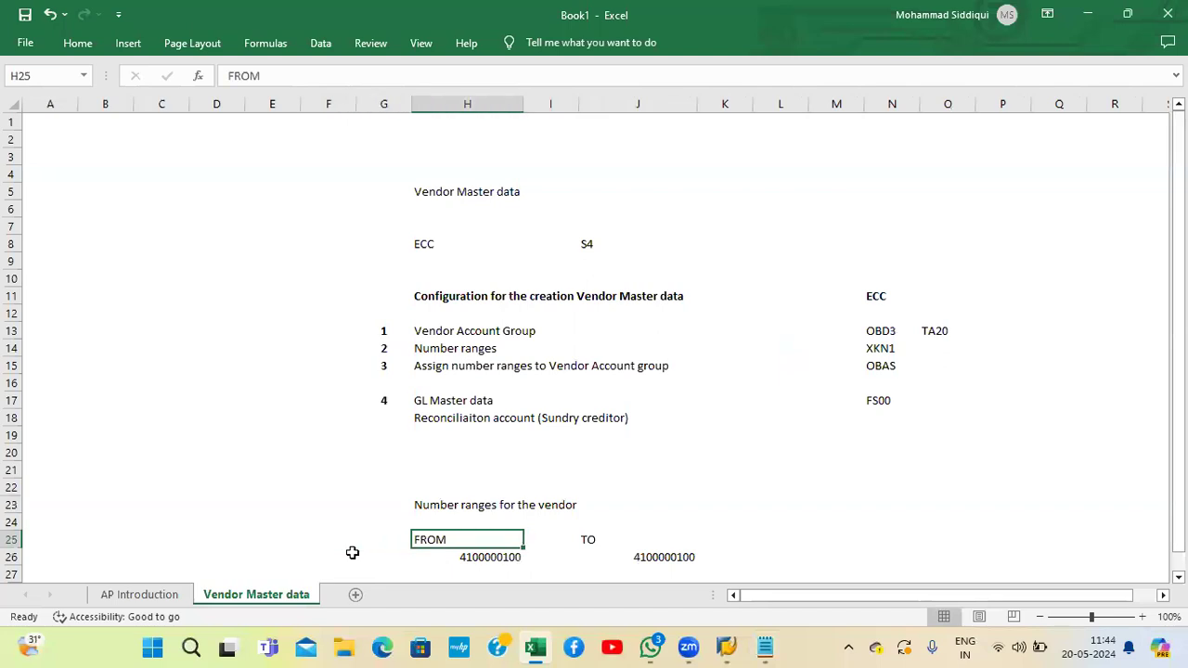
{"action": "key", "text": "shift+Right"}
{"action": "key", "text": "shift+Right"}
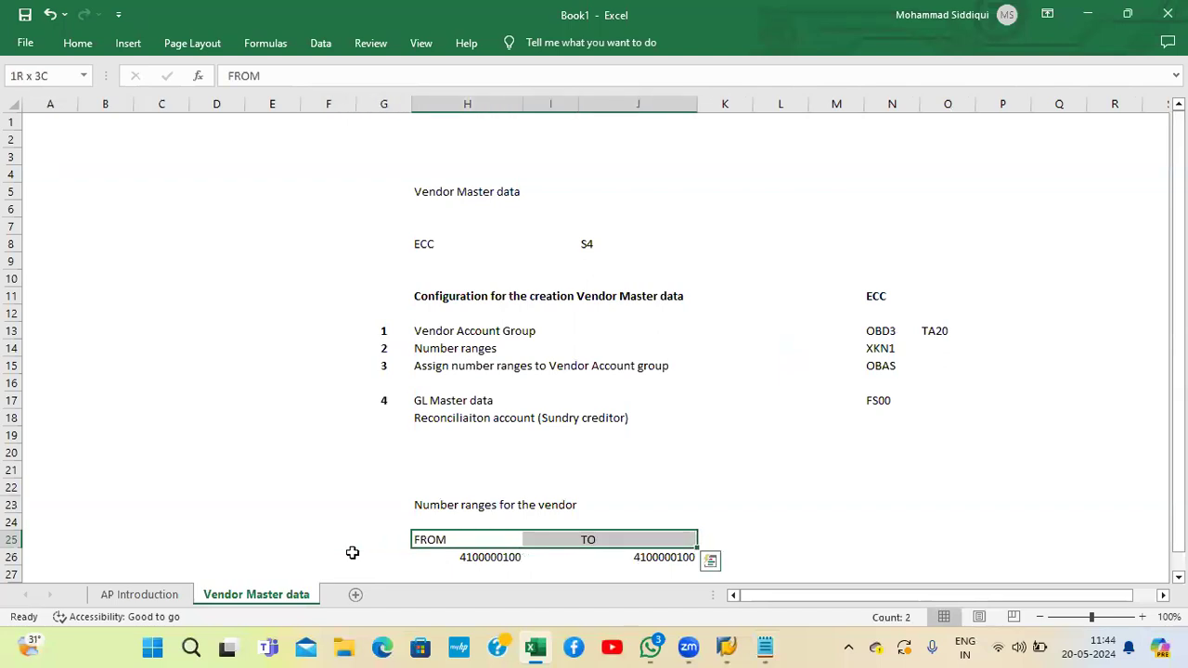
{"action": "left_click", "coordinate": [88, 48]}
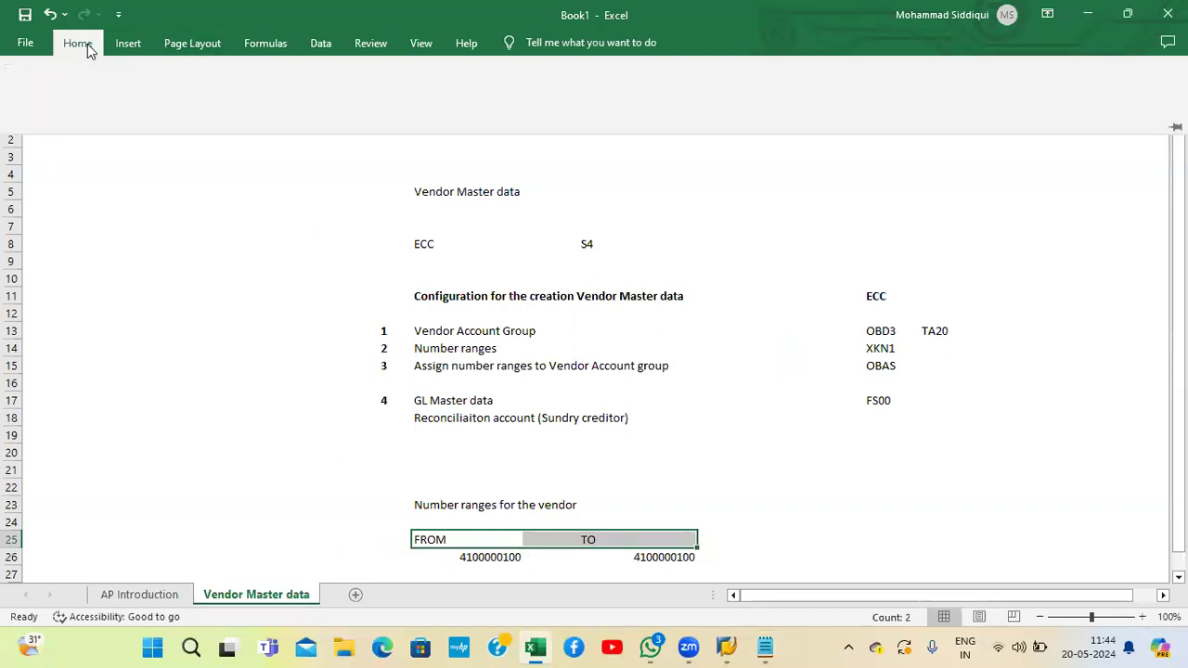
{"action": "left_click", "coordinate": [322, 103]}
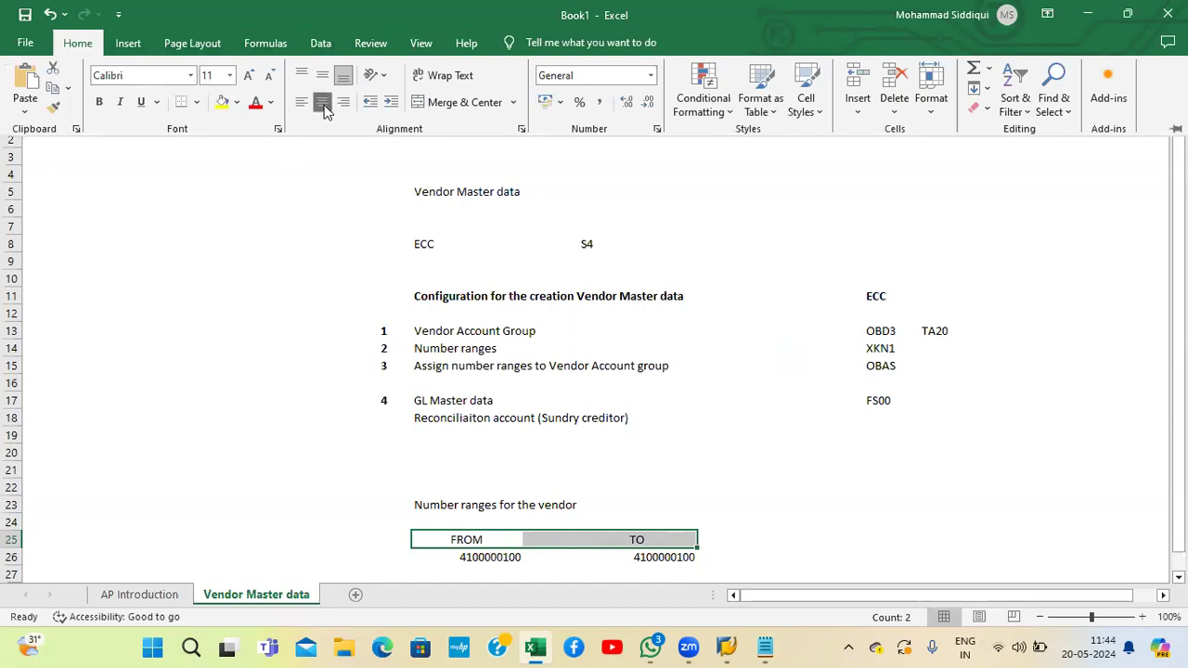
Step: Enter the heading NO in G25 and the number range key T2 below it in G26
{"action": "left_click", "coordinate": [376, 543]}
{"action": "left_click", "coordinate": [377, 538]}
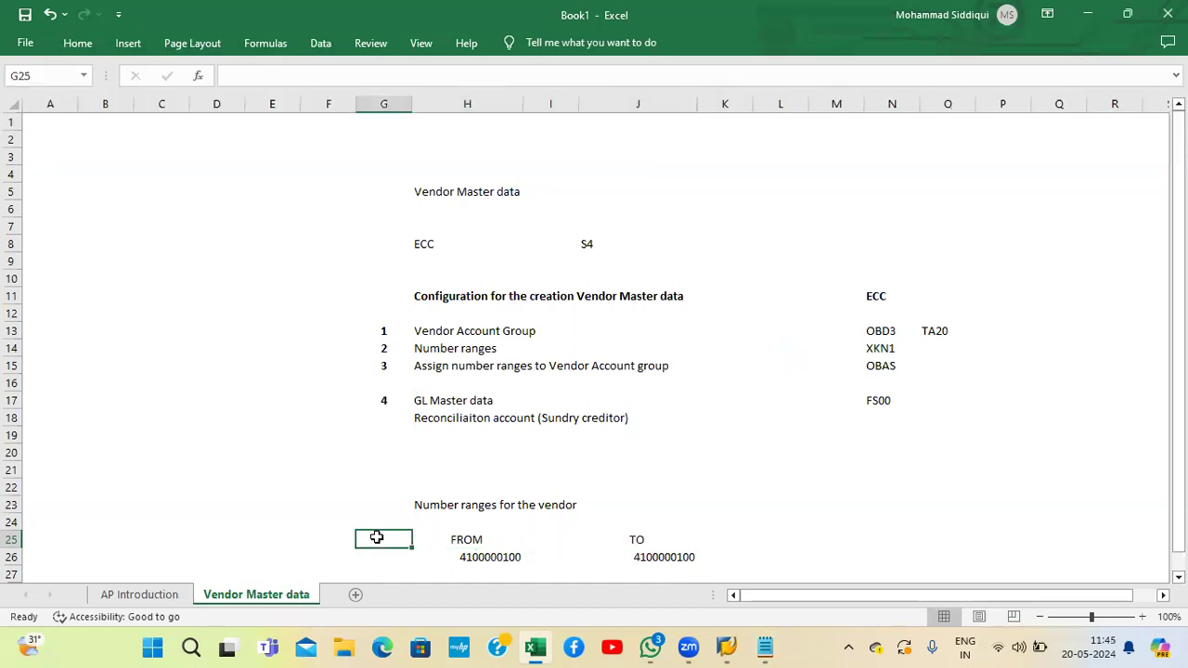
{"action": "type", "text": "NO"}
{"action": "key", "text": "Return"}
{"action": "key", "text": "Return"}
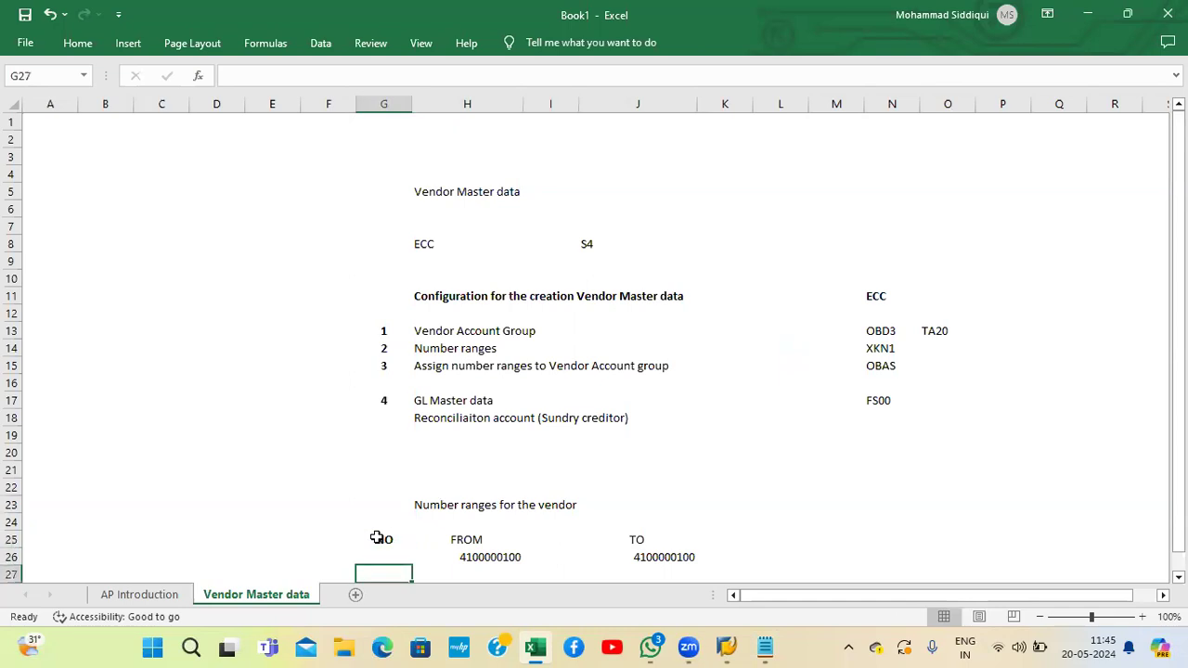
{"action": "key", "text": "Up"}
{"action": "type", "text": "T2"}
{"action": "key", "text": "Return"}
{"action": "key", "text": "Return"}
{"action": "key", "text": "Return"}
{"action": "key", "text": "Return"}
{"action": "key", "text": "Return"}
{"action": "key", "text": "Return"}
{"action": "key", "text": "Return"}
{"action": "key", "text": "Return"}
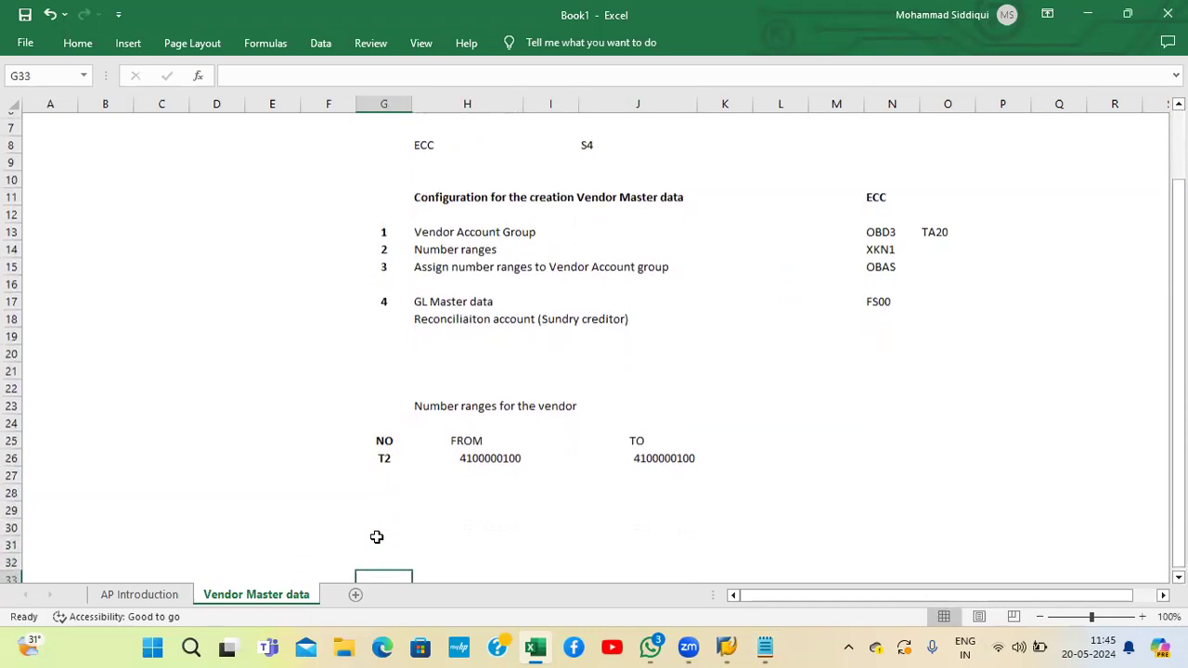
{"action": "key", "text": "Up"}
{"action": "key", "text": "Up"}
{"action": "key", "text": "Up"}
{"action": "key", "text": "Up"}
{"action": "key", "text": "Up"}
{"action": "key", "text": "Up"}
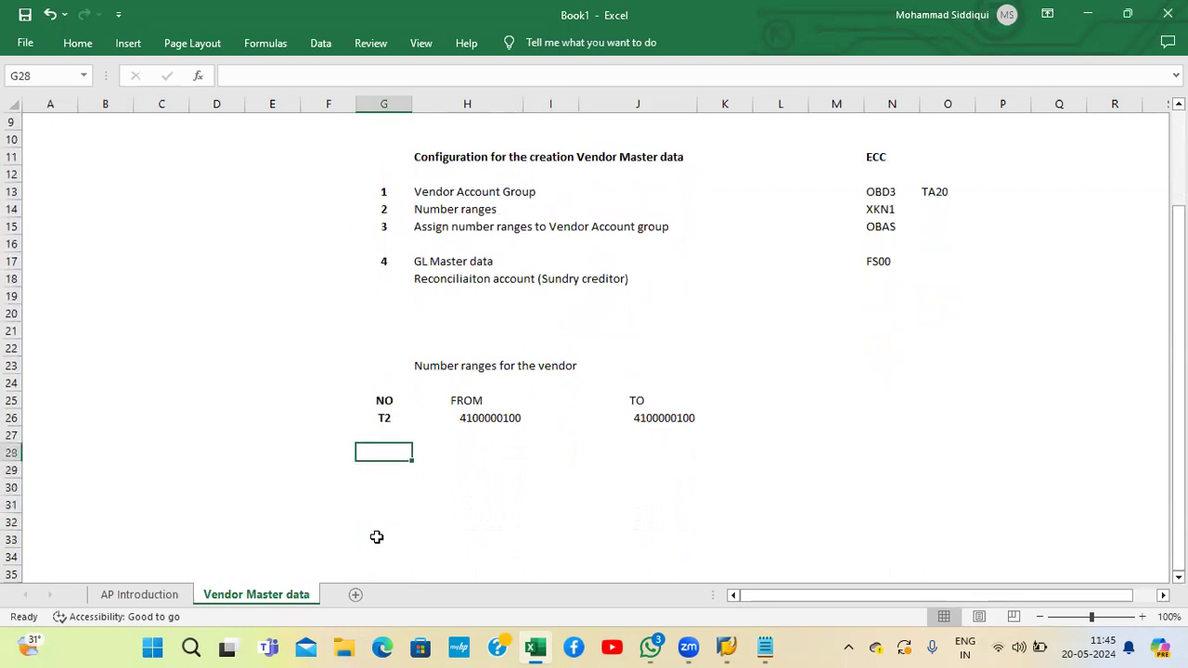
{"action": "double_click", "coordinate": [507, 419]}
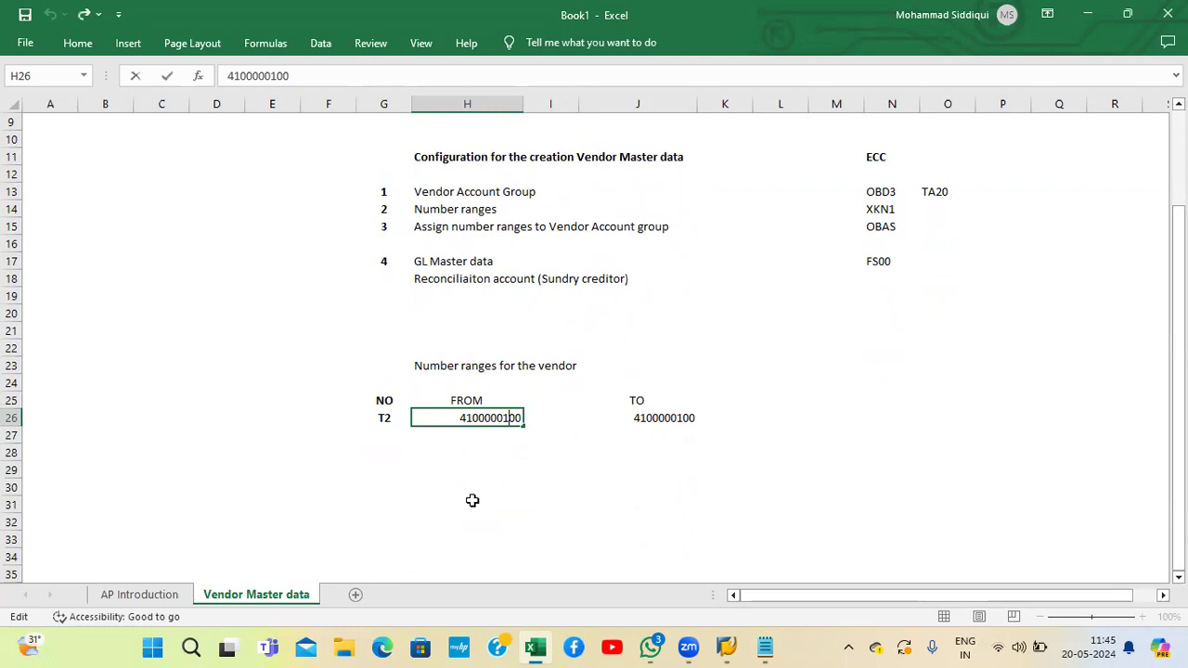
{"action": "left_click", "coordinate": [682, 414]}
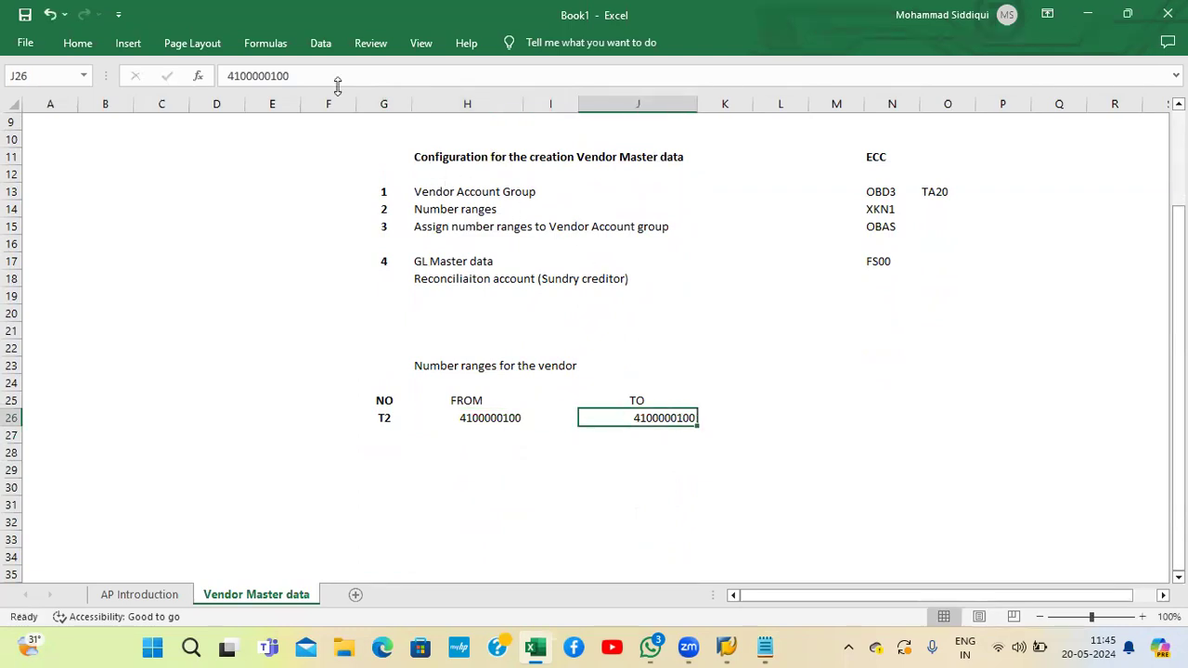
{"action": "double_click", "coordinate": [301, 69]}
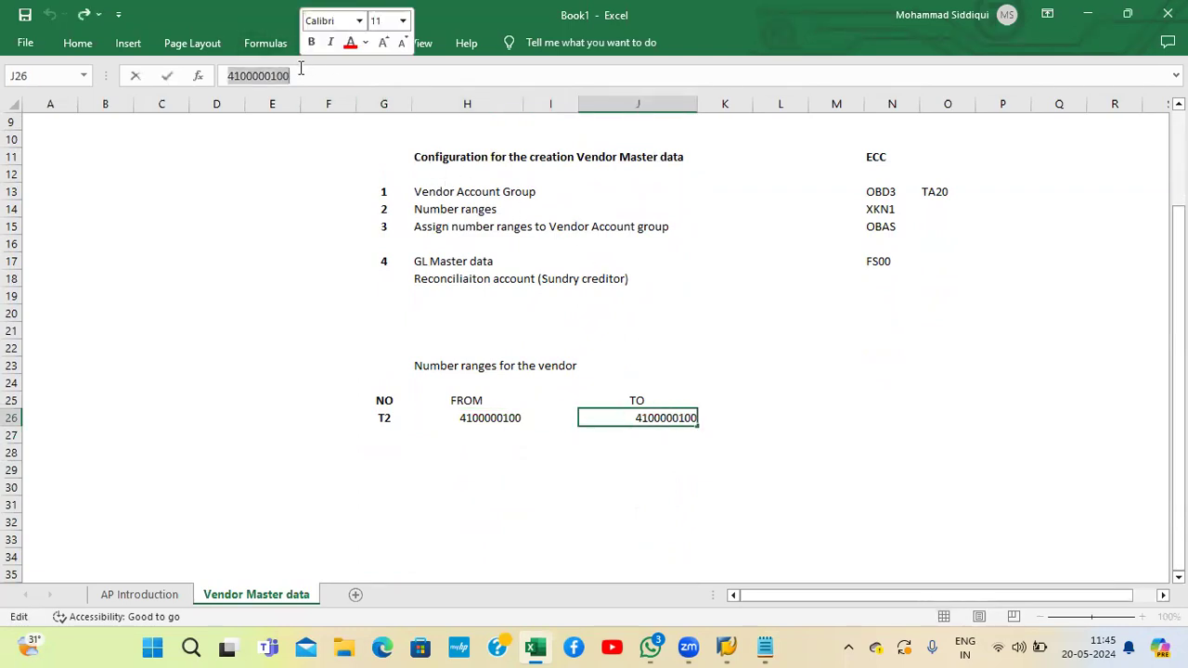
{"action": "left_click", "coordinate": [301, 68]}
{"action": "key", "text": "BackSpace"}
{"action": "key", "text": "BackSpace"}
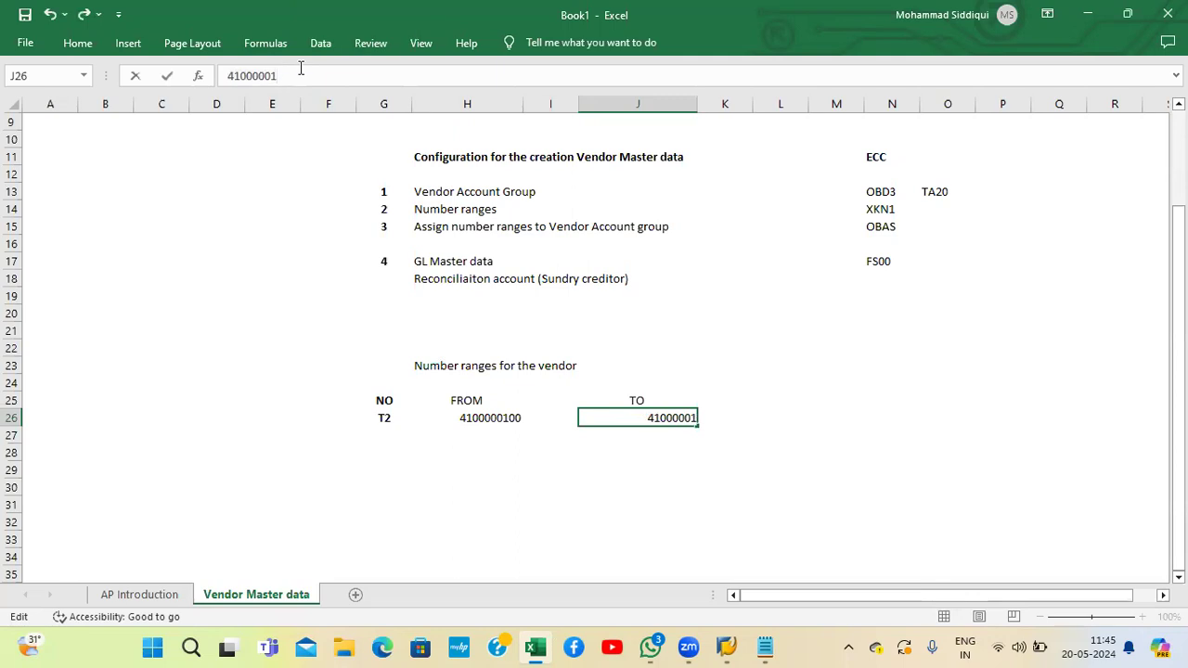
{"action": "type", "text": "99"}
{"action": "key", "text": "Return"}
{"action": "key", "text": "Up"}
{"action": "key", "text": "Left"}
{"action": "key", "text": "Right"}
{"action": "key", "text": "Right"}
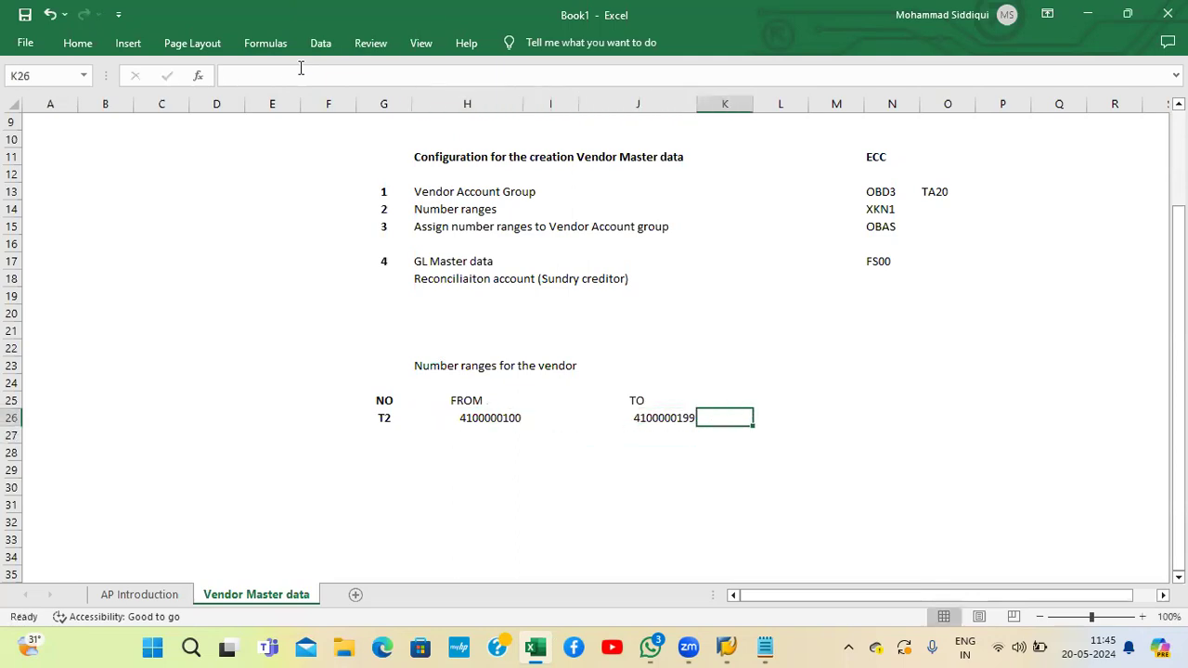
{"action": "key", "text": "Left"}
Step: Switch to SAP, leave the vendor number range maintenance and open Assign Number Ranges to Vendor Account Groups in the IMG
{"action": "key", "text": "alt+Tab"}
{"action": "key", "text": "alt+Tab"}
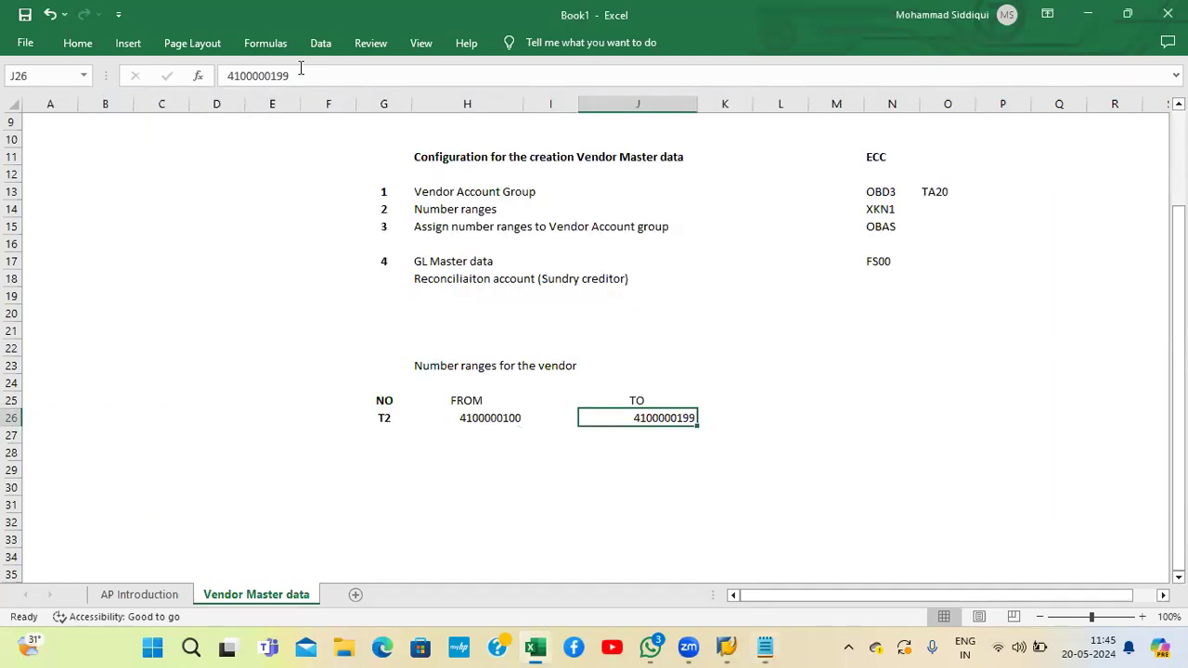
{"action": "key", "text": "Left"}
{"action": "key", "text": "Left"}
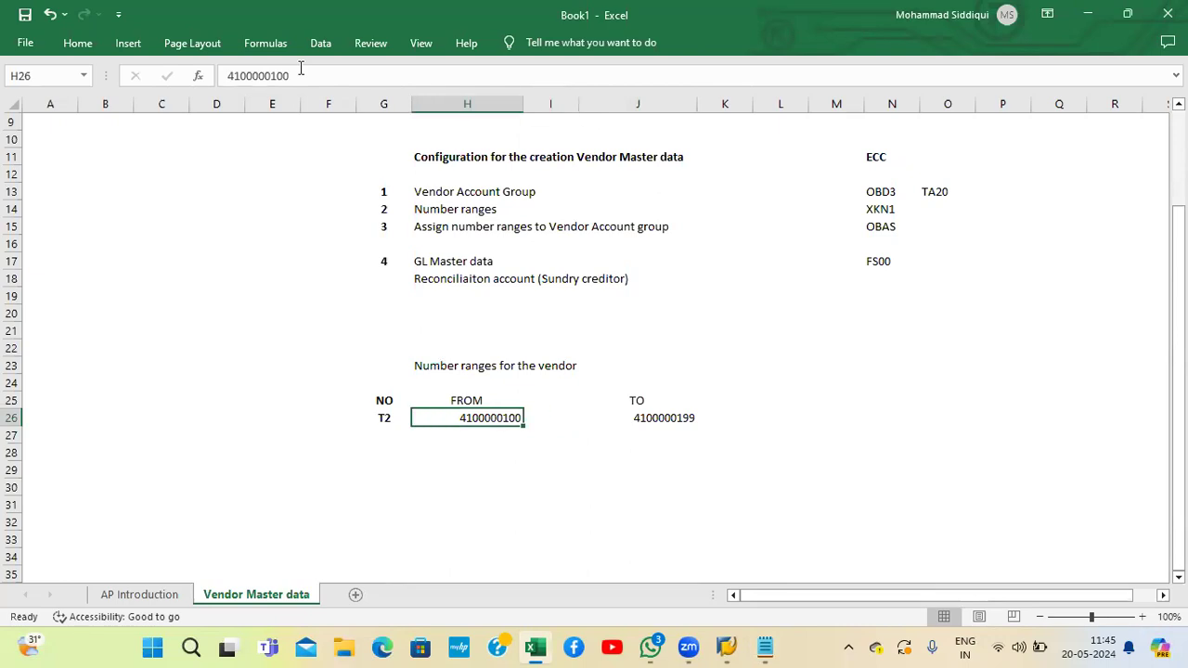
{"action": "mouse_move", "coordinate": [759, 650]}
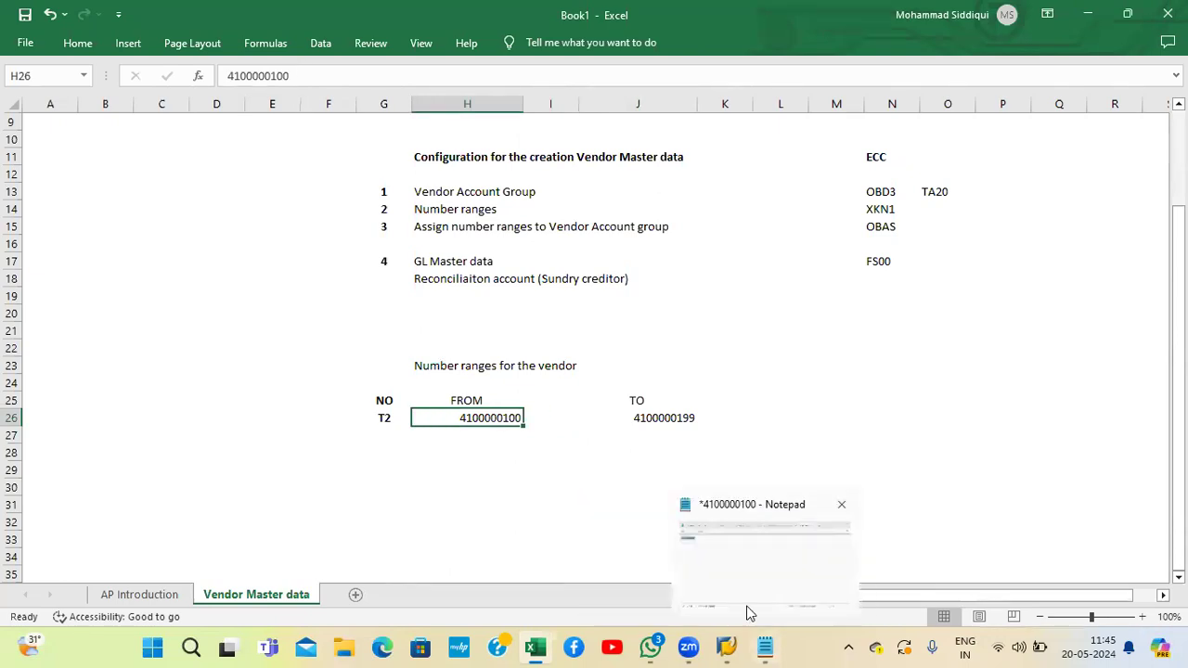
{"action": "left_click", "coordinate": [750, 576]}
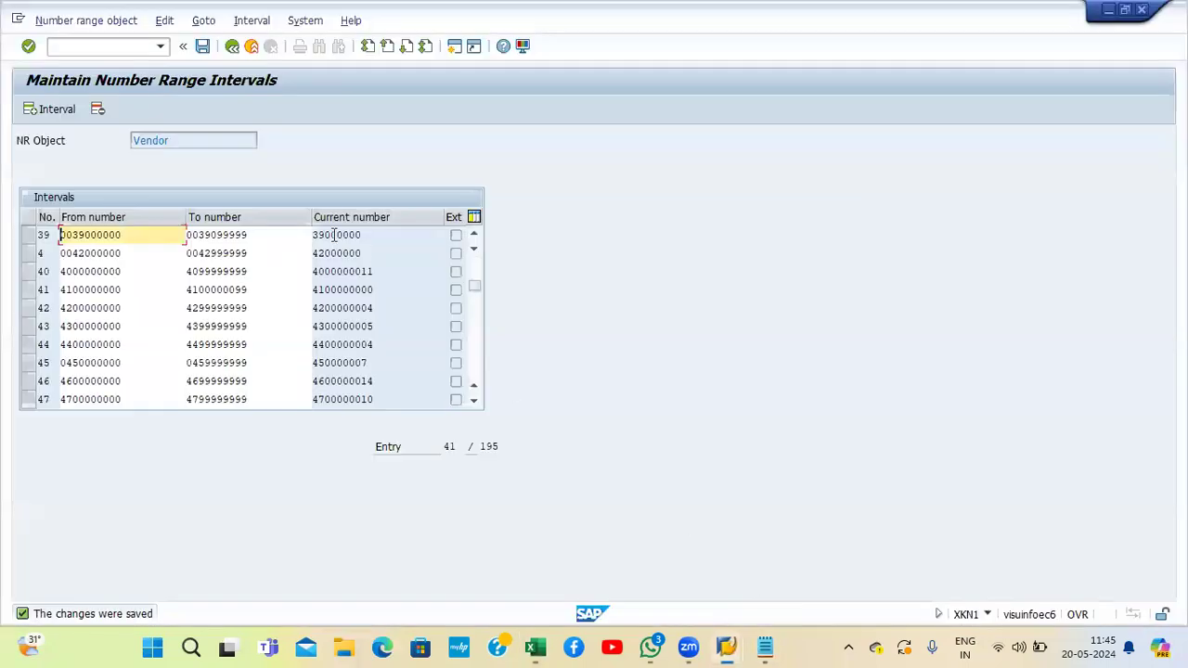
{"action": "left_click", "coordinate": [231, 49]}
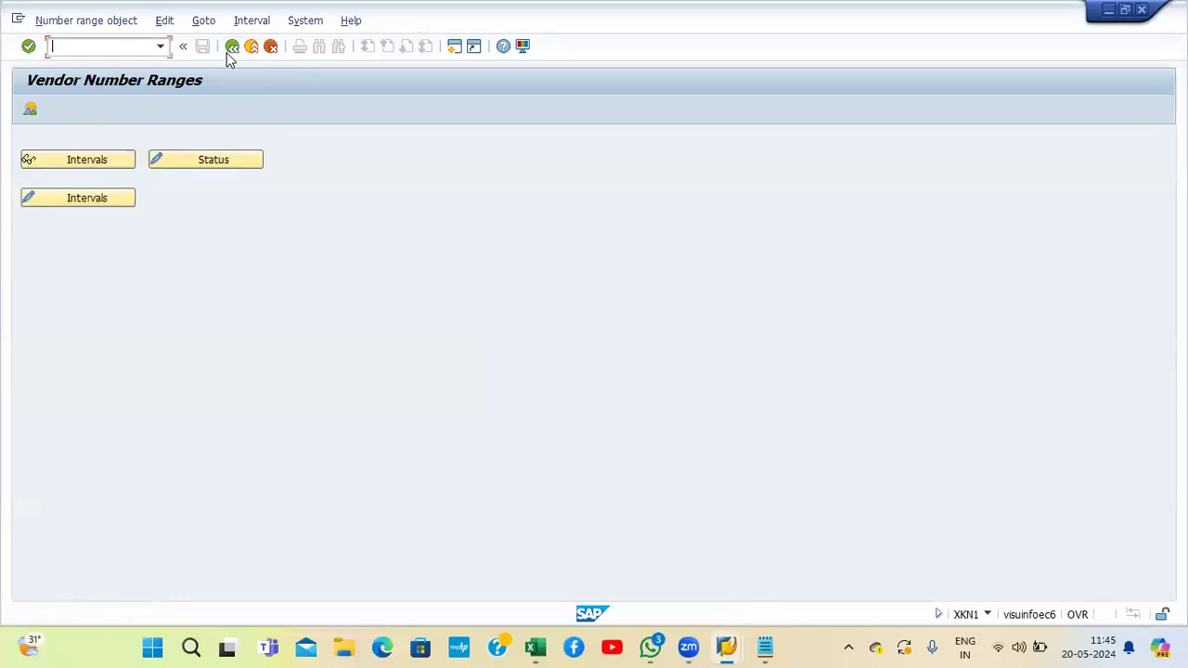
{"action": "left_click", "coordinate": [231, 48]}
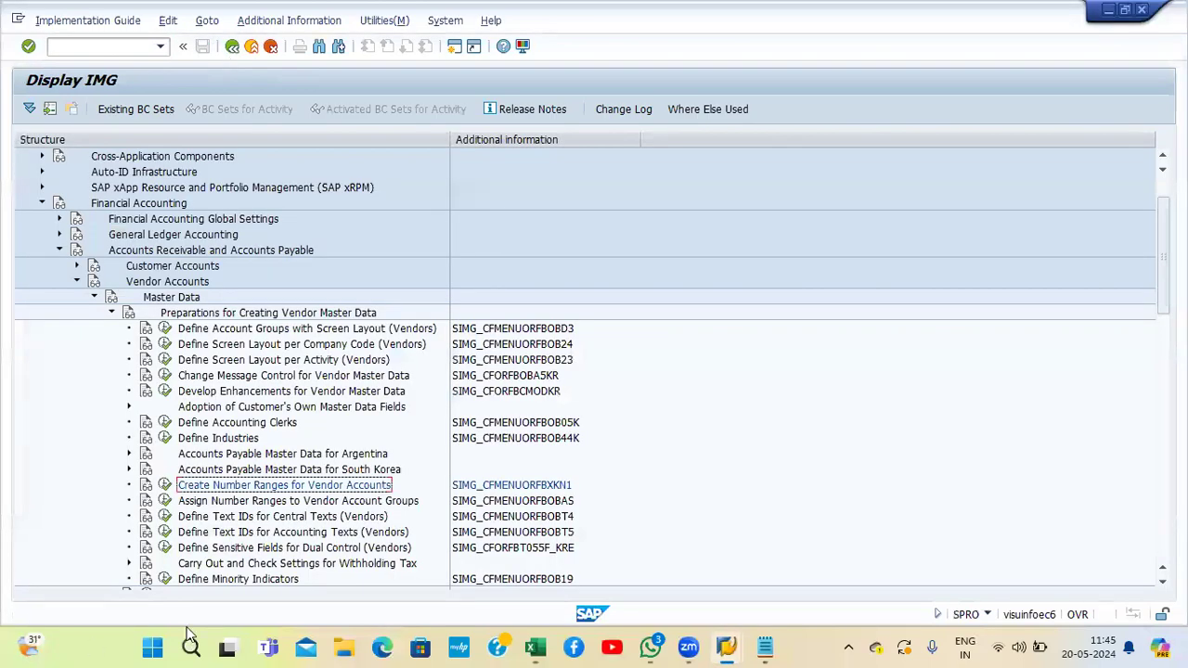
{"action": "left_click", "coordinate": [249, 503]}
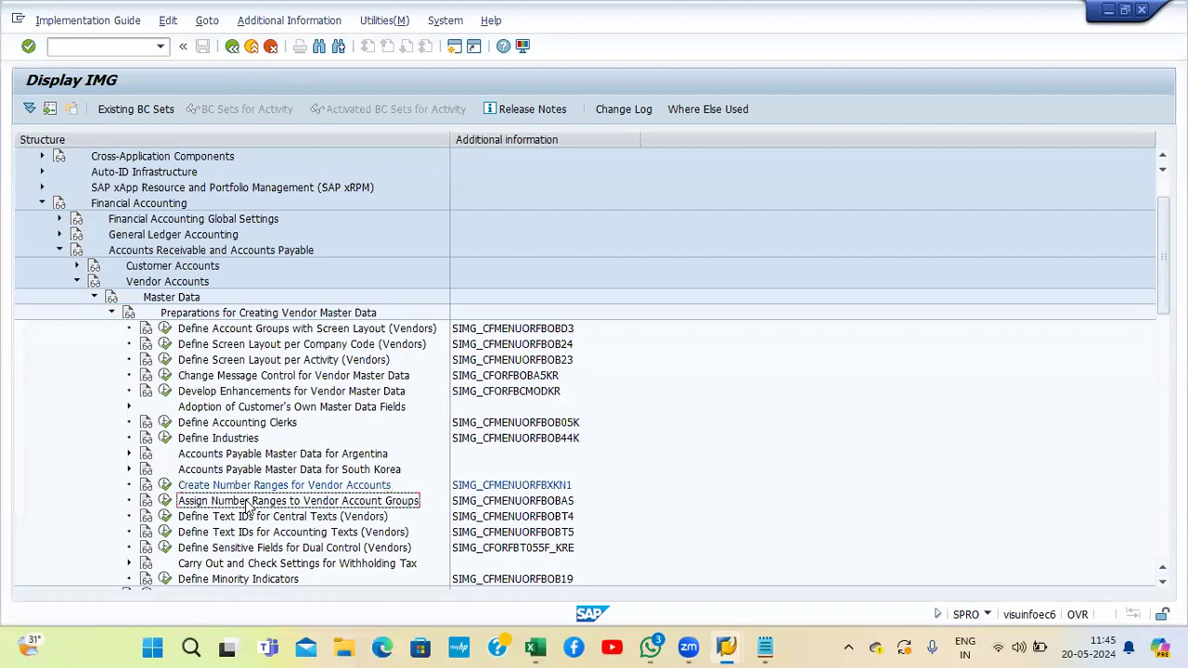
{"action": "left_click", "coordinate": [516, 507]}
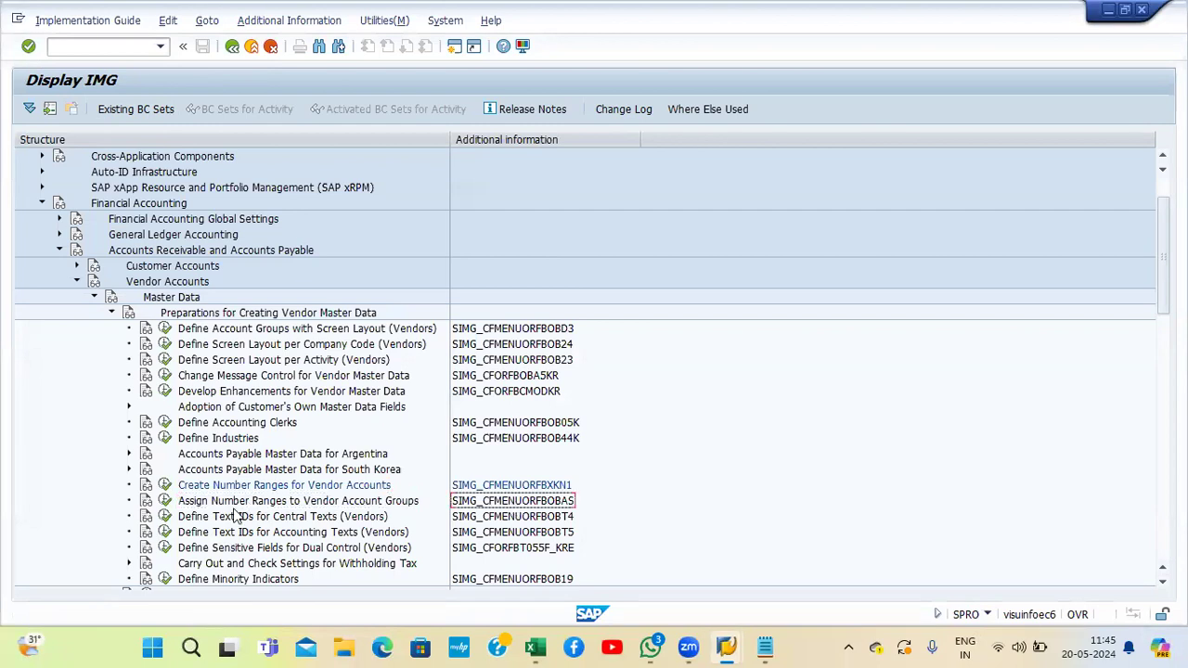
{"action": "left_click", "coordinate": [164, 501]}
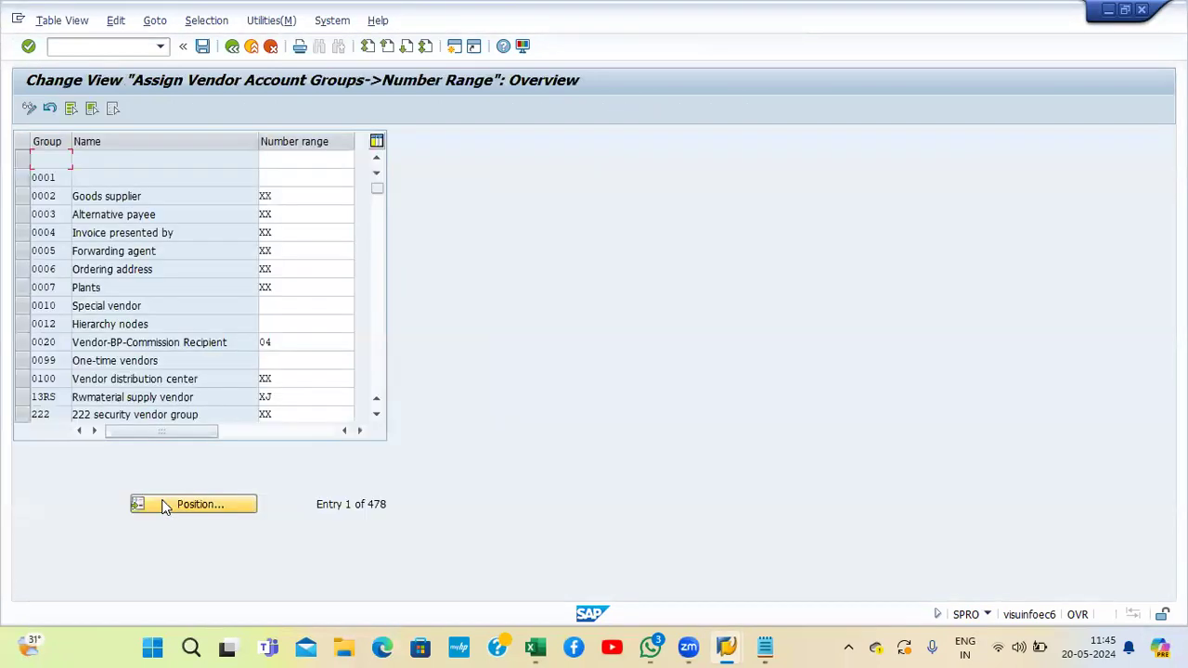
Step: Locate account group TA20, assign number range T2 to it and save
{"action": "left_click", "coordinate": [197, 503]}
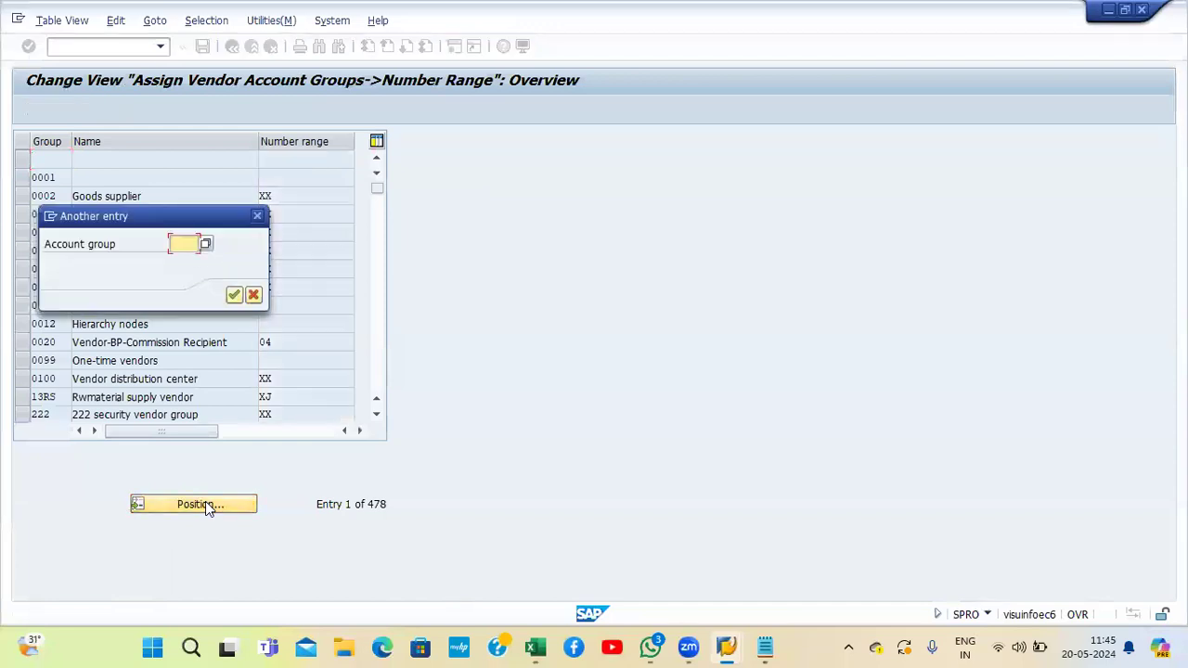
{"action": "type", "text": "TA20"}
{"action": "key", "text": "Return"}
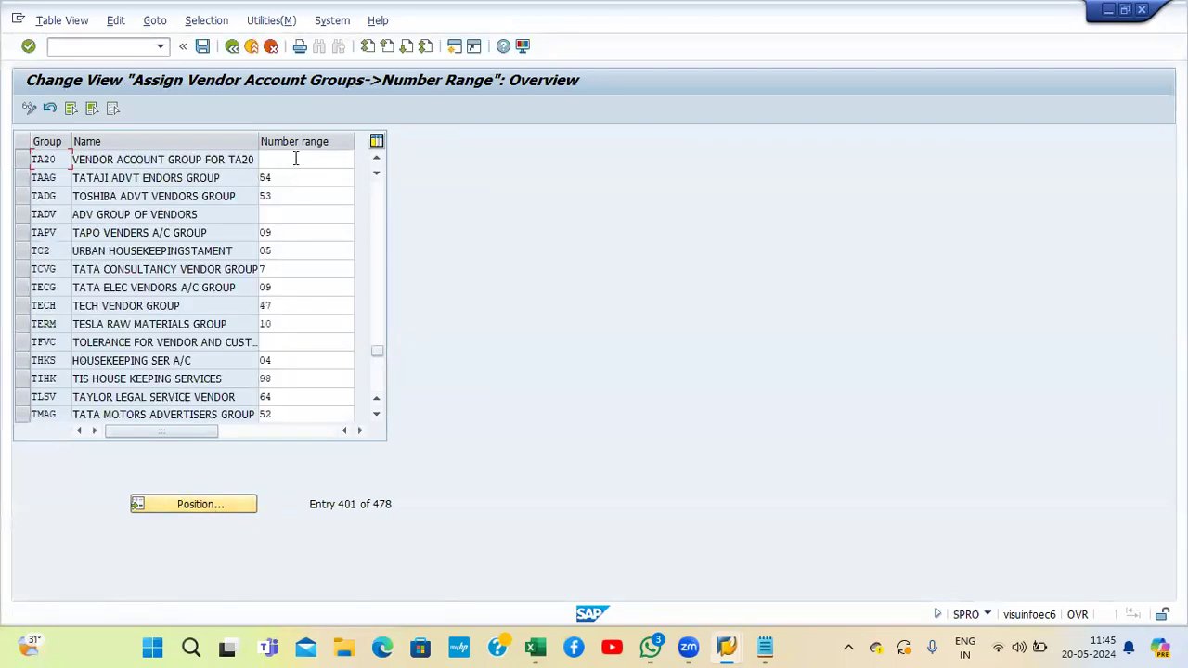
{"action": "left_click", "coordinate": [295, 159]}
{"action": "type", "text": "T2"}
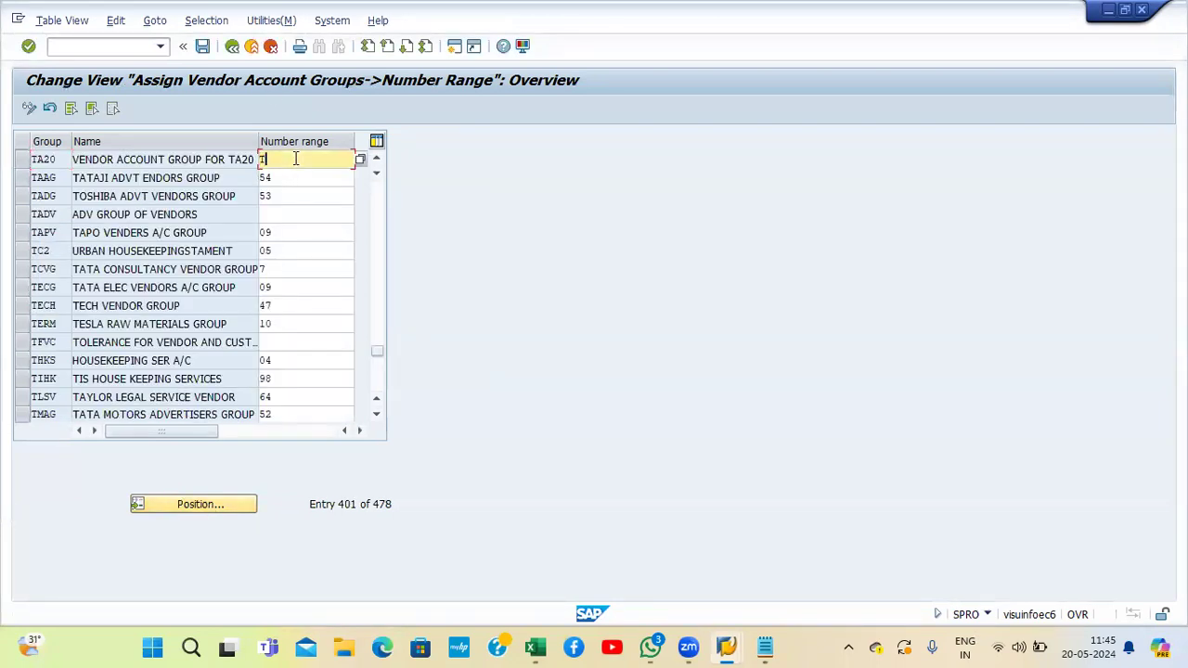
{"action": "left_click", "coordinate": [203, 45]}
{"action": "left_click", "coordinate": [256, 295]}
Step: Switch to the Excel outline and review the GL Master data entry FS00 and its reconciliation account line in H18
{"action": "mouse_move", "coordinate": [536, 647]}
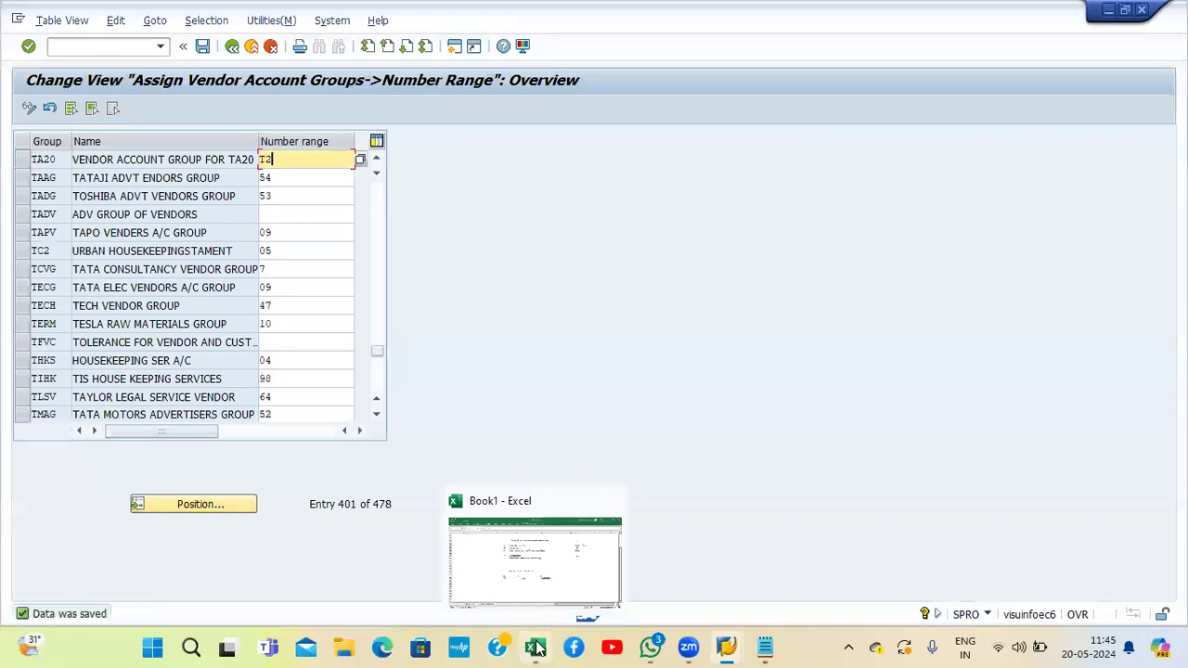
{"action": "left_click", "coordinate": [568, 574]}
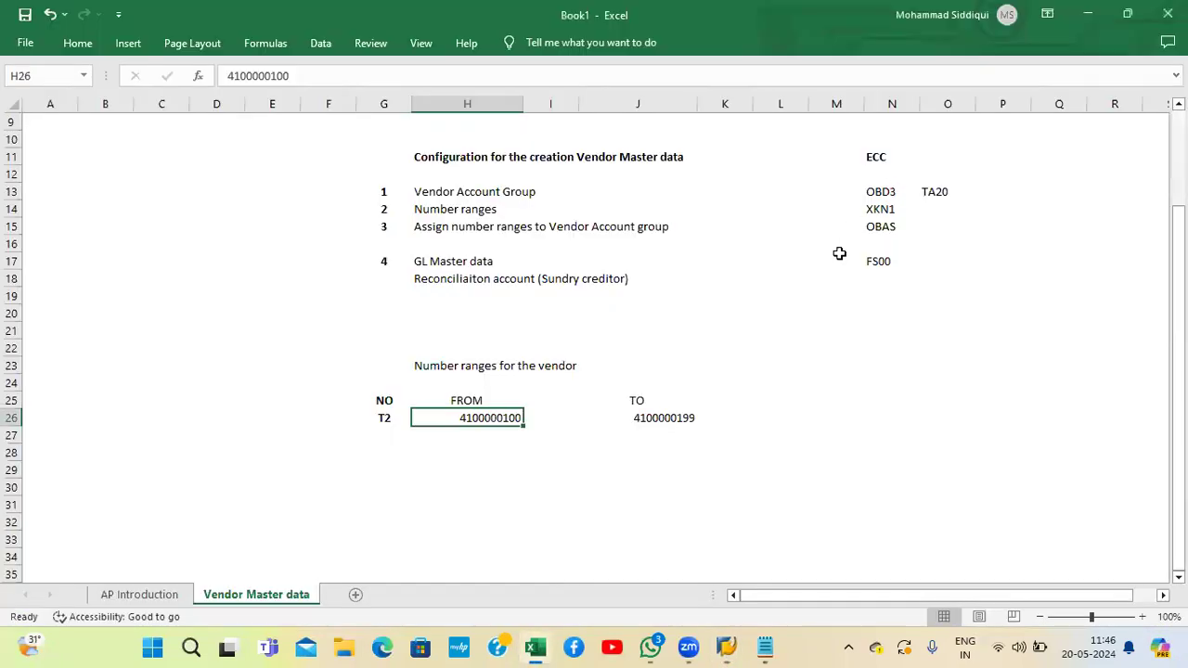
{"action": "left_click", "coordinate": [875, 266]}
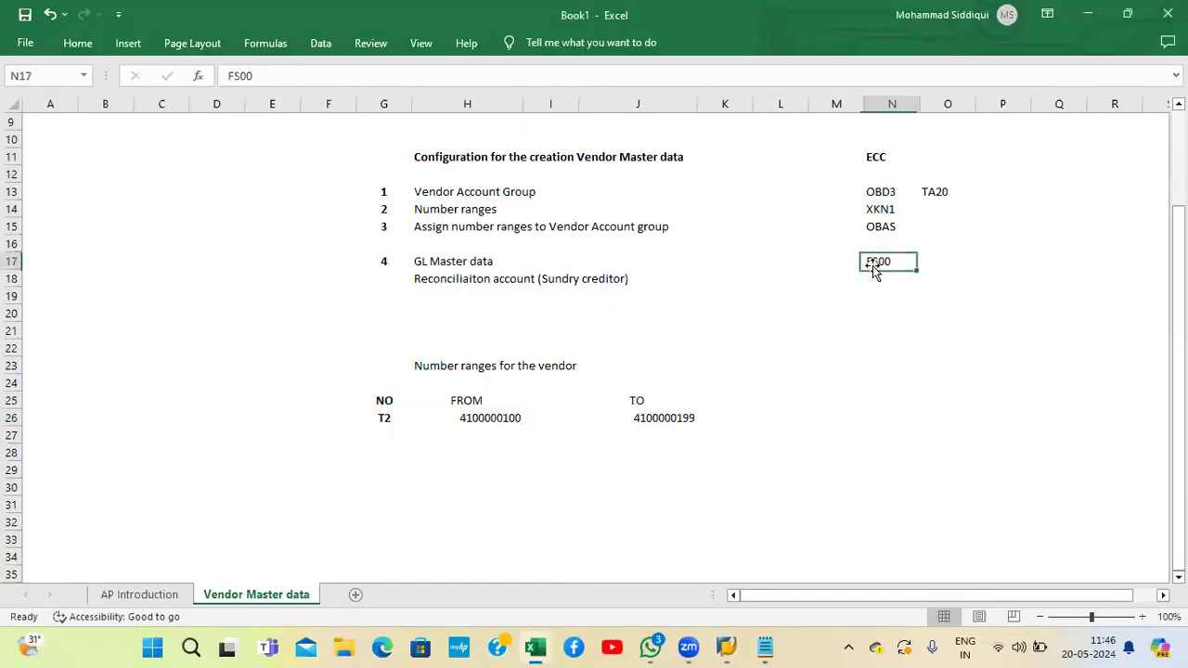
{"action": "left_click", "coordinate": [525, 280]}
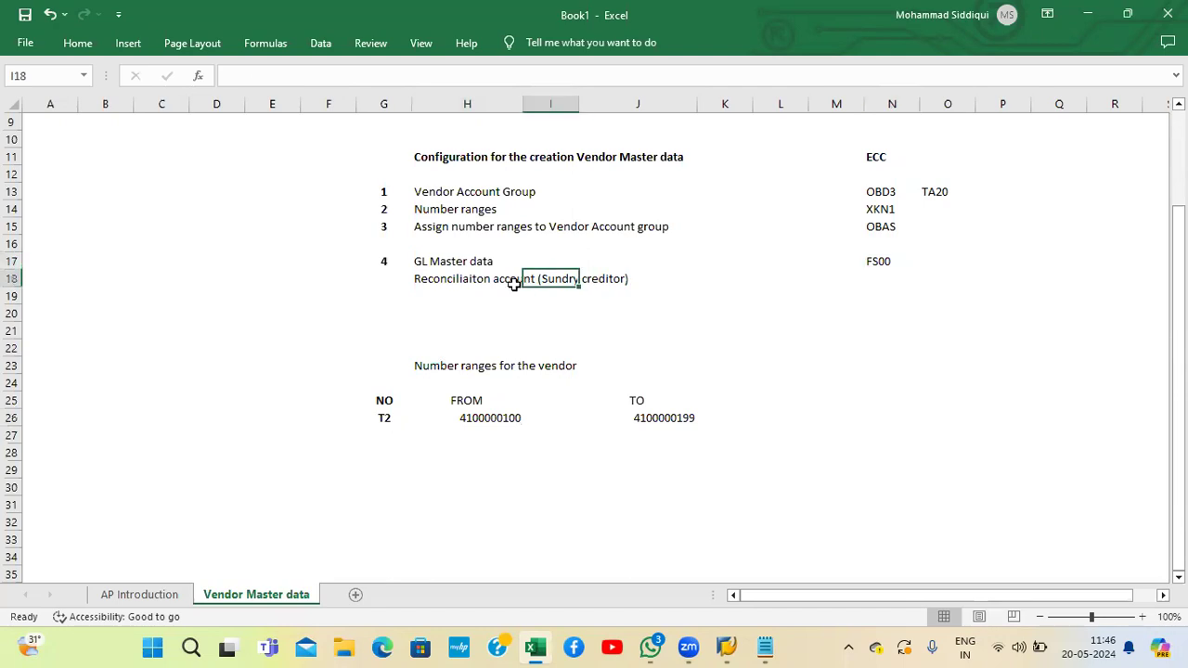
{"action": "left_click", "coordinate": [449, 279]}
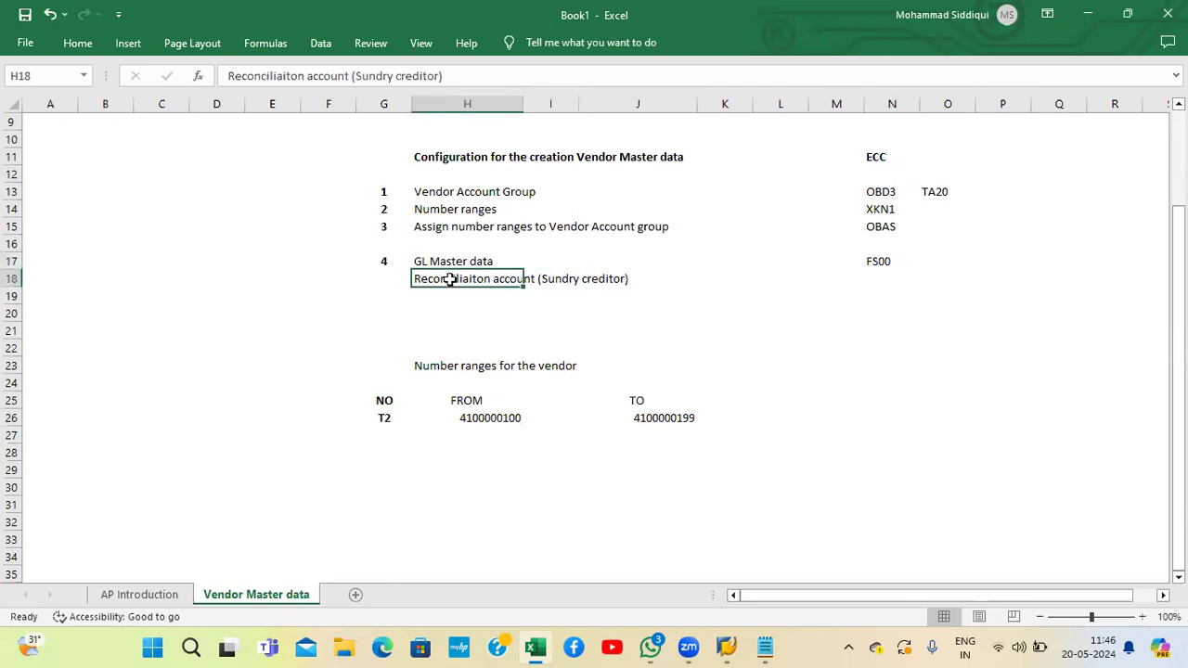
Step: Check the GL Master data transaction code in the outline, switch to SAP, leave the IMG and open FS00
{"action": "left_click", "coordinate": [873, 259]}
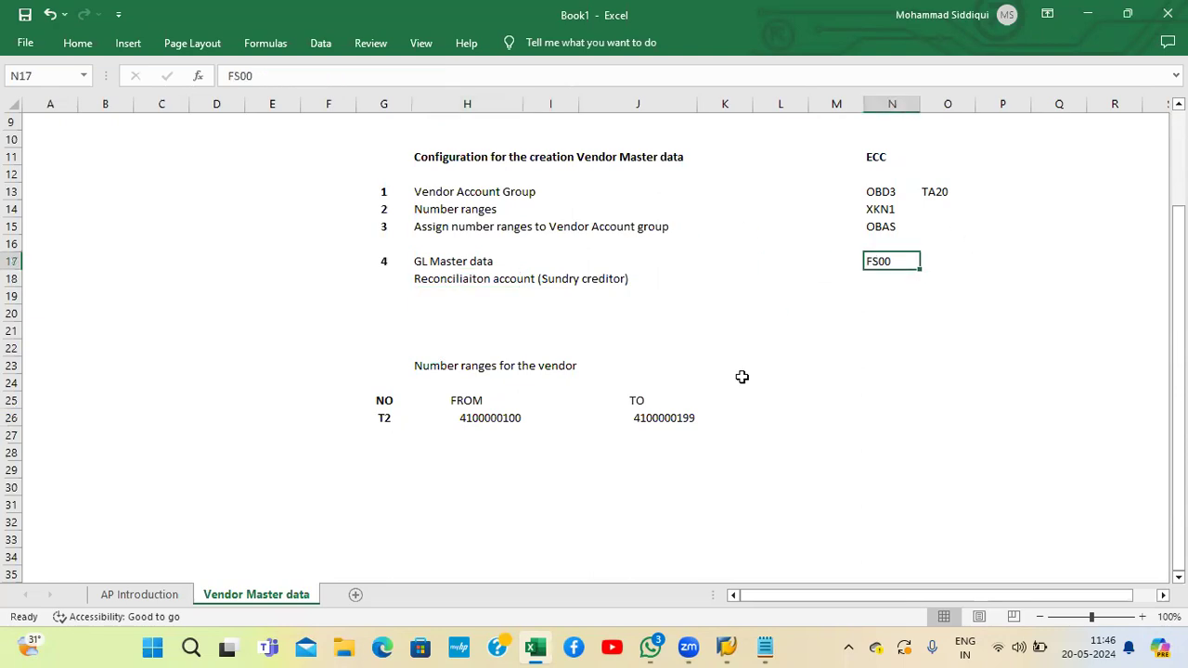
{"action": "key", "text": "alt+Tab"}
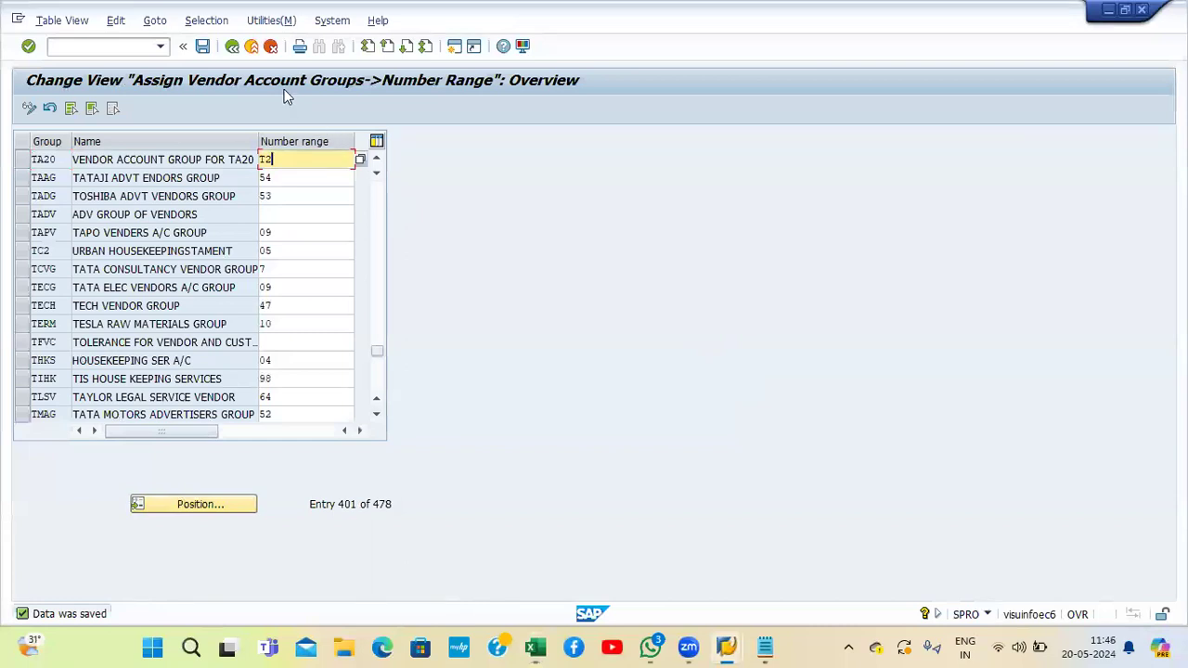
{"action": "left_click", "coordinate": [256, 49]}
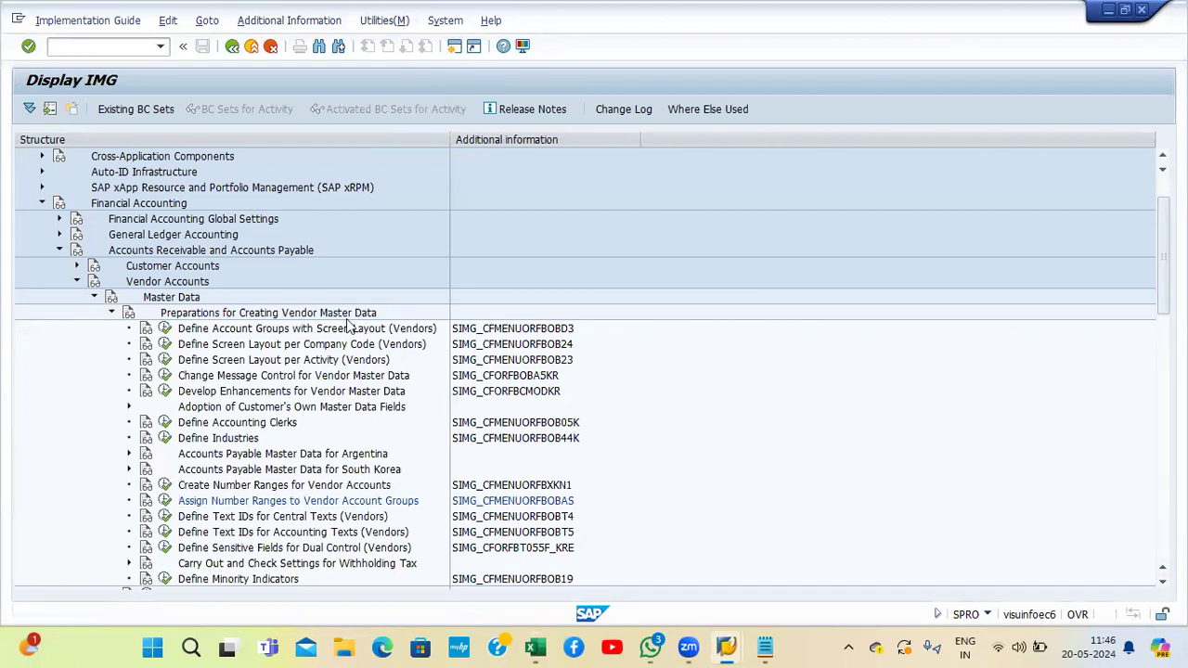
{"action": "key", "text": "F3"}
{"action": "key", "text": "F3"}
{"action": "type", "text": "FS00"}
{"action": "key", "text": "Return"}
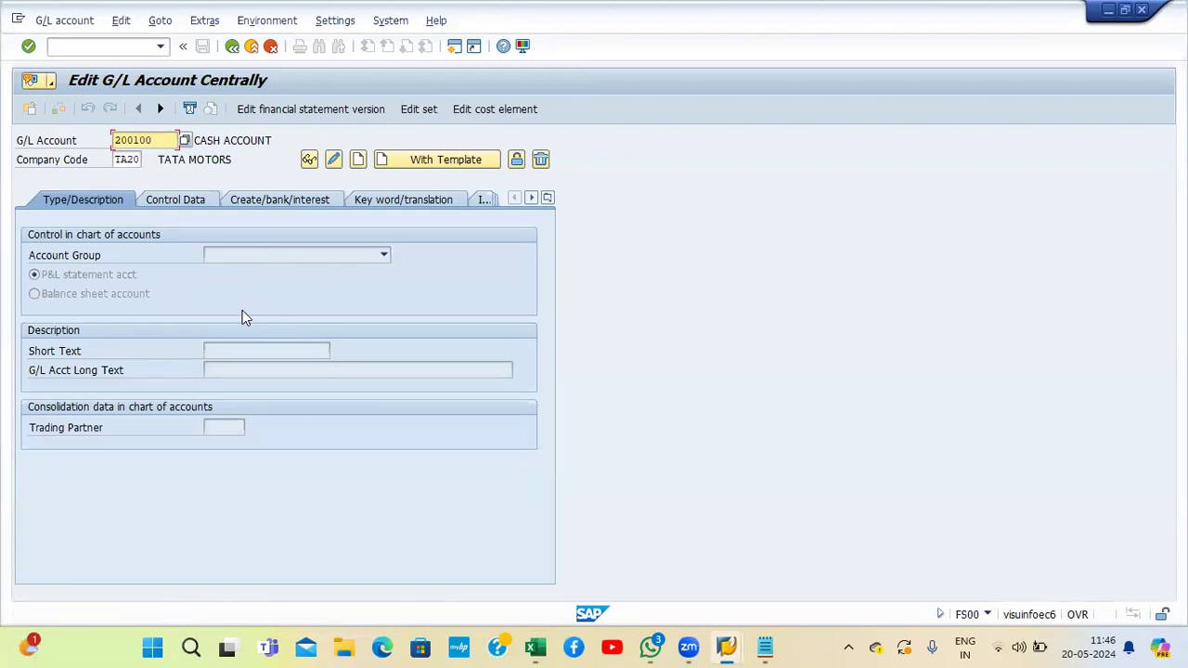
Step: Look up the existing G/L accounts in chart of accounts TA20
{"action": "left_click", "coordinate": [184, 141]}
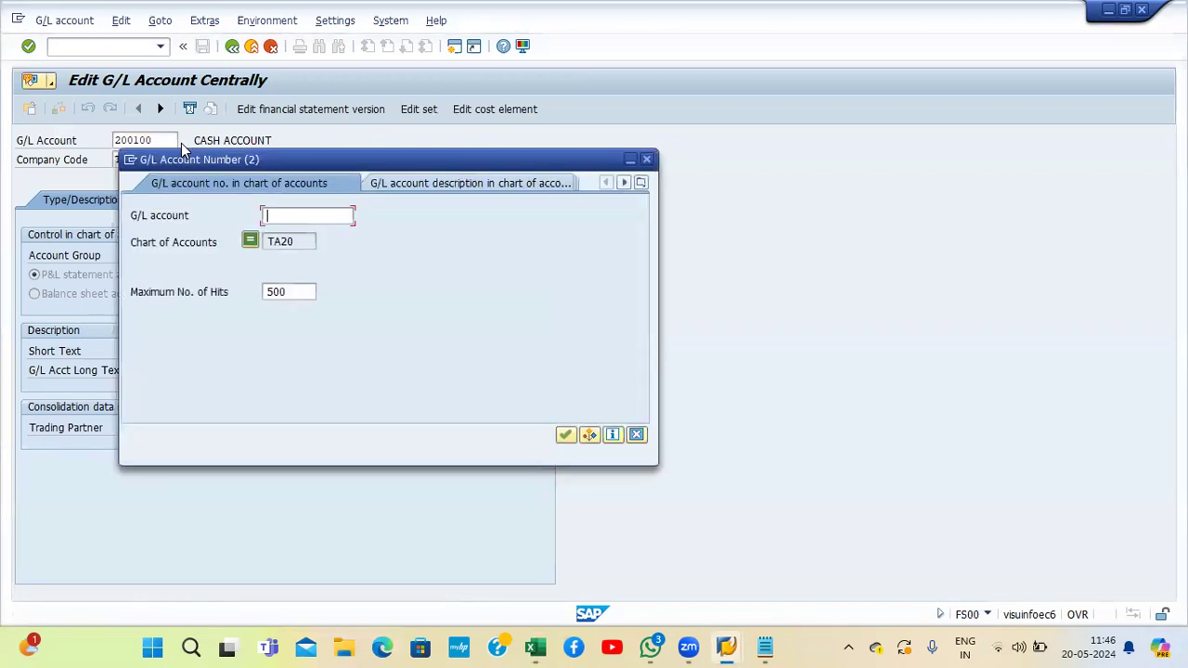
{"action": "key", "text": "Return"}
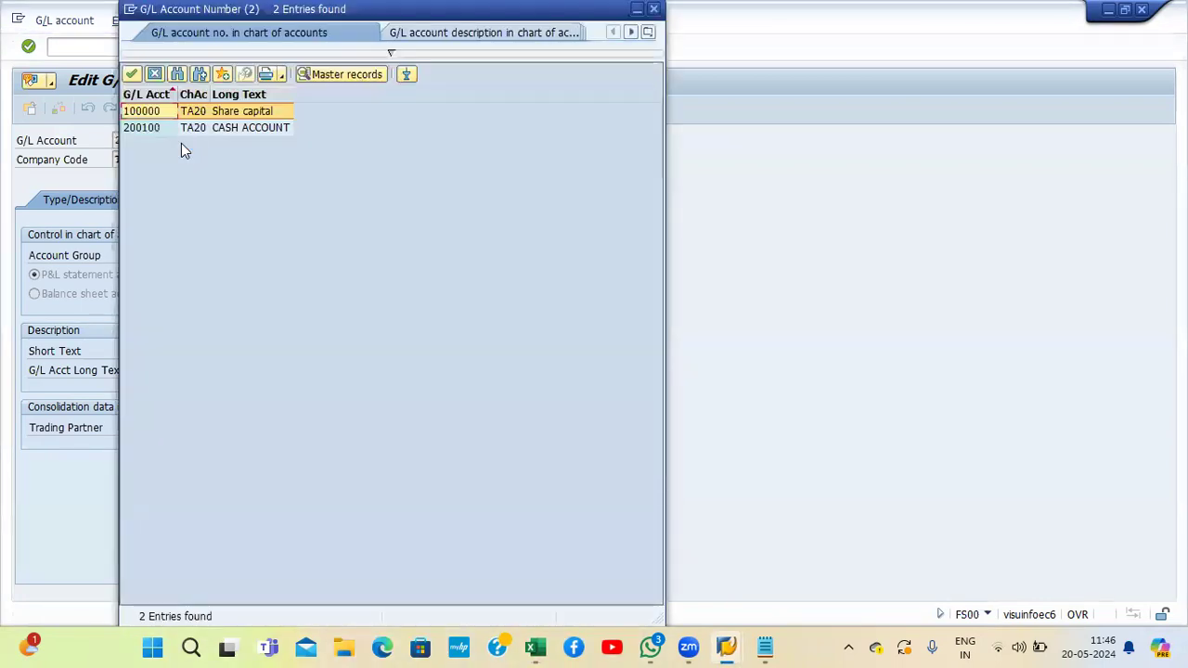
{"action": "left_click", "coordinate": [654, 9]}
Step: Try to create G/L account 100500 in company code TA20 with account group CULP Current Liabilities & Provisions
{"action": "key", "text": "Delete"}
{"action": "key", "text": "Delete"}
{"action": "key", "text": "Delete"}
{"action": "key", "text": "Delete"}
{"action": "key", "text": "Delete"}
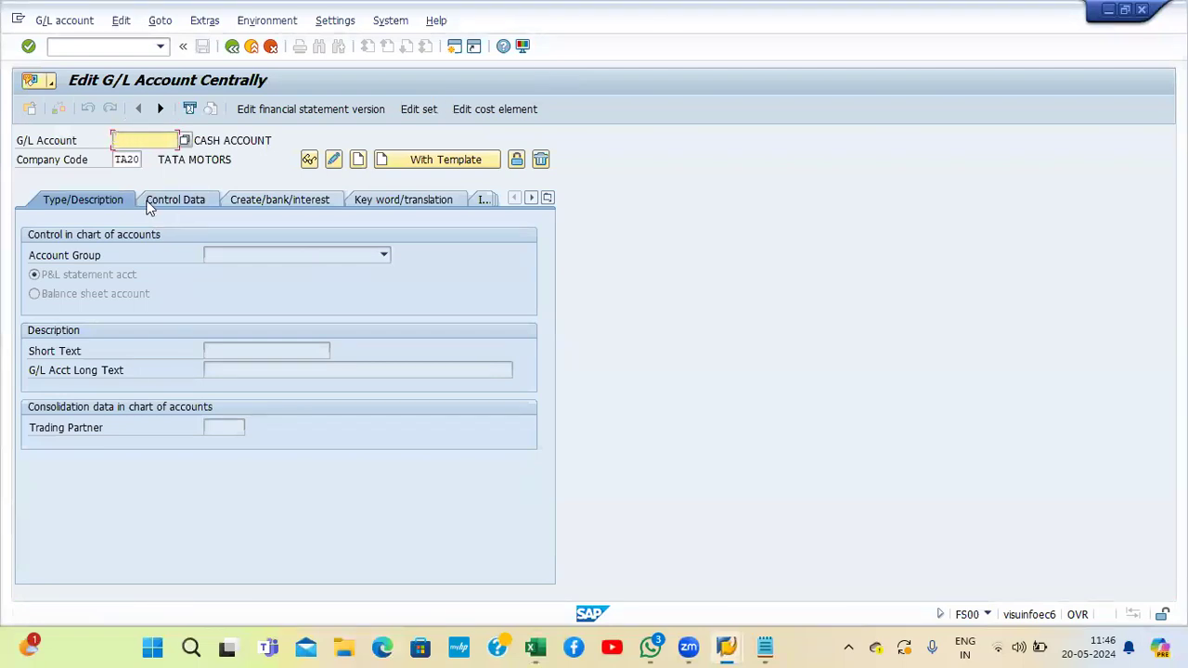
{"action": "type", "text": "100500"}
{"action": "key", "text": "Tab"}
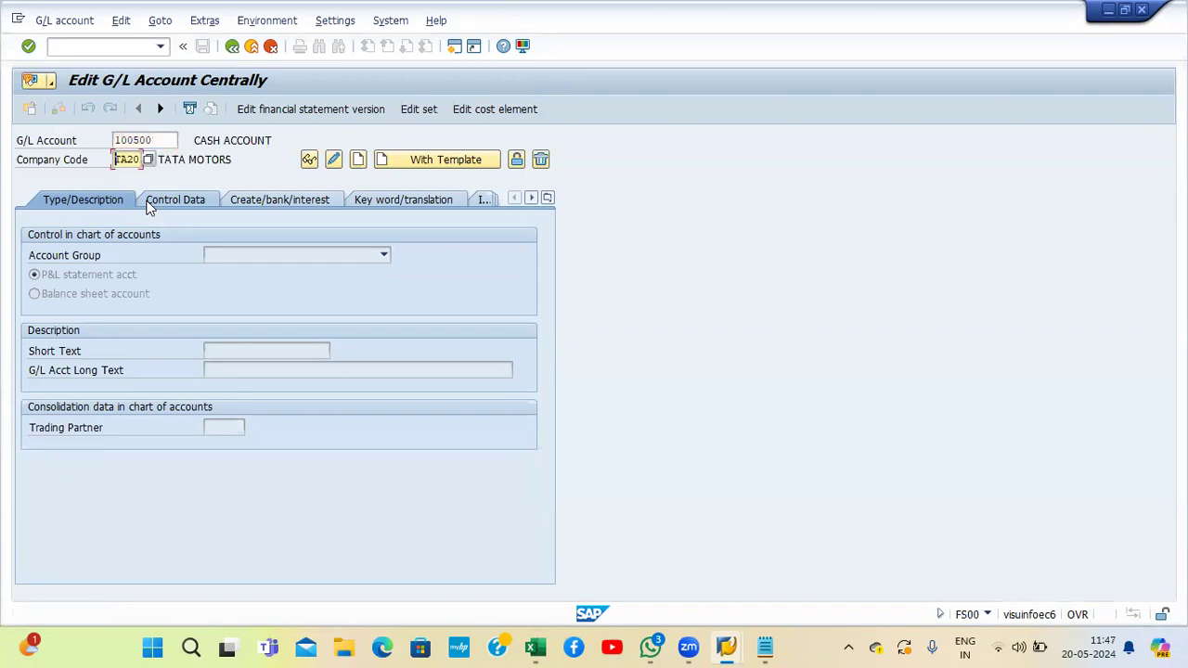
{"action": "left_click", "coordinate": [360, 161]}
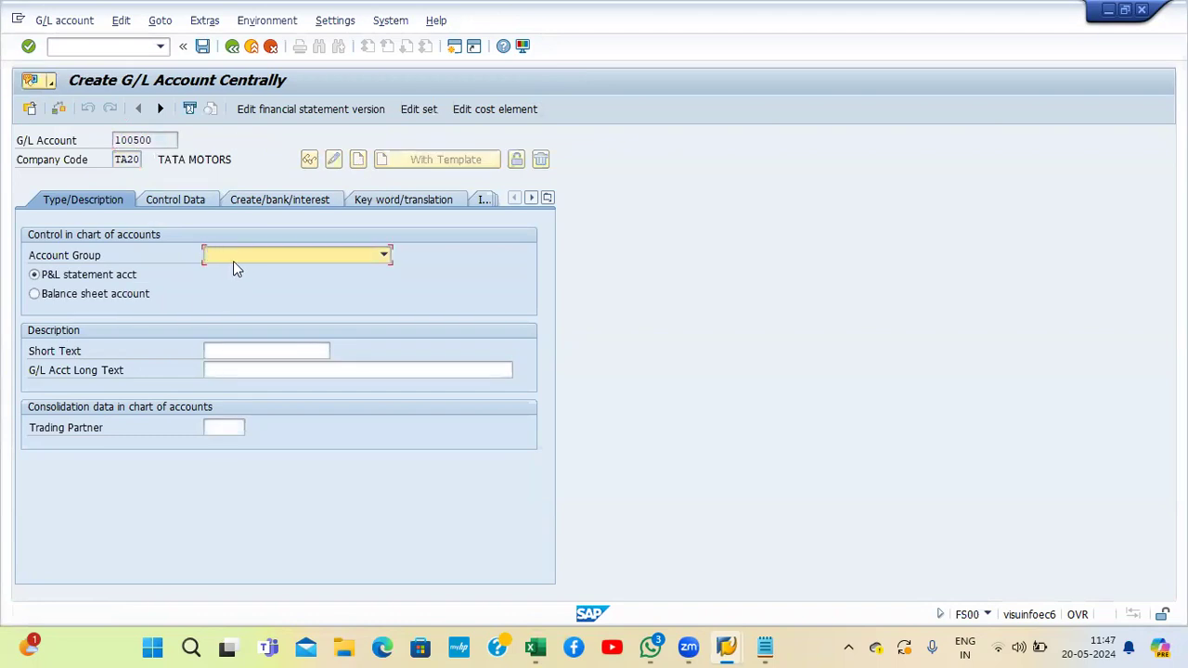
{"action": "left_click", "coordinate": [236, 257]}
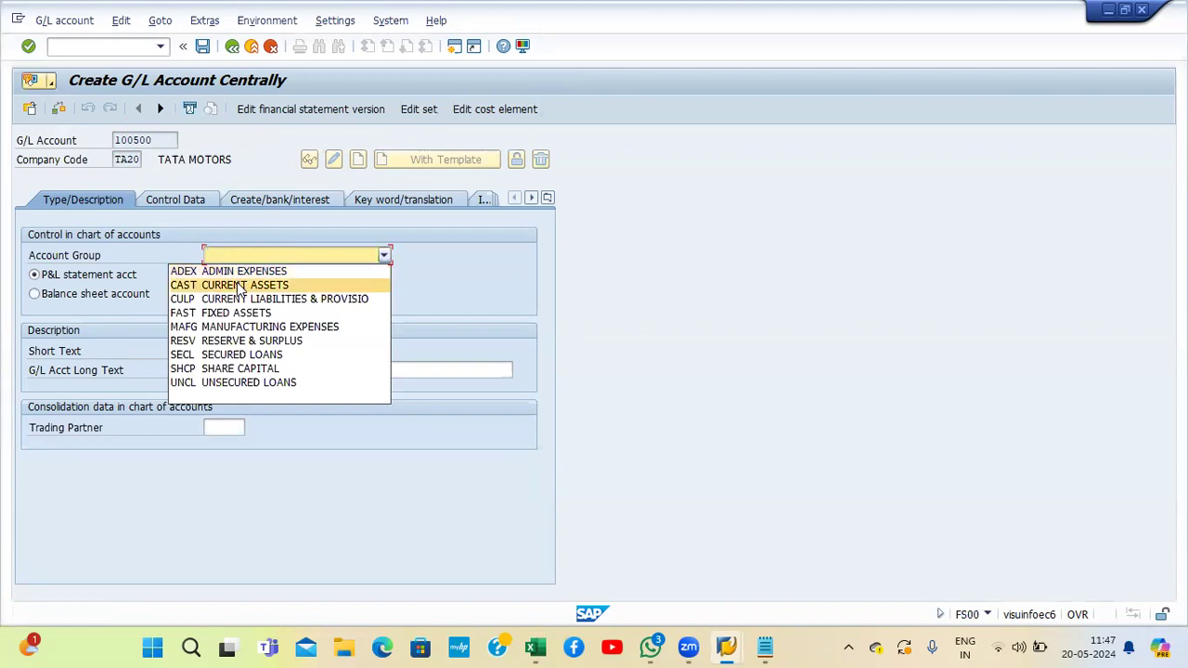
{"action": "left_click", "coordinate": [238, 299]}
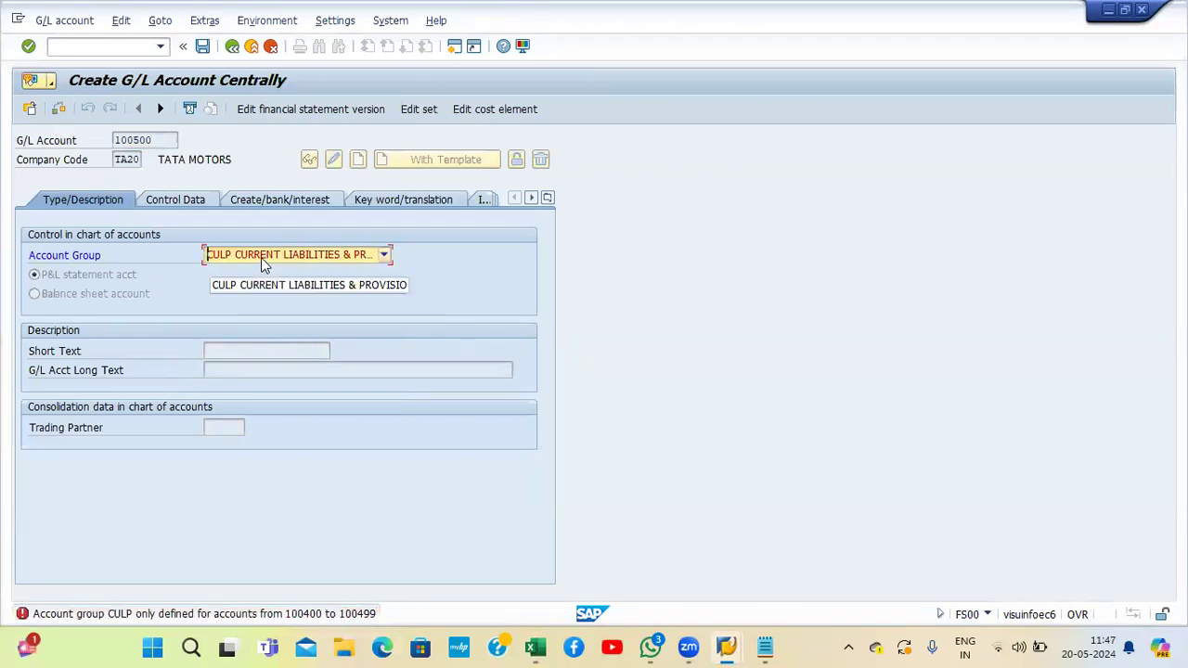
{"action": "left_click", "coordinate": [261, 256]}
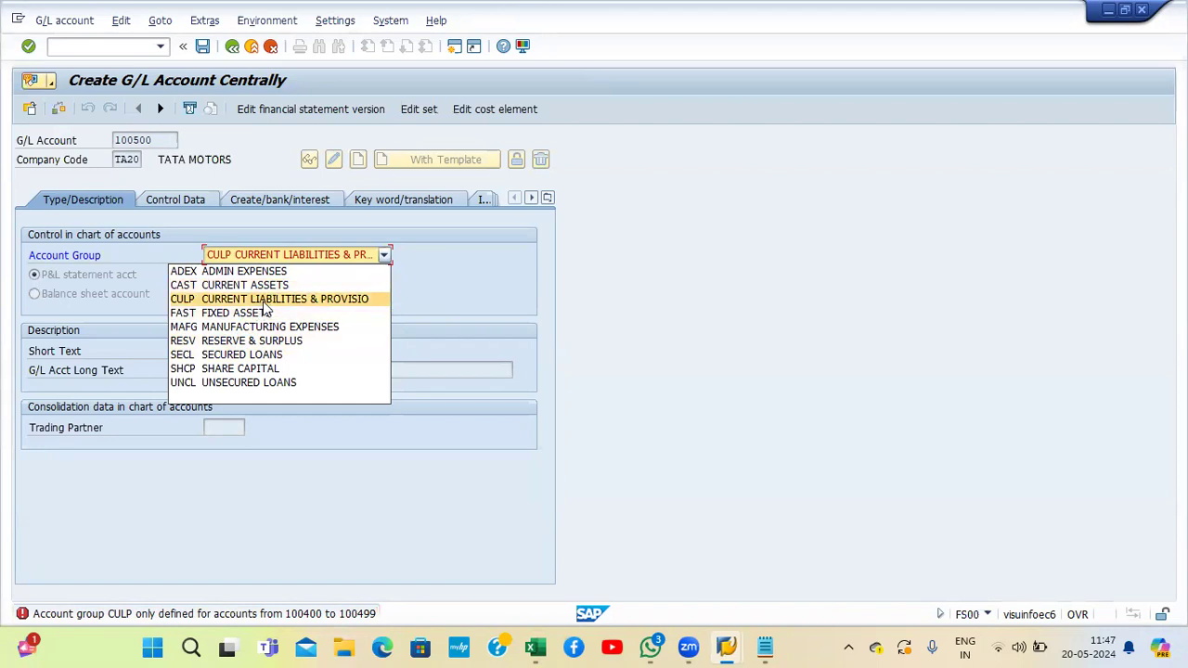
{"action": "left_click", "coordinate": [262, 300]}
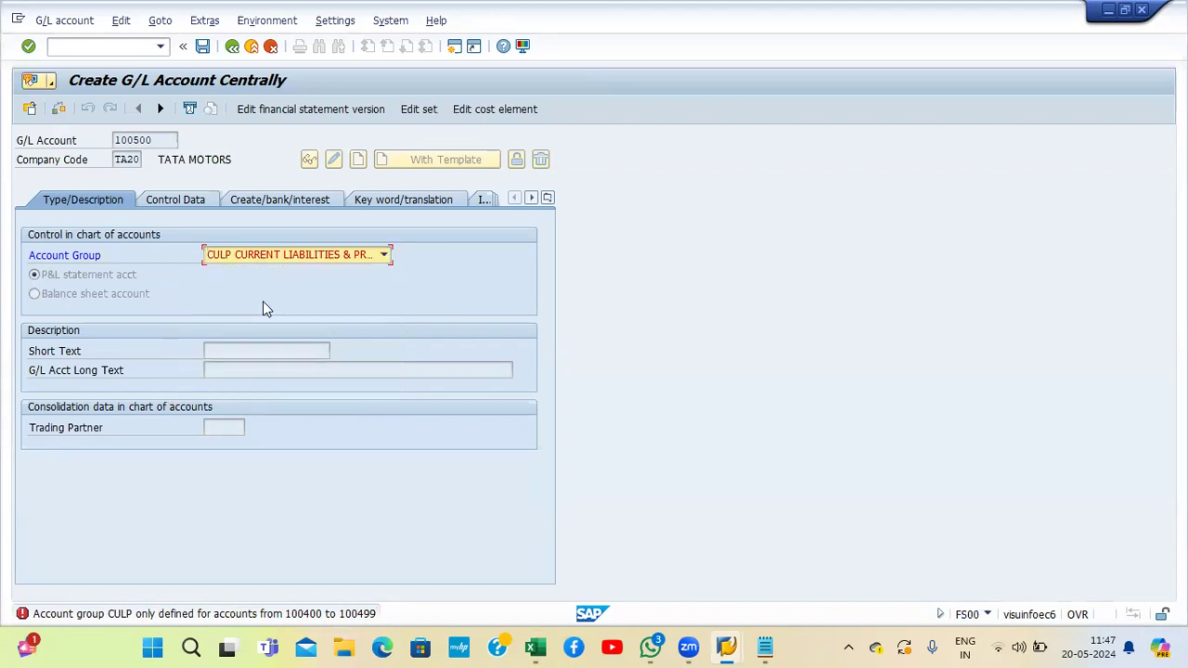
Step: Open OBD4 in a new session and locate the G/L account groups of chart of accounts TA20 to check their number ranges
{"action": "left_click", "coordinate": [453, 50]}
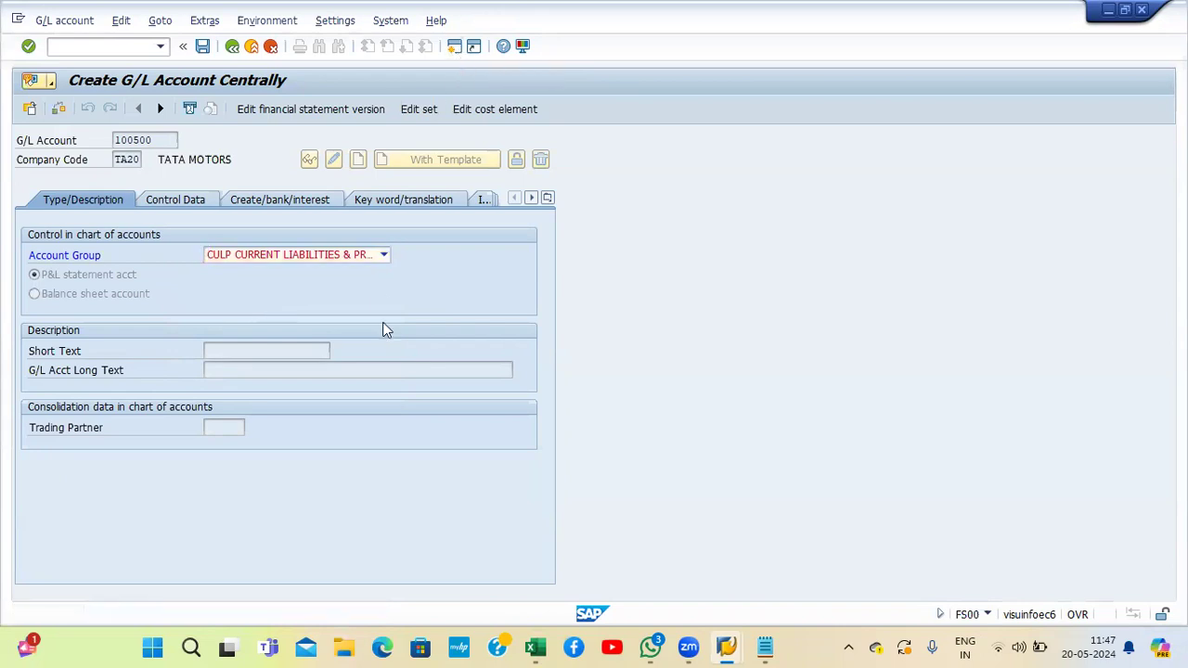
{"action": "type", "text": "OB"}
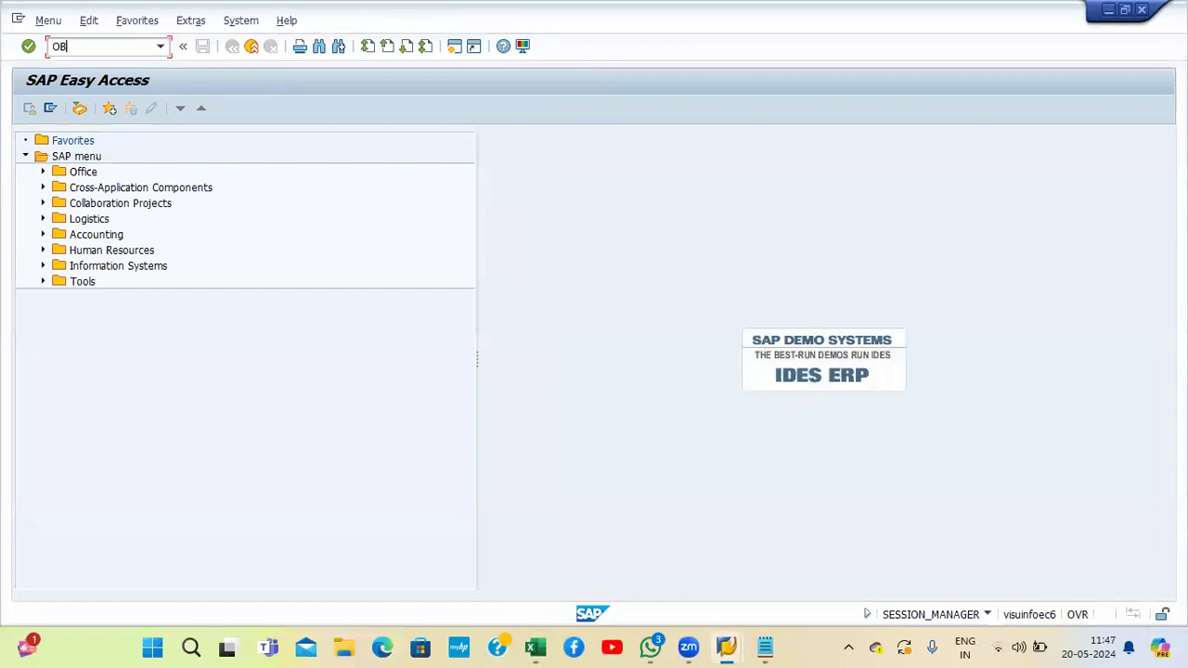
{"action": "type", "text": "D4"}
{"action": "key", "text": "Return"}
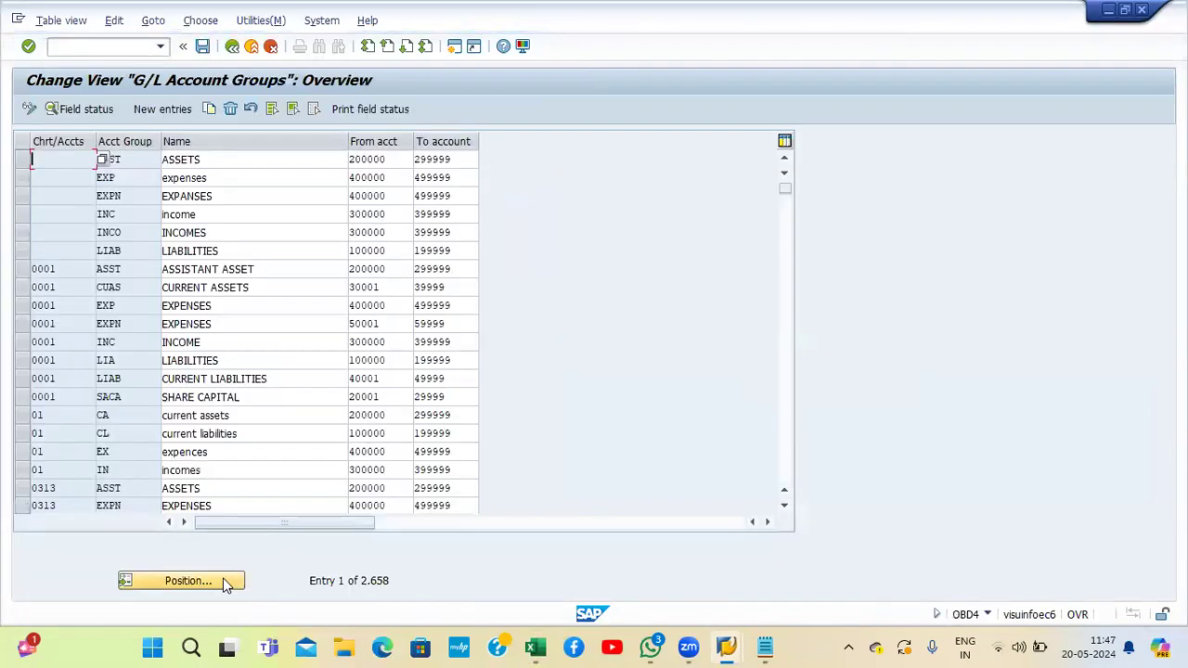
{"action": "left_click", "coordinate": [220, 579]}
{"action": "type", "text": "TA20"}
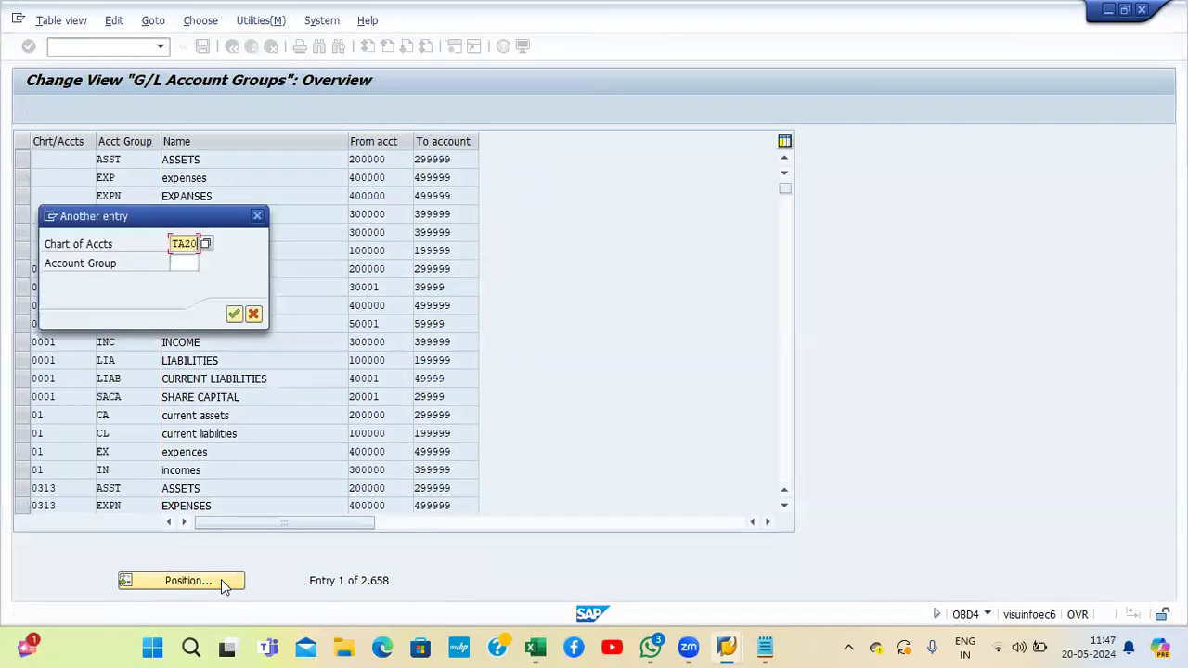
{"action": "key", "text": "Return"}
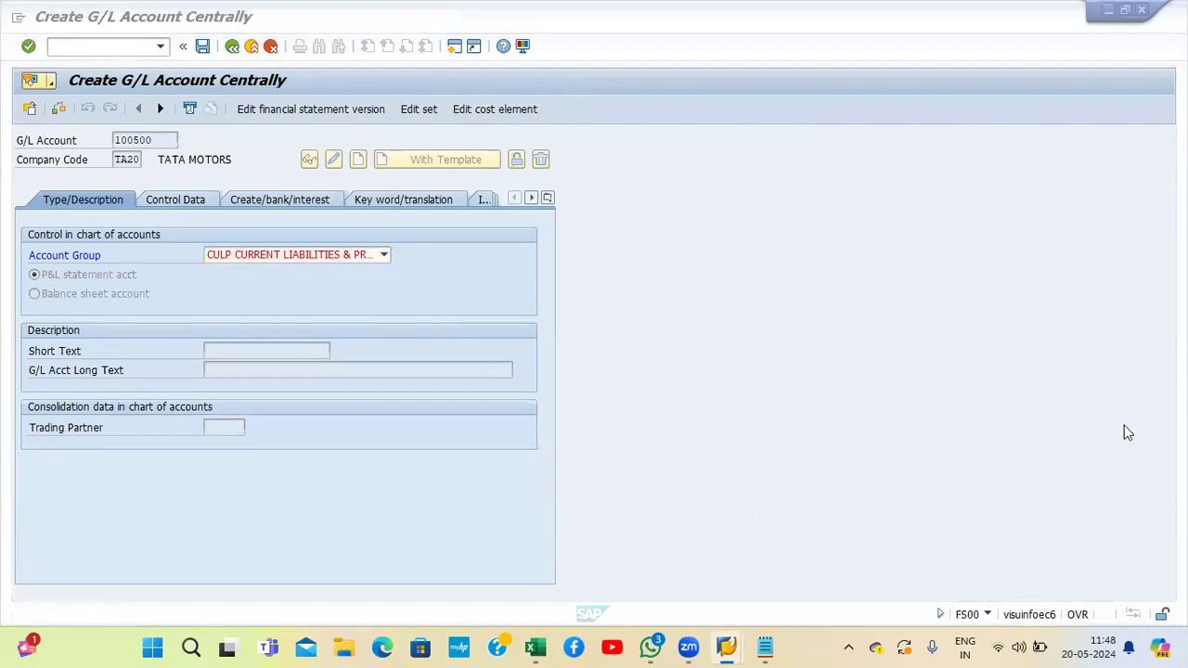
Step: Return to the session with account 100500, abandon its creation and reopen FS00
{"action": "left_click", "coordinate": [255, 49]}
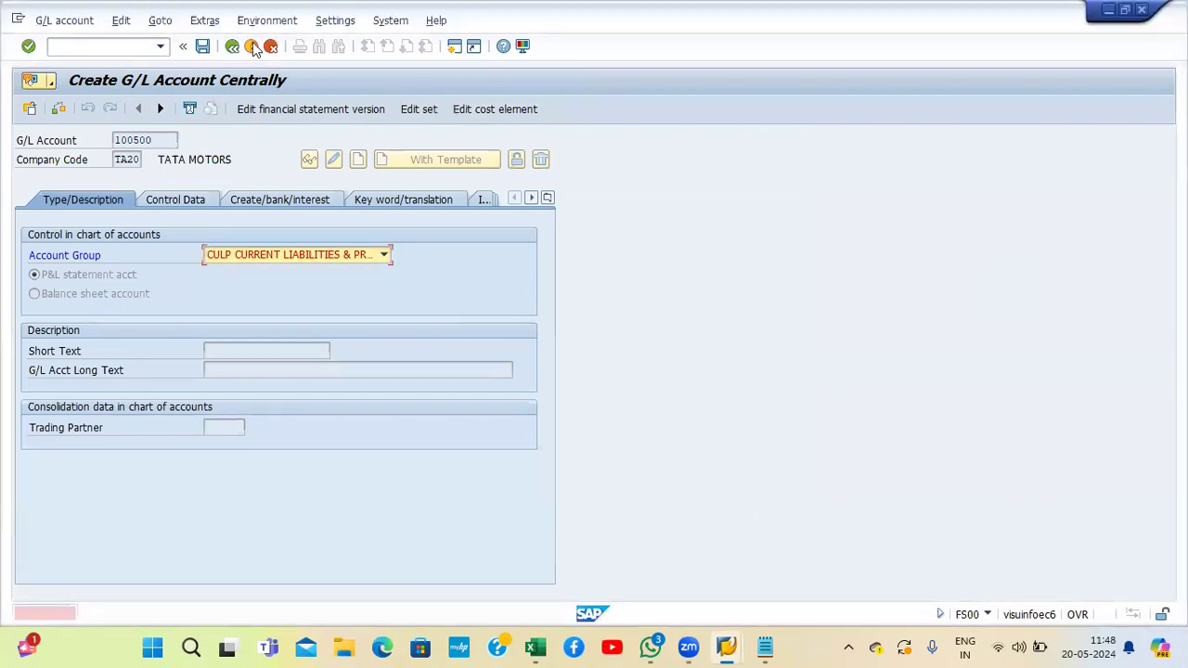
{"action": "left_click", "coordinate": [253, 46]}
{"action": "left_click", "coordinate": [304, 325]}
{"action": "type", "text": "FS00"}
{"action": "key", "text": "Return"}
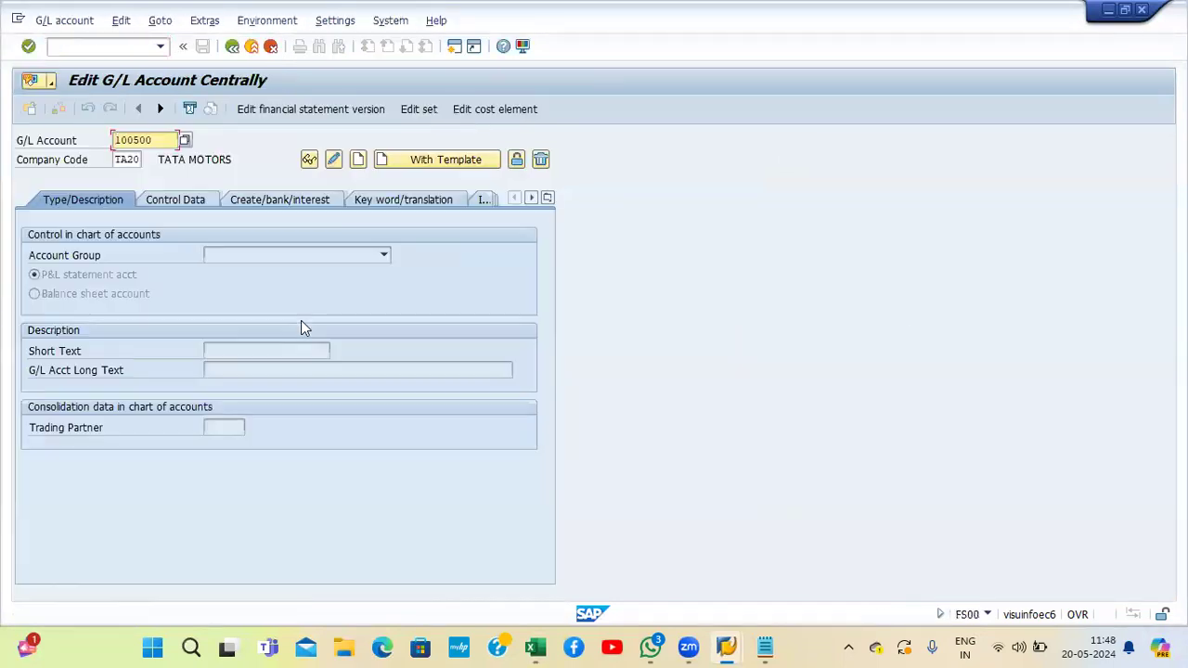
Step: Start creating G/L account 100400 in company code TA20 with account group CULP as a balance sheet account
{"action": "type", "text": "100400"}
{"action": "left_click", "coordinate": [360, 161]}
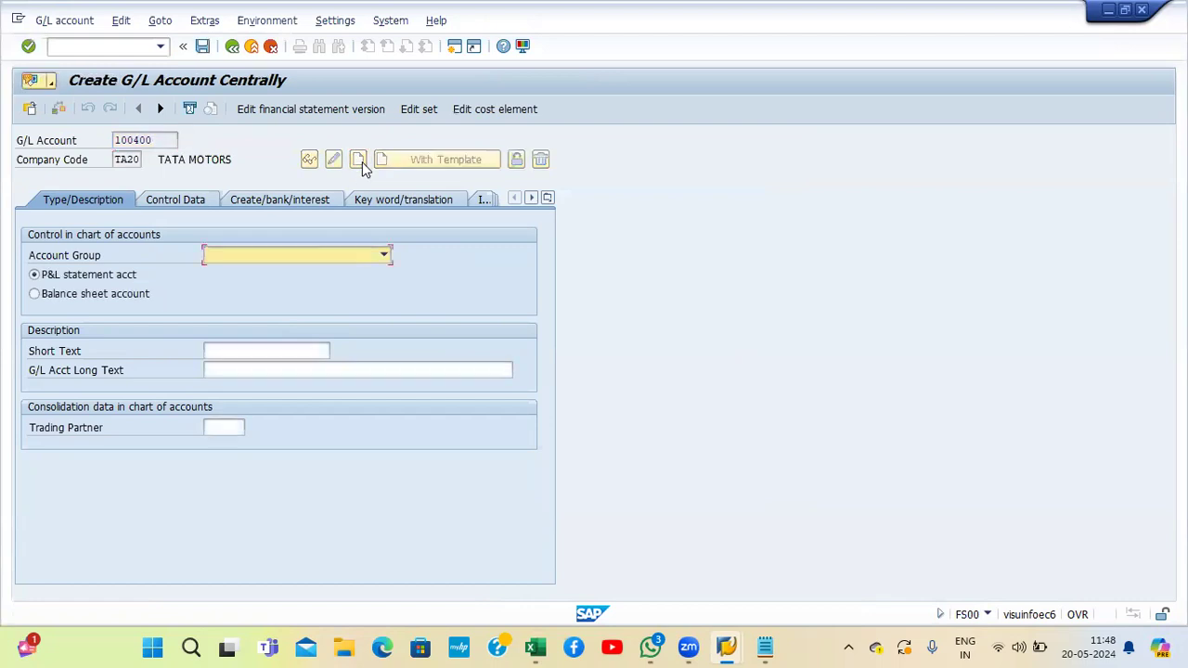
{"action": "left_click", "coordinate": [246, 256]}
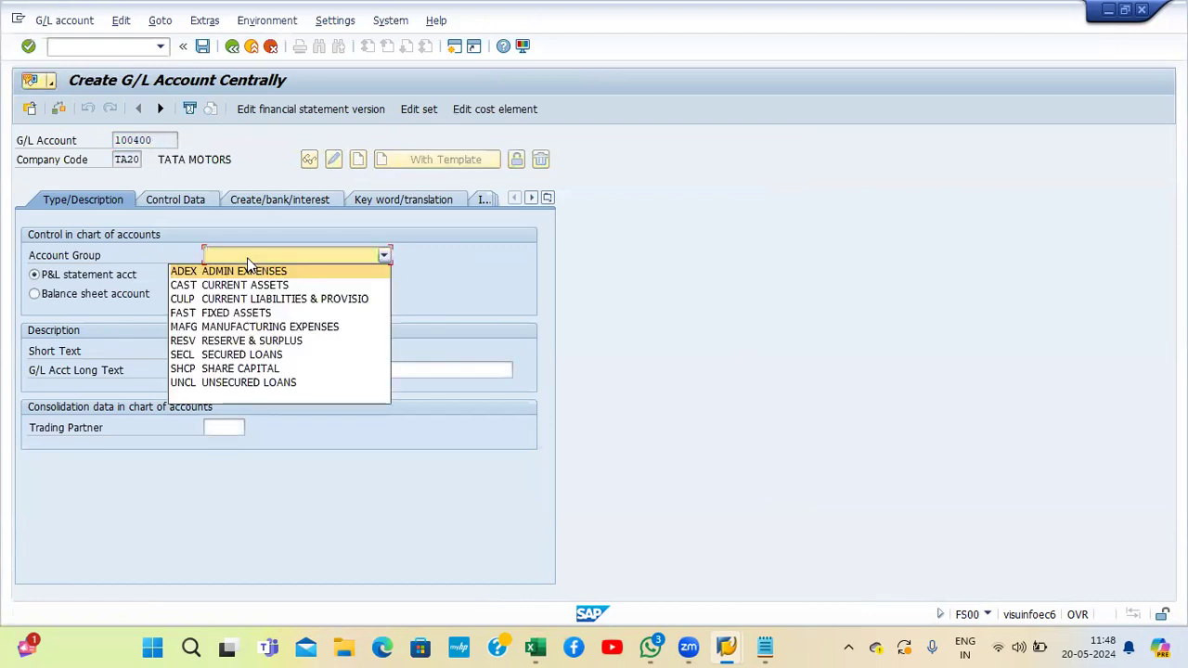
{"action": "left_click", "coordinate": [244, 301]}
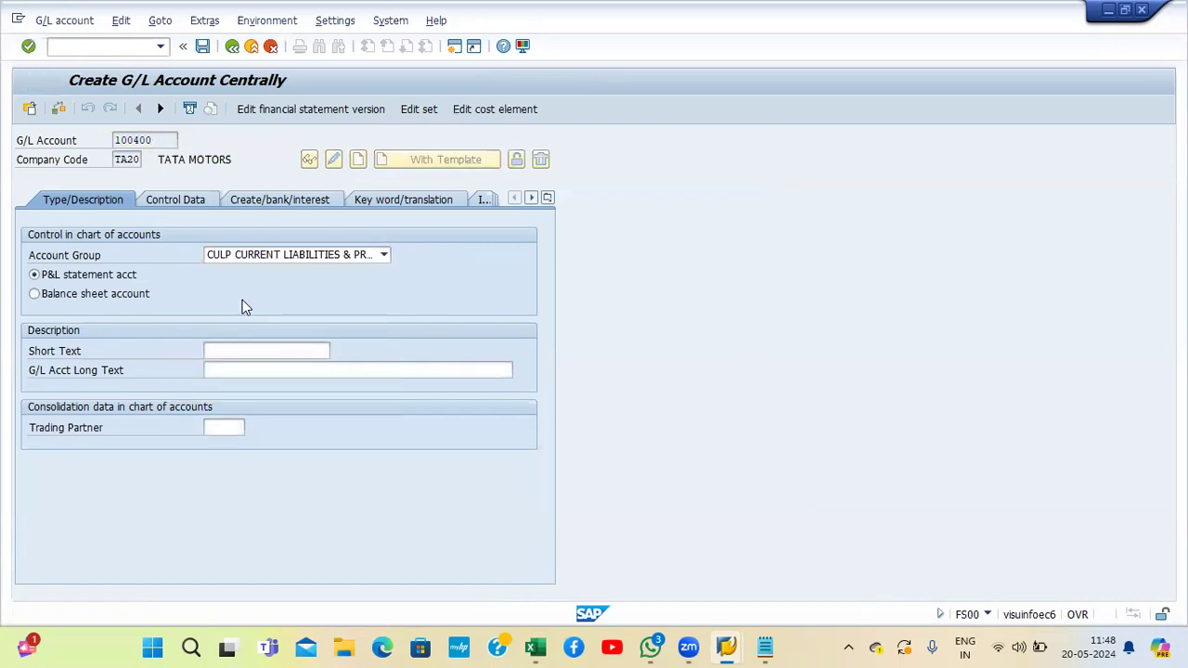
{"action": "left_click", "coordinate": [125, 297]}
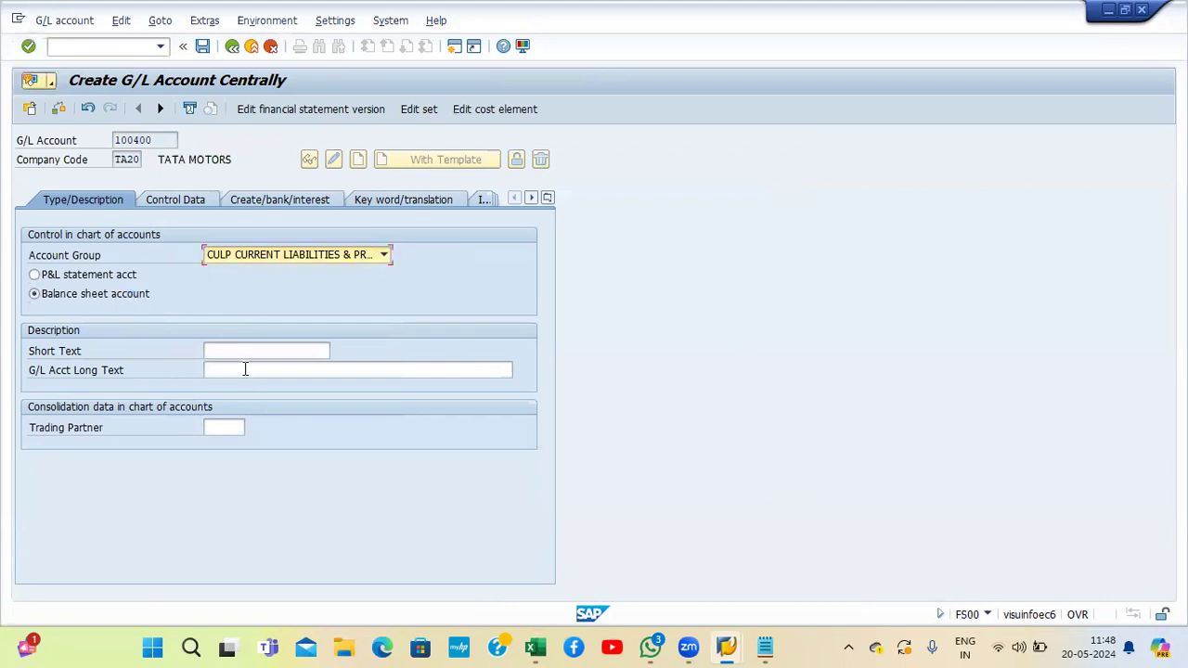
Step: Enter SUNDRY CREDITOR as both the short text and the G/L account long text
{"action": "left_click", "coordinate": [239, 351]}
{"action": "type", "text": "SU"}
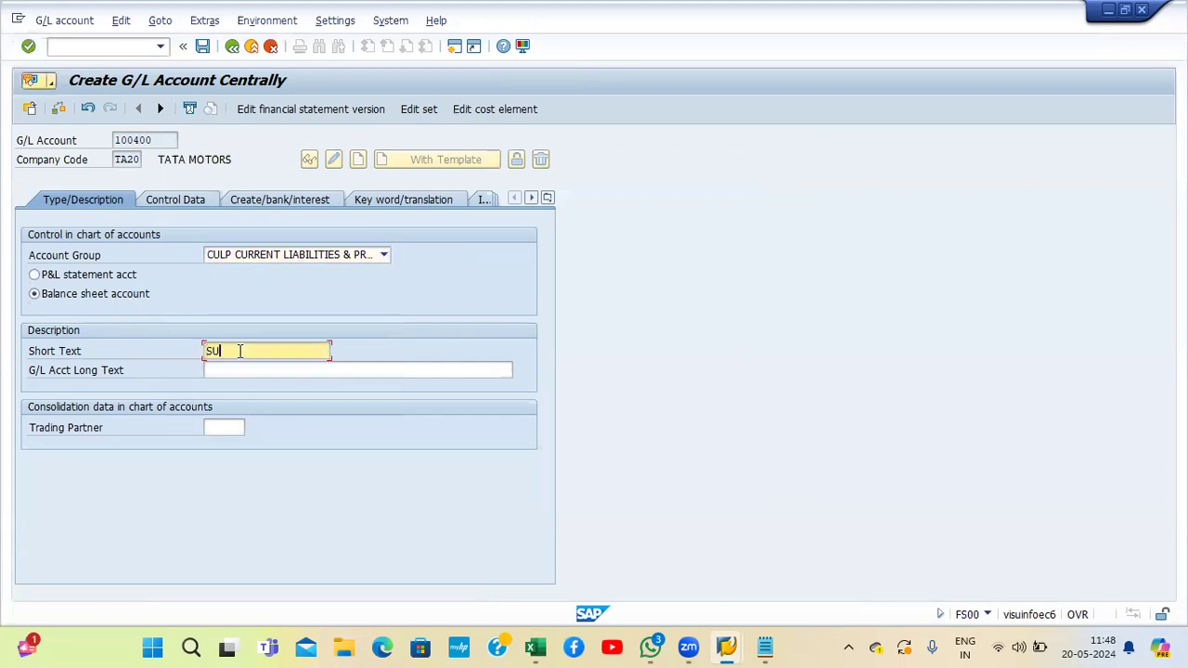
{"action": "type", "text": "NDRY CREDITOR"}
{"action": "key", "text": "ctrl+shift+Left"}
{"action": "key", "text": "ctrl+shift+Left"}
{"action": "key", "text": "ctrl+c"}
{"action": "key", "text": "Tab"}
{"action": "key", "text": "ctrl+v"}
{"action": "key", "text": "Return"}
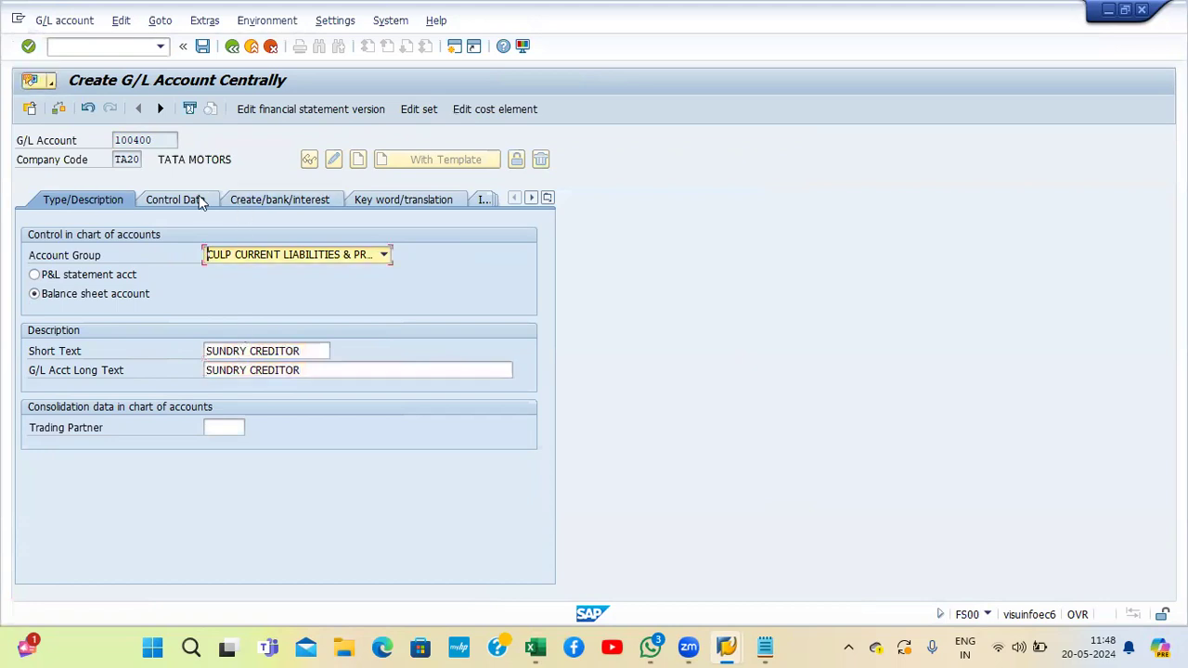
Step: In the control data, set the reconciliation account type to K Vendors and the sort key to 012
{"action": "left_click", "coordinate": [190, 201]}
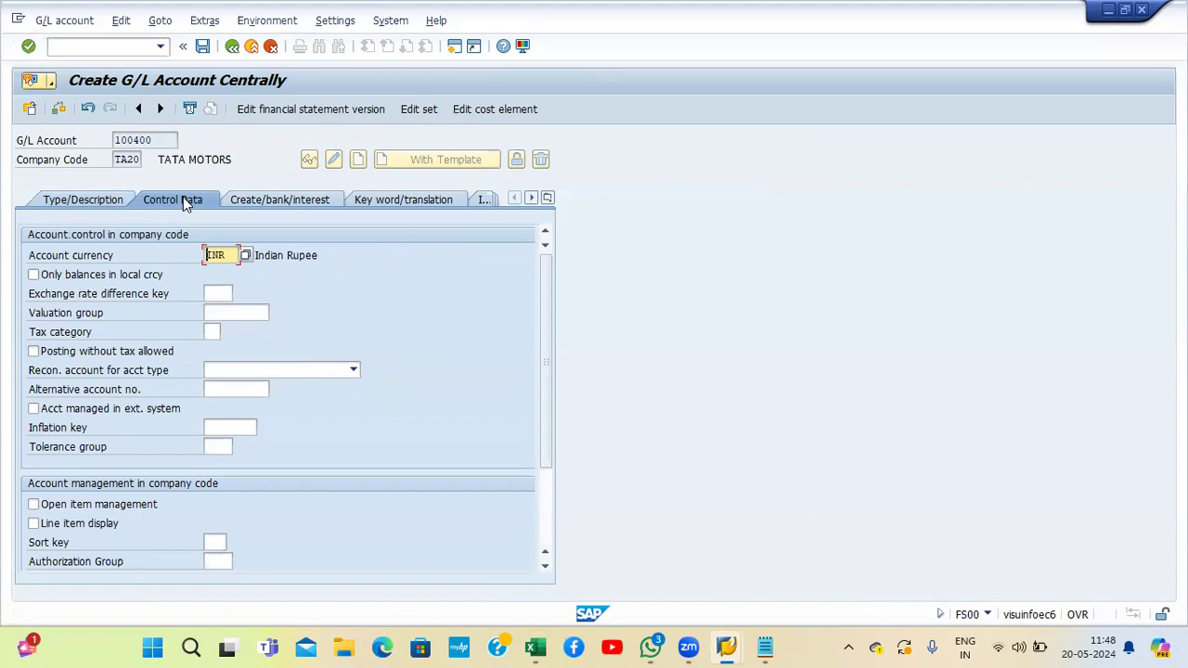
{"action": "left_click", "coordinate": [232, 374]}
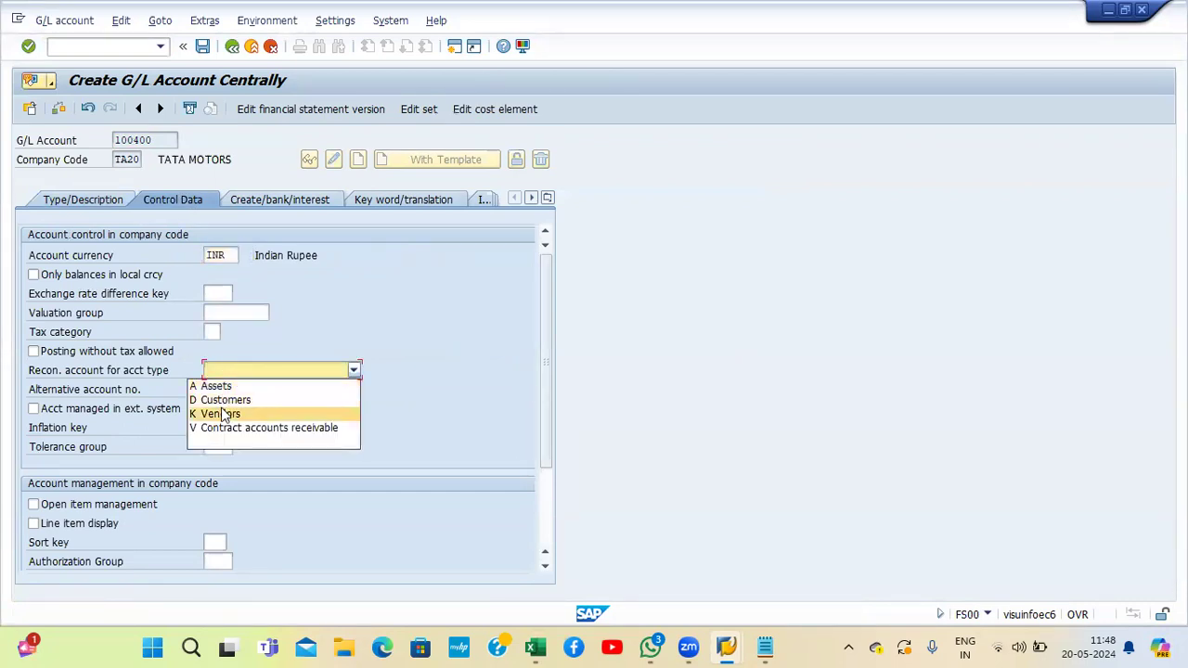
{"action": "left_click", "coordinate": [222, 414]}
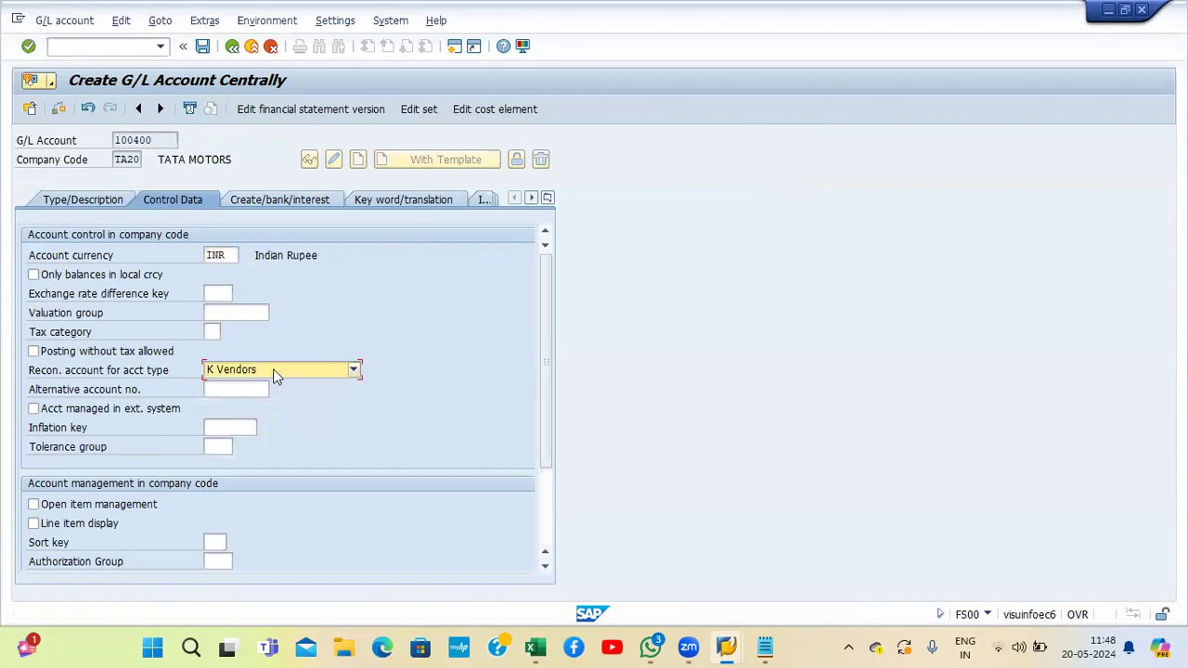
{"action": "left_click", "coordinate": [205, 540]}
{"action": "type", "text": "012"}
{"action": "key", "text": "Return"}
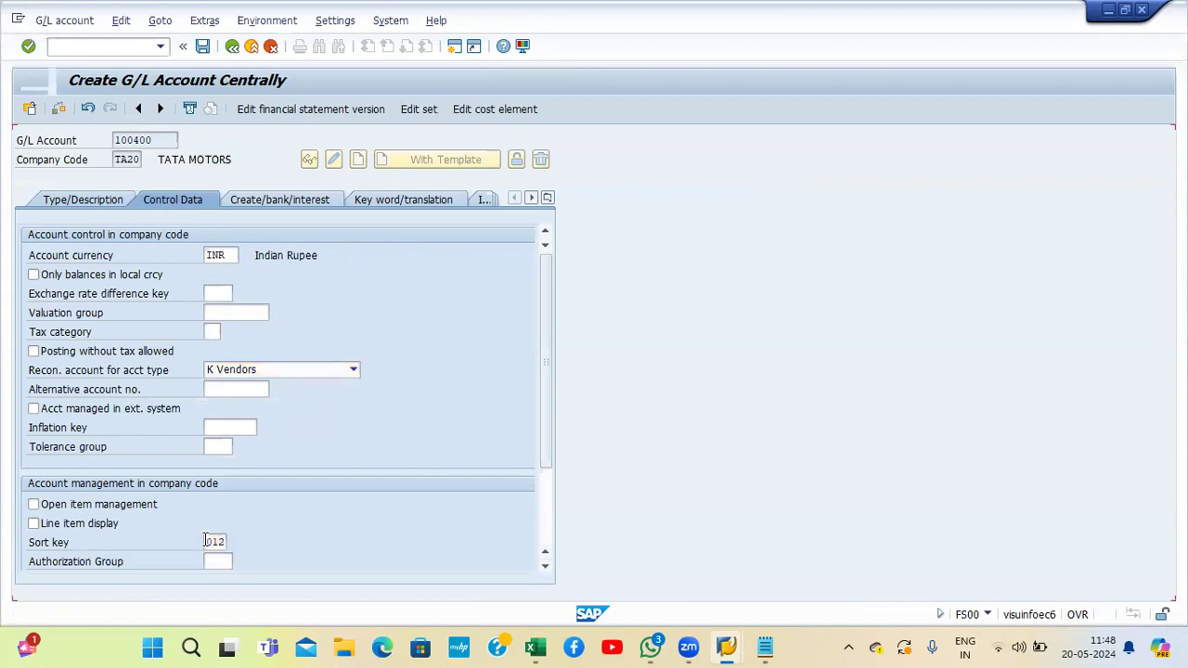
Step: Assign field status group G067 to account 100400, save it despite the warnings and leave FS00
{"action": "left_click", "coordinate": [315, 199]}
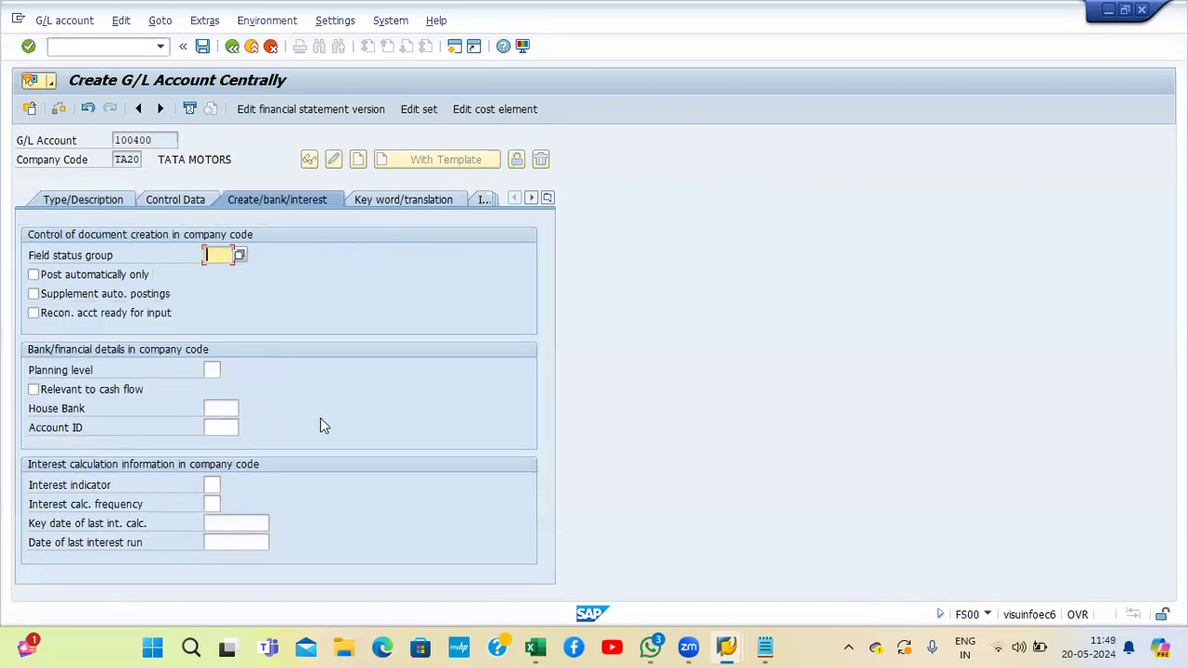
{"action": "type", "text": "G067"}
{"action": "key", "text": "Return"}
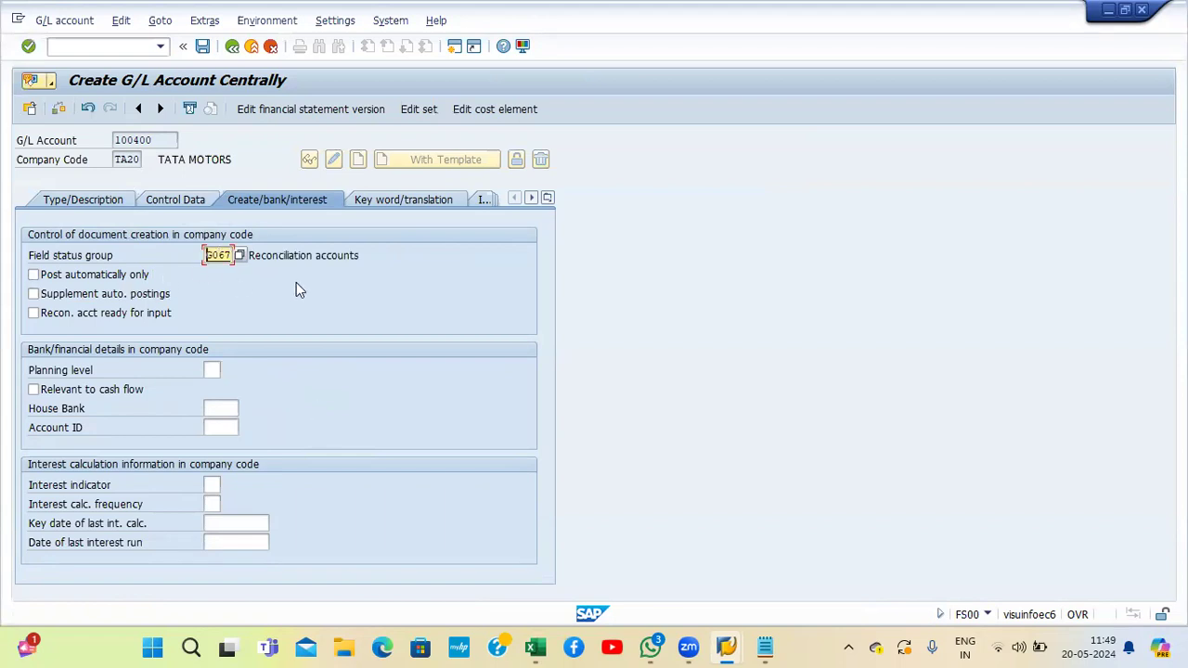
{"action": "left_click", "coordinate": [202, 46]}
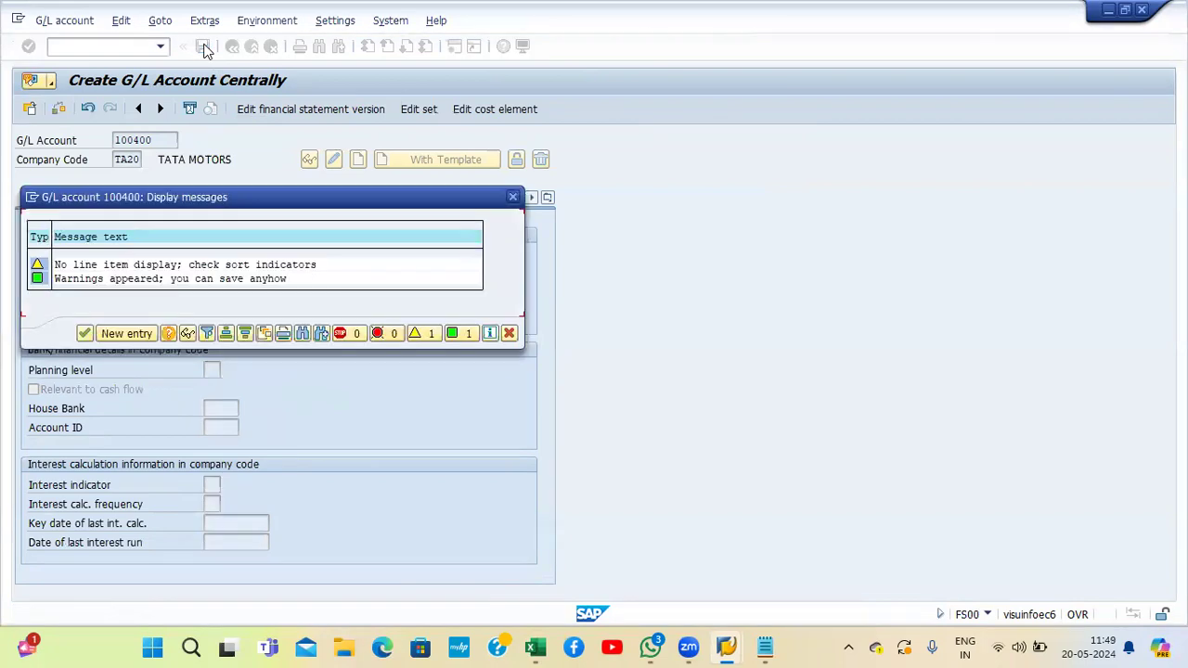
{"action": "left_click", "coordinate": [84, 333]}
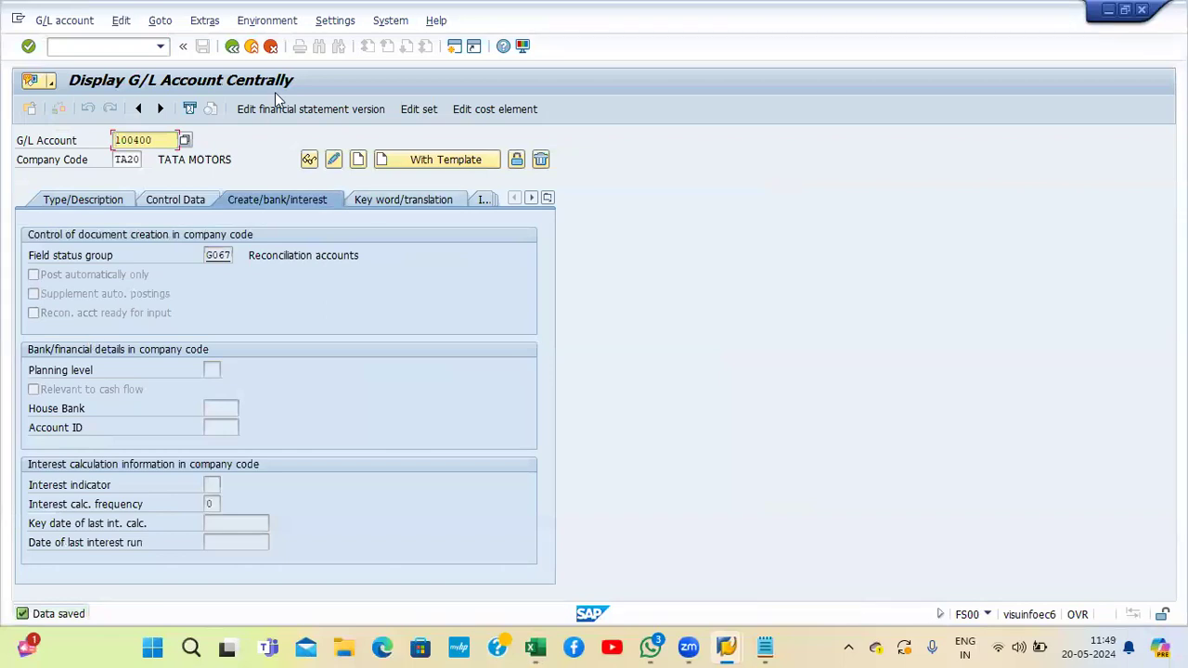
{"action": "left_click", "coordinate": [251, 46]}
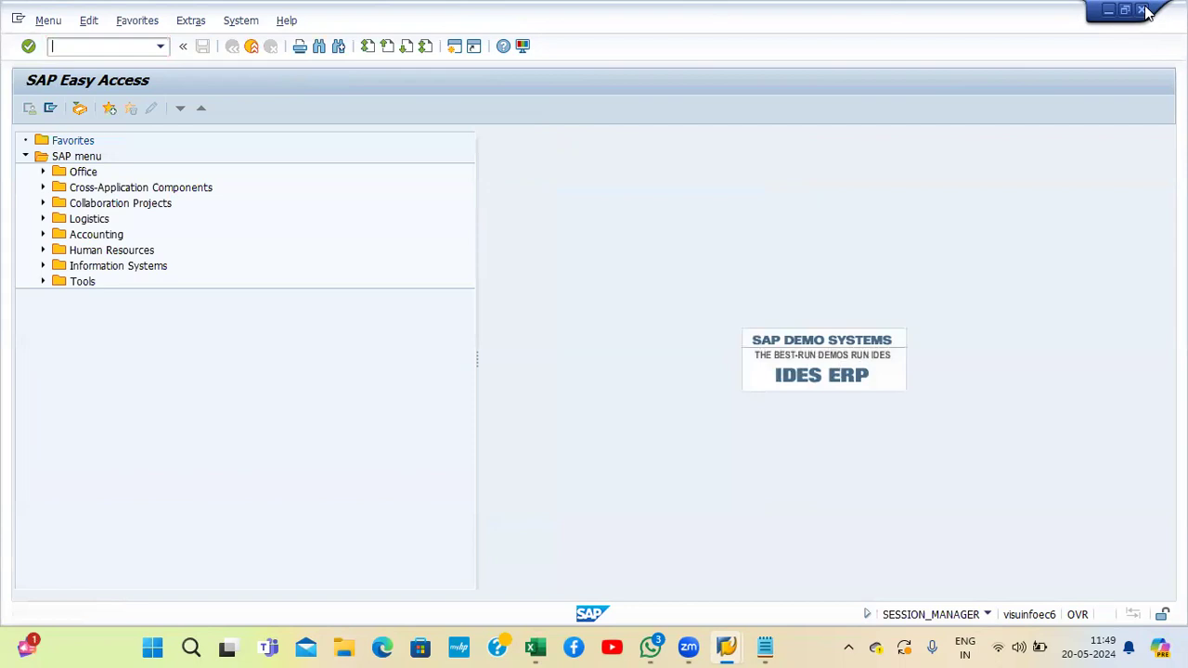
Step: Expand Accounting, Financial Accounting and Accounts Payable in the SAP Easy Access tree
{"action": "left_click", "coordinate": [1142, 10]}
{"action": "left_click", "coordinate": [252, 47]}
{"action": "double_click", "coordinate": [103, 238]}
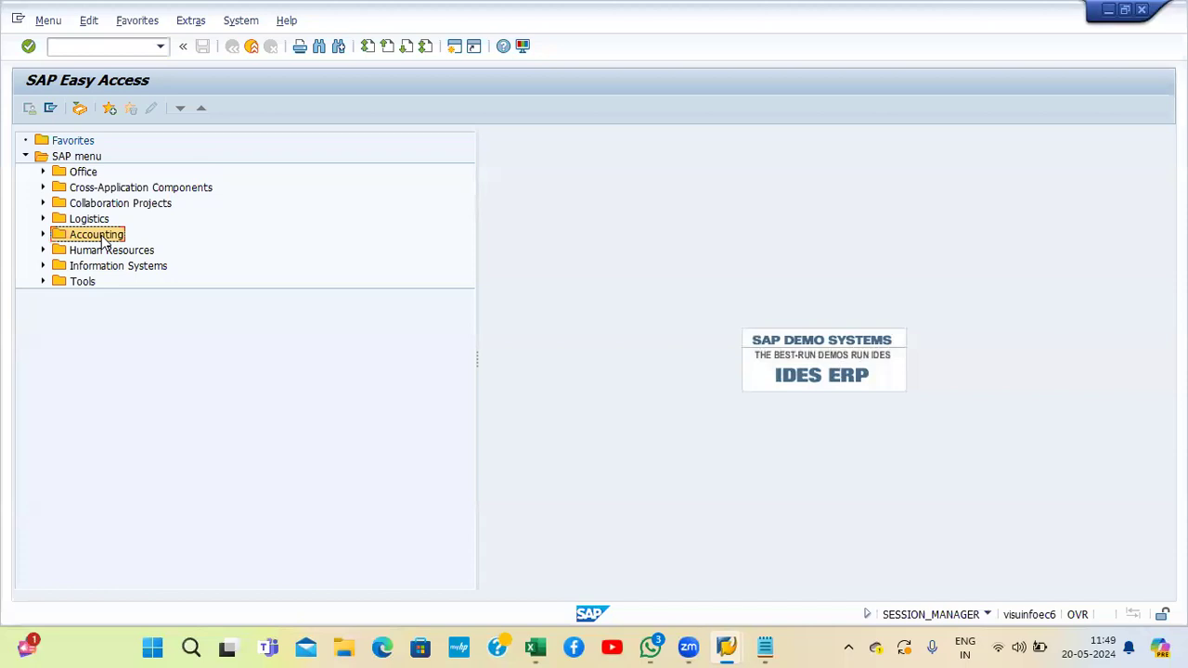
{"action": "key", "text": "Down"}
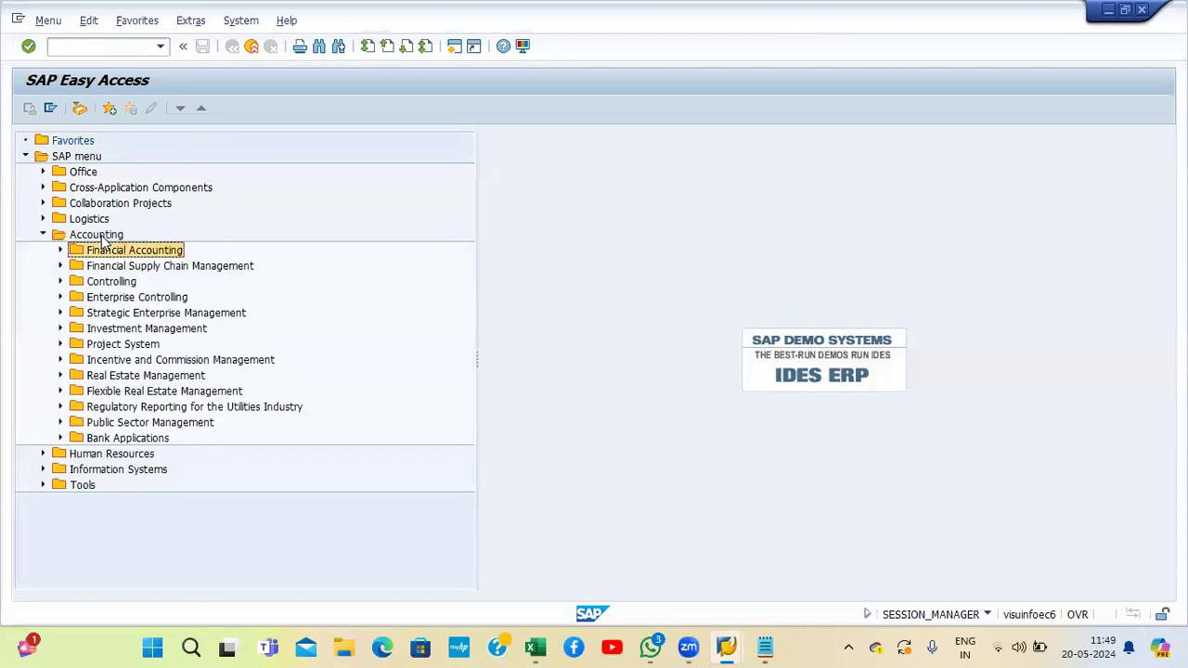
{"action": "key", "text": "Right"}
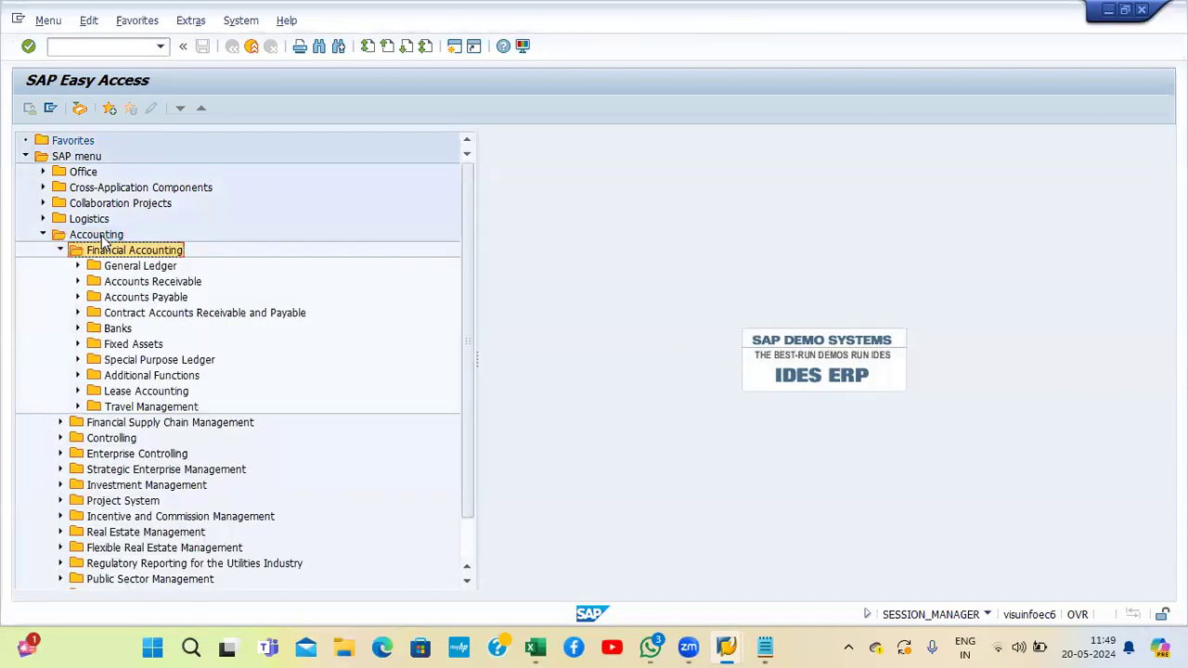
{"action": "key", "text": "Down"}
{"action": "key", "text": "Down"}
{"action": "key", "text": "Down"}
{"action": "key", "text": "Right"}
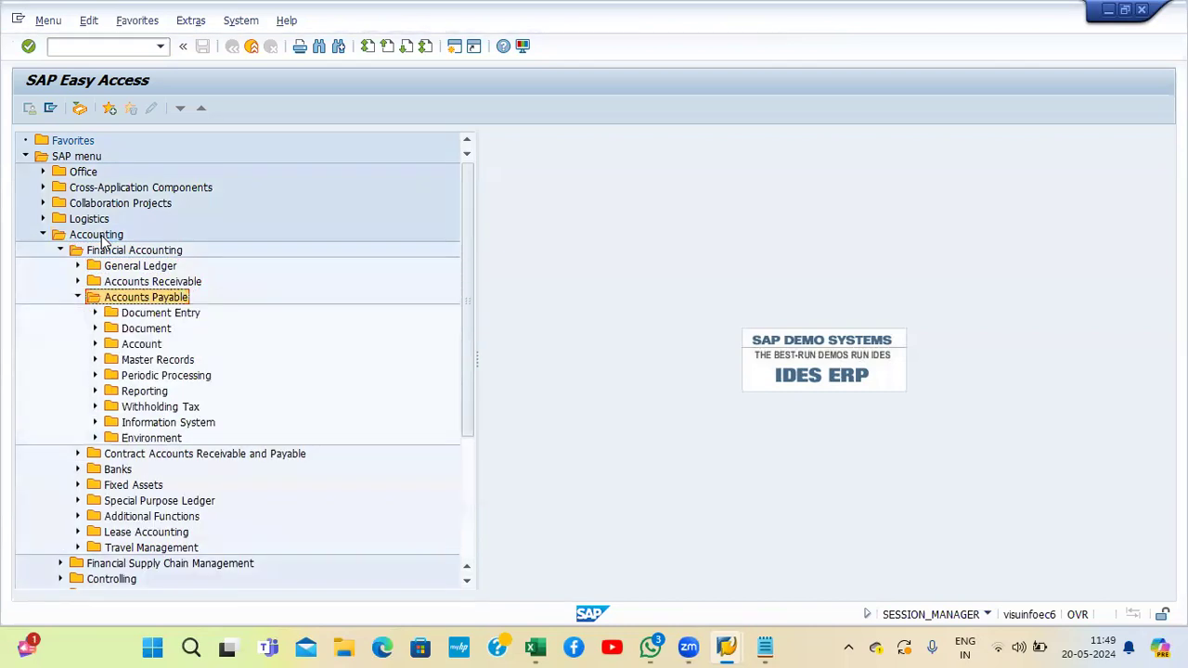
Step: Expand Master Records under Accounts Payable and start the Create vendor transaction
{"action": "key", "text": "Down"}
{"action": "key", "text": "Down"}
{"action": "key", "text": "Down"}
{"action": "key", "text": "Down"}
{"action": "key", "text": "Right"}
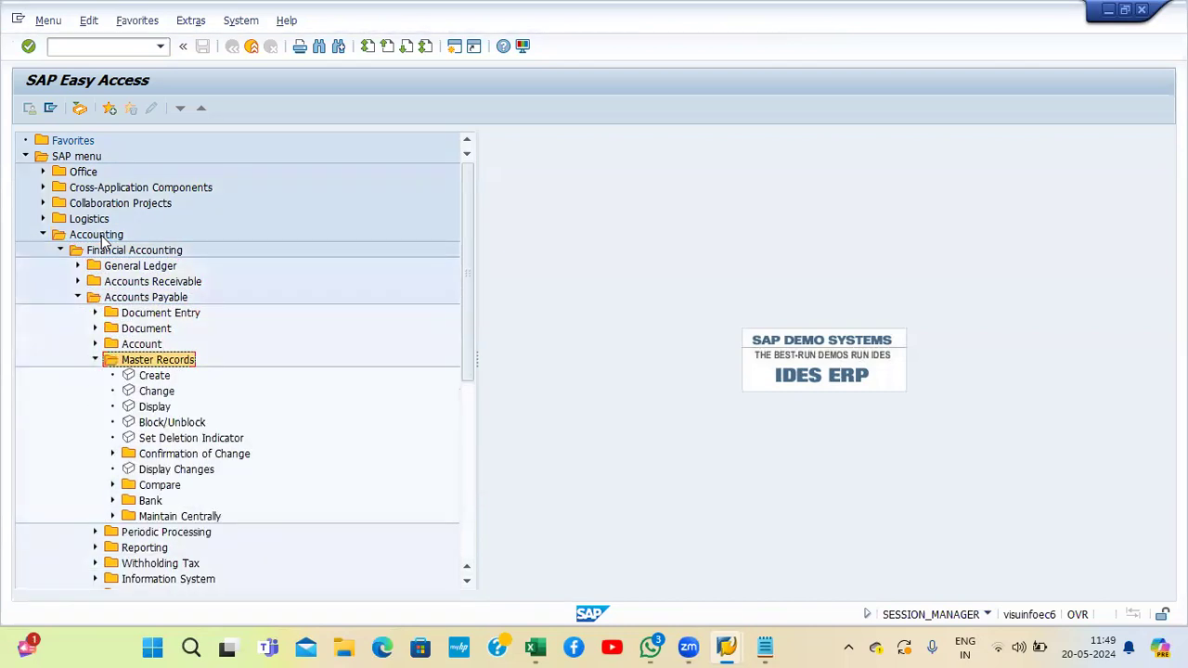
{"action": "key", "text": "Down"}
{"action": "key", "text": "Return"}
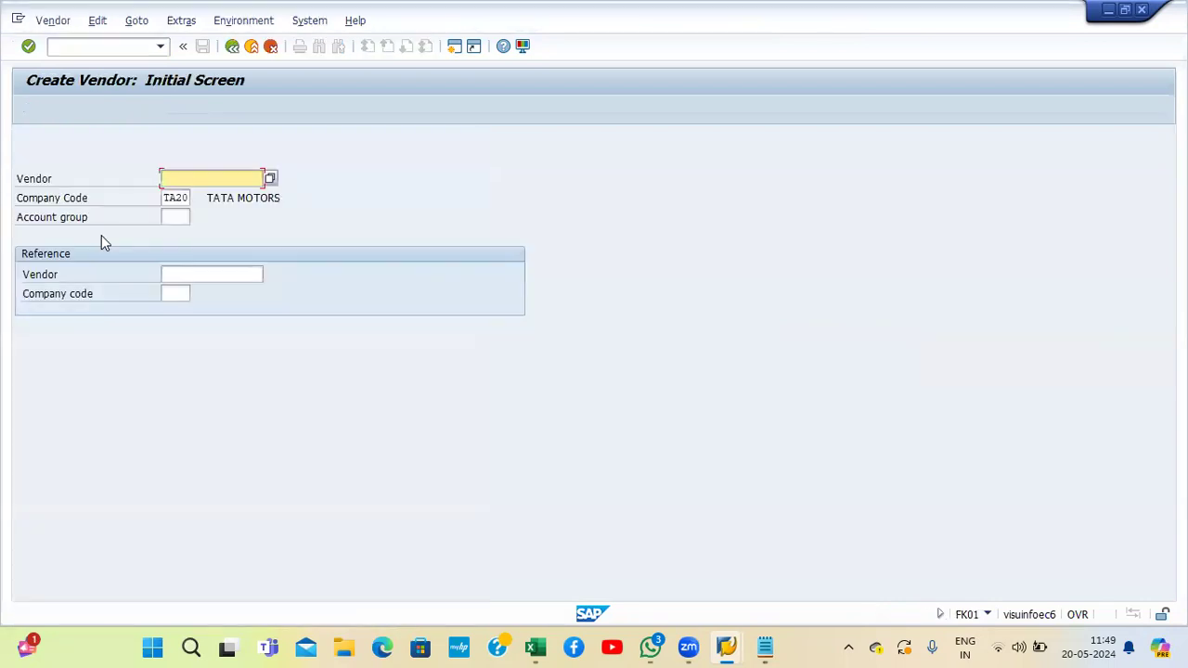
Step: Begin a new vendor in company code TA20 with account group TA20 and proceed to its address data
{"action": "left_click", "coordinate": [189, 197]}
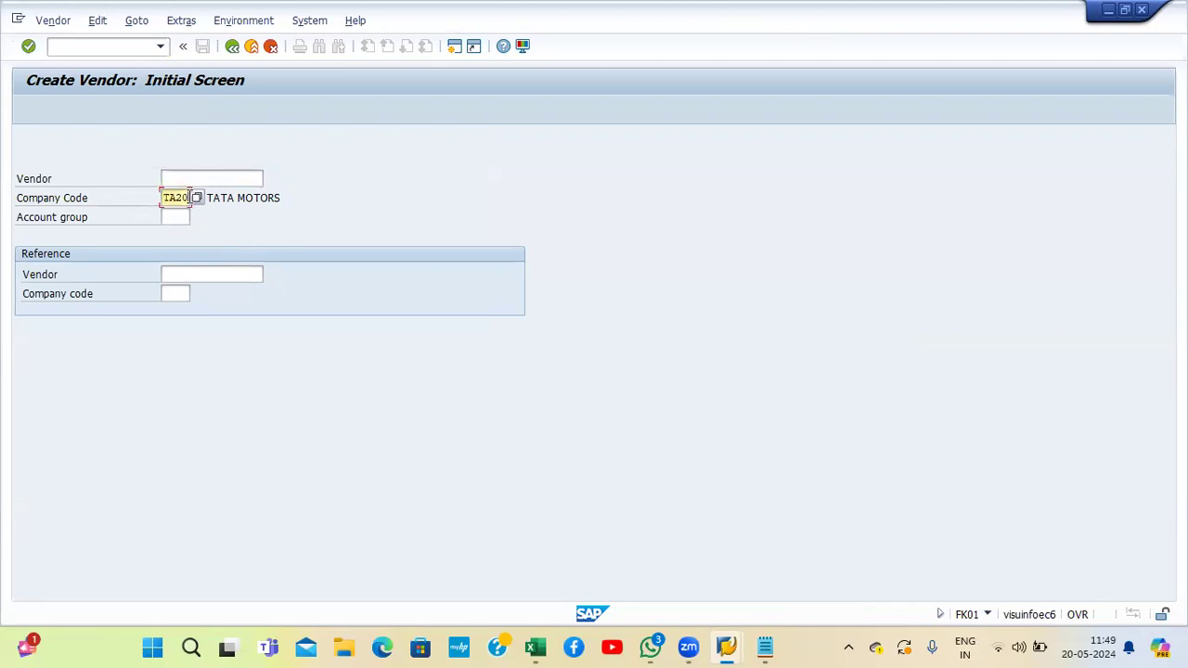
{"action": "left_click", "coordinate": [176, 216]}
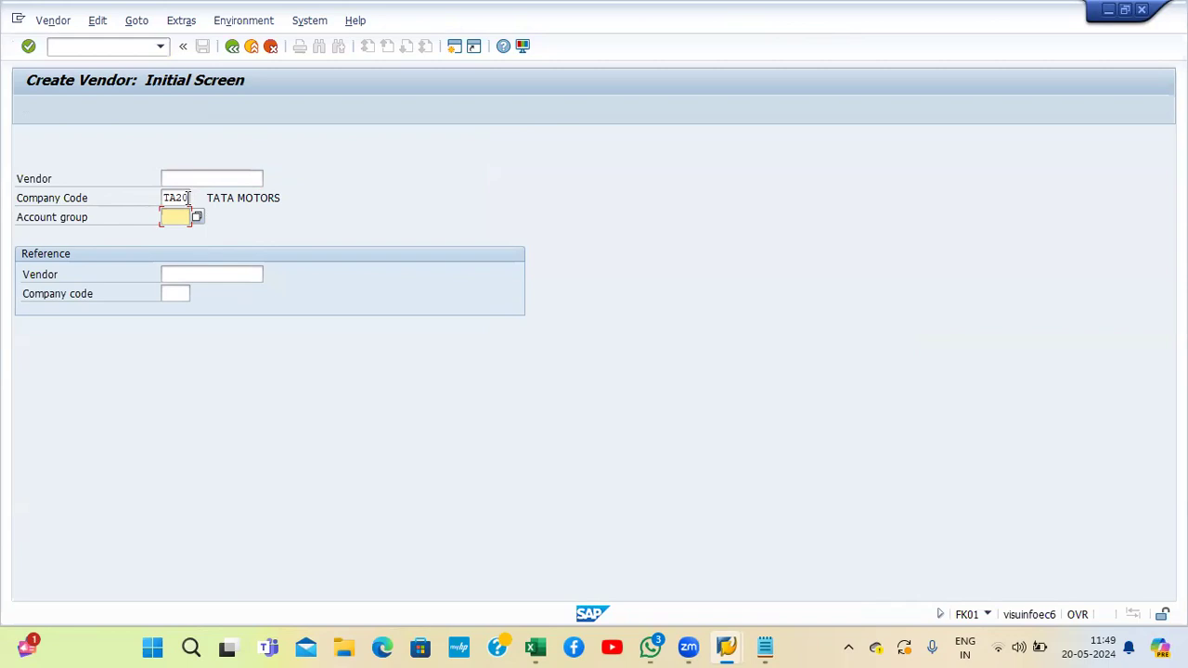
{"action": "type", "text": "TA20"}
{"action": "key", "text": "Return"}
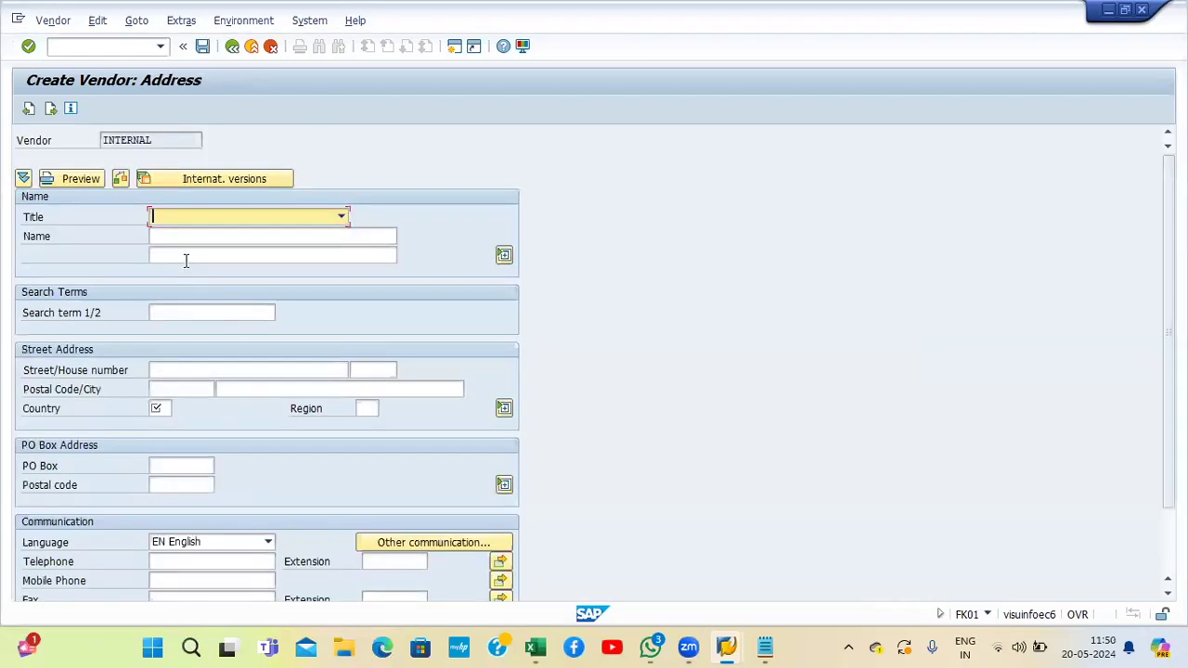
Step: Fill in the vendor's address data with title Company, name XYZ VENDOR and country IN
{"action": "left_click", "coordinate": [188, 216]}
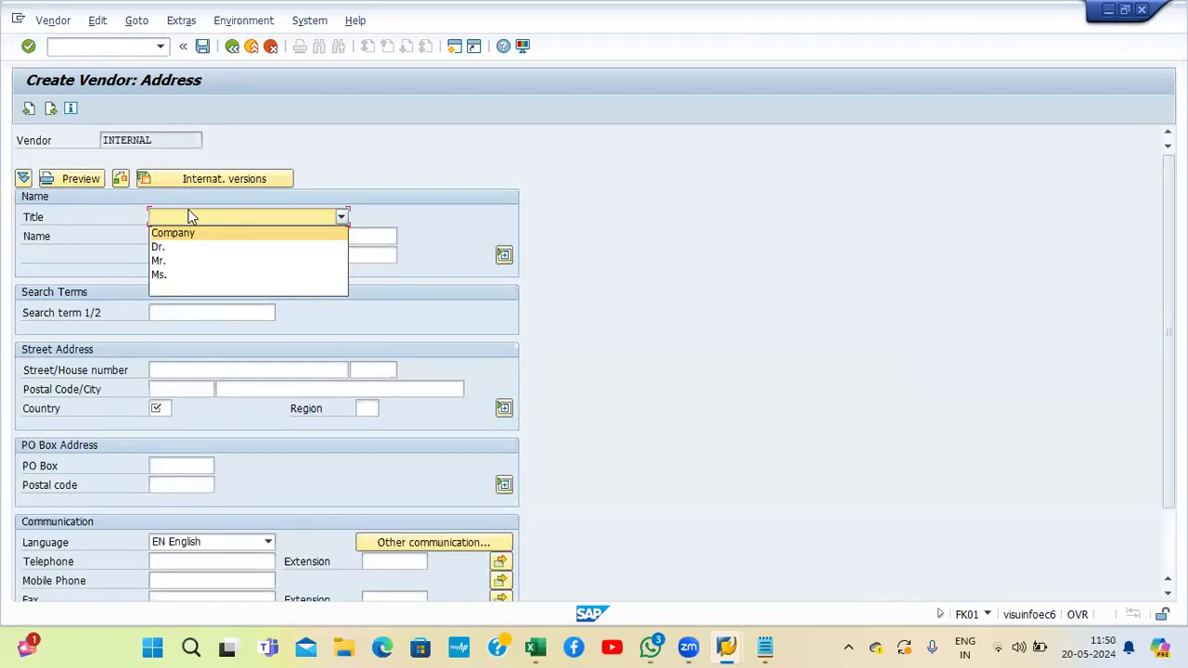
{"action": "left_click", "coordinate": [182, 234]}
{"action": "left_click", "coordinate": [182, 236]}
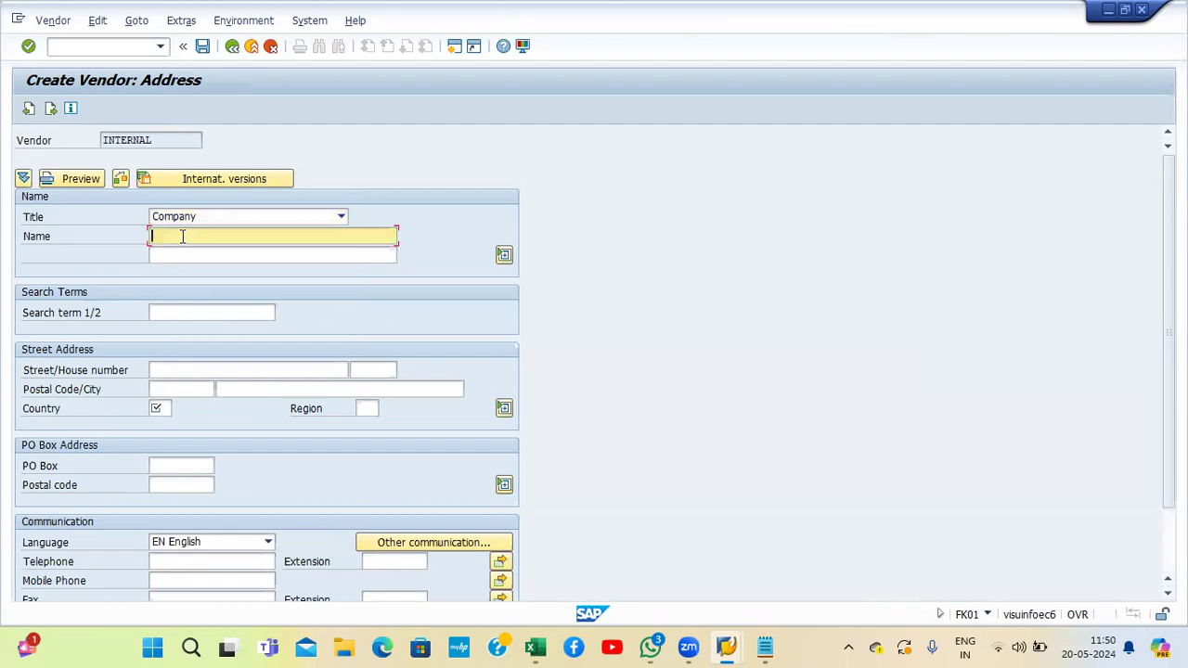
{"action": "type", "text": "XYZ VENDOR"}
{"action": "key", "text": "Return"}
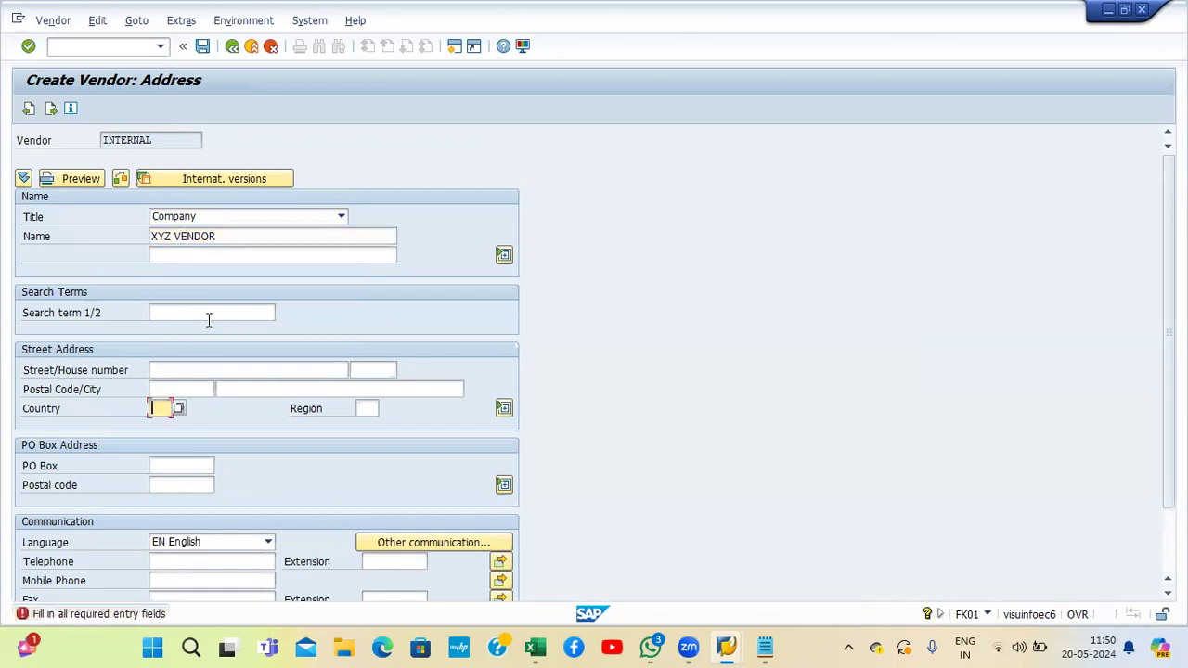
{"action": "type", "text": "IN"}
{"action": "key", "text": "Return"}
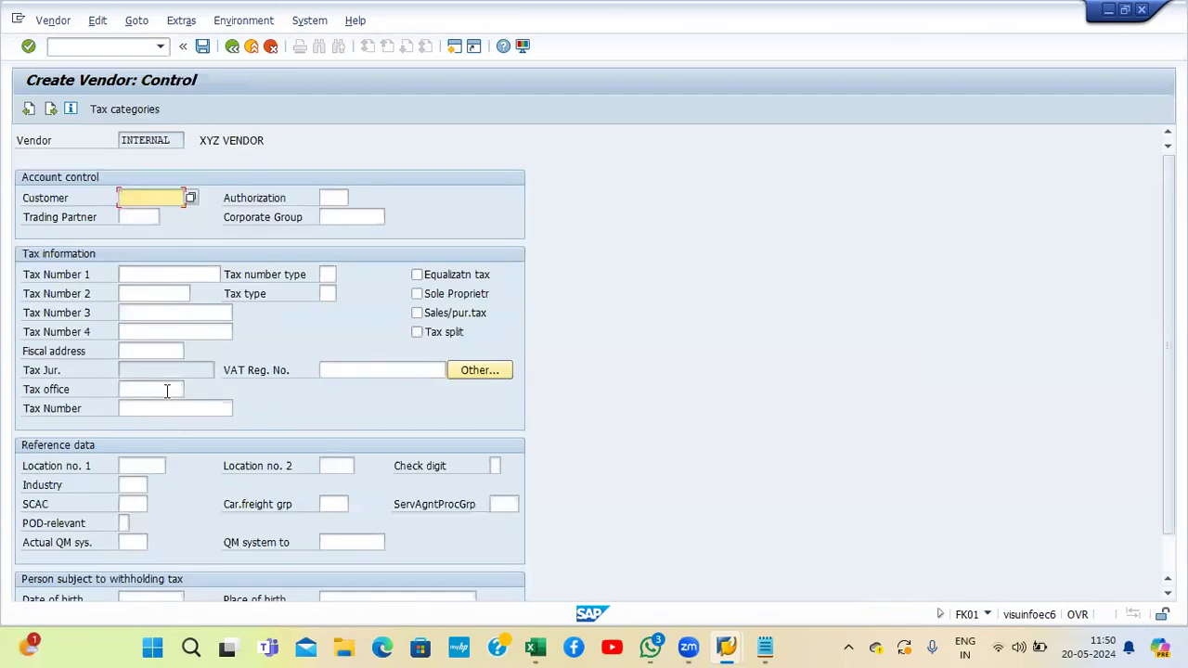
Step: Skip the control and bank data and set reconciliation account 100400, sort key 012 and cash management group A1 for the vendor
{"action": "key", "text": "Return"}
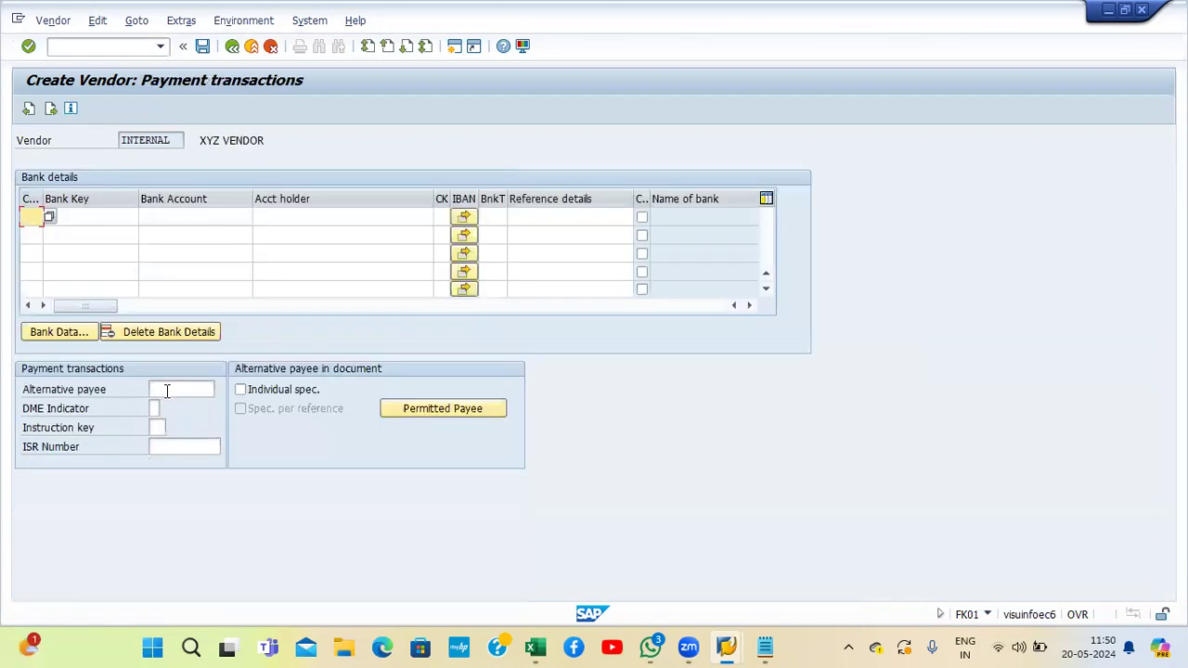
{"action": "key", "text": "Return"}
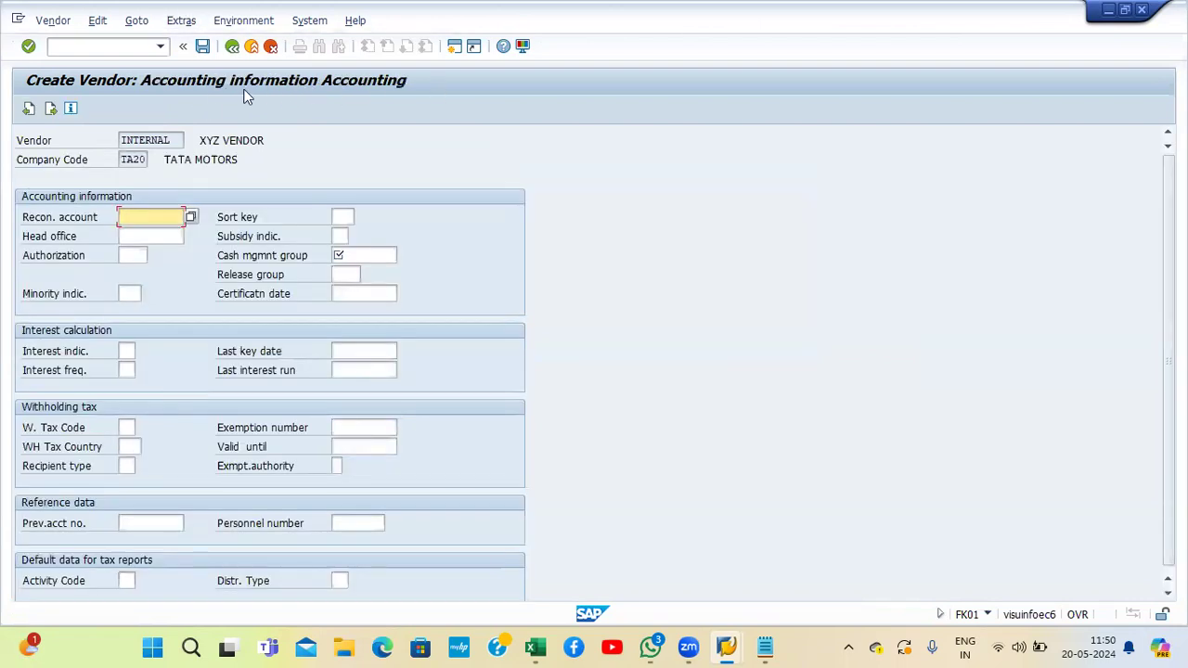
{"action": "left_click", "coordinate": [190, 217]}
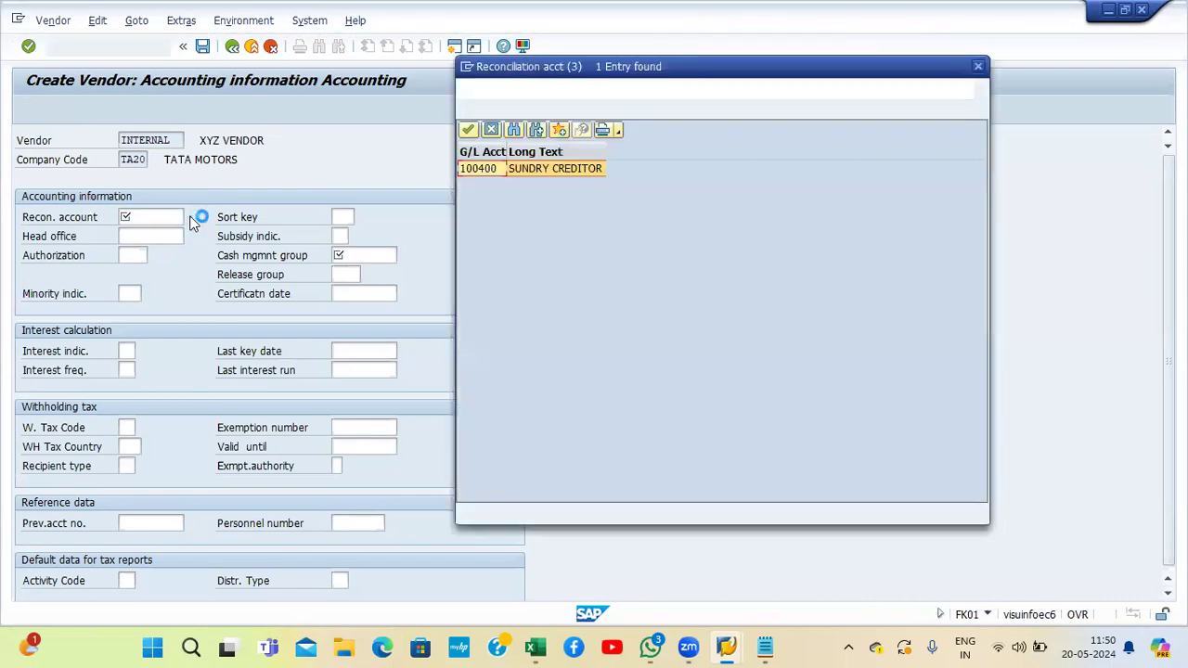
{"action": "double_click", "coordinate": [490, 170]}
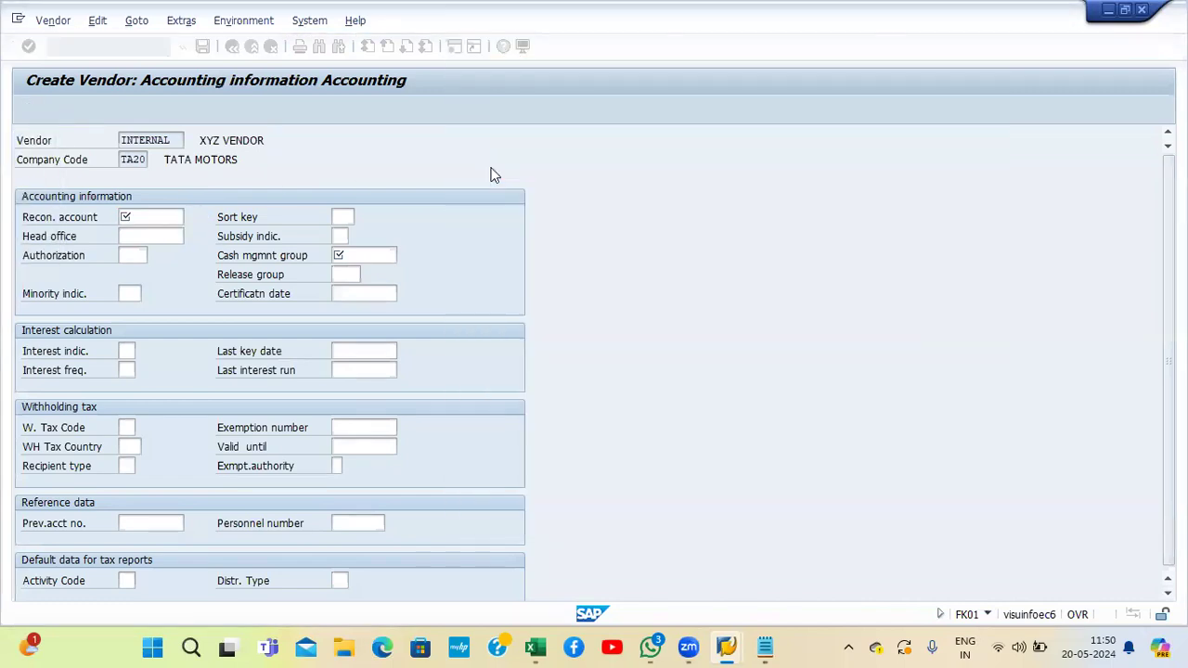
{"action": "left_click", "coordinate": [339, 216]}
{"action": "type", "text": "012"}
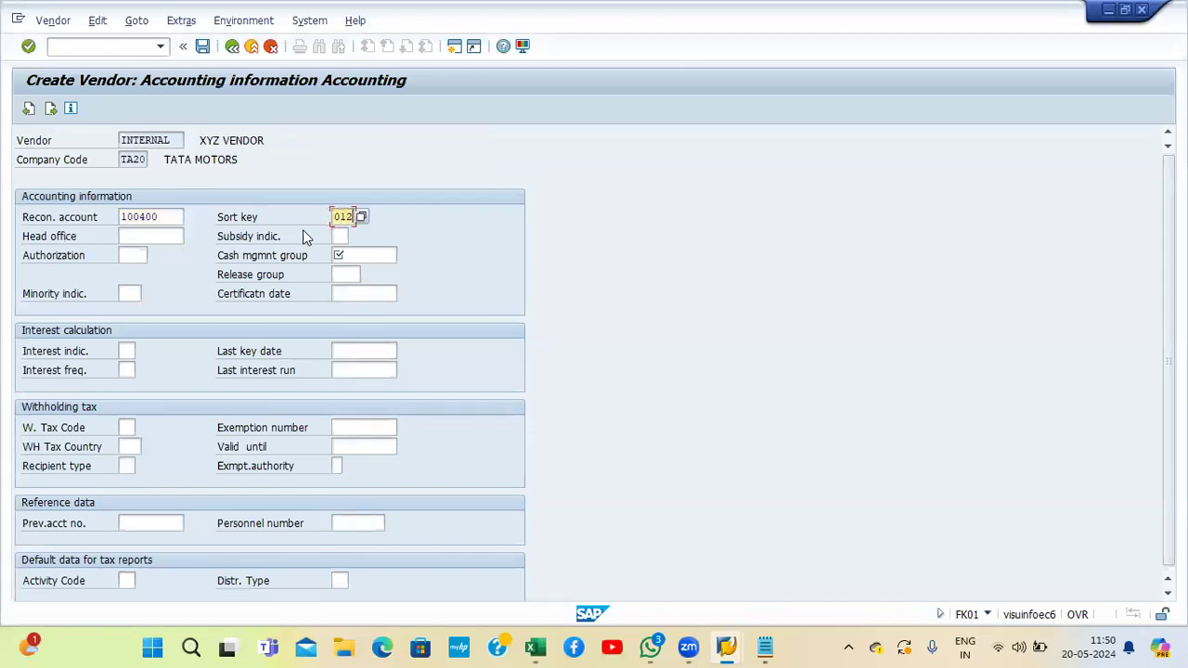
{"action": "left_click", "coordinate": [352, 253]}
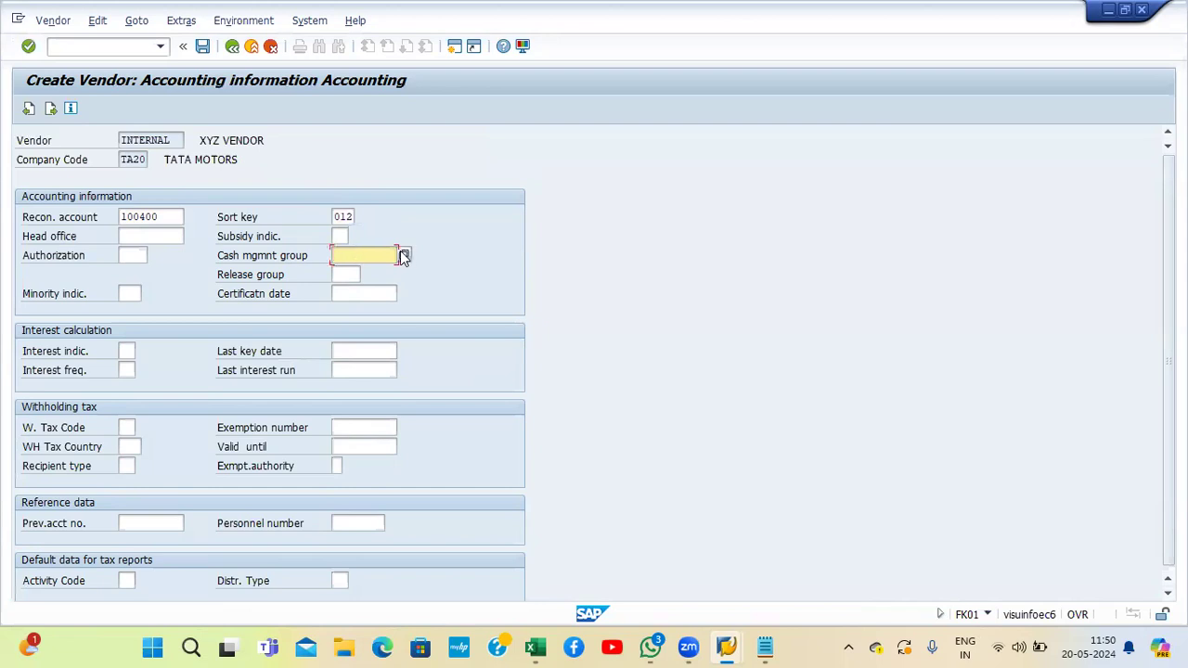
{"action": "left_click", "coordinate": [400, 253]}
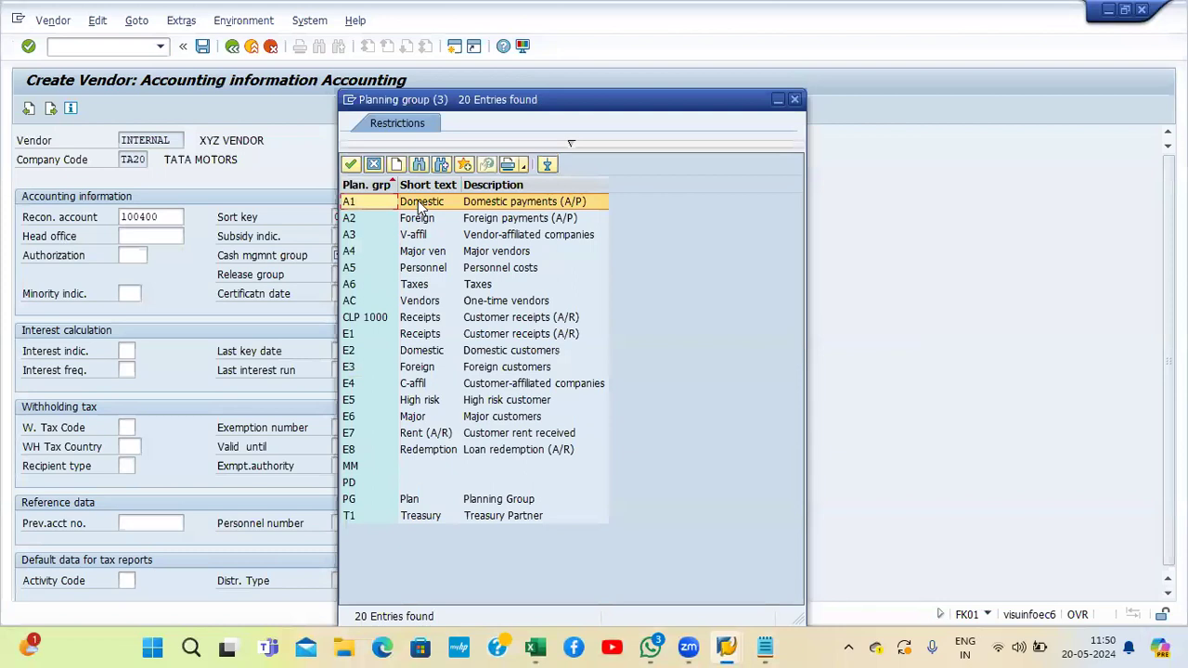
{"action": "double_click", "coordinate": [417, 200]}
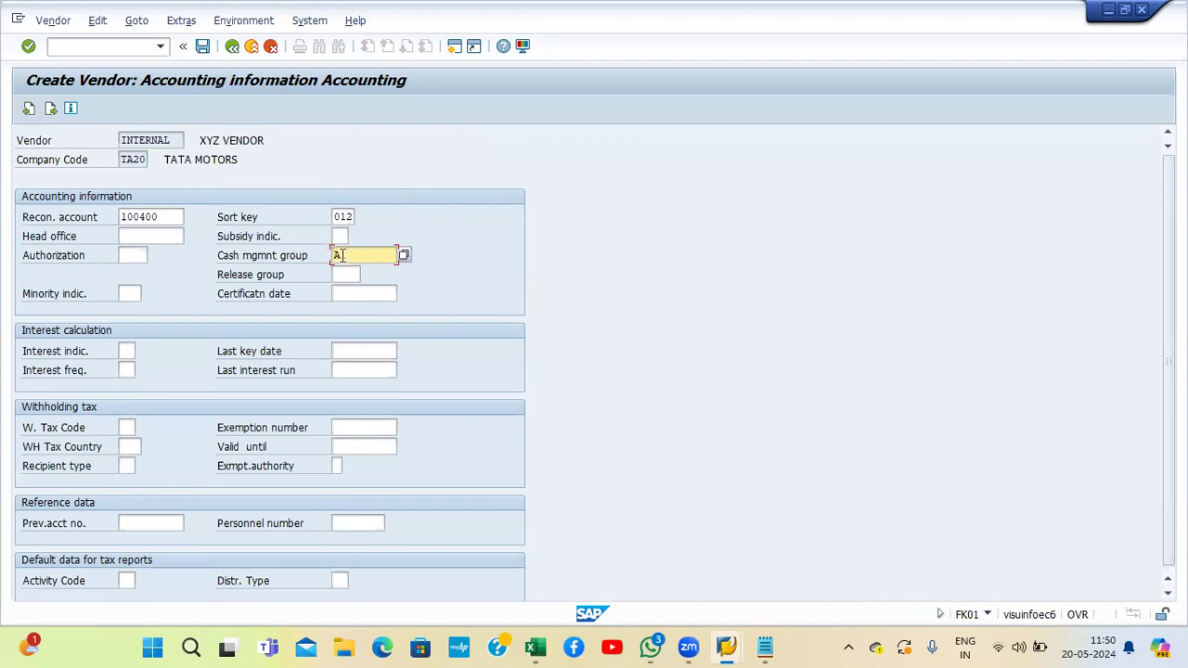
Step: Set payment terms 0001, enable the double invoice check, leave the dunning data empty and save the vendor
{"action": "key", "text": "Return"}
{"action": "type", "text": "0001"}
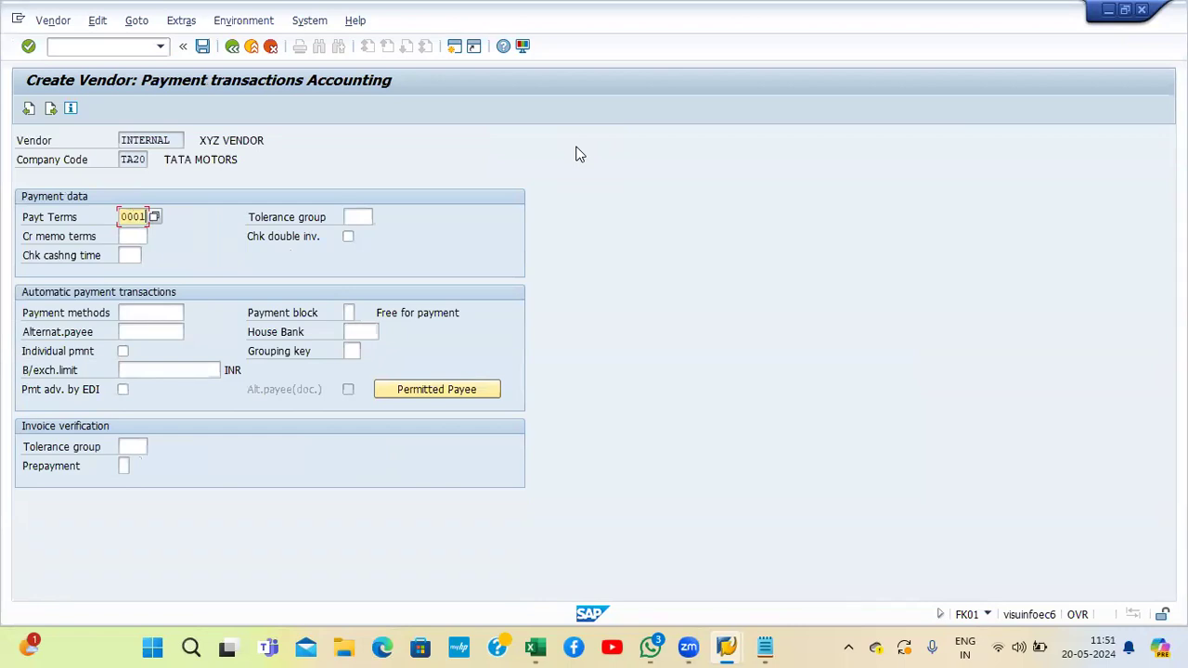
{"action": "left_click", "coordinate": [348, 238]}
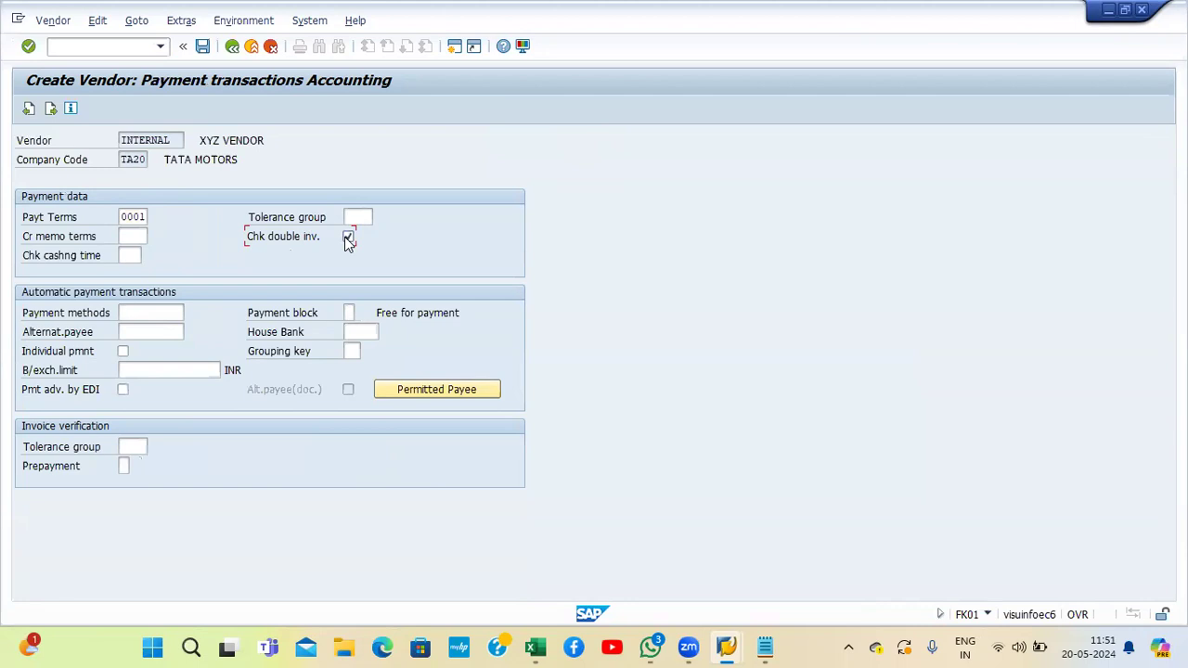
{"action": "key", "text": "Return"}
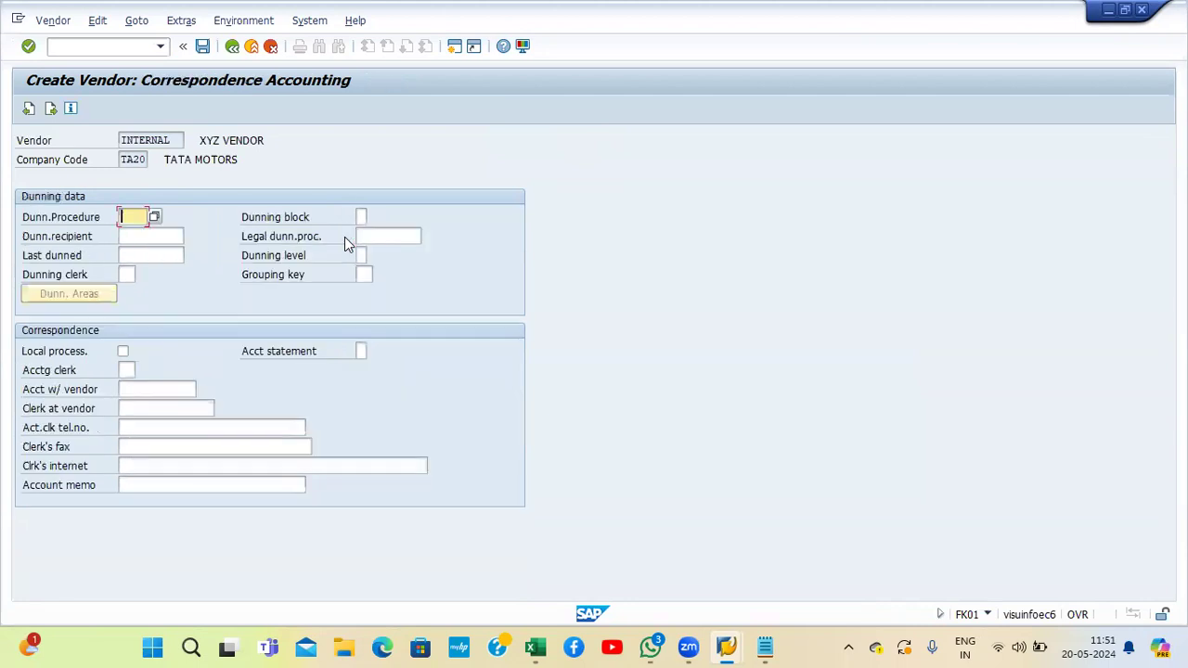
{"action": "key", "text": "Return"}
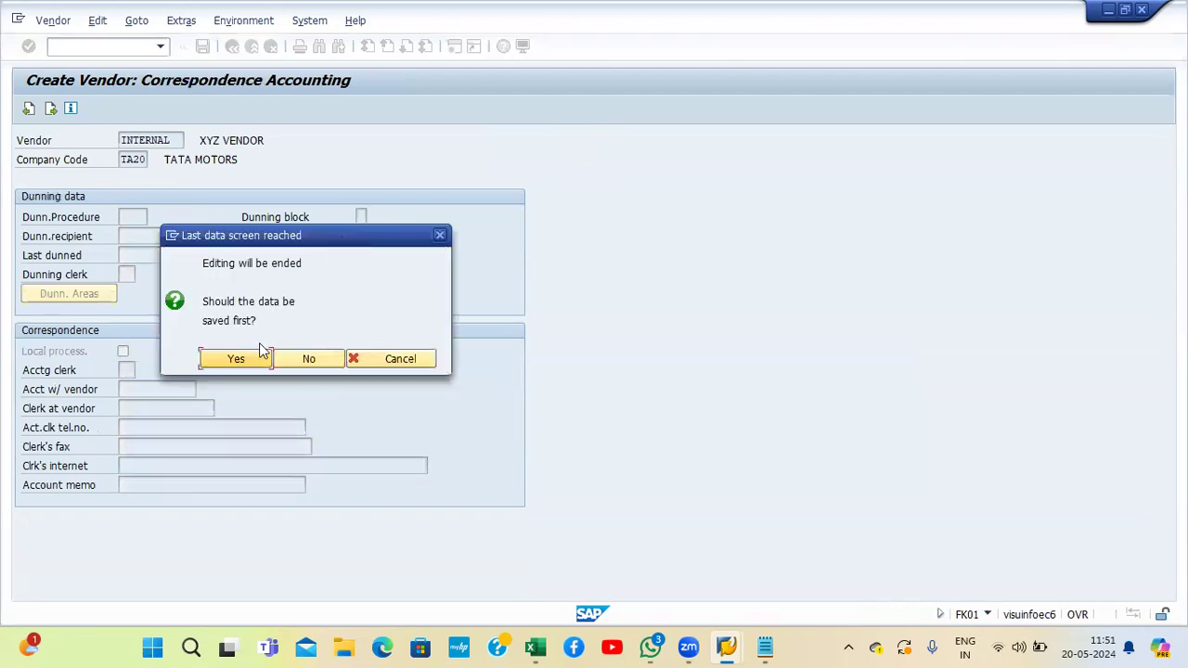
{"action": "left_click", "coordinate": [235, 359]}
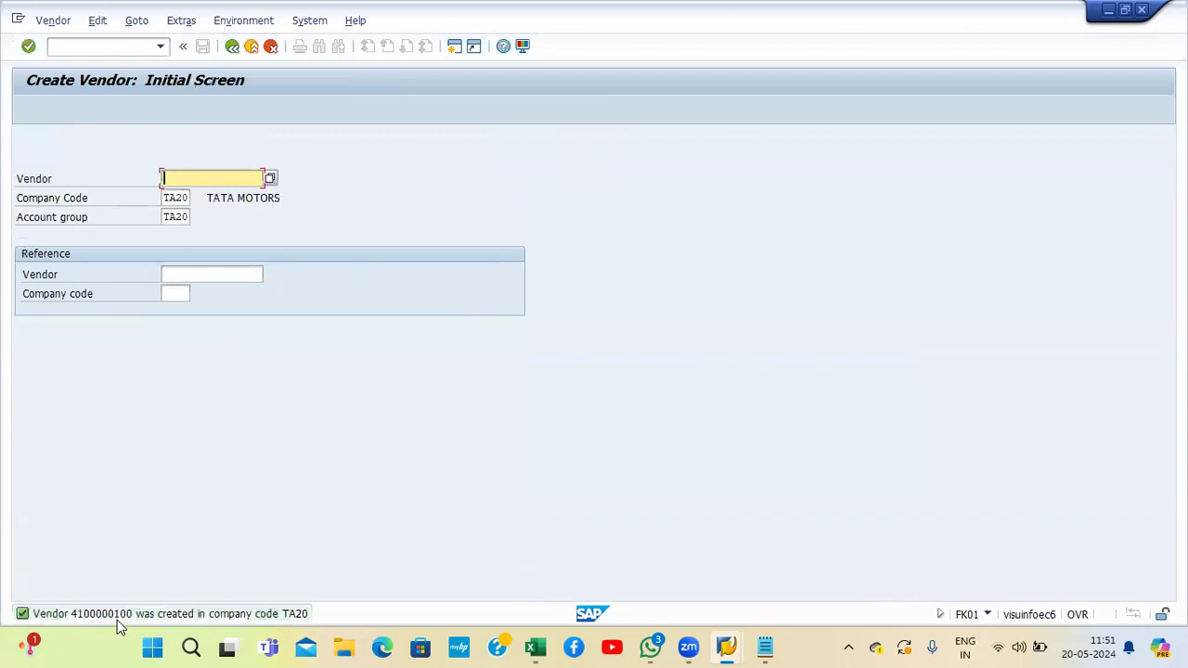
Step: Open the vendor creation message in the enlarged Performance Assistant, highlight the vendor number and close the assistant
{"action": "double_click", "coordinate": [117, 620]}
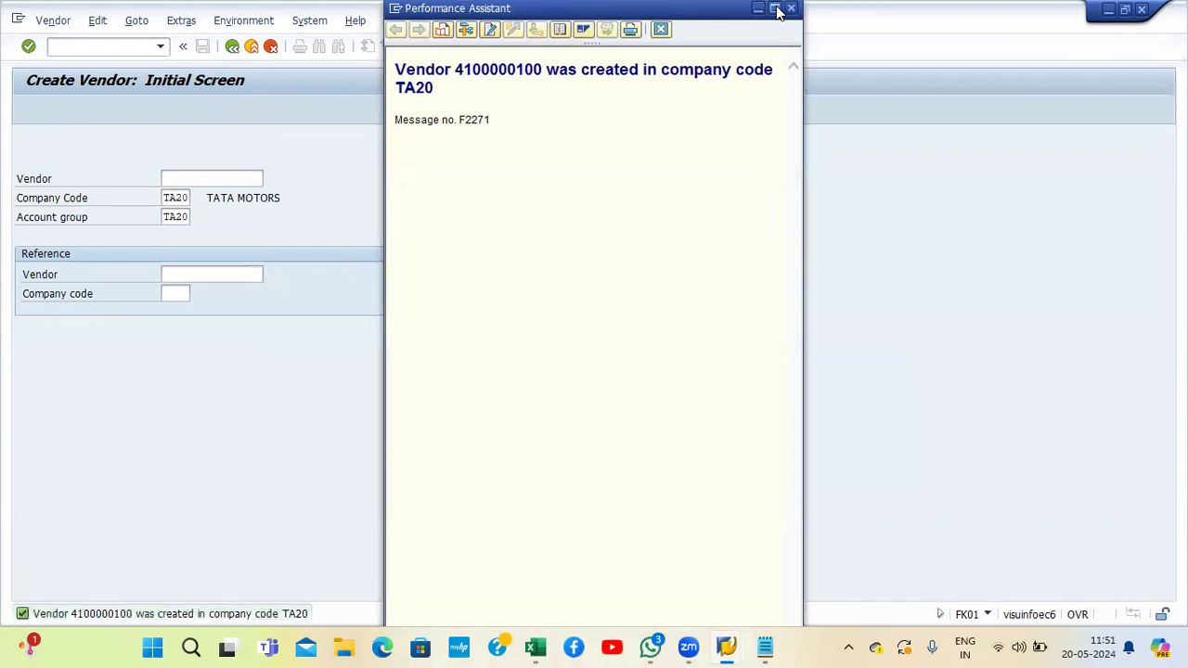
{"action": "left_click", "coordinate": [775, 9]}
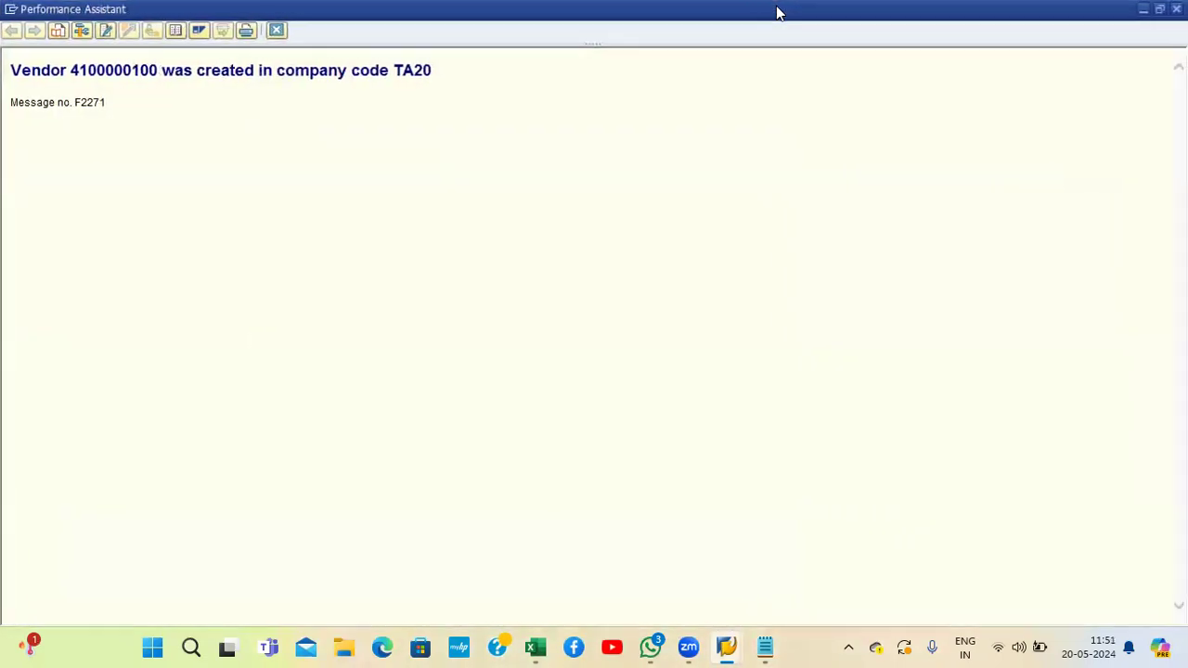
{"action": "double_click", "coordinate": [115, 72]}
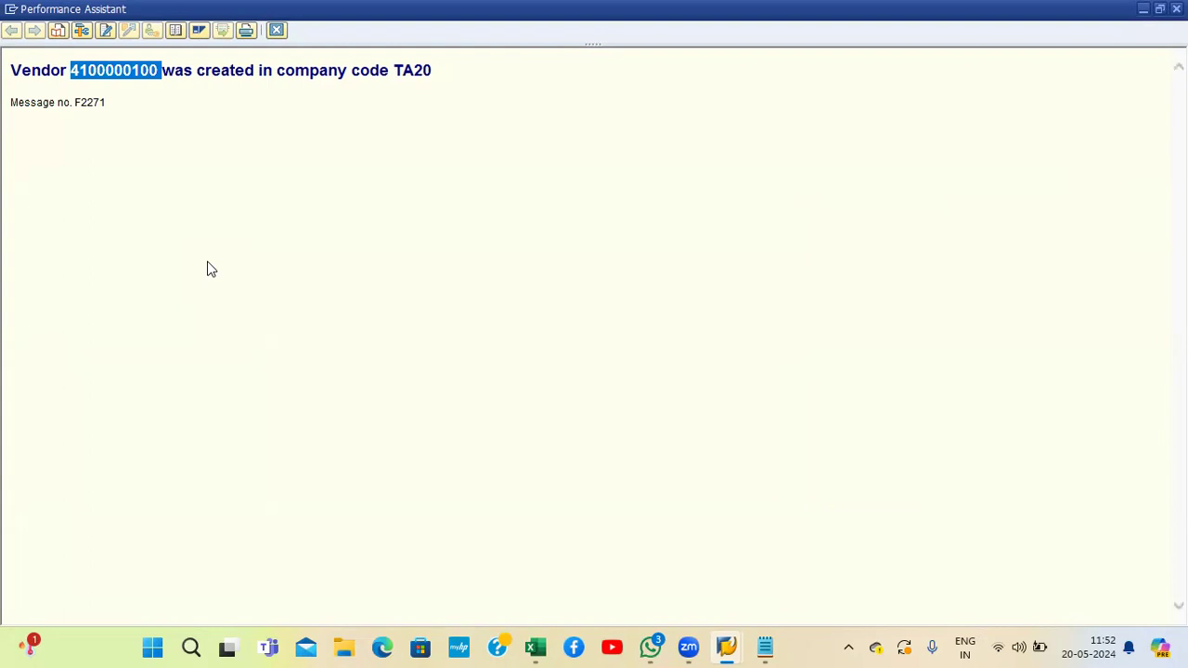
{"action": "left_click", "coordinate": [276, 32]}
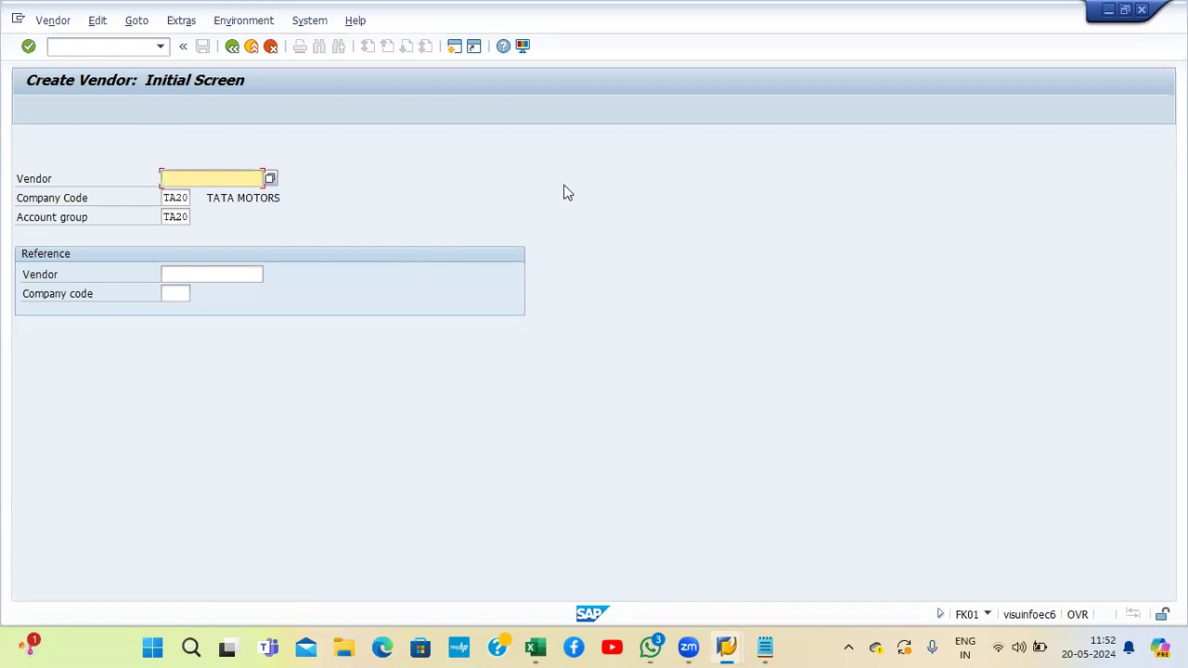
Step: Leave the vendor creation screen and reopen it from the Accounts Payable master records
{"action": "left_click", "coordinate": [250, 47]}
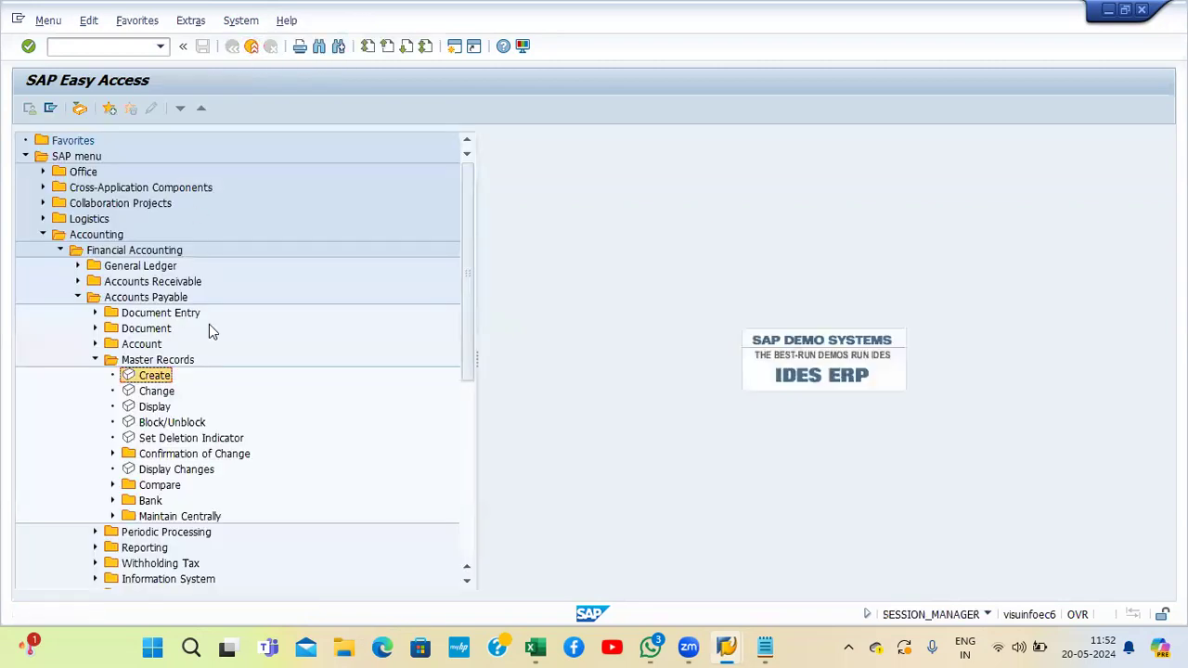
{"action": "double_click", "coordinate": [154, 375]}
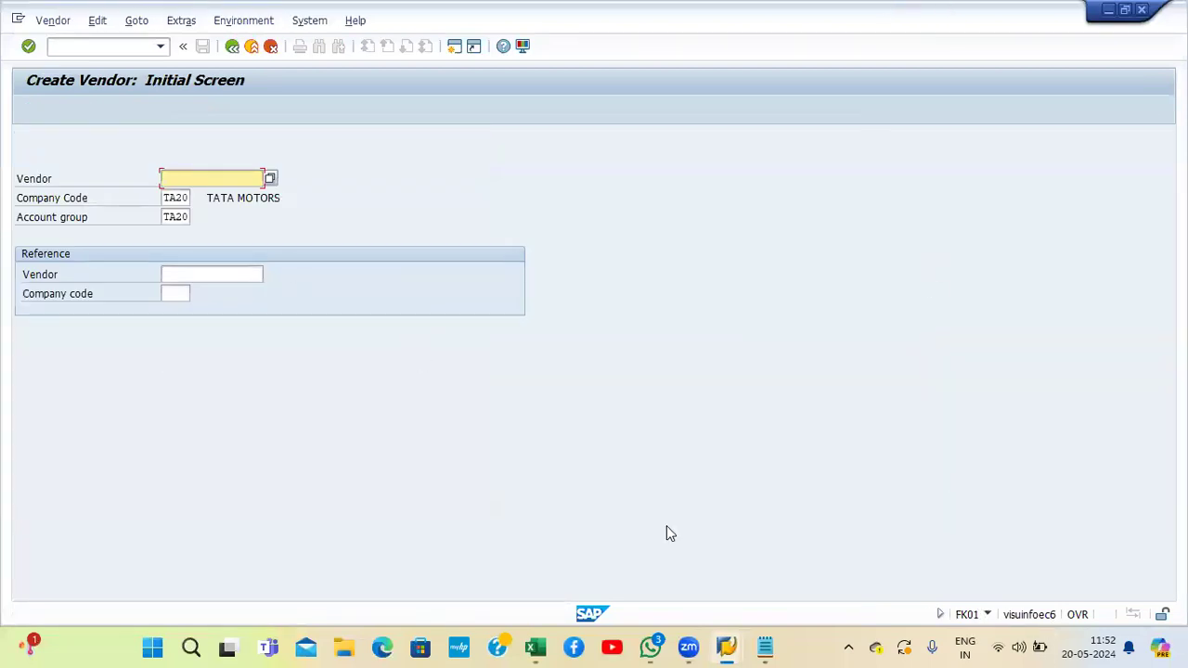
Step: Switch to the Excel workbook and enter "Creation of Vendor Master" in cell H29 of the Vendor Master data sheet
{"action": "mouse_move", "coordinate": [536, 647]}
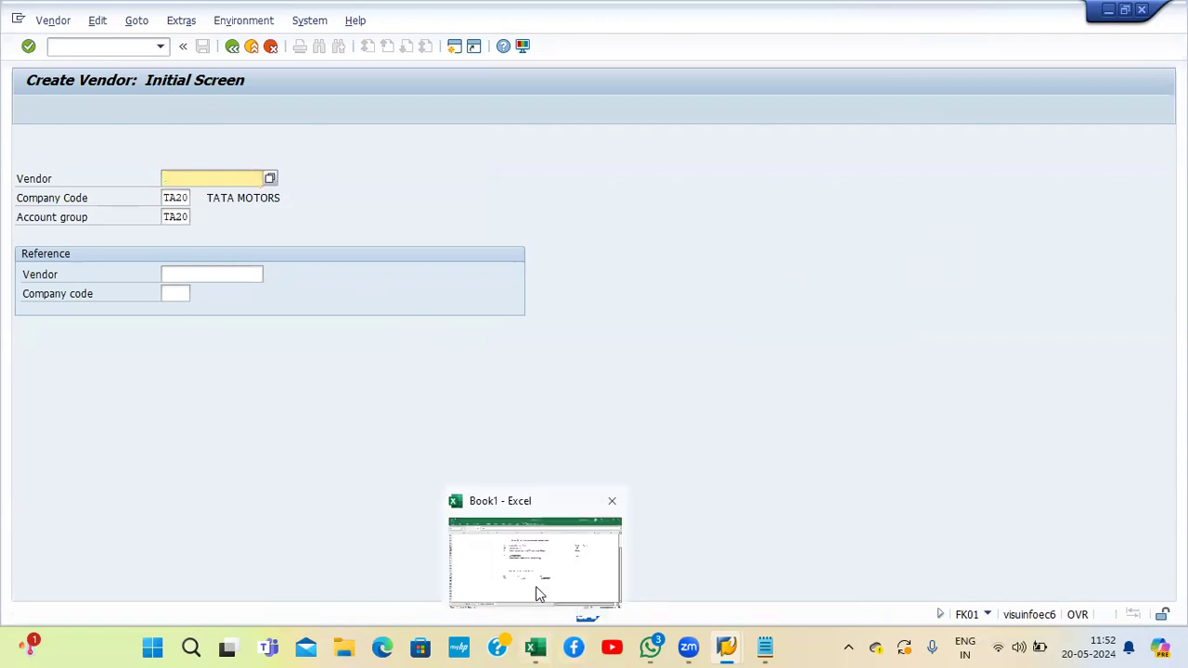
{"action": "left_click", "coordinate": [538, 598]}
{"action": "left_click", "coordinate": [414, 484]}
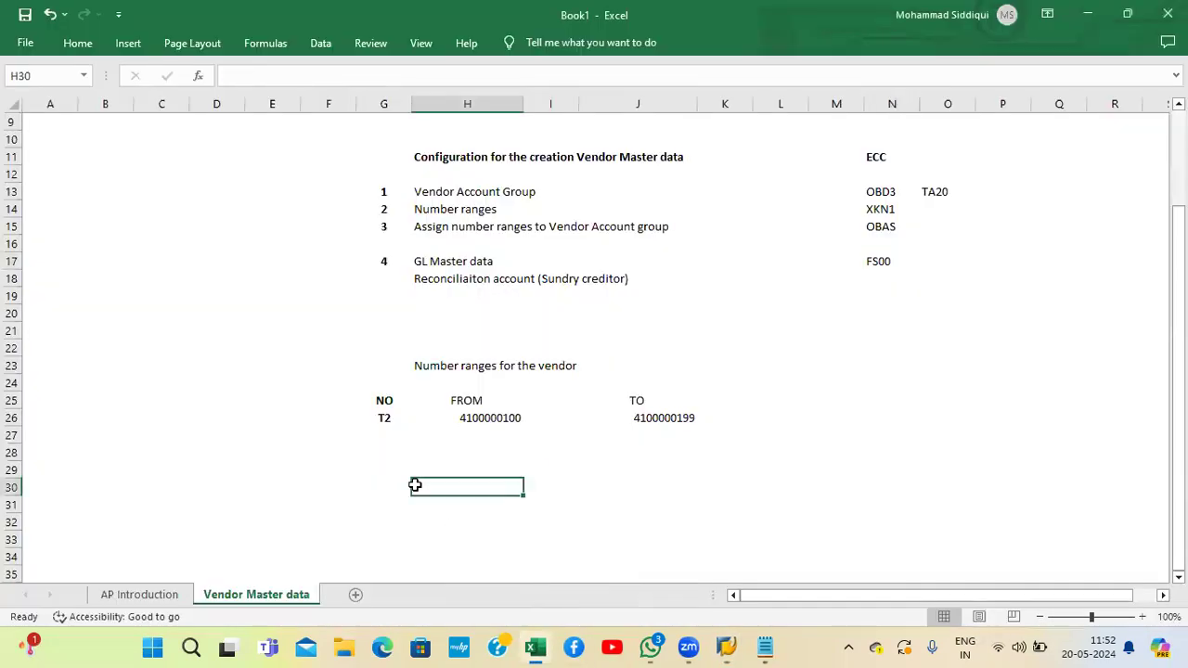
{"action": "key", "text": "Up"}
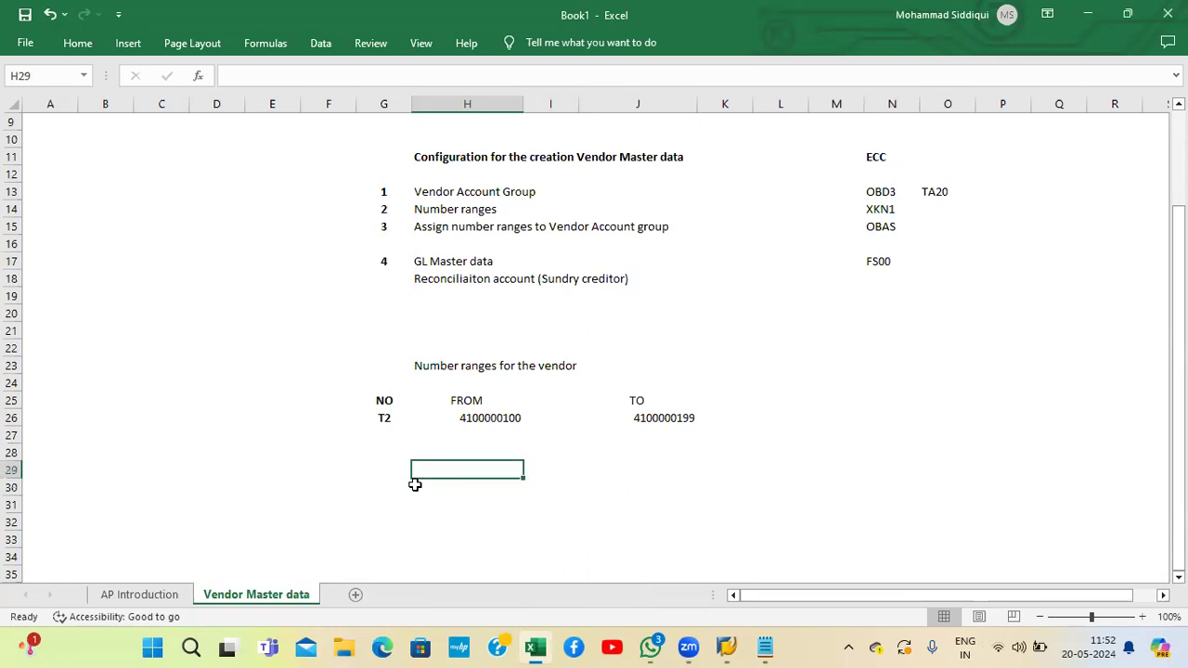
{"action": "type", "text": "Creation of"}
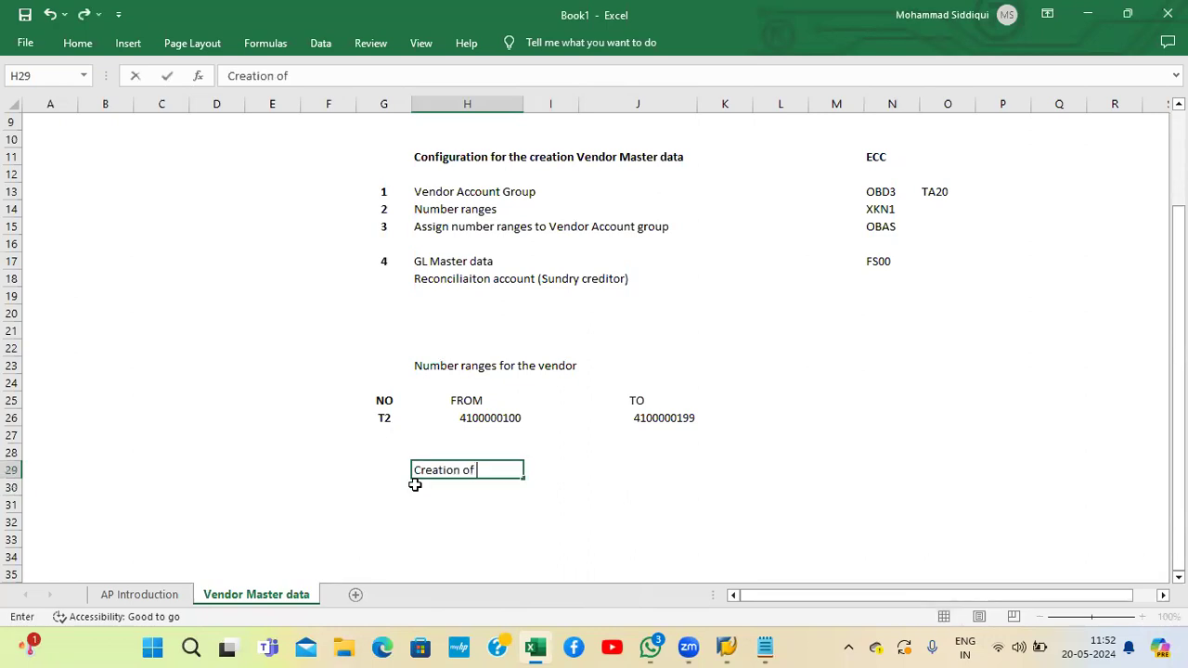
{"action": "key", "text": "Return"}
{"action": "type", "text": "ve"}
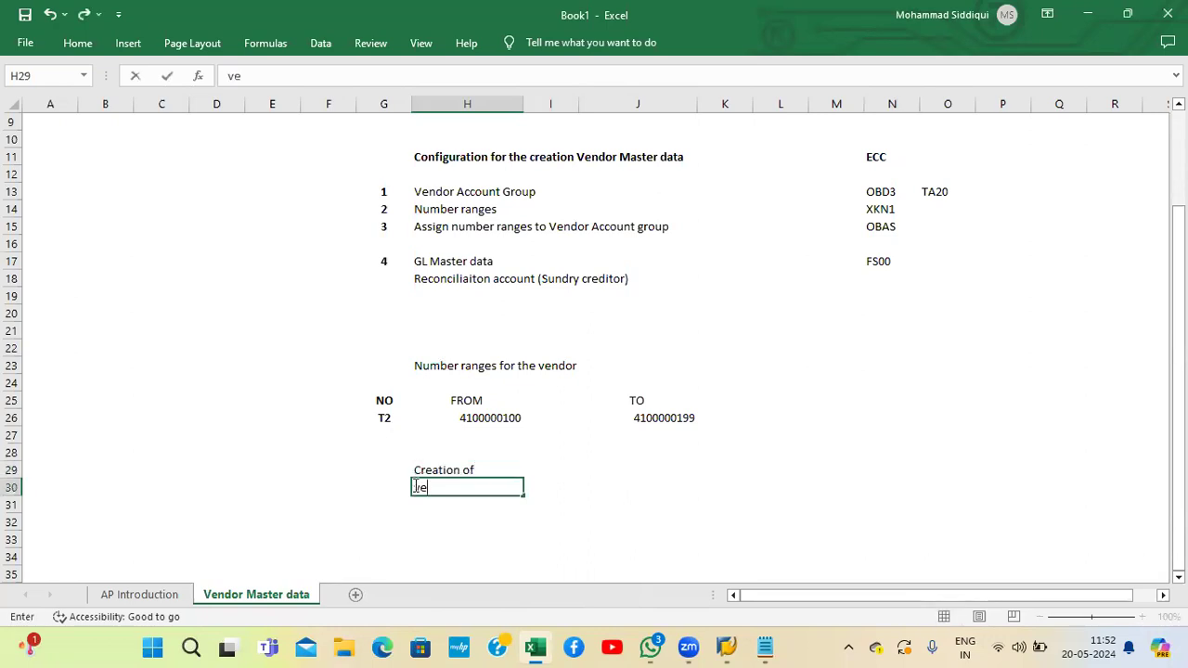
{"action": "key", "text": "Up"}
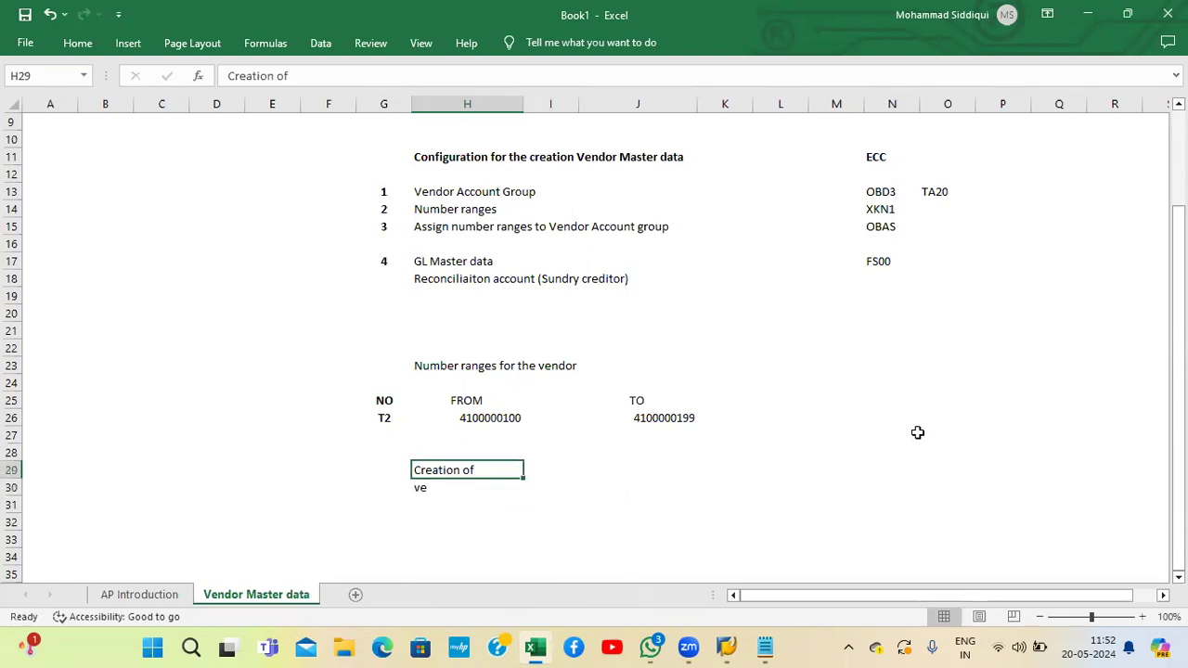
{"action": "key", "text": "alt+Tab"}
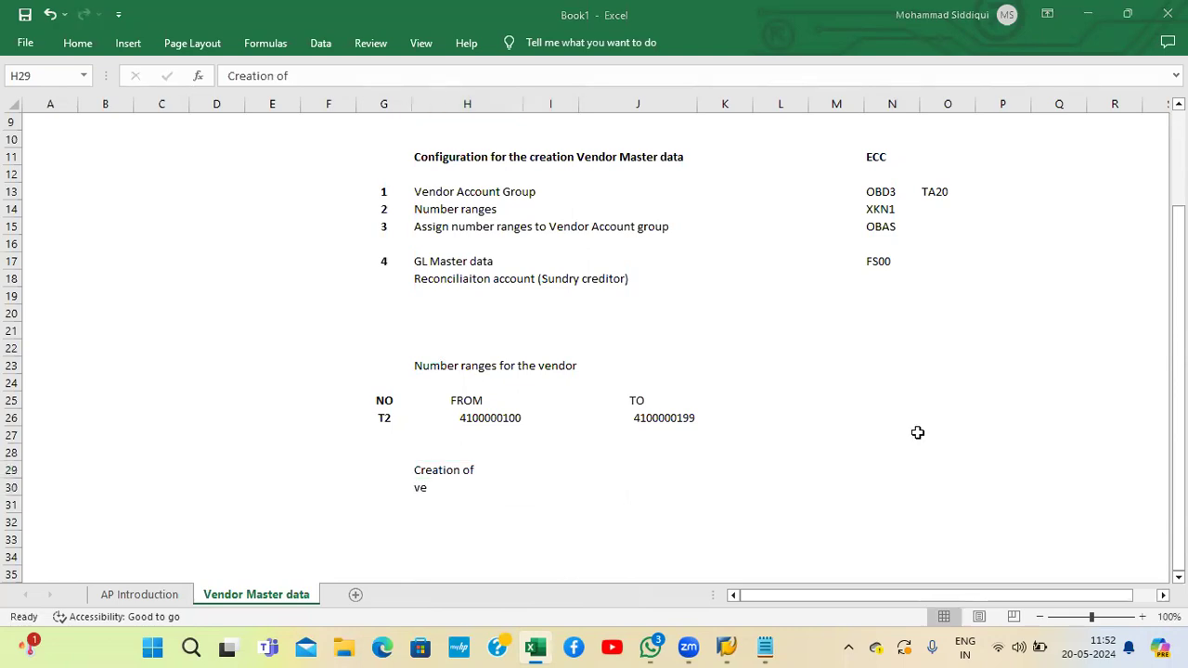
{"action": "key", "text": "alt+Tab"}
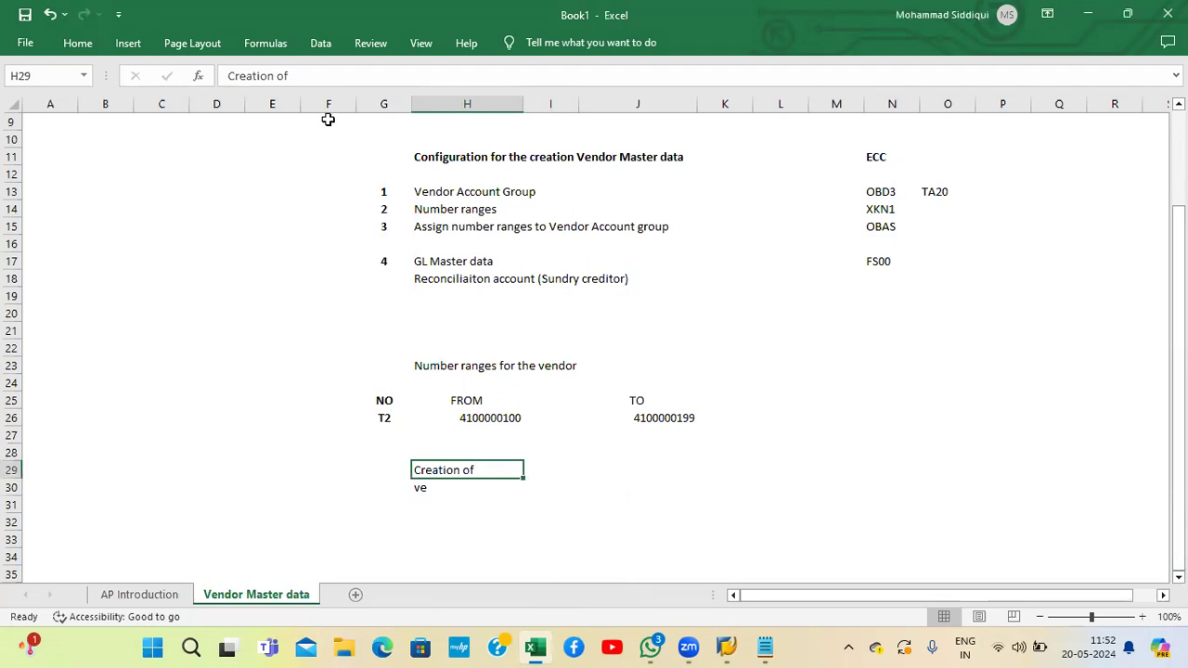
{"action": "type", "text": "Vendor Master"}
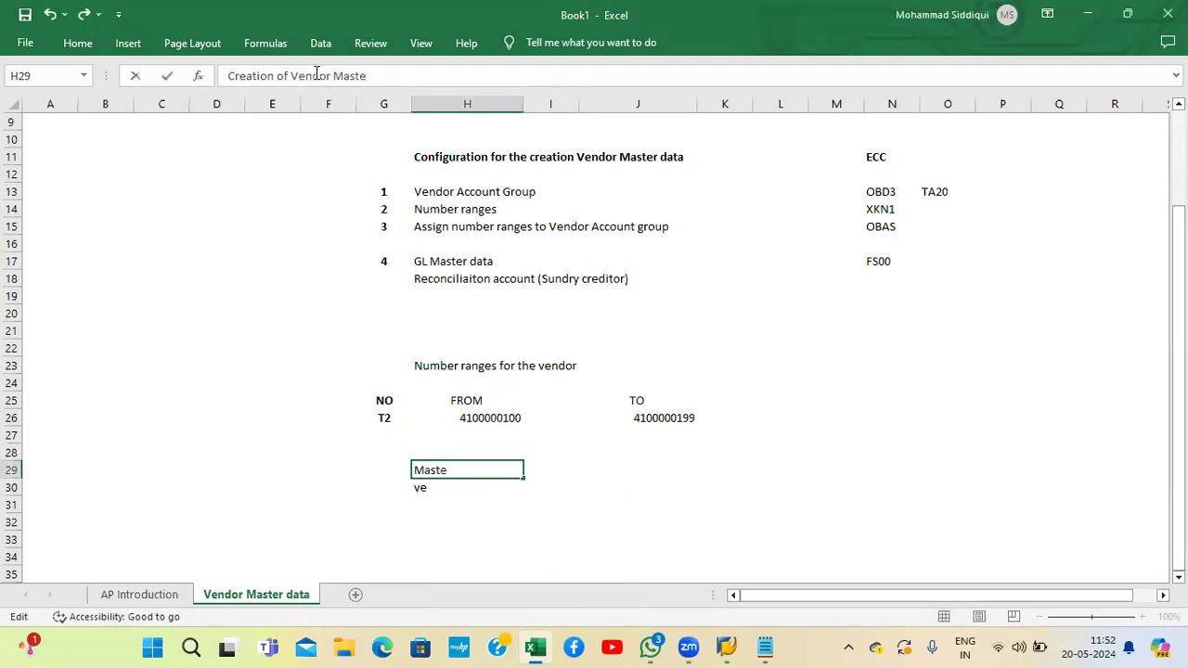
{"action": "key", "text": "Return"}
Step: Enter the transaction code FK01 in cell N29, in the ECC column beside the vendor creation entry
{"action": "key", "text": "Up"}
{"action": "key", "text": "Right"}
{"action": "key", "text": "Right"}
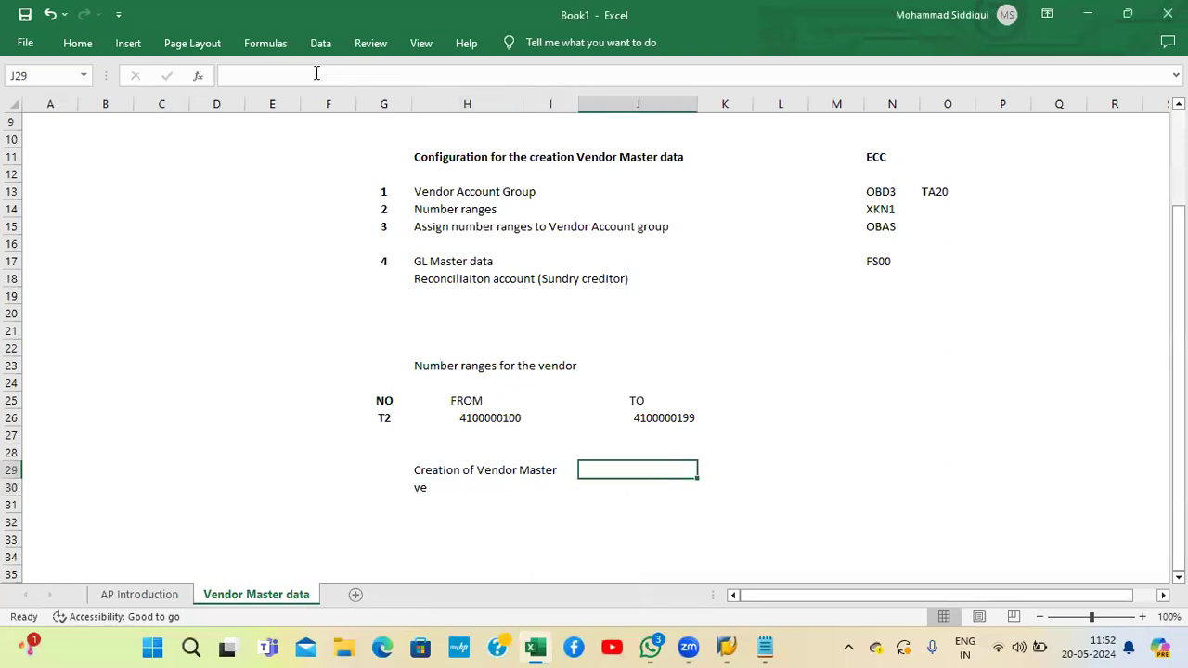
{"action": "key", "text": "Right"}
{"action": "key", "text": "Right"}
{"action": "key", "text": "Right"}
{"action": "key", "text": "Right"}
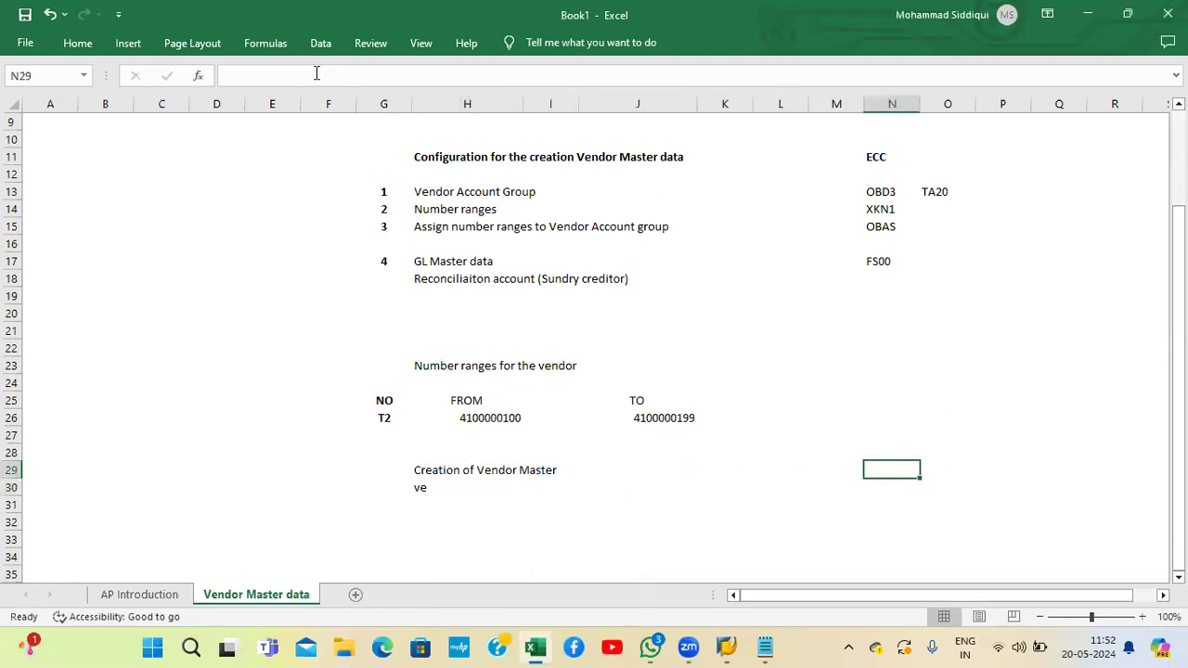
{"action": "type", "text": "FK01"}
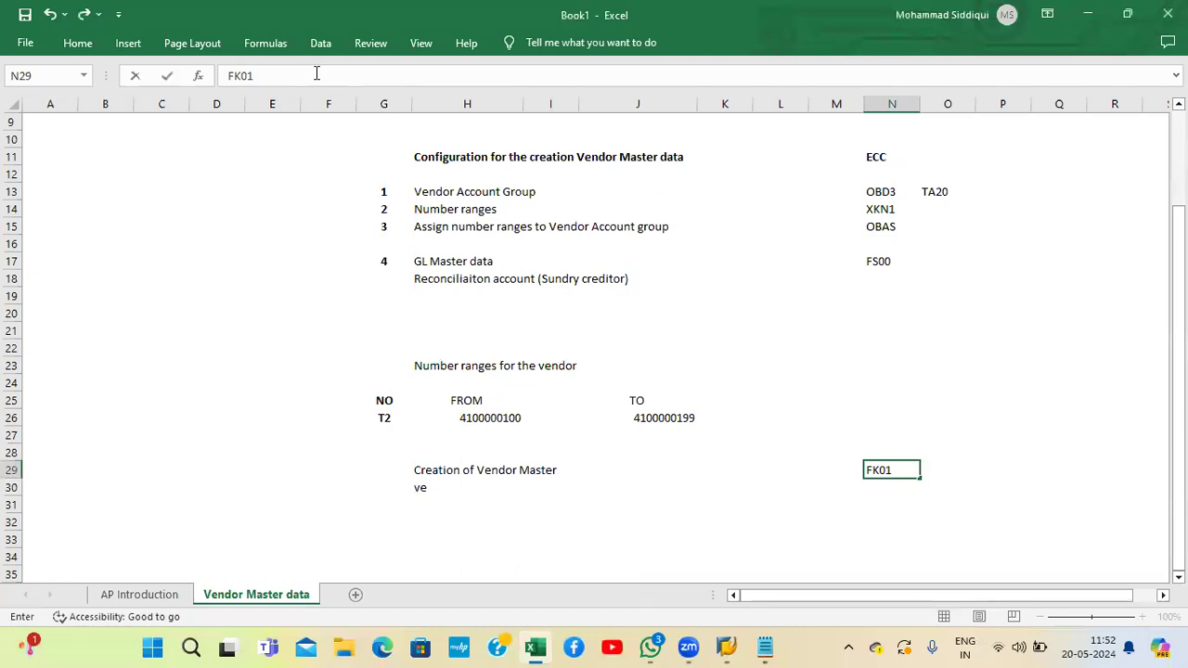
{"action": "key", "text": "Return"}
Step: Replace the stray text in cell H30 with the note "We have created only in FI"
{"action": "key", "text": "Down"}
{"action": "key", "text": "Left"}
{"action": "key", "text": "Left"}
{"action": "key", "text": "Left"}
{"action": "key", "text": "Left"}
{"action": "key", "text": "Left"}
{"action": "key", "text": "Left"}
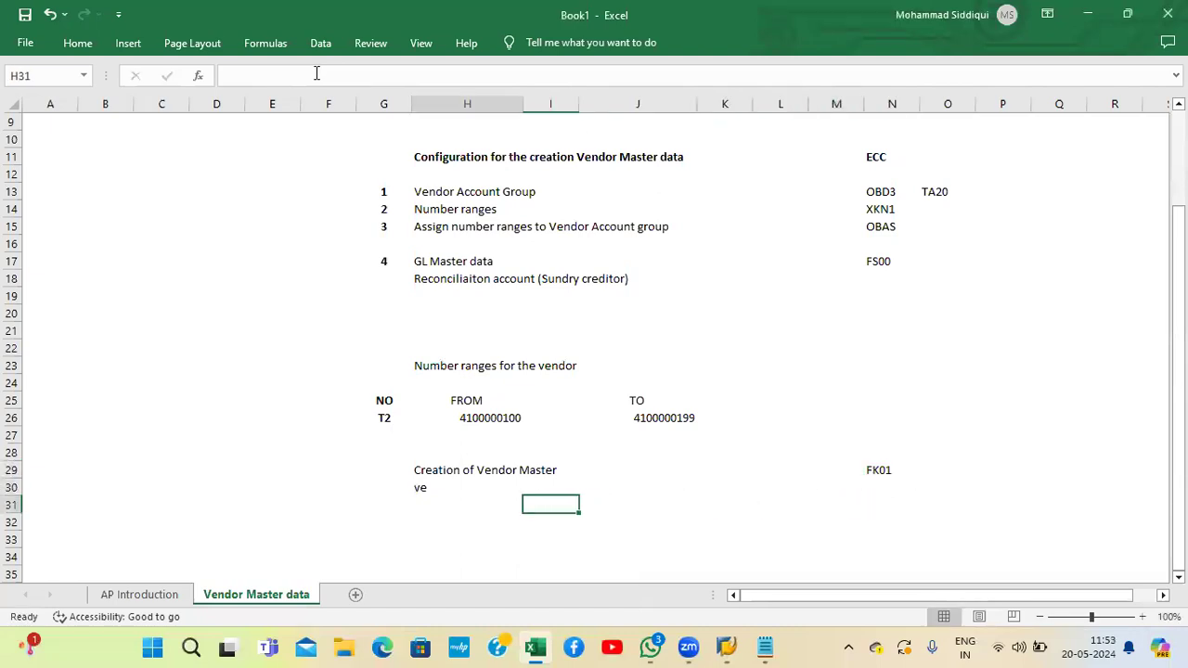
{"action": "key", "text": "Up"}
{"action": "key", "text": "Up"}
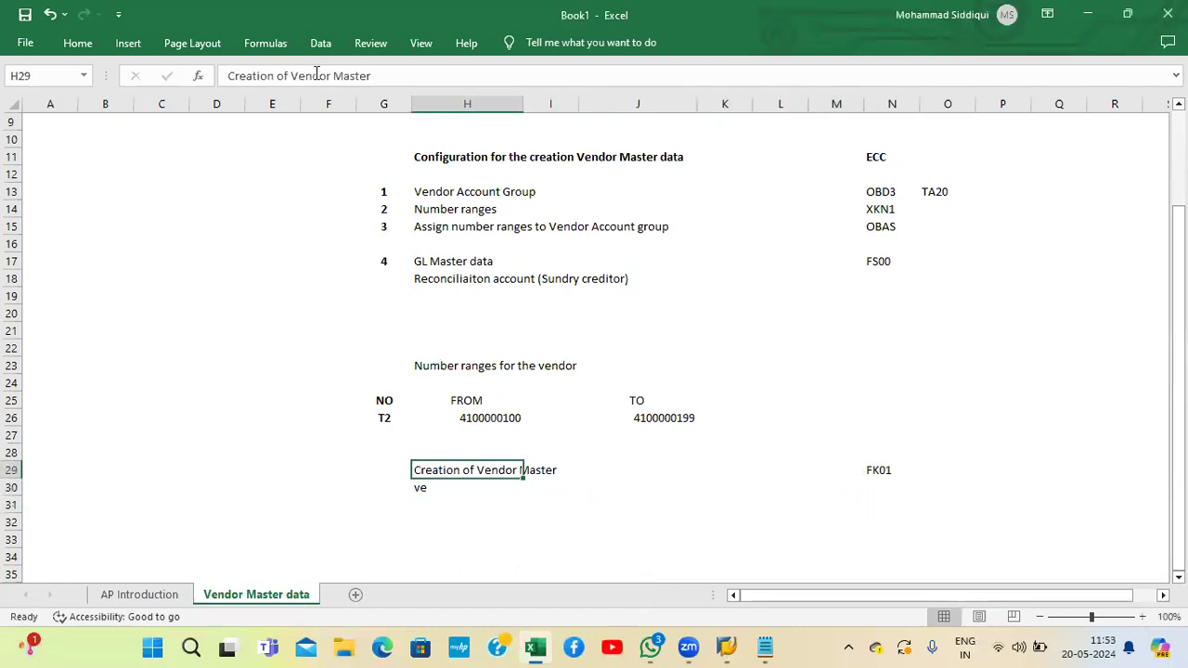
{"action": "key", "text": "Down"}
{"action": "type", "text": "We have c"}
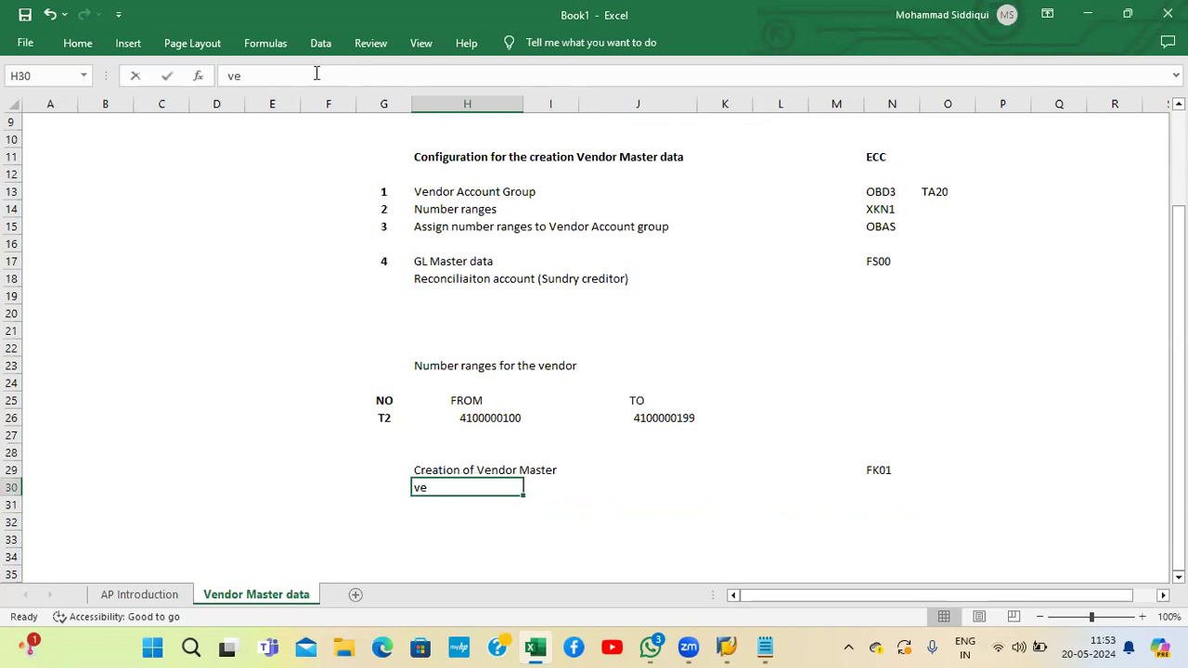
{"action": "type", "text": "reated on"}
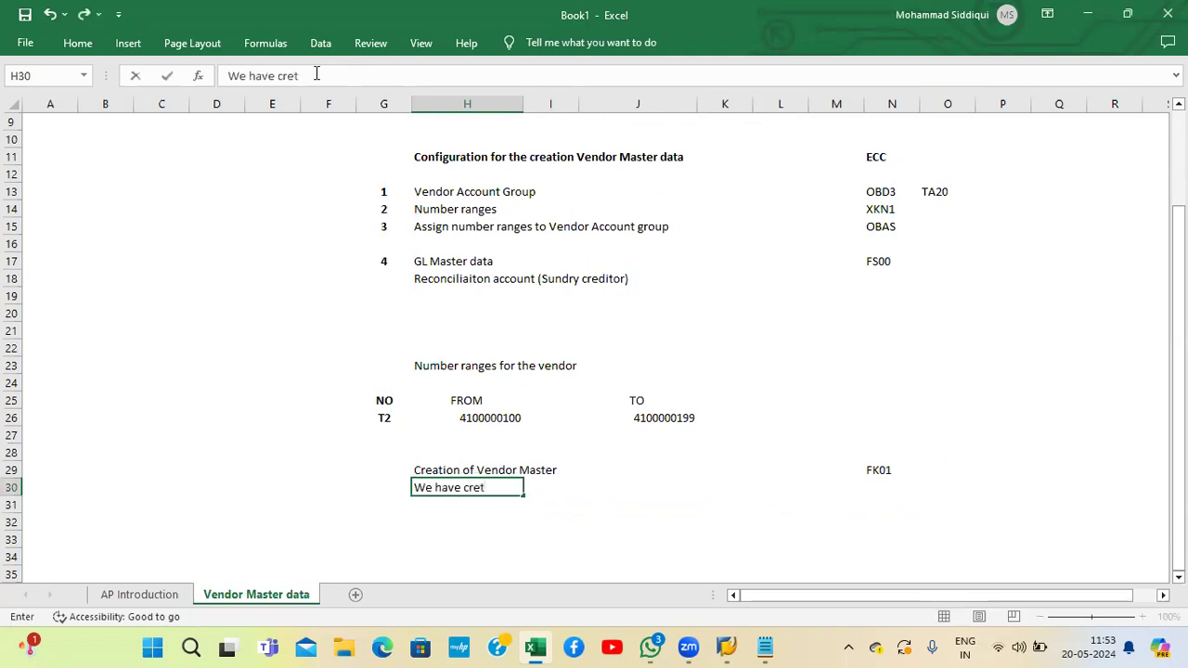
{"action": "type", "text": "ly in FI"}
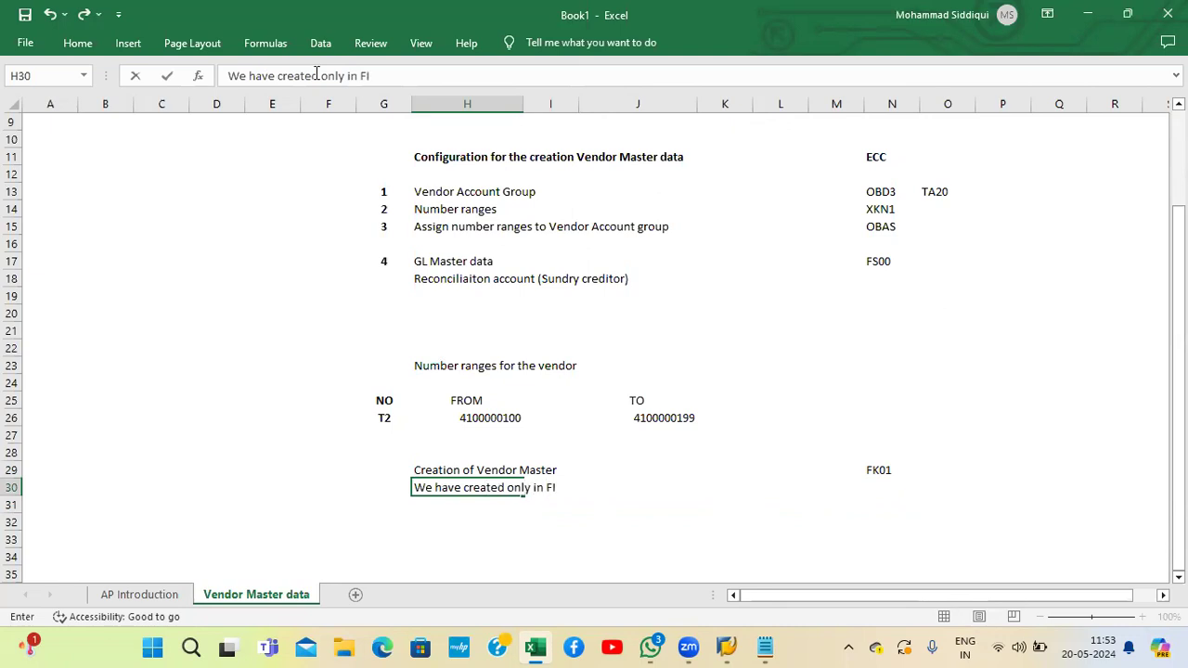
{"action": "key", "text": "Return"}
{"action": "key", "text": "Return"}
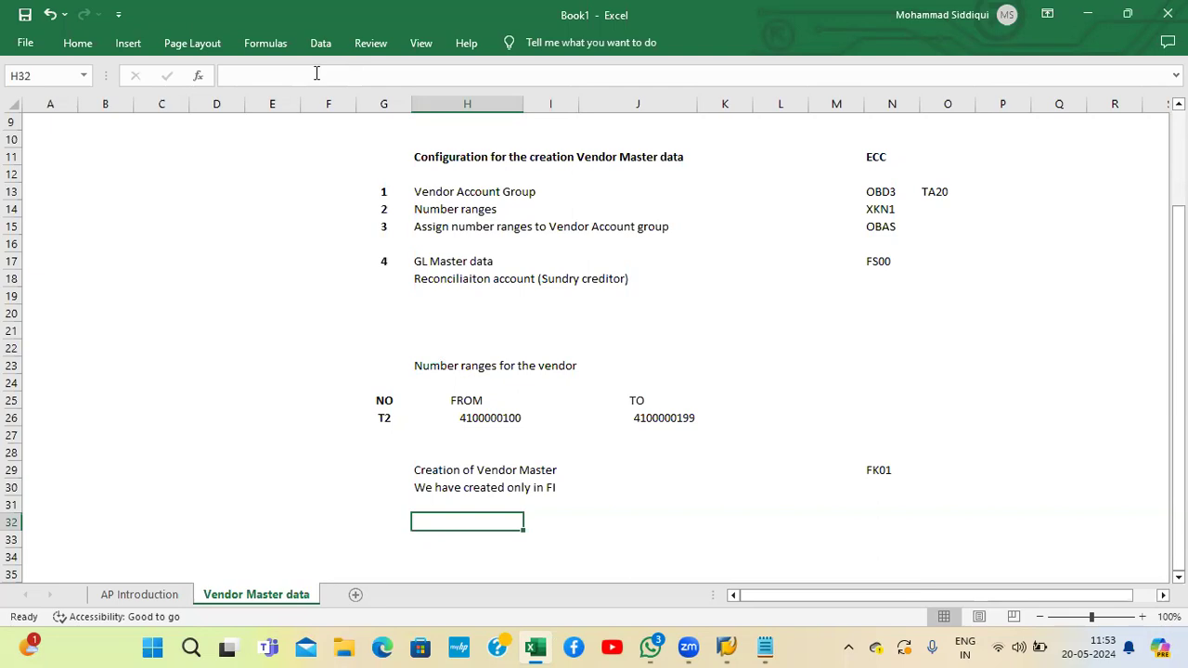
Step: Review the vendor master creation row, its transaction code and the note beneath it
{"action": "key", "text": "Up"}
{"action": "key", "text": "Up"}
{"action": "key", "text": "Up"}
{"action": "key", "text": "Up"}
{"action": "key", "text": "Right"}
{"action": "key", "text": "Right"}
{"action": "key", "text": "Right"}
{"action": "key", "text": "Right"}
{"action": "key", "text": "Right"}
{"action": "key", "text": "Right"}
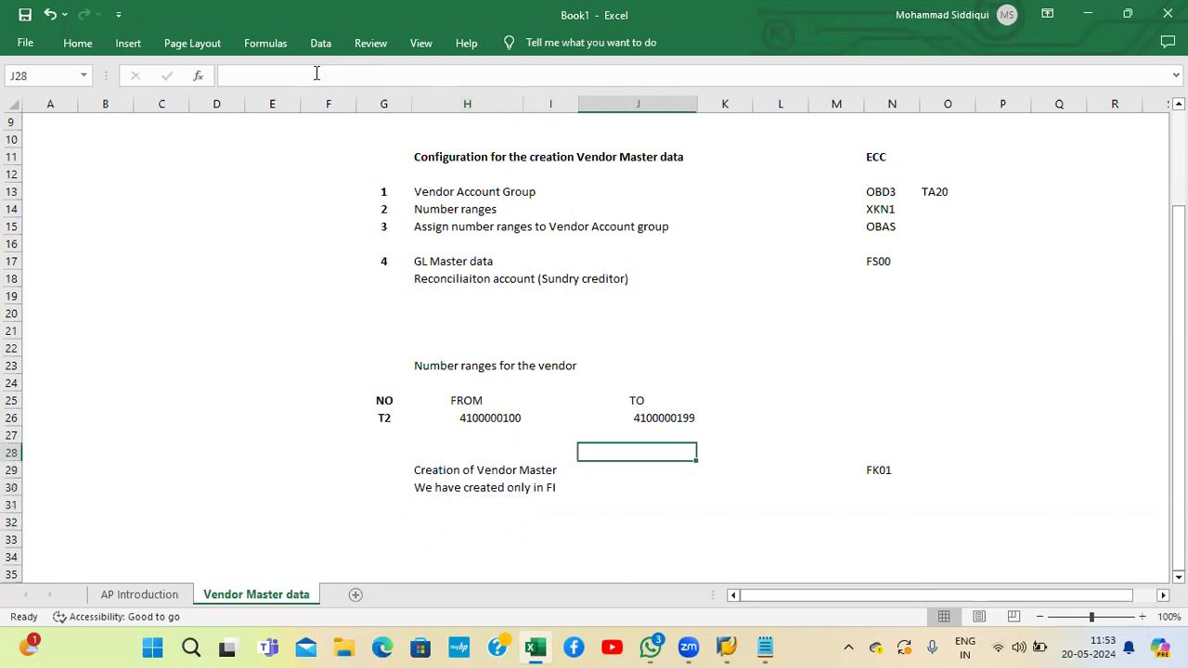
{"action": "key", "text": "Down"}
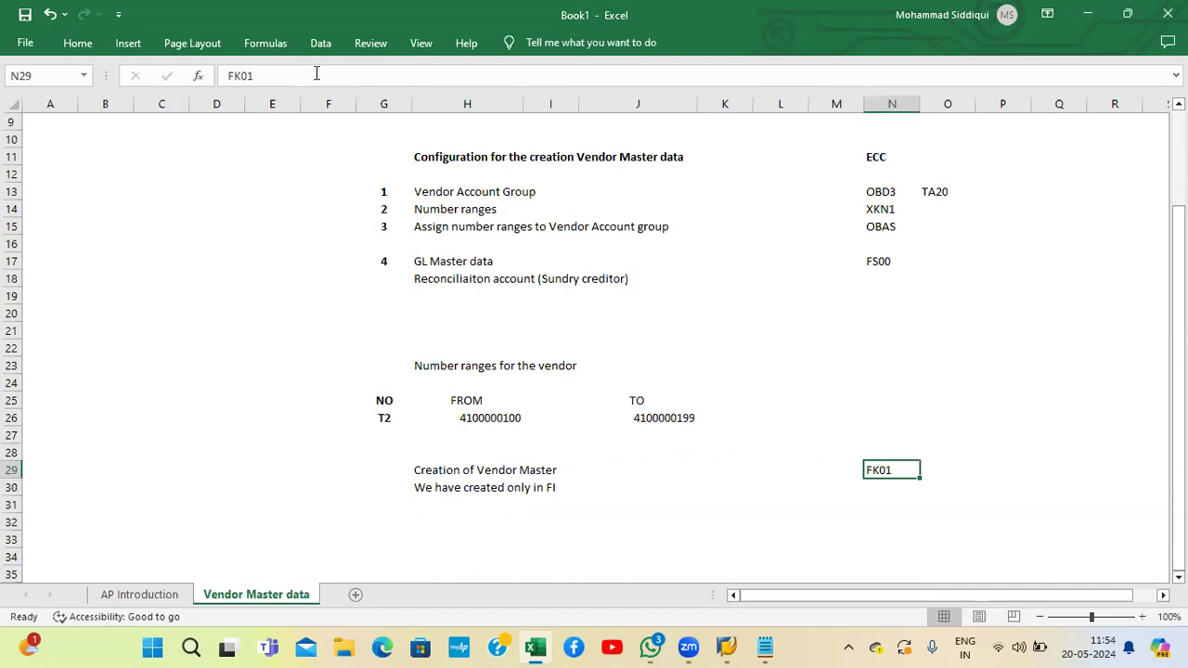
{"action": "key", "text": "Left"}
{"action": "key", "text": "Left"}
{"action": "key", "text": "Left"}
{"action": "key", "text": "Left"}
{"action": "key", "text": "Left"}
{"action": "key", "text": "Left"}
{"action": "key", "text": "Left"}
{"action": "key", "text": "Right"}
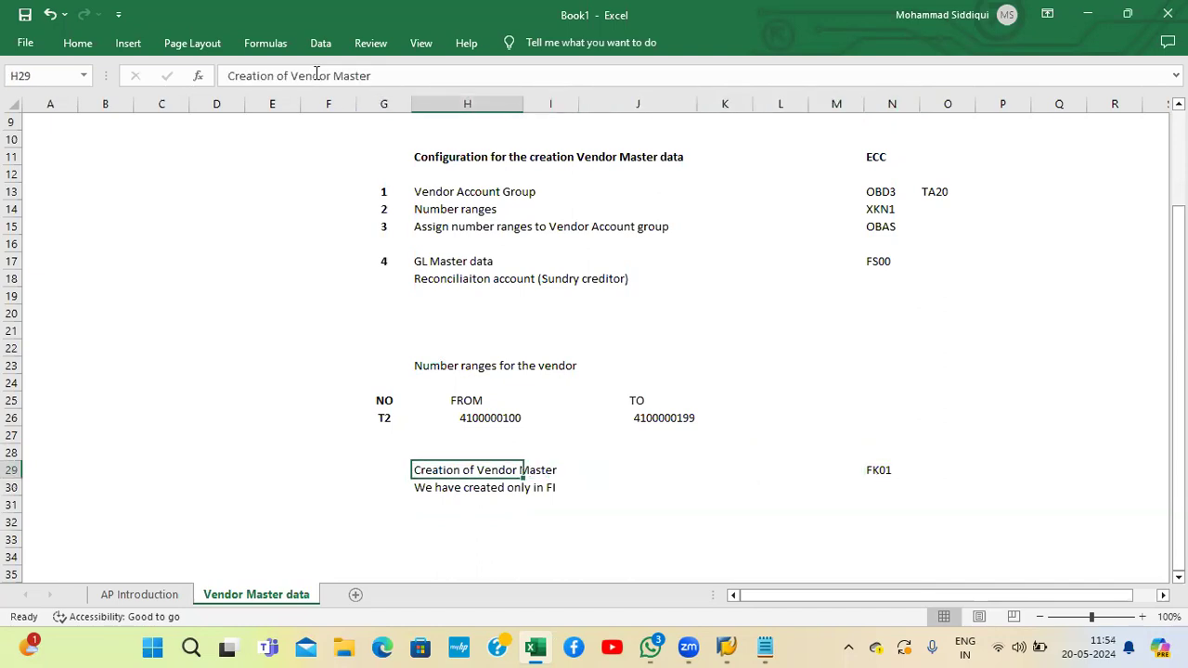
{"action": "key", "text": "Down"}
{"action": "key", "text": "Down"}
{"action": "key", "text": "Down"}
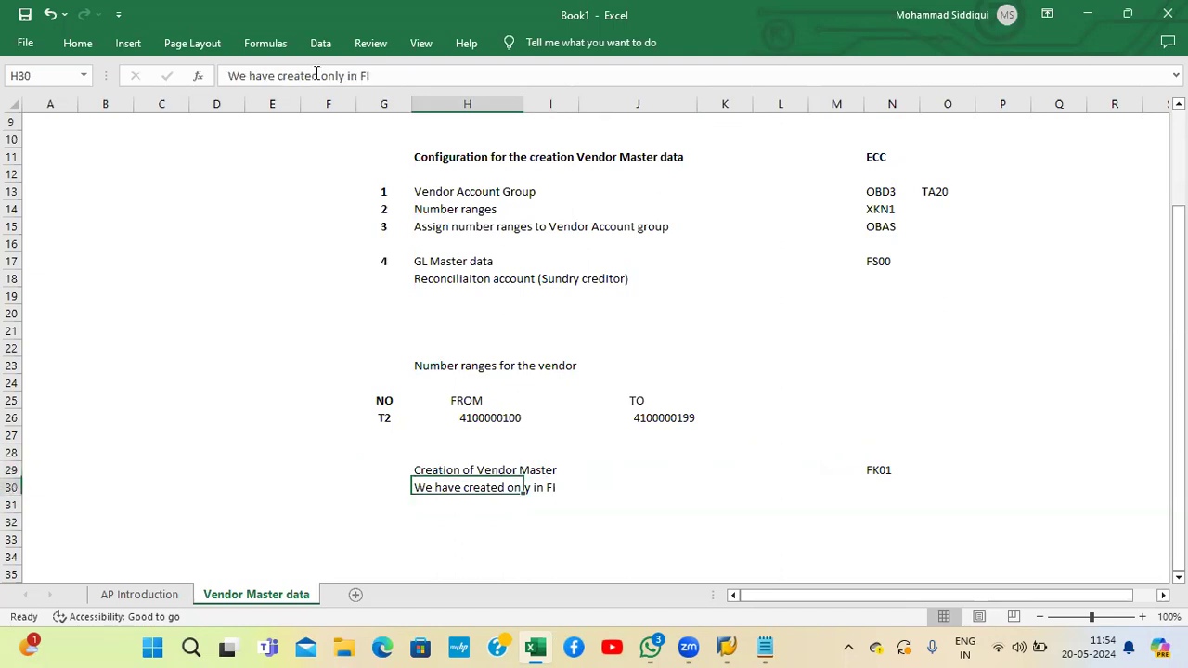
{"action": "key", "text": "Up"}
{"action": "key", "text": "Up"}
{"action": "key", "text": "Up"}
{"action": "key", "text": "Up"}
{"action": "key", "text": "Up"}
{"action": "key", "text": "Up"}
{"action": "key", "text": "Up"}
{"action": "key", "text": "Up"}
{"action": "key", "text": "Up"}
{"action": "key", "text": "Up"}
{"action": "key", "text": "Up"}
{"action": "key", "text": "Up"}
{"action": "key", "text": "Up"}
{"action": "key", "text": "Up"}
{"action": "key", "text": "Up"}
{"action": "key", "text": "Up"}
{"action": "key", "text": "Up"}
{"action": "key", "text": "Up"}
{"action": "key", "text": "Up"}
{"action": "key", "text": "Up"}
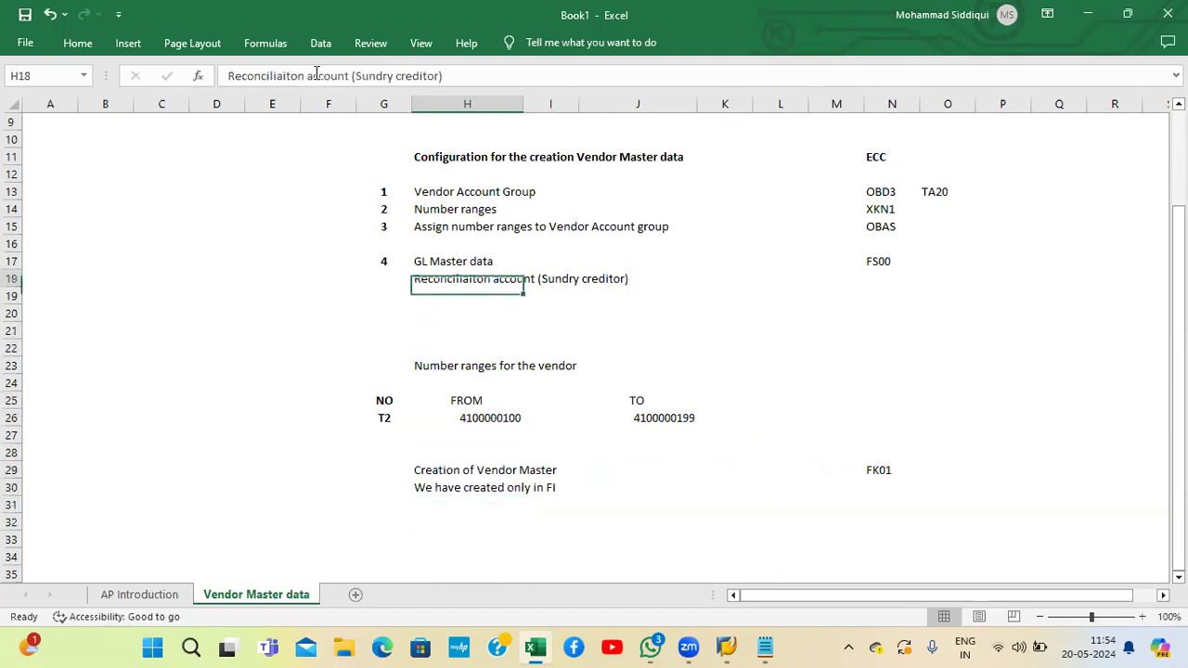
{"action": "key", "text": "Down"}
{"action": "key", "text": "Down"}
{"action": "key", "text": "Down"}
{"action": "key", "text": "Down"}
{"action": "key", "text": "Down"}
{"action": "key", "text": "Down"}
{"action": "key", "text": "Down"}
{"action": "key", "text": "Down"}
{"action": "key", "text": "Down"}
{"action": "key", "text": "Down"}
{"action": "key", "text": "Down"}
{"action": "key", "text": "Down"}
{"action": "key", "text": "Down"}
{"action": "key", "text": "Down"}
{"action": "key", "text": "Down"}
{"action": "key", "text": "Down"}
{"action": "key", "text": "Down"}
{"action": "key", "text": "Down"}
{"action": "key", "text": "Down"}
{"action": "key", "text": "Down"}
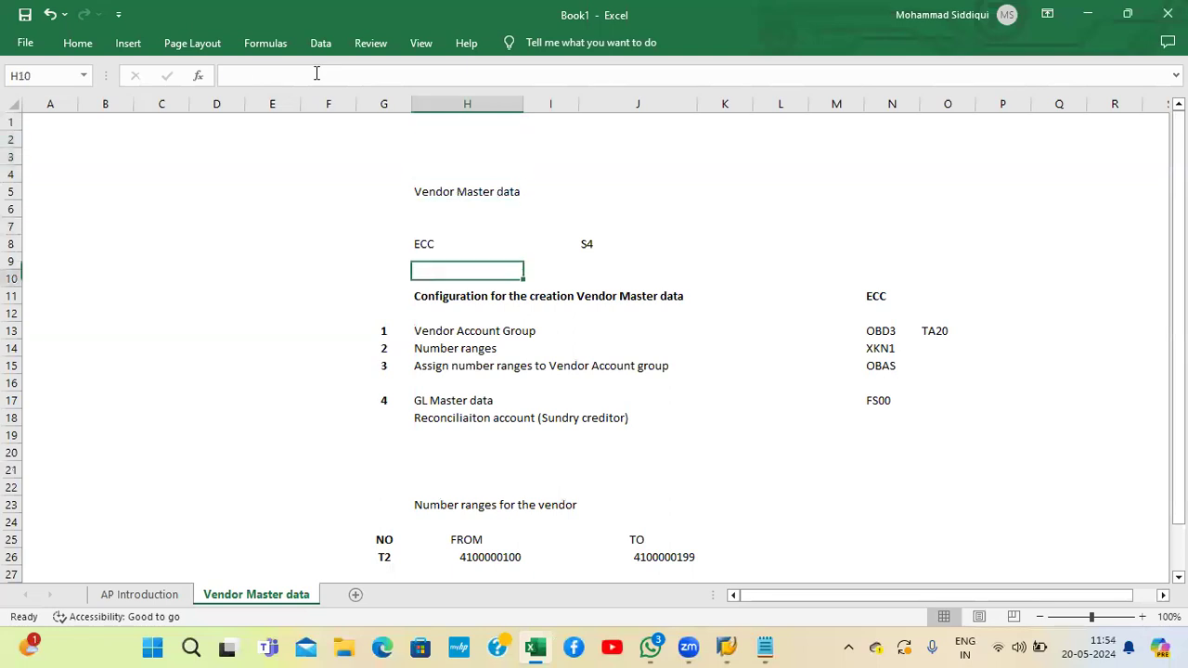
{"action": "key", "text": "Down"}
{"action": "key", "text": "Down"}
{"action": "key", "text": "Down"}
{"action": "key", "text": "Down"}
{"action": "key", "text": "Up"}
{"action": "key", "text": "Up"}
{"action": "key", "text": "Up"}
{"action": "key", "text": "Up"}
{"action": "key", "text": "Up"}
{"action": "key", "text": "Up"}
{"action": "key", "text": "Up"}
{"action": "key", "text": "Up"}
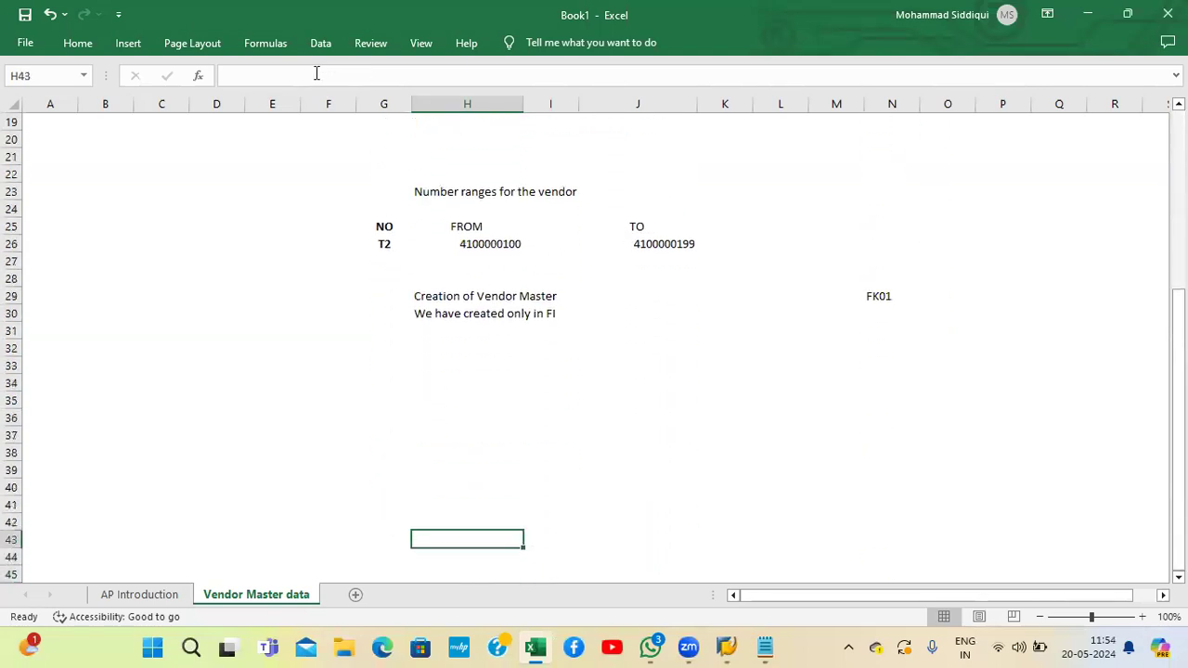
{"action": "key", "text": "Up"}
{"action": "key", "text": "Up"}
{"action": "key", "text": "Up"}
{"action": "key", "text": "Up"}
{"action": "key", "text": "Up"}
{"action": "key", "text": "Up"}
{"action": "key", "text": "Up"}
{"action": "key", "text": "Up"}
{"action": "key", "text": "Up"}
{"action": "key", "text": "Up"}
{"action": "key", "text": "Up"}
{"action": "key", "text": "Up"}
{"action": "key", "text": "Up"}
{"action": "key", "text": "Up"}
{"action": "key", "text": "Up"}
{"action": "key", "text": "Up"}
{"action": "key", "text": "Up"}
{"action": "key", "text": "Up"}
{"action": "key", "text": "Up"}
{"action": "key", "text": "Up"}
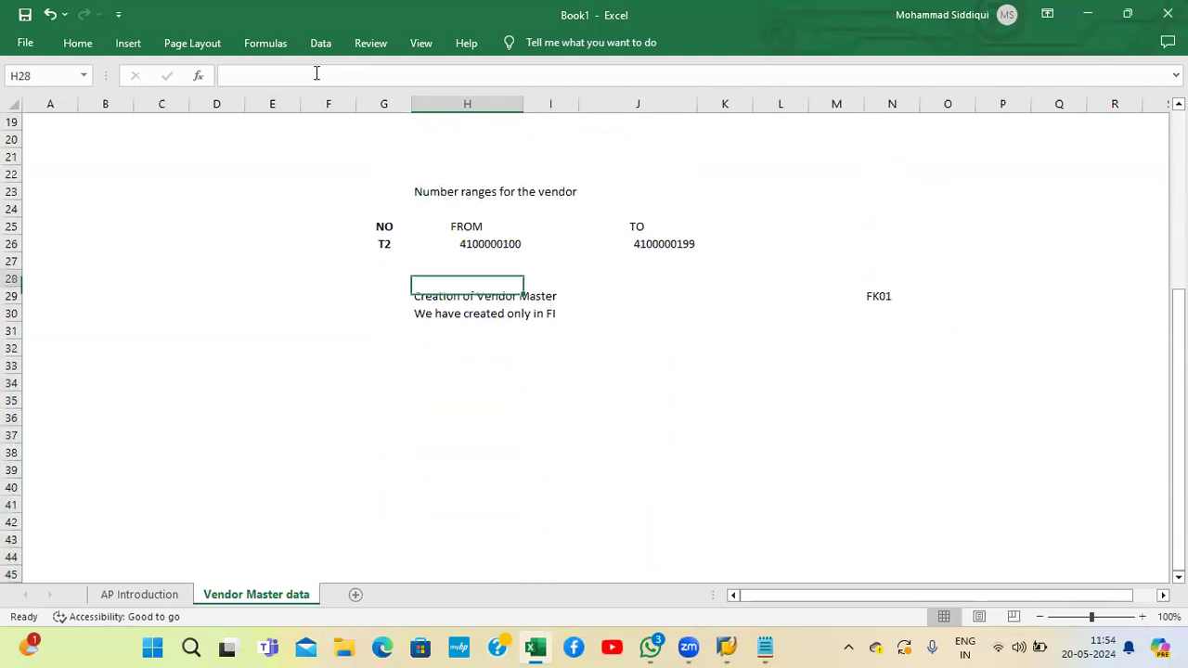
{"action": "key", "text": "Down"}
{"action": "key", "text": "Down"}
{"action": "key", "text": "Down"}
{"action": "key", "text": "Down"}
{"action": "key", "text": "Down"}
{"action": "key", "text": "Down"}
{"action": "key", "text": "Down"}
{"action": "key", "text": "Down"}
{"action": "key", "text": "Down"}
{"action": "key", "text": "Down"}
{"action": "key", "text": "Down"}
{"action": "key", "text": "Down"}
{"action": "key", "text": "Down"}
{"action": "key", "text": "Down"}
{"action": "key", "text": "Down"}
{"action": "key", "text": "Down"}
{"action": "key", "text": "Down"}
{"action": "key", "text": "Down"}
{"action": "key", "text": "Down"}
{"action": "key", "text": "Down"}
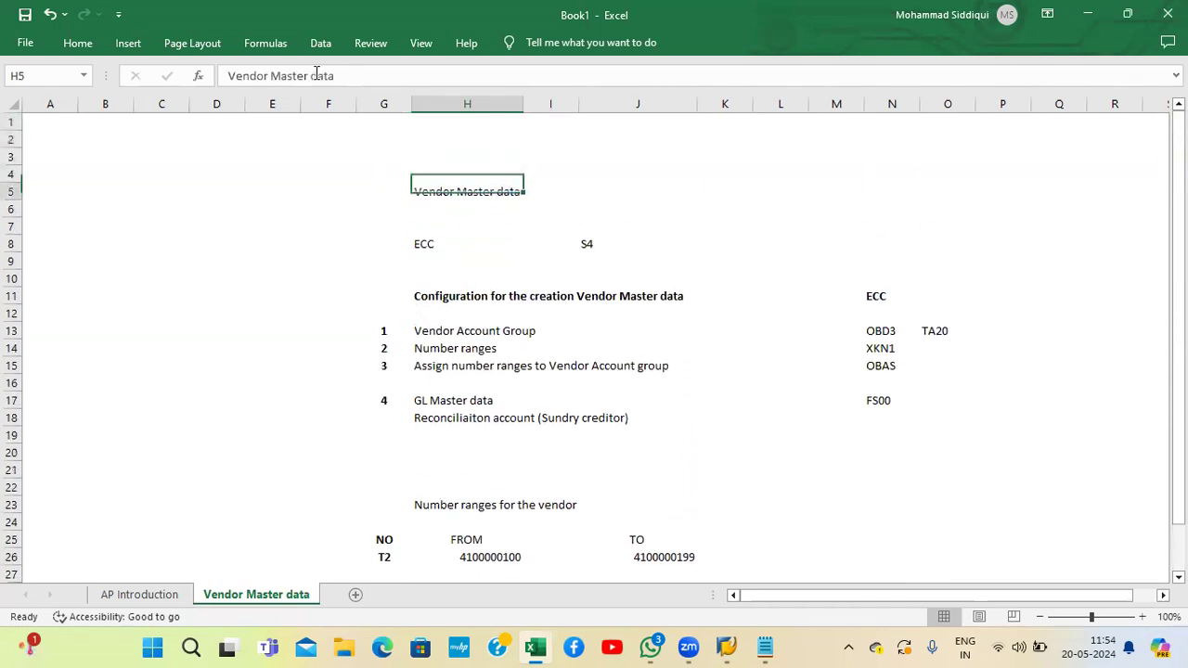
Step: Enter the heading "Confgiruation of Vendor Master data in S4 Hana" in cell H33, below the vendor creation note
{"action": "key", "text": "Down"}
{"action": "key", "text": "Down"}
{"action": "key", "text": "Down"}
{"action": "key", "text": "Down"}
{"action": "key", "text": "Down"}
{"action": "key", "text": "Down"}
{"action": "key", "text": "Down"}
{"action": "key", "text": "Down"}
{"action": "key", "text": "Down"}
{"action": "key", "text": "Up"}
{"action": "key", "text": "Up"}
{"action": "key", "text": "Up"}
{"action": "key", "text": "Up"}
{"action": "key", "text": "Up"}
{"action": "key", "text": "Up"}
{"action": "key", "text": "Up"}
{"action": "key", "text": "Up"}
{"action": "key", "text": "Up"}
{"action": "key", "text": "Up"}
{"action": "key", "text": "Up"}
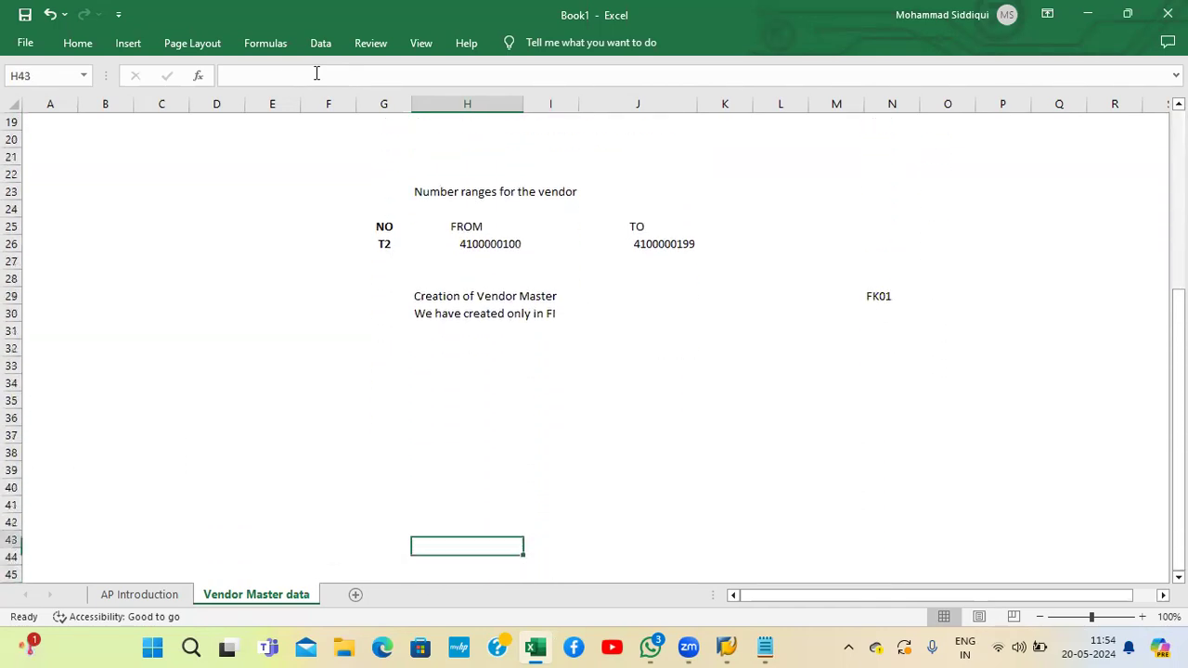
{"action": "type", "text": "cONFGIRUATI"}
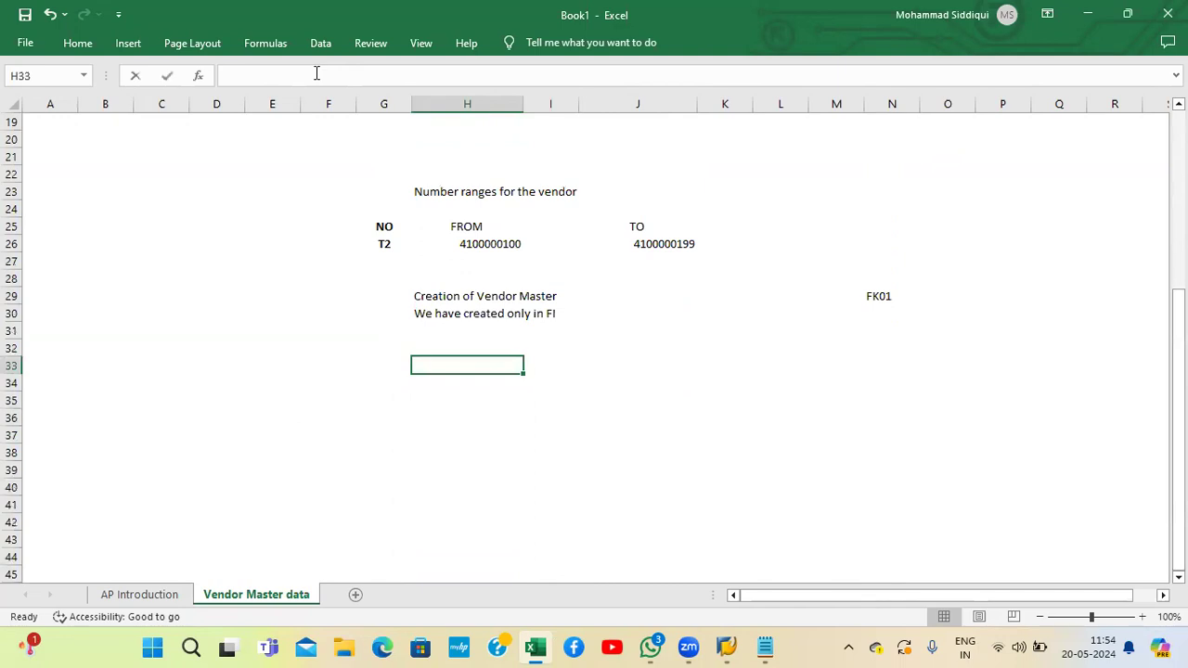
{"action": "type", "text": "on "}
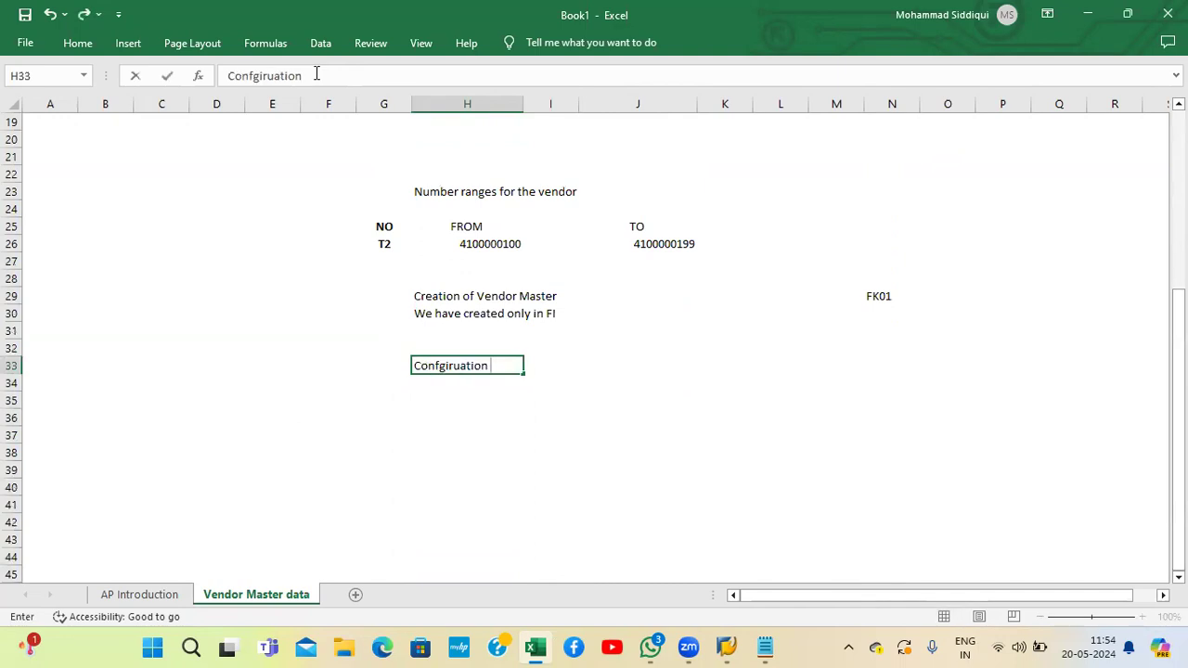
{"action": "type", "text": "of Vendor "}
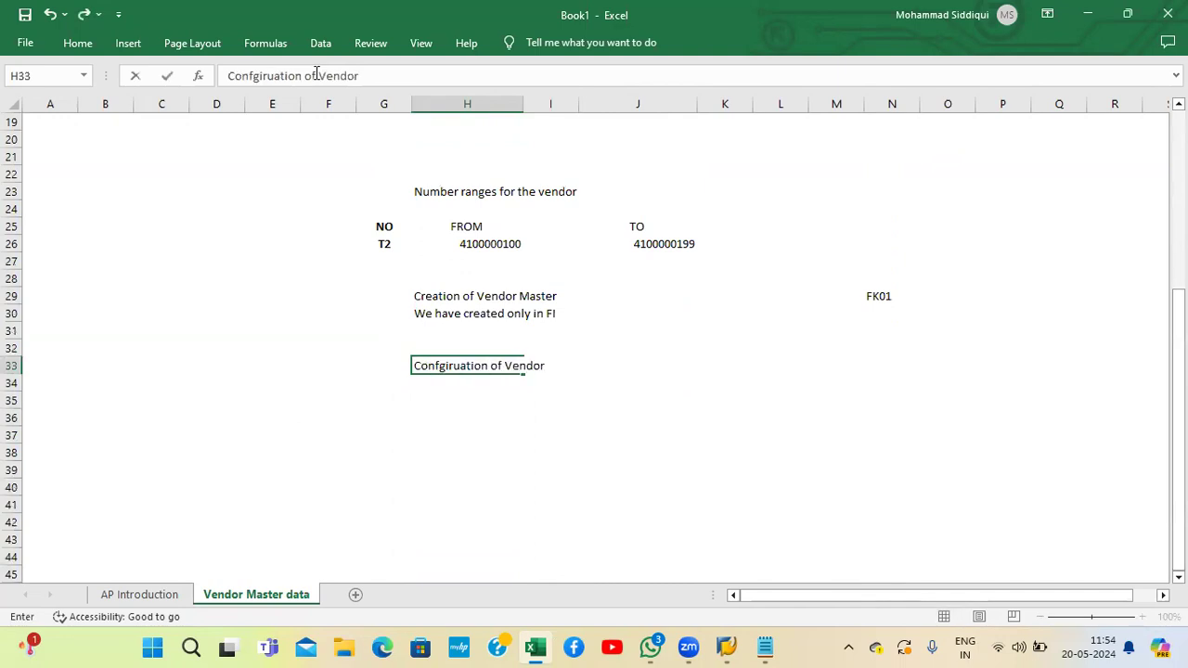
{"action": "type", "text": "Master data i"}
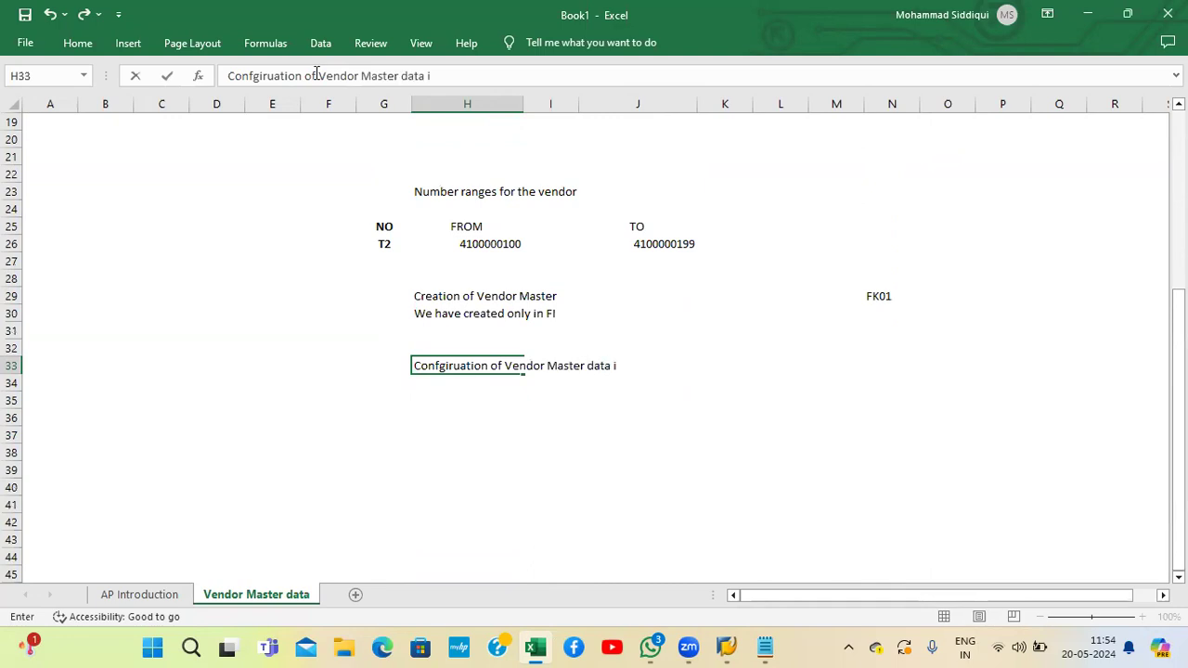
{"action": "type", "text": "n S4 Hana"}
{"action": "key", "text": "Return"}
Step: Make the S4 Hana configuration heading in cell H33 bold
{"action": "key", "text": "Return"}
{"action": "key", "text": "Up"}
{"action": "key", "text": "Up"}
{"action": "key", "text": "ctrl+b"}
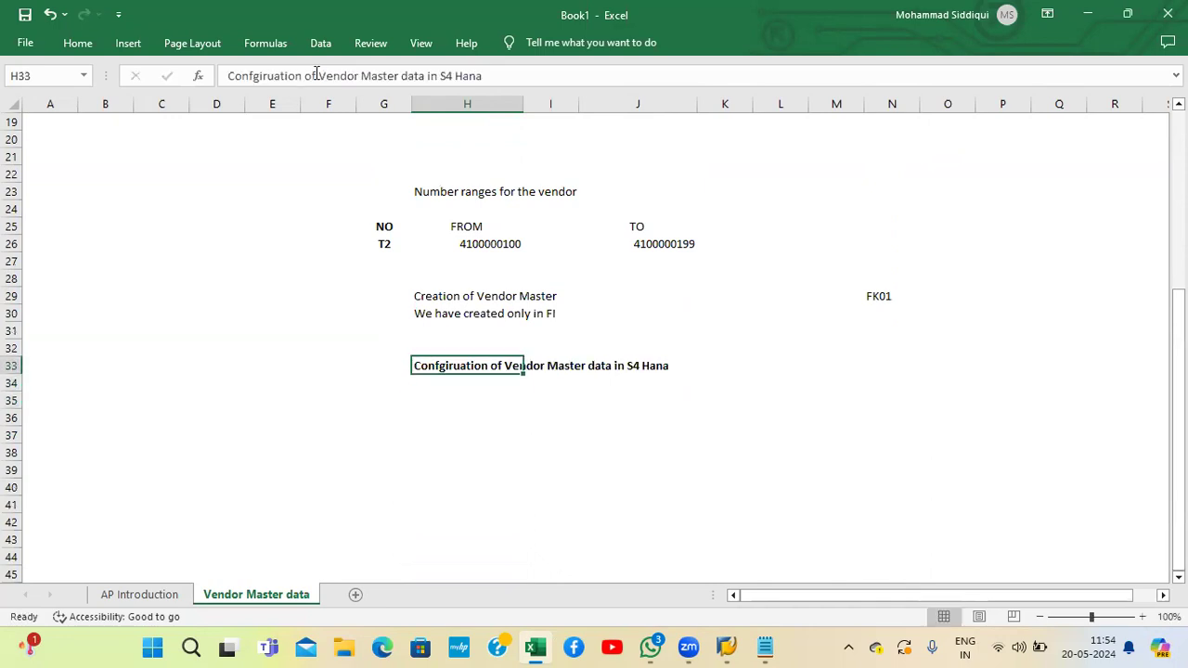
Step: Copy the ECC configuration list in G13:N18, from Vendor Account Group to the reconciliation account row, including its transaction codes
{"action": "key", "text": "Down"}
{"action": "key", "text": "Down"}
{"action": "key", "text": "Left"}
{"action": "key", "text": "Left"}
{"action": "key", "text": "Up"}
{"action": "key", "text": "Up"}
{"action": "key", "text": "Up"}
{"action": "key", "text": "Up"}
{"action": "key", "text": "Up"}
{"action": "key", "text": "Up"}
{"action": "key", "text": "Up"}
{"action": "key", "text": "Up"}
{"action": "key", "text": "Up"}
{"action": "key", "text": "Up"}
{"action": "key", "text": "Up"}
{"action": "key", "text": "Up"}
{"action": "key", "text": "Up"}
{"action": "key", "text": "Up"}
{"action": "key", "text": "Up"}
{"action": "key", "text": "Up"}
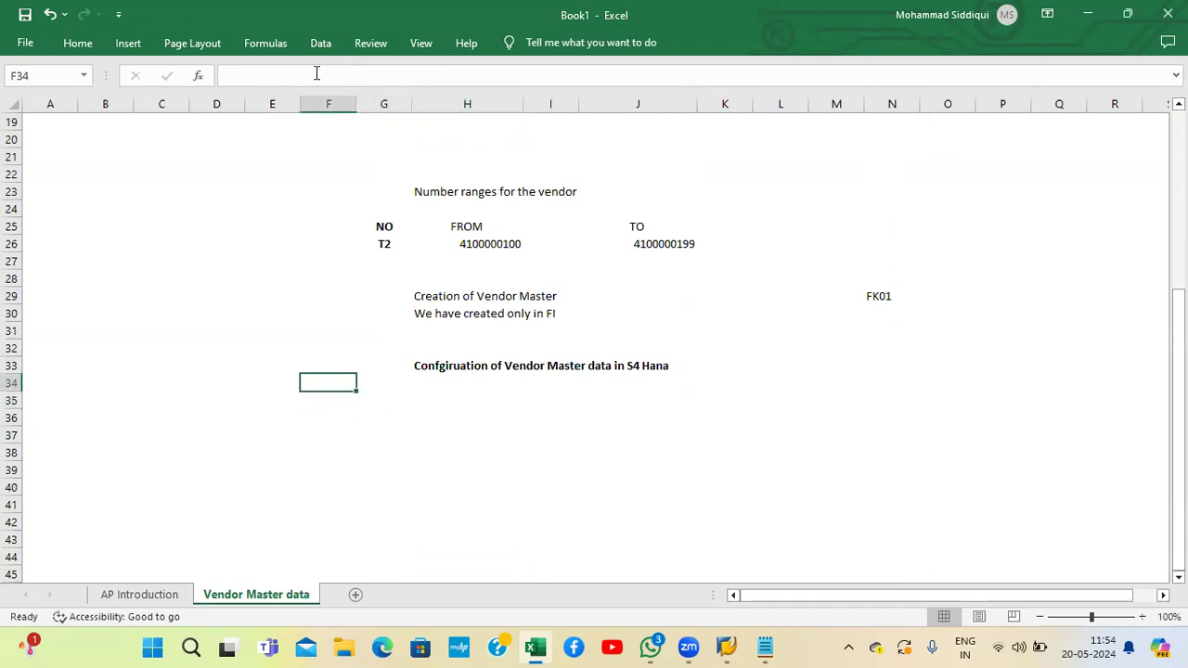
{"action": "key", "text": "Up"}
{"action": "key", "text": "Up"}
{"action": "key", "text": "Up"}
{"action": "key", "text": "Up"}
{"action": "key", "text": "Up"}
{"action": "key", "text": "Up"}
{"action": "key", "text": "Up"}
{"action": "key", "text": "Up"}
{"action": "key", "text": "Up"}
{"action": "key", "text": "Up"}
{"action": "key", "text": "Up"}
{"action": "key", "text": "Up"}
{"action": "key", "text": "Up"}
{"action": "key", "text": "Up"}
{"action": "key", "text": "Up"}
{"action": "key", "text": "Up"}
{"action": "key", "text": "Up"}
{"action": "key", "text": "Down"}
{"action": "key", "text": "Down"}
{"action": "key", "text": "Down"}
{"action": "key", "text": "Down"}
{"action": "key", "text": "Down"}
{"action": "key", "text": "Down"}
{"action": "key", "text": "Down"}
{"action": "key", "text": "Down"}
{"action": "key", "text": "Down"}
{"action": "key", "text": "Down"}
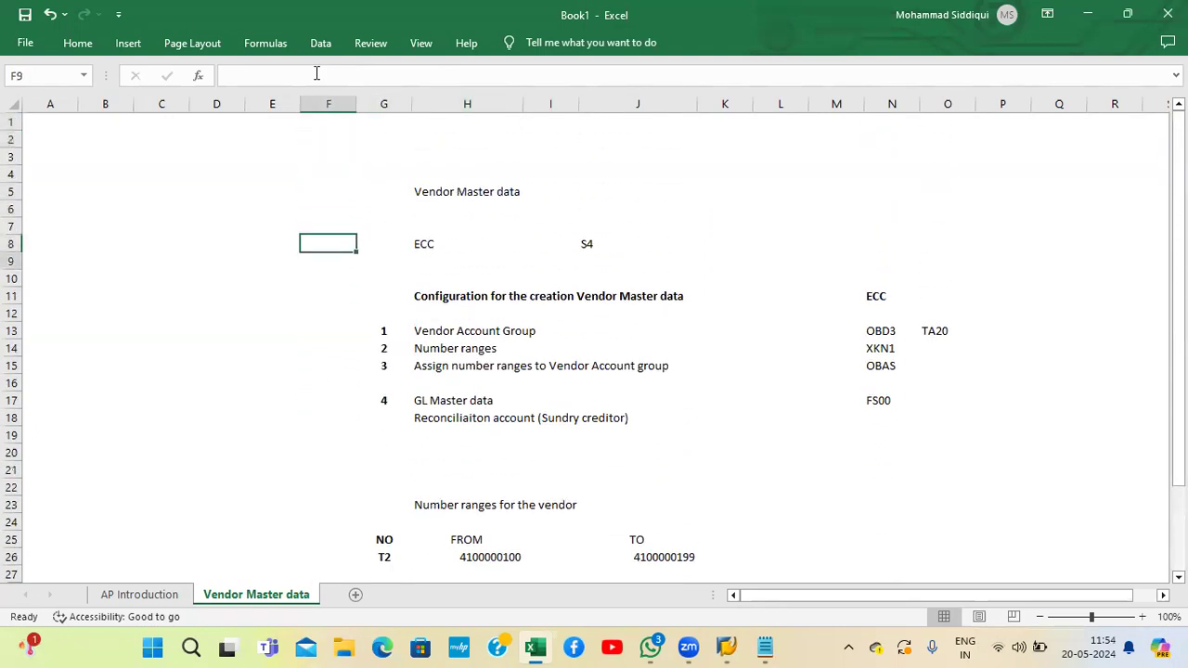
{"action": "key", "text": "Right"}
{"action": "key", "text": "Right"}
{"action": "key", "text": "Down"}
{"action": "key", "text": "Left"}
{"action": "key", "text": "shift+Down"}
{"action": "key", "text": "shift+Down"}
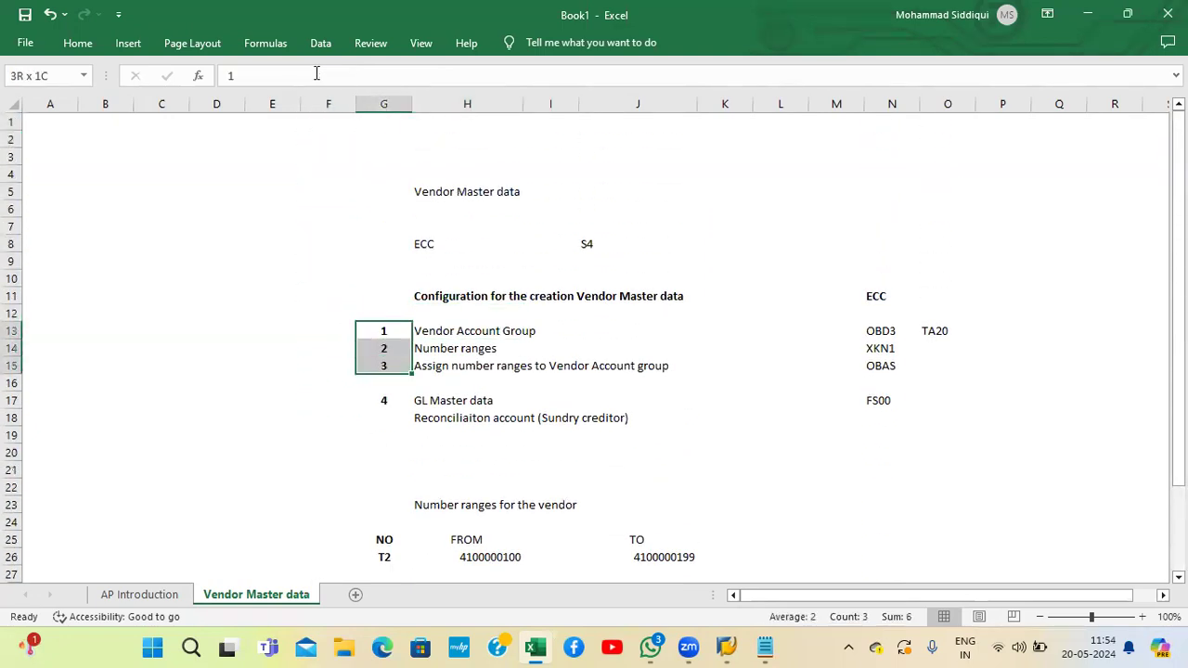
{"action": "key", "text": "shift+Right"}
{"action": "key", "text": "shift+Right"}
{"action": "key", "text": "shift+Right"}
{"action": "key", "text": "shift+Right"}
{"action": "key", "text": "shift+Right"}
{"action": "key", "text": "shift+Right"}
{"action": "key", "text": "shift+Right"}
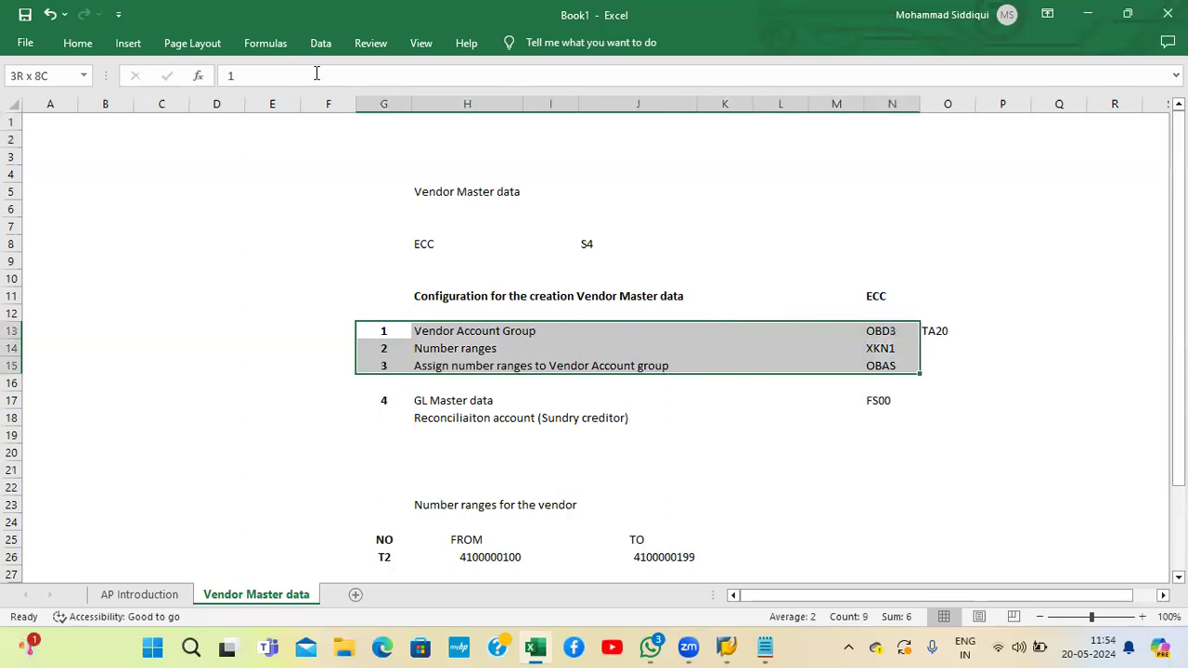
{"action": "key", "text": "shift+Down"}
{"action": "key", "text": "shift+Down"}
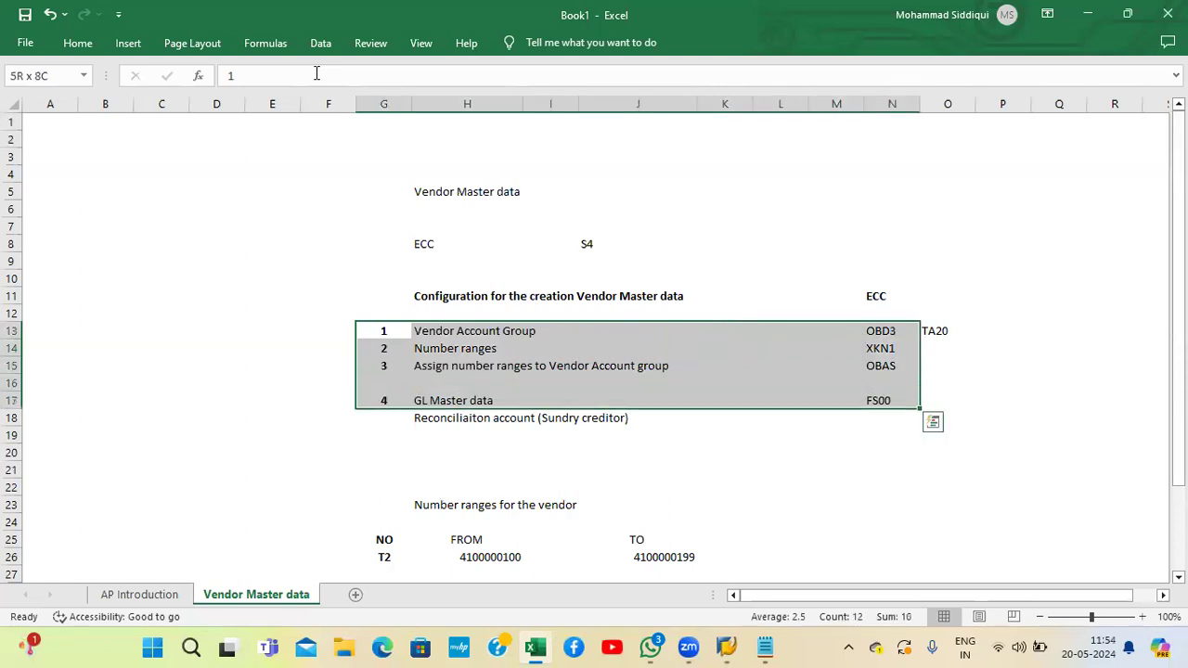
{"action": "key", "text": "shift+Down"}
{"action": "key", "text": "ctrl+c"}
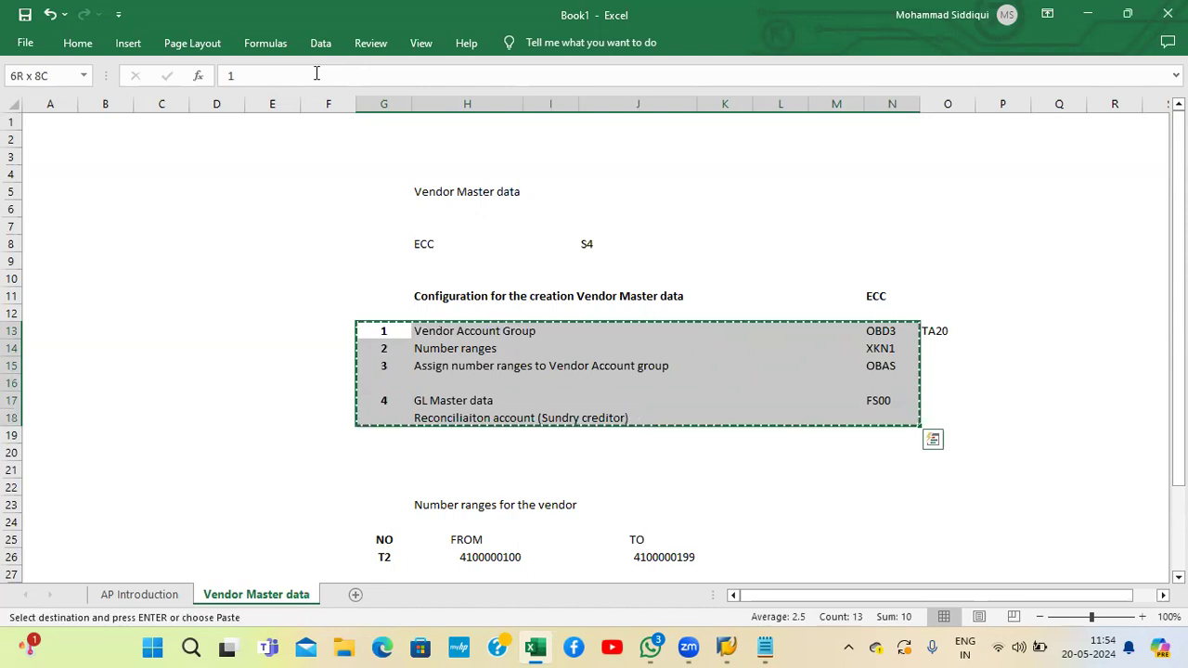
Step: Paste the copied configuration list beneath the S4 Hana heading, starting at cell G35
{"action": "key", "text": "Down"}
{"action": "key", "text": "Down"}
{"action": "key", "text": "Down"}
{"action": "key", "text": "Down"}
{"action": "key", "text": "Down"}
{"action": "key", "text": "Down"}
{"action": "key", "text": "Down"}
{"action": "key", "text": "Down"}
{"action": "key", "text": "Down"}
{"action": "key", "text": "Down"}
{"action": "key", "text": "Down"}
{"action": "key", "text": "Down"}
{"action": "key", "text": "Down"}
{"action": "key", "text": "Down"}
{"action": "key", "text": "Down"}
{"action": "key", "text": "Down"}
{"action": "key", "text": "Down"}
{"action": "key", "text": "Down"}
{"action": "key", "text": "Down"}
{"action": "key", "text": "Down"}
{"action": "key", "text": "Down"}
{"action": "key", "text": "Down"}
{"action": "key", "text": "Down"}
{"action": "key", "text": "Down"}
{"action": "key", "text": "Down"}
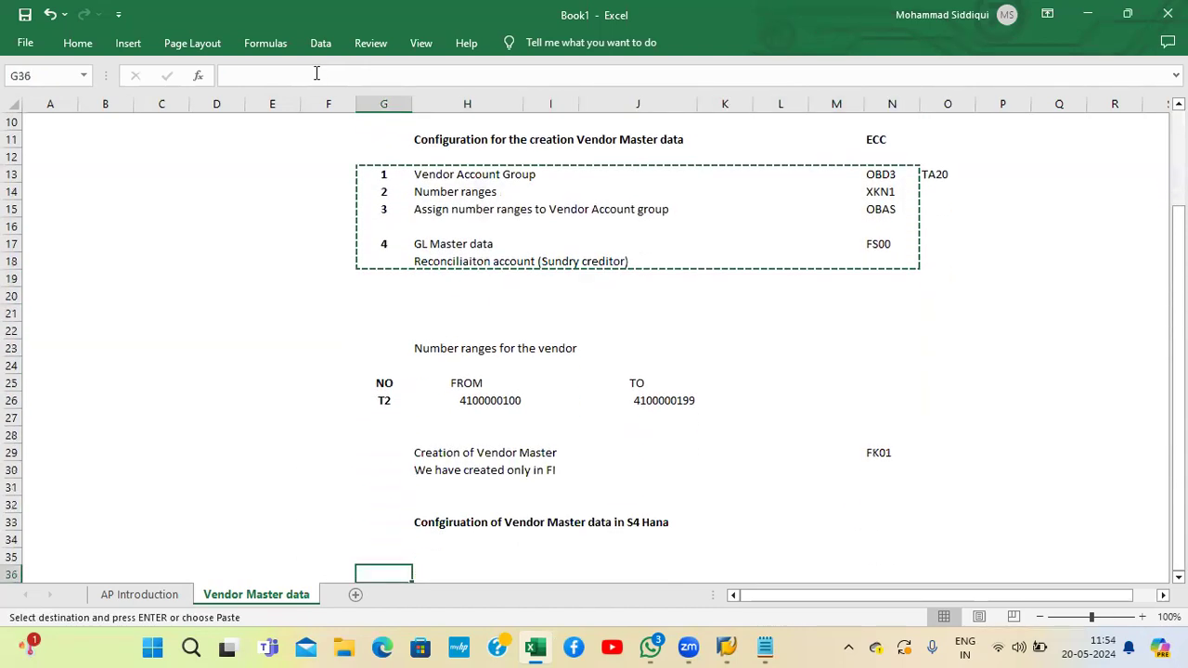
{"action": "key", "text": "Up"}
{"action": "key", "text": "Up"}
{"action": "key", "text": "Up"}
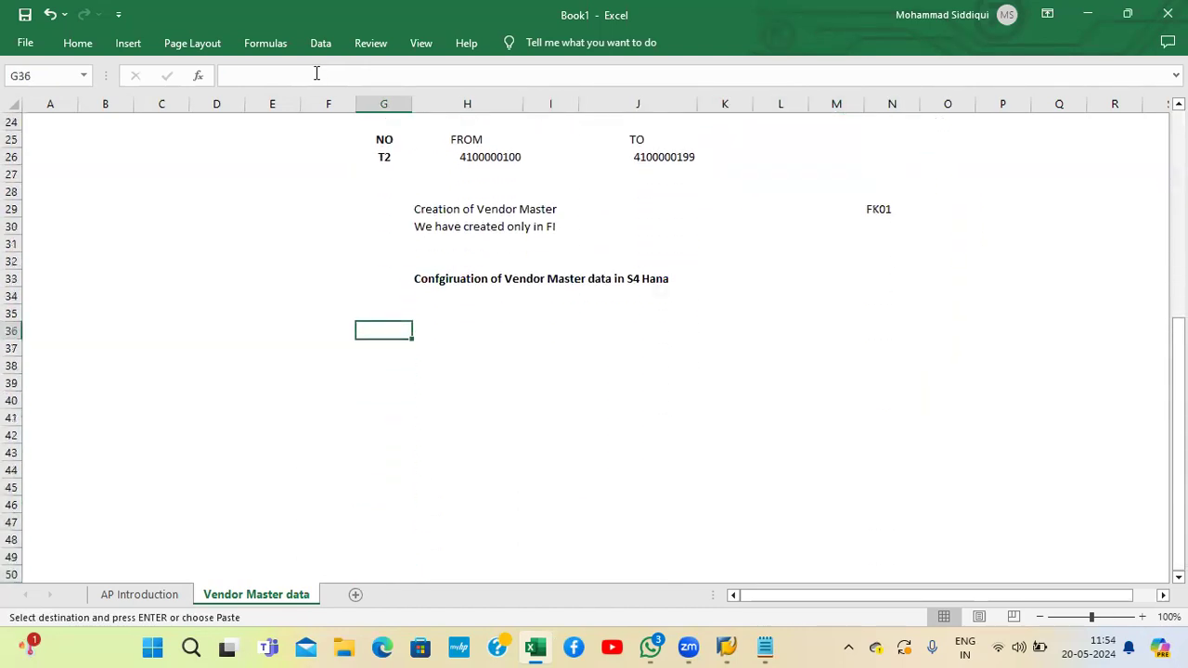
{"action": "key", "text": "ctrl+v"}
{"action": "key", "text": "Down"}
{"action": "key", "text": "Down"}
{"action": "key", "text": "Down"}
{"action": "key", "text": "Down"}
{"action": "key", "text": "Down"}
{"action": "key", "text": "Down"}
{"action": "key", "text": "Down"}
{"action": "key", "text": "Down"}
{"action": "key", "text": "Down"}
{"action": "key", "text": "Down"}
{"action": "key", "text": "Down"}
{"action": "key", "text": "Down"}
{"action": "key", "text": "Down"}
{"action": "key", "text": "Down"}
{"action": "key", "text": "Down"}
{"action": "key", "text": "Down"}
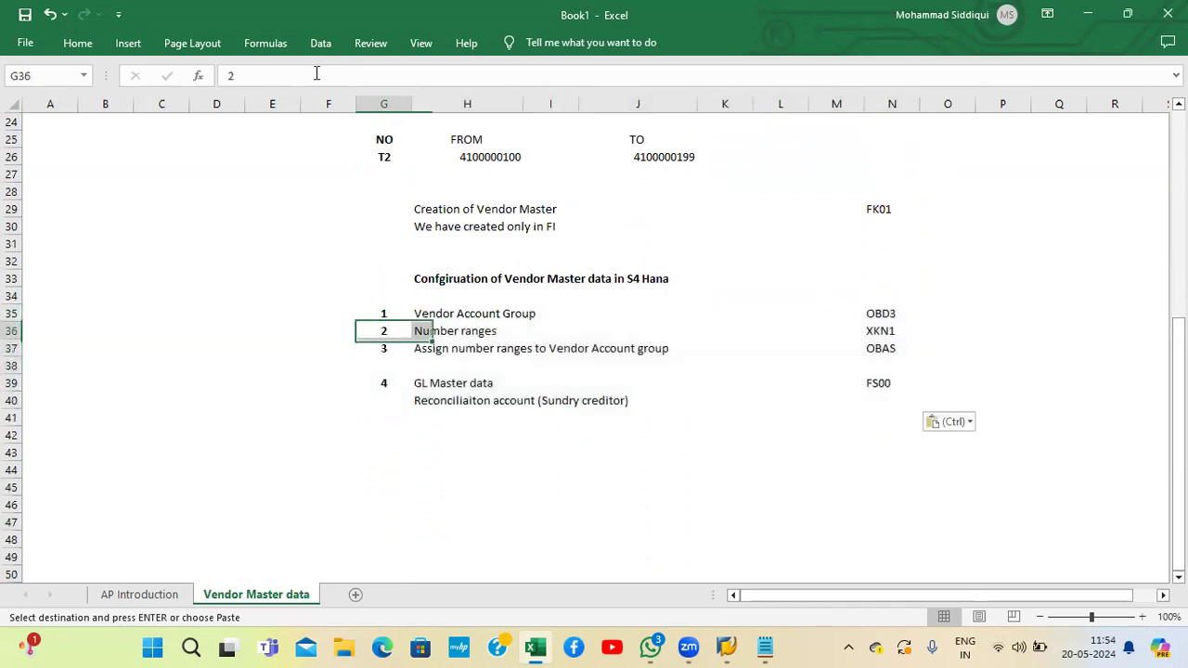
Step: Review the pasted S4 Hana vendor configuration list in rows 35 to 40
{"action": "key", "text": "Up"}
{"action": "key", "text": "Up"}
{"action": "key", "text": "Up"}
{"action": "key", "text": "Up"}
{"action": "key", "text": "Up"}
{"action": "key", "text": "Up"}
{"action": "key", "text": "Up"}
{"action": "key", "text": "Up"}
{"action": "key", "text": "Up"}
{"action": "key", "text": "Up"}
{"action": "key", "text": "Up"}
{"action": "key", "text": "Up"}
{"action": "key", "text": "Up"}
{"action": "key", "text": "Up"}
{"action": "key", "text": "Up"}
{"action": "key", "text": "Up"}
{"action": "key", "text": "Up"}
{"action": "key", "text": "Up"}
{"action": "key", "text": "Right"}
{"action": "key", "text": "Right"}
{"action": "key", "text": "Down"}
{"action": "key", "text": "Down"}
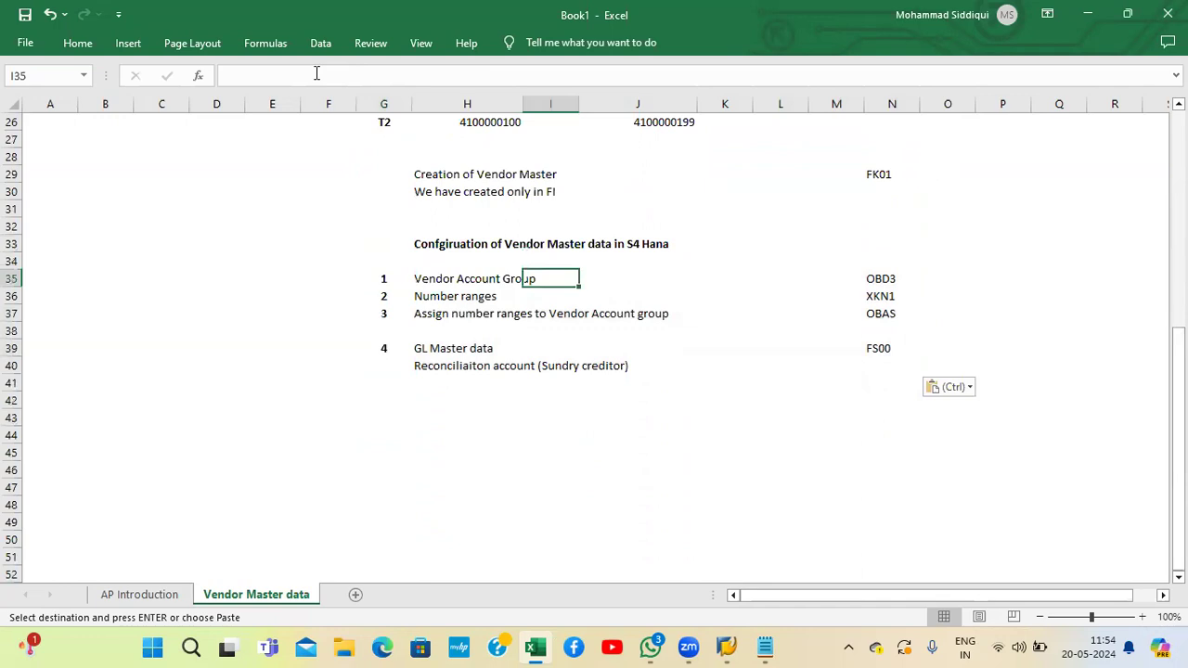
Step: Enter the heading "Configuraiton of Business Partner in S4" in cell H43 below the pasted list and make it bold
{"action": "key", "text": "Down"}
{"action": "key", "text": "Down"}
{"action": "key", "text": "Down"}
{"action": "key", "text": "Down"}
{"action": "key", "text": "Down"}
{"action": "key", "text": "Down"}
{"action": "key", "text": "Down"}
{"action": "key", "text": "Down"}
{"action": "key", "text": "Down"}
{"action": "key", "text": "Left"}
{"action": "key", "text": "Left"}
{"action": "key", "text": "Up"}
{"action": "key", "text": "Right"}
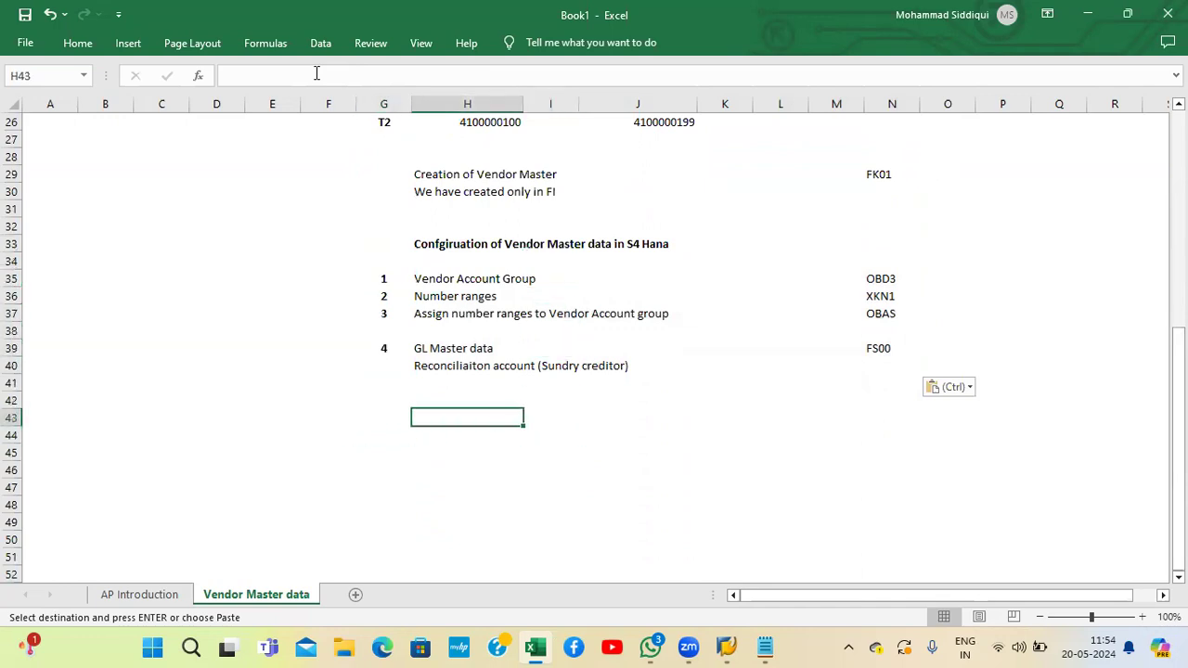
{"action": "type", "text": "Configuraito"}
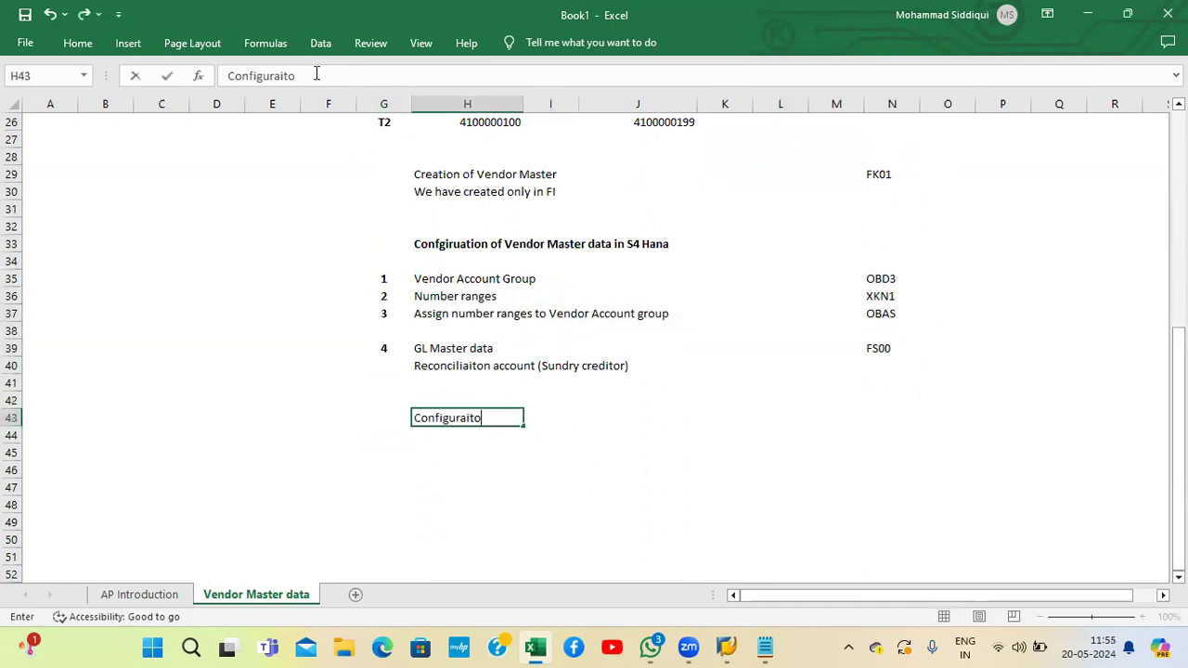
{"action": "type", "text": "n of Business Partner "}
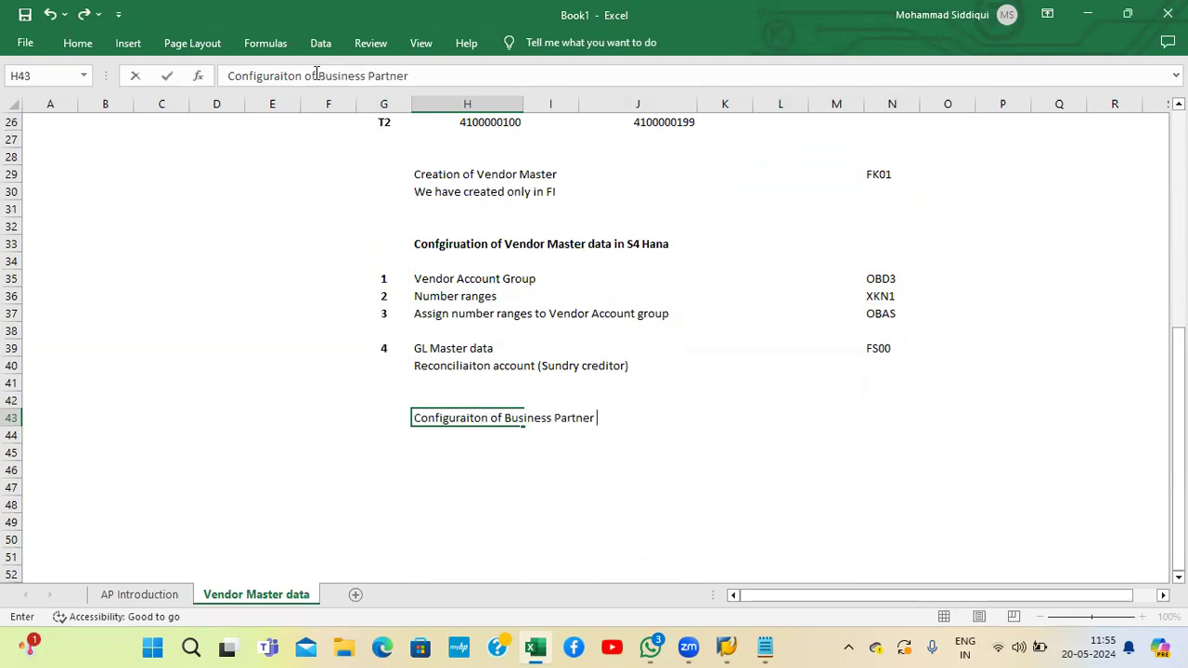
{"action": "type", "text": "in S4"}
{"action": "key", "text": "Return"}
{"action": "key", "text": "Up"}
{"action": "key", "text": "ctrl+b"}
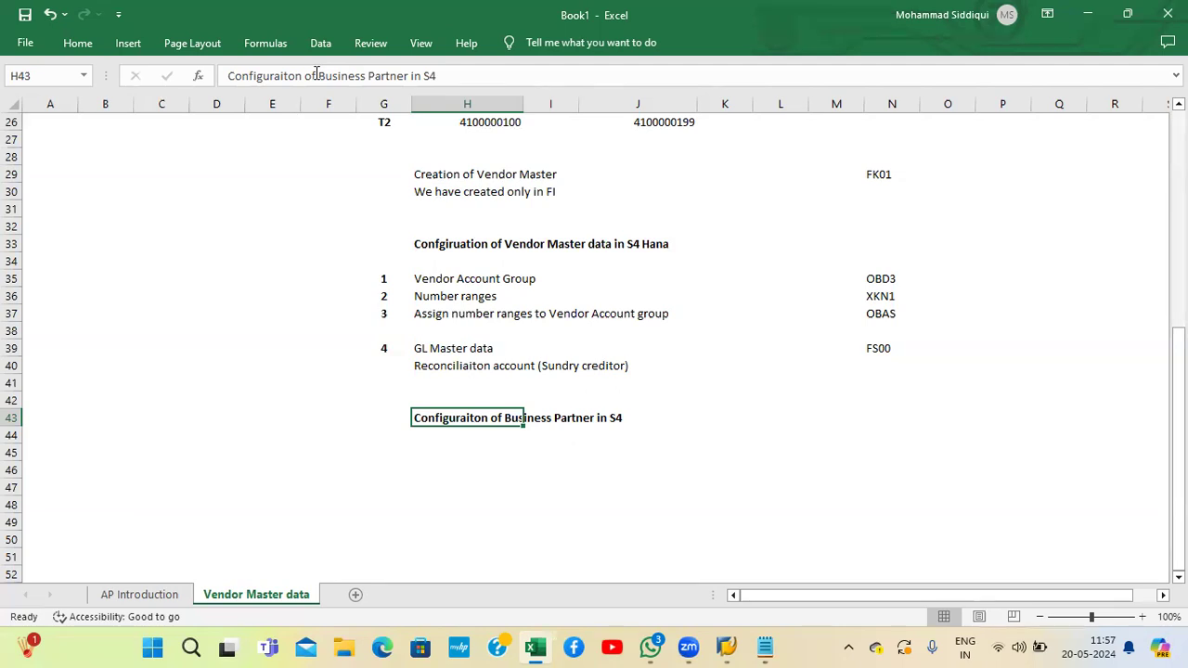
{"action": "key", "text": "Down"}
{"action": "key", "text": "Down"}
{"action": "key", "text": "Down"}
{"action": "key", "text": "Up"}
{"action": "key", "text": "Up"}
{"action": "key", "text": "Up"}
{"action": "key", "text": "Right"}
{"action": "key", "text": "Right"}
{"action": "key", "text": "Right"}
{"action": "key", "text": "Right"}
{"action": "key", "text": "Right"}
{"action": "key", "text": "Right"}
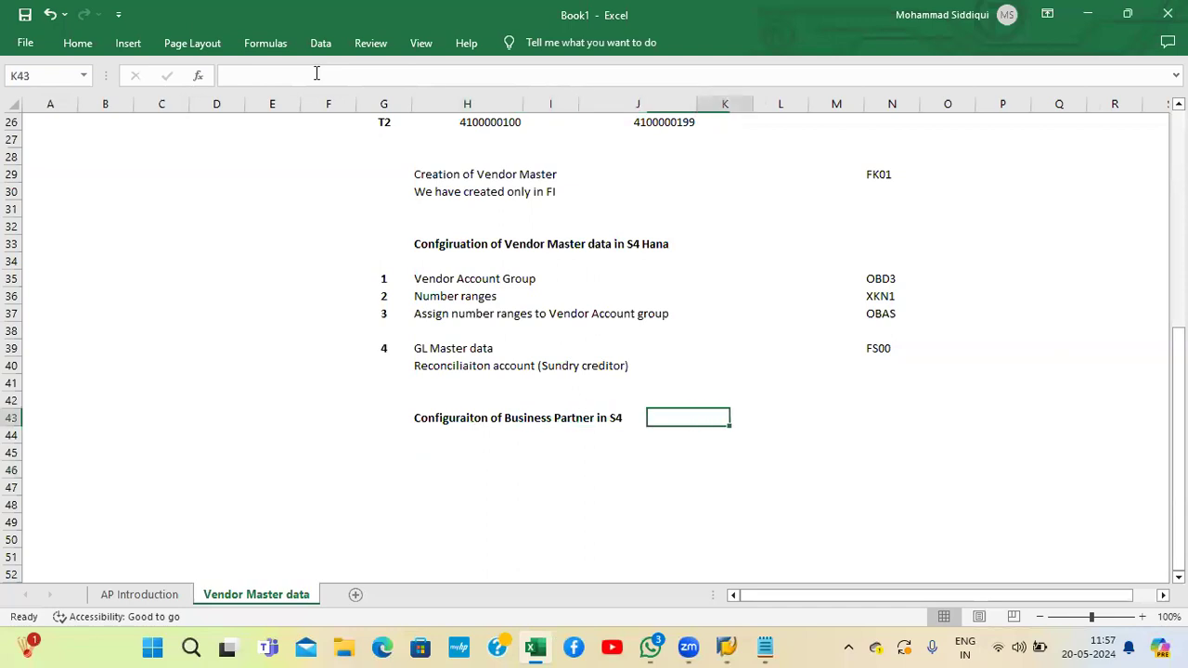
{"action": "key", "text": "Down"}
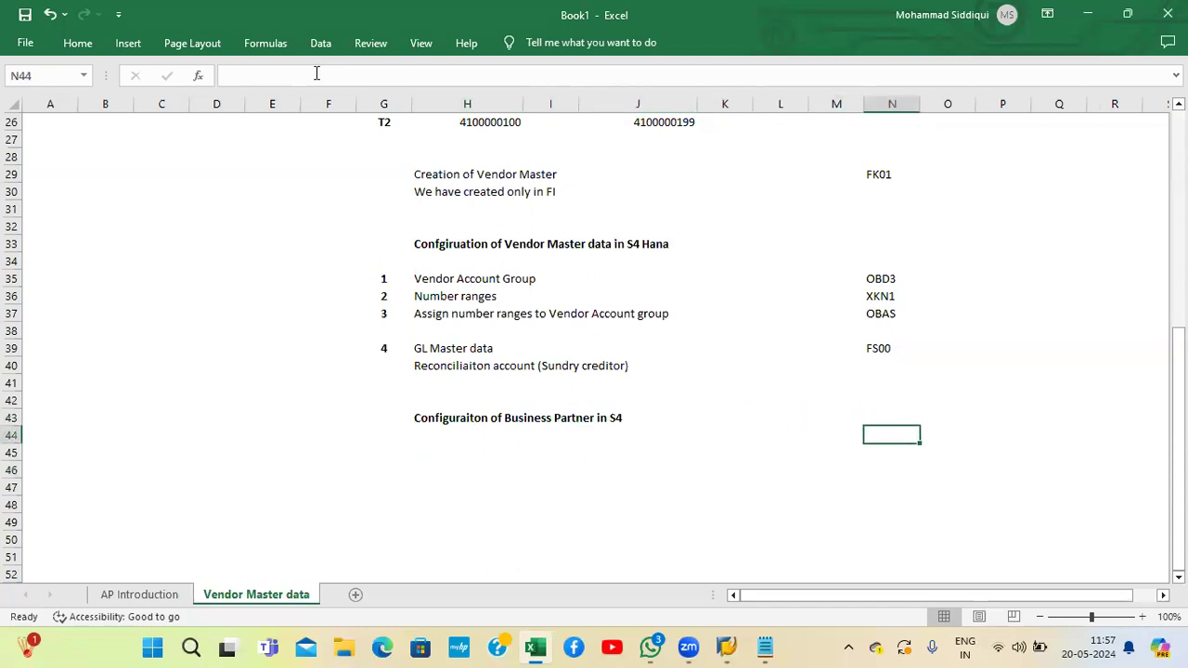
Step: Enter item number 1 in cell G45, below the Business Partner heading
{"action": "key", "text": "Left"}
{"action": "key", "text": "Left"}
{"action": "key", "text": "Left"}
{"action": "key", "text": "Left"}
{"action": "key", "text": "Left"}
{"action": "key", "text": "Down"}
{"action": "key", "text": "Down"}
{"action": "key", "text": "Left"}
{"action": "key", "text": "Left"}
{"action": "key", "text": "Left"}
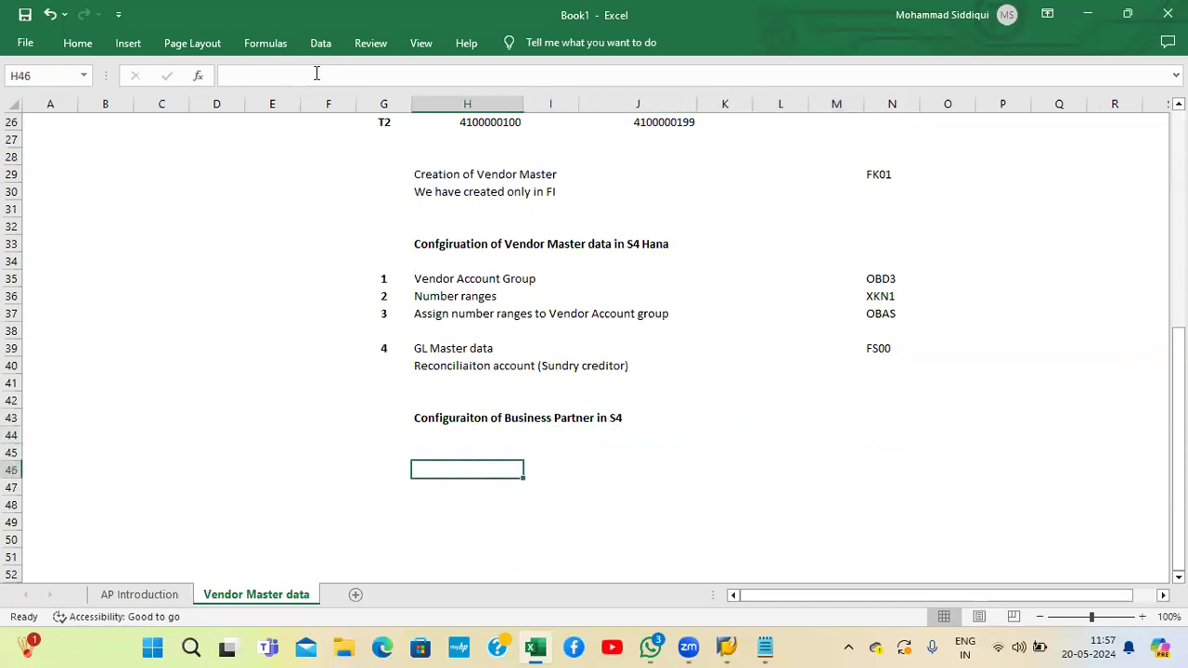
{"action": "key", "text": "Up"}
{"action": "key", "text": "Right"}
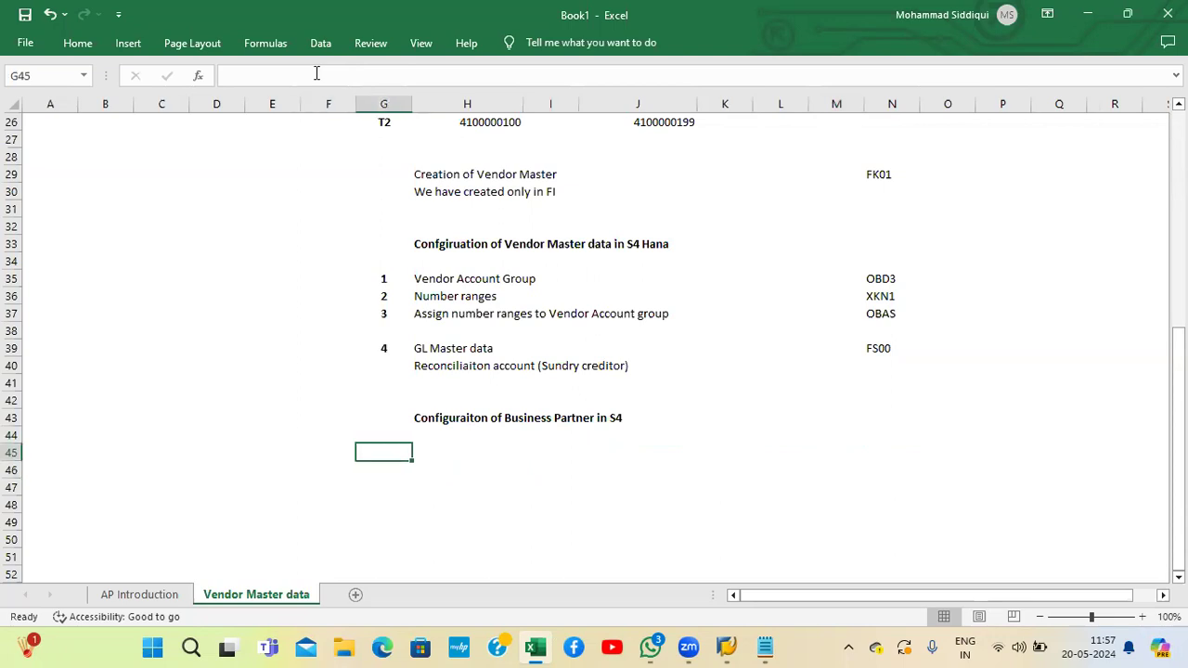
{"action": "type", "text": "1"}
{"action": "key", "text": "Tab"}
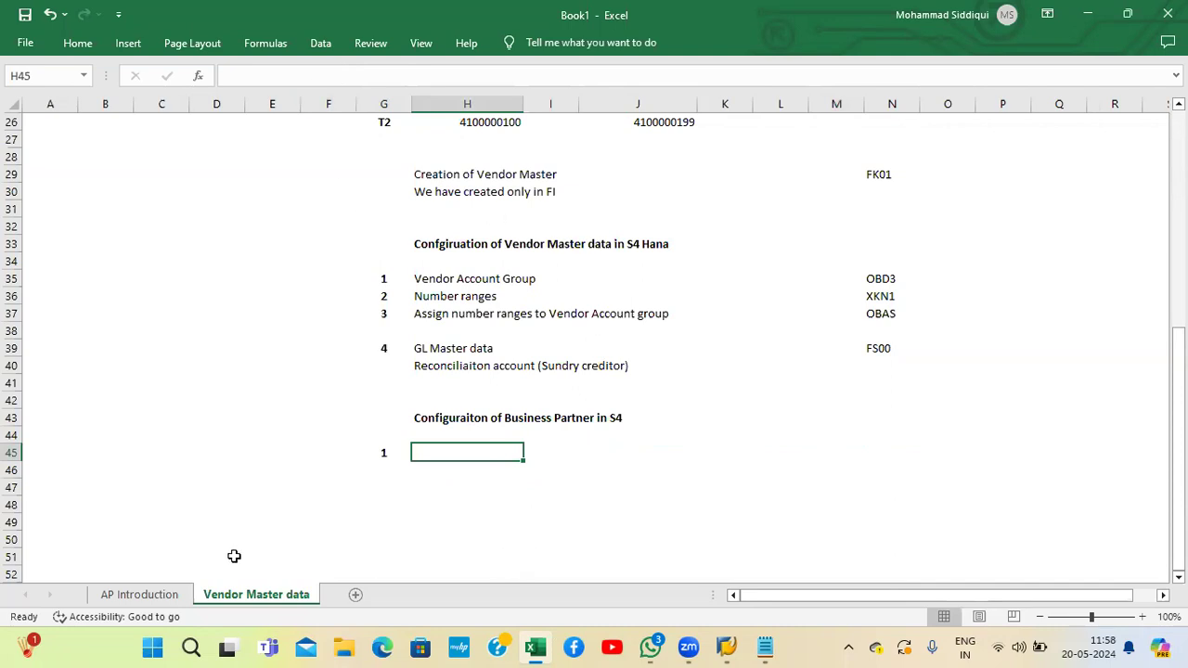
Step: Open Remote Desktop Connection, try to connect to cloudaccesss.com:369, retry once, and minimize the session to return to Excel
{"action": "left_click", "coordinate": [153, 647]}
{"action": "left_click", "coordinate": [438, 75]}
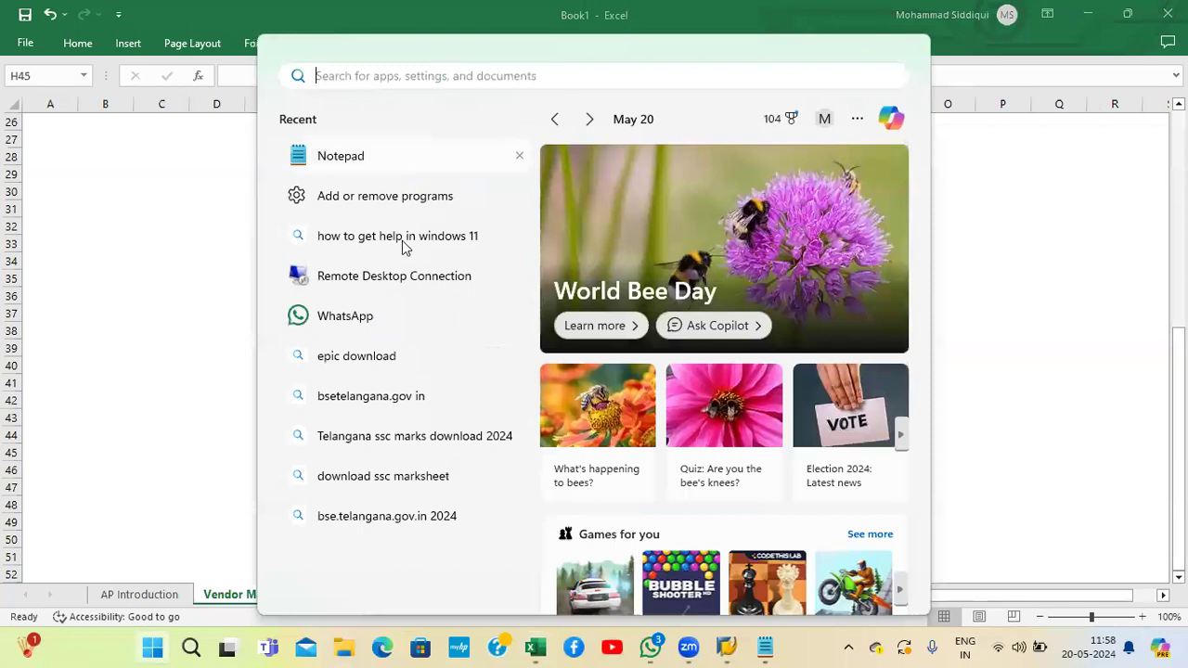
{"action": "left_click", "coordinate": [404, 273]}
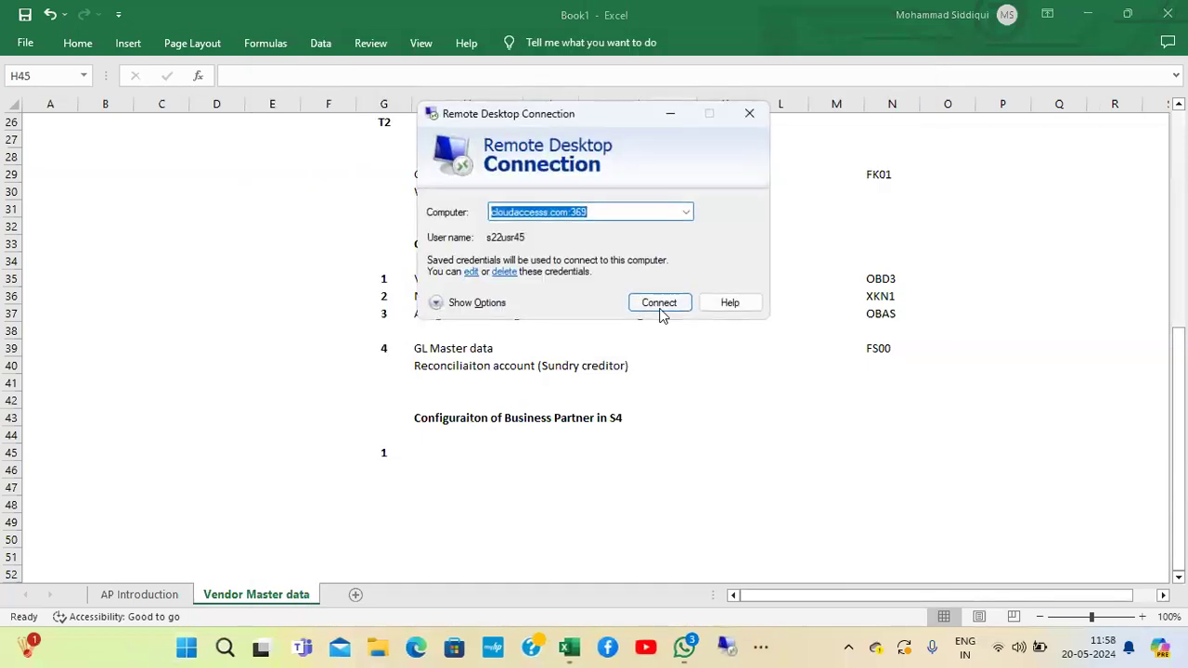
{"action": "left_click", "coordinate": [658, 303]}
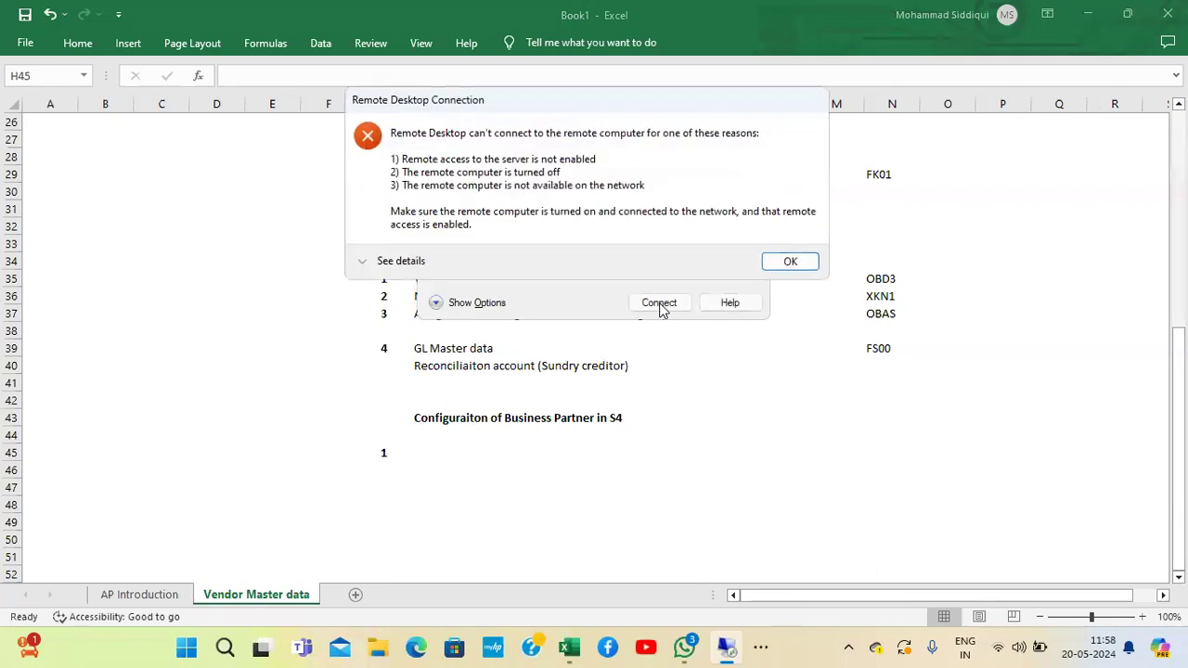
{"action": "left_click", "coordinate": [796, 262]}
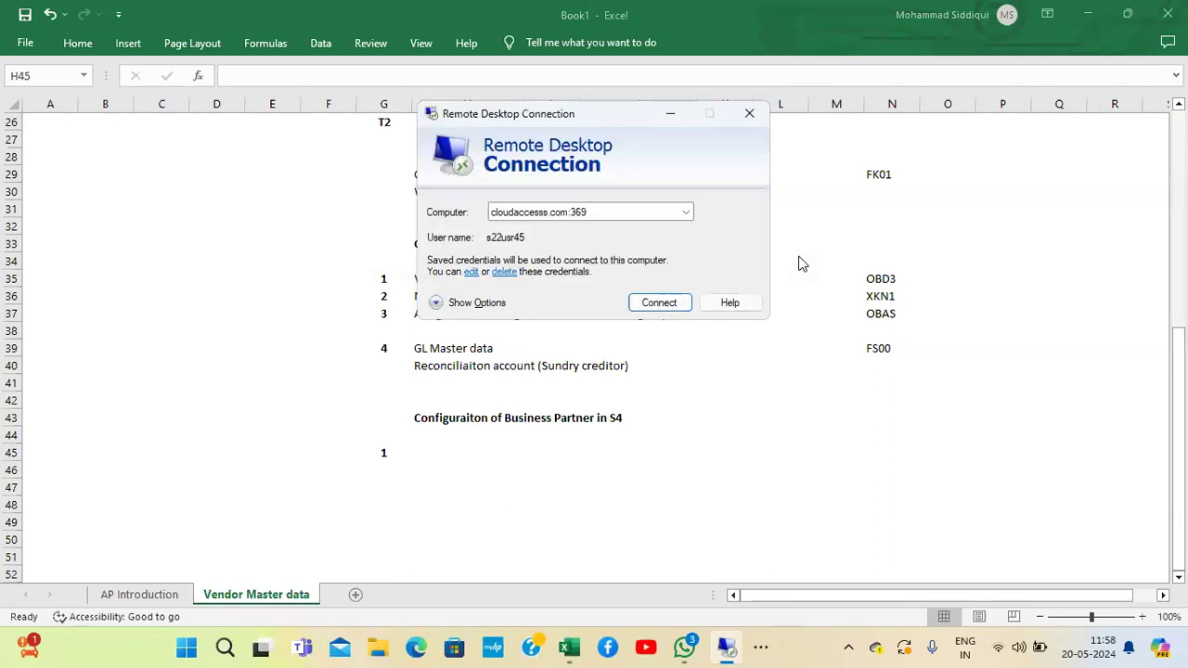
{"action": "left_click", "coordinate": [660, 303]}
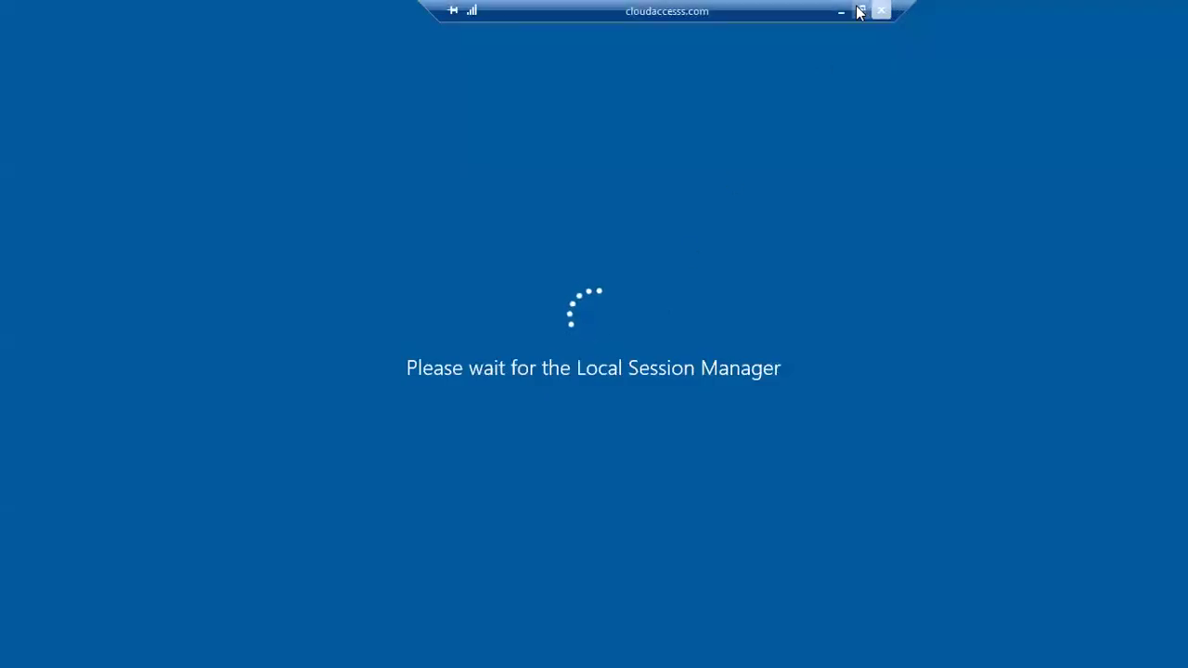
{"action": "left_click", "coordinate": [846, 13]}
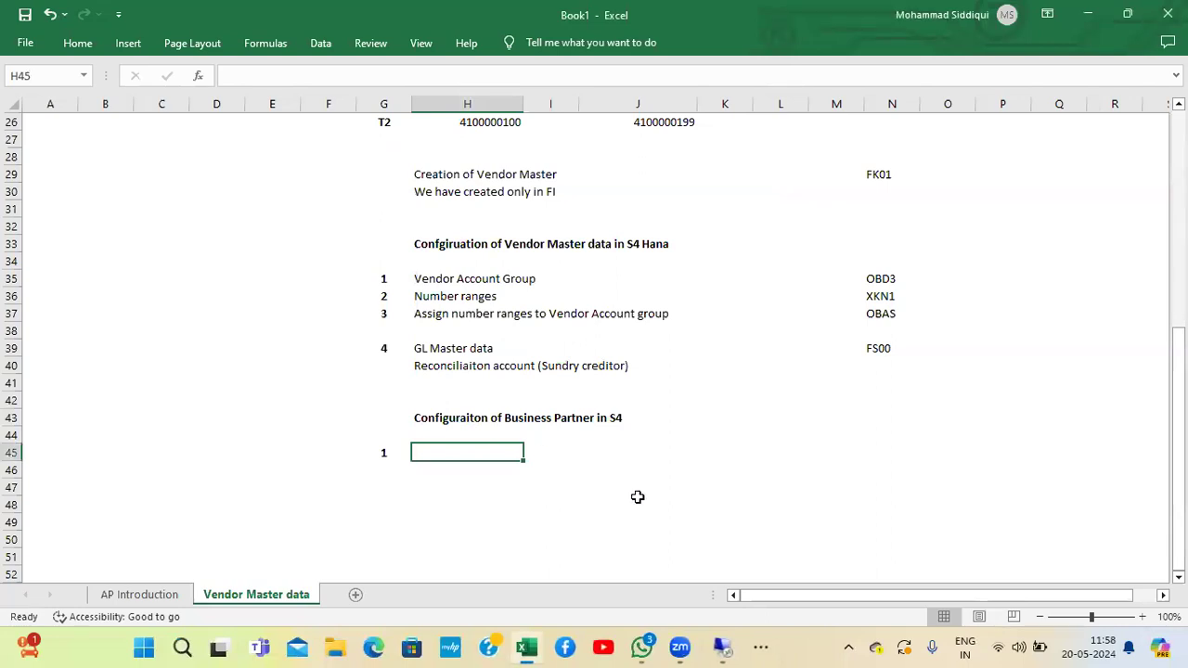
Step: Enter "Business group and Number ranges" in cell H45 as the first Business Partner configuration item
{"action": "type", "text": "Bus"}
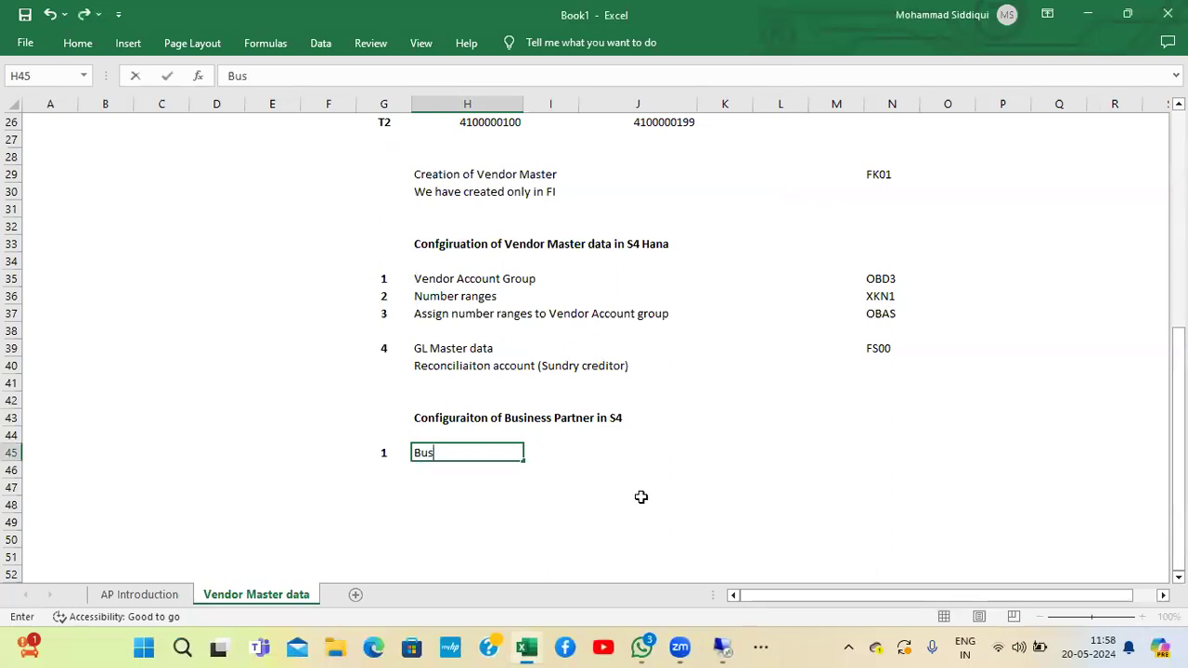
{"action": "type", "text": "iness grou"}
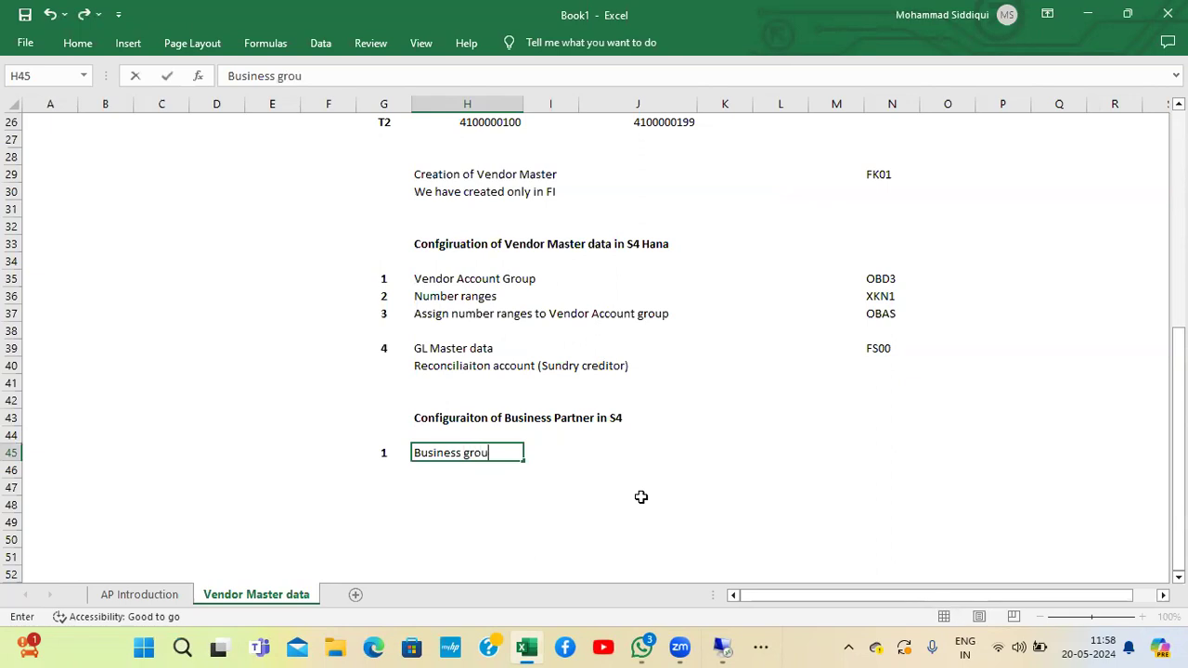
{"action": "type", "text": "p and Number ranges"}
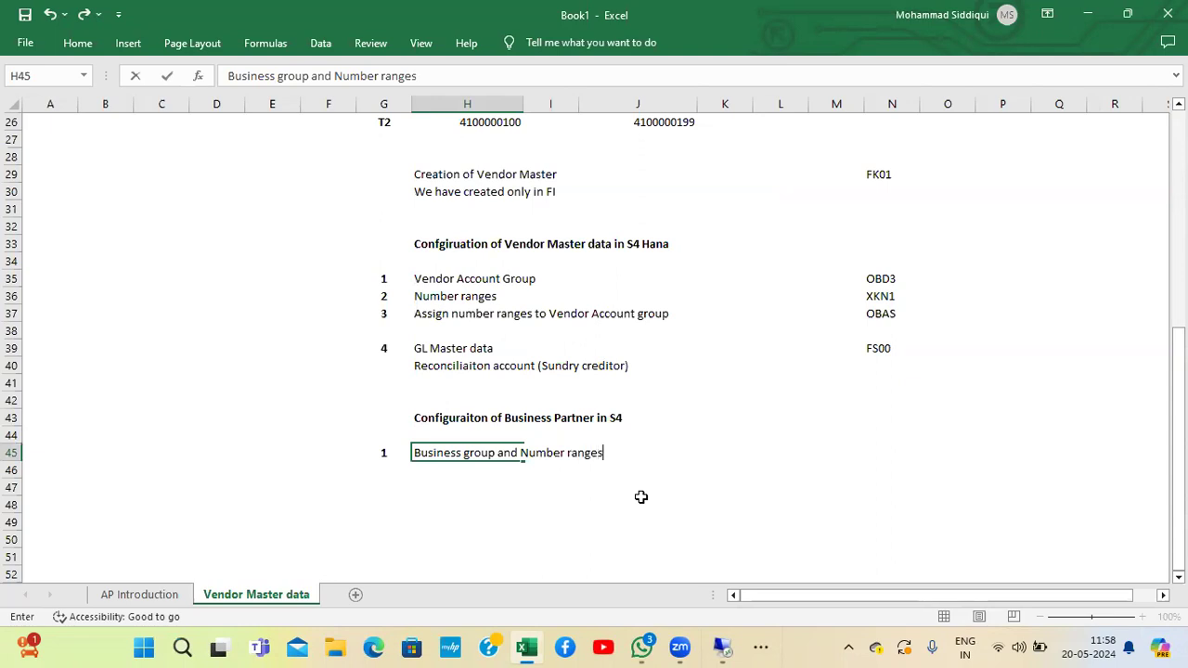
{"action": "key", "text": "Return"}
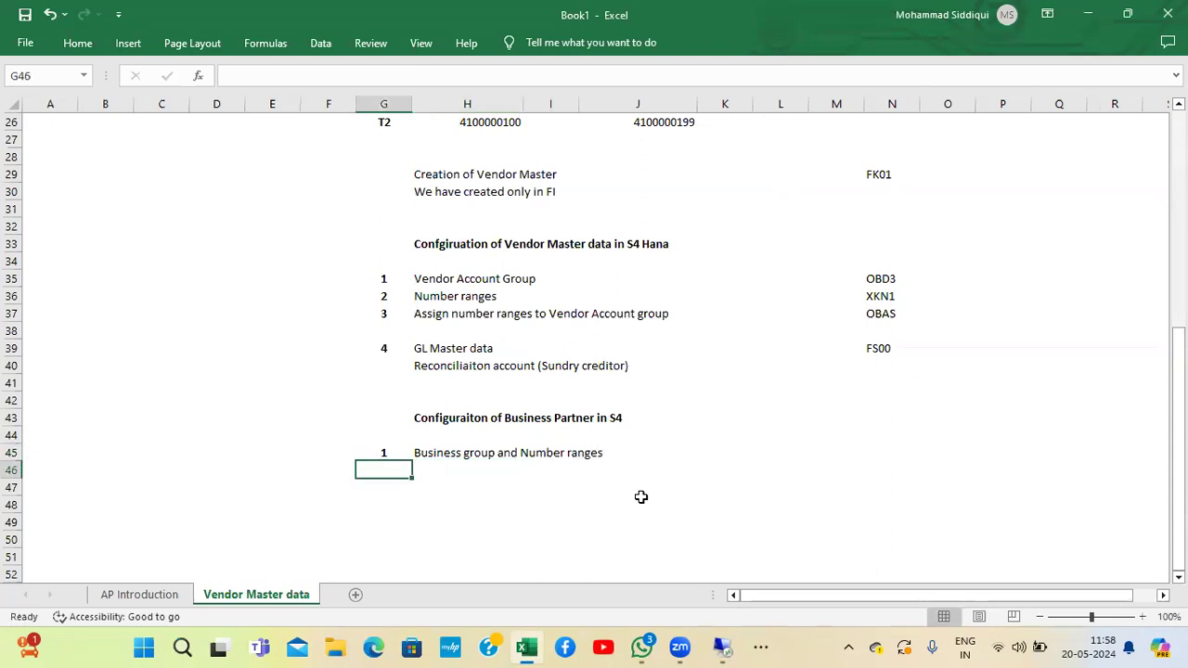
Step: Replace the item 1 description in cell H45 with "Number ranges for business partner group"
{"action": "key", "text": "Up"}
{"action": "key", "text": "Right"}
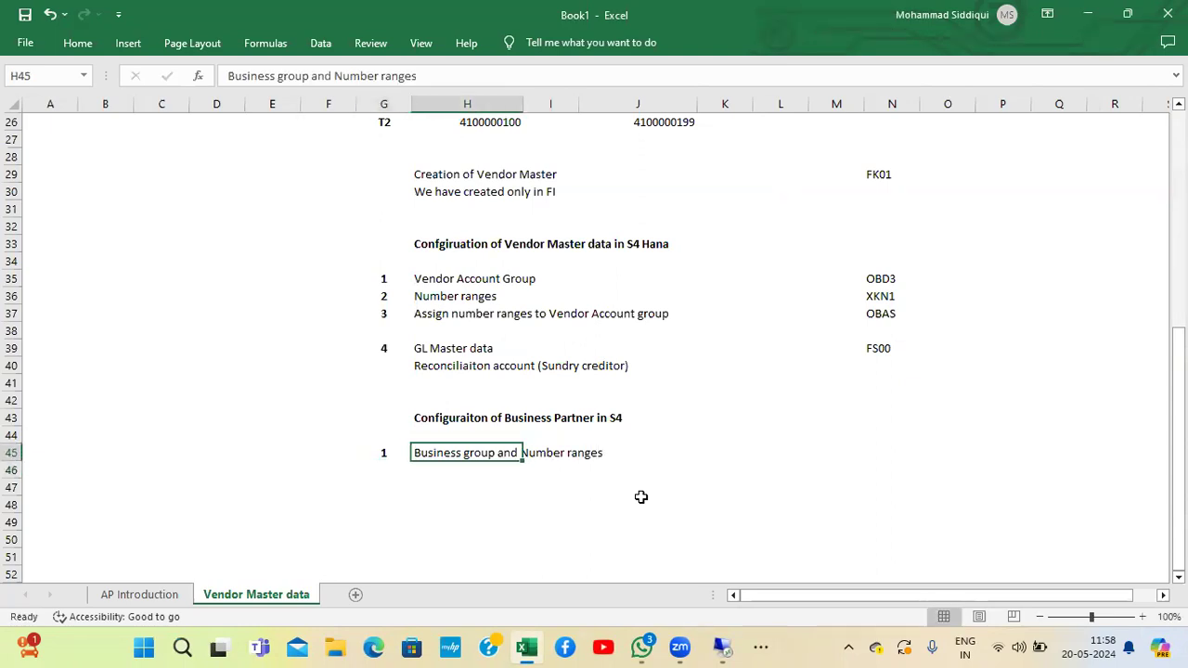
{"action": "key", "text": "Right"}
{"action": "key", "text": "Right"}
{"action": "key", "text": "Left"}
{"action": "key", "text": "Left"}
{"action": "key", "text": "Left"}
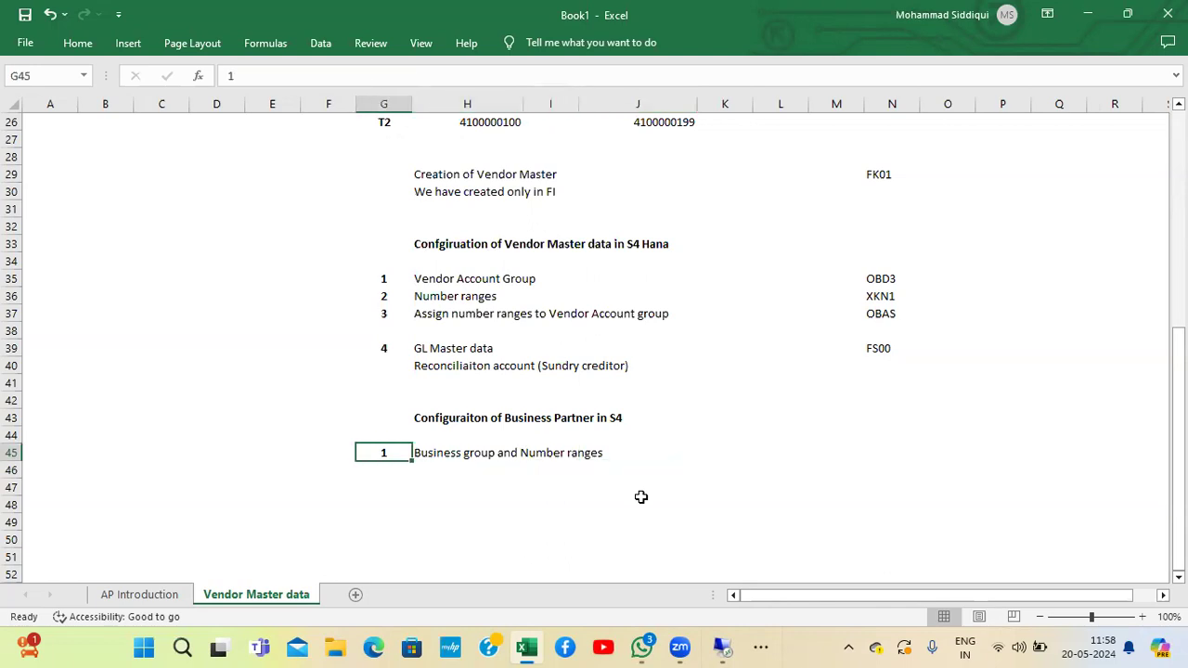
{"action": "key", "text": "Right"}
{"action": "type", "text": "Nujber"}
{"action": "key", "text": "BackSpace"}
{"action": "key", "text": "BackSpace"}
{"action": "key", "text": "BackSpace"}
{"action": "key", "text": "BackSpace"}
{"action": "type", "text": "b"}
{"action": "key", "text": "BackSpace"}
{"action": "type", "text": "mber ranges for business partner grou"}
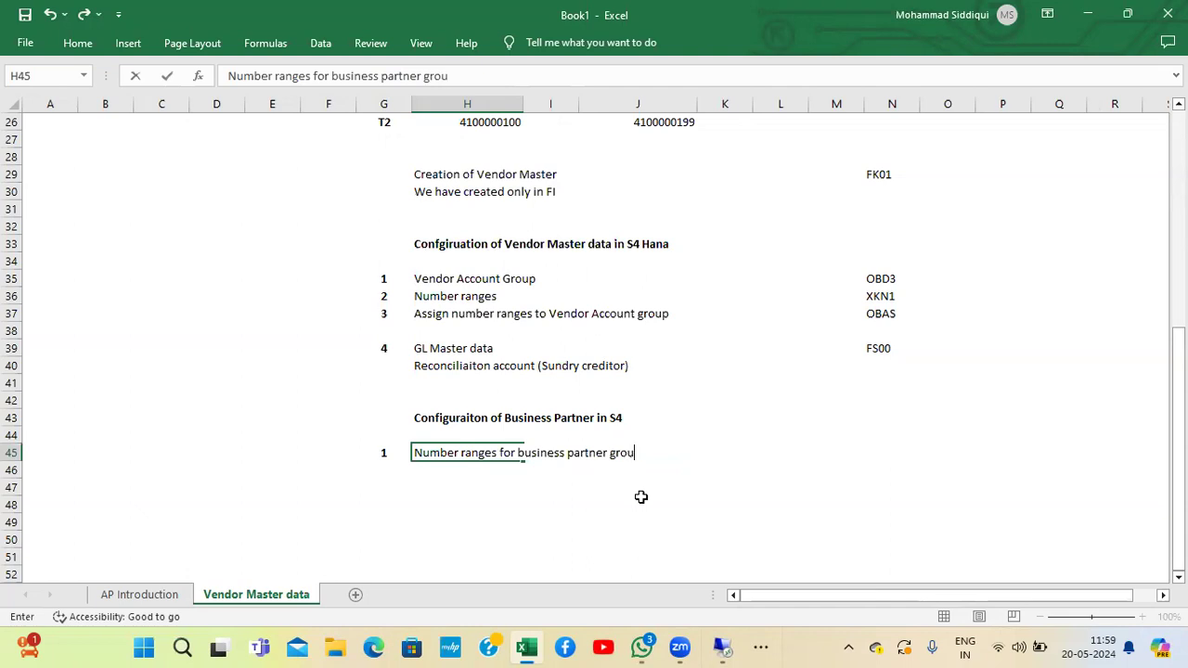
{"action": "type", "text": "p"}
{"action": "key", "text": "Return"}
Step: Add item 2 in row 46 with the description "BP group and assign number ranges"
{"action": "key", "text": "Return"}
{"action": "key", "text": "Left"}
{"action": "key", "text": "Up"}
{"action": "type", "text": "2"}
{"action": "key", "text": "Right"}
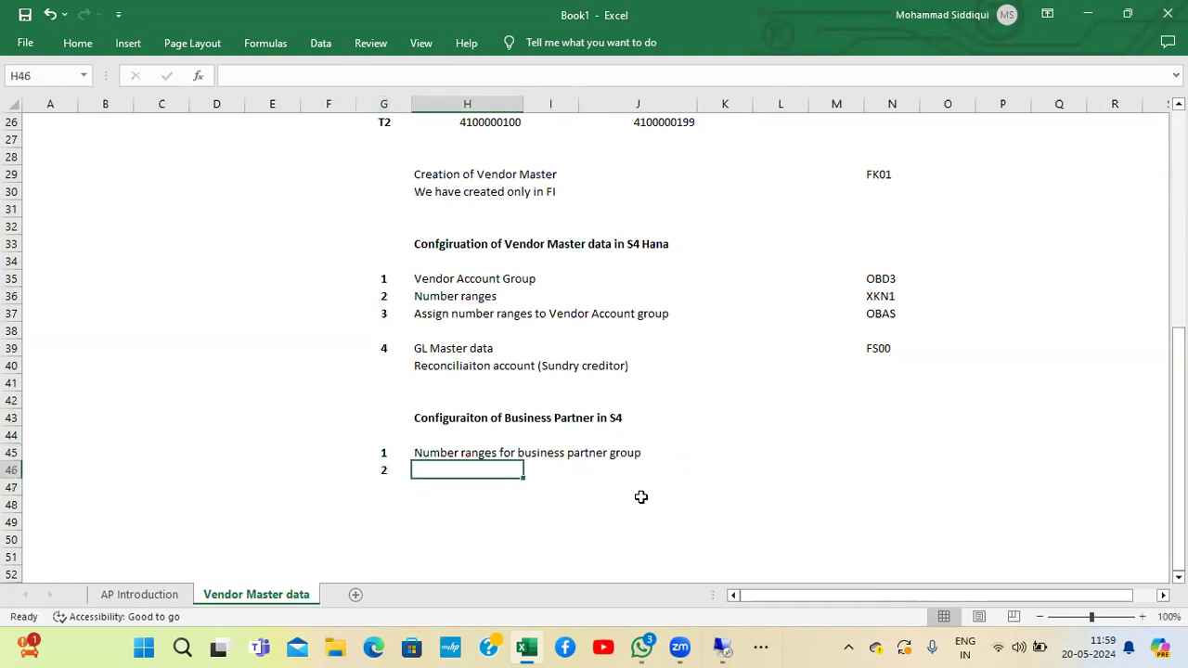
{"action": "type", "text": "BP"}
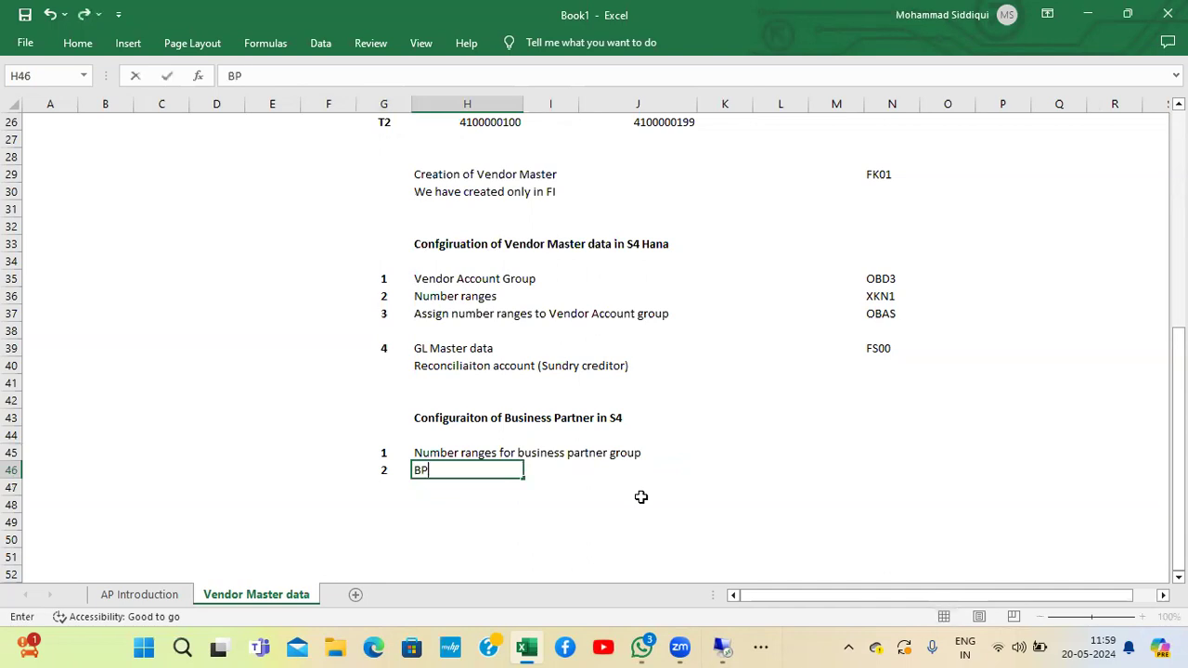
{"action": "type", "text": " group and assigned"}
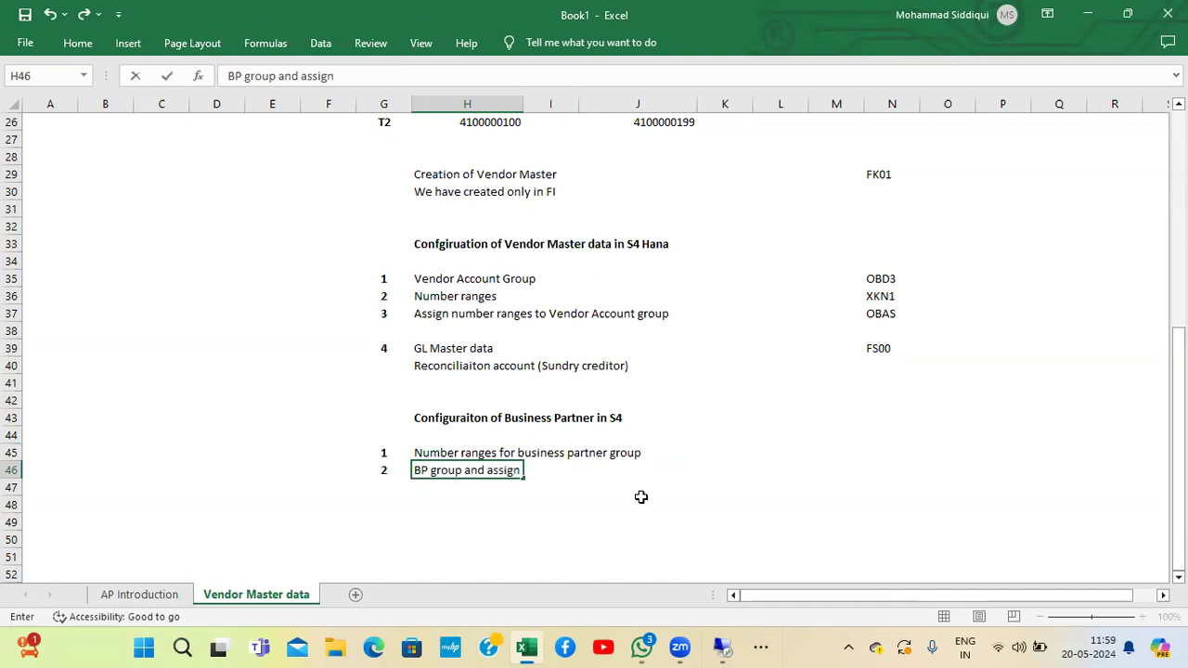
{"action": "key", "text": "BackSpace"}
{"action": "key", "text": "BackSpace"}
{"action": "type", "text": "number ranges"}
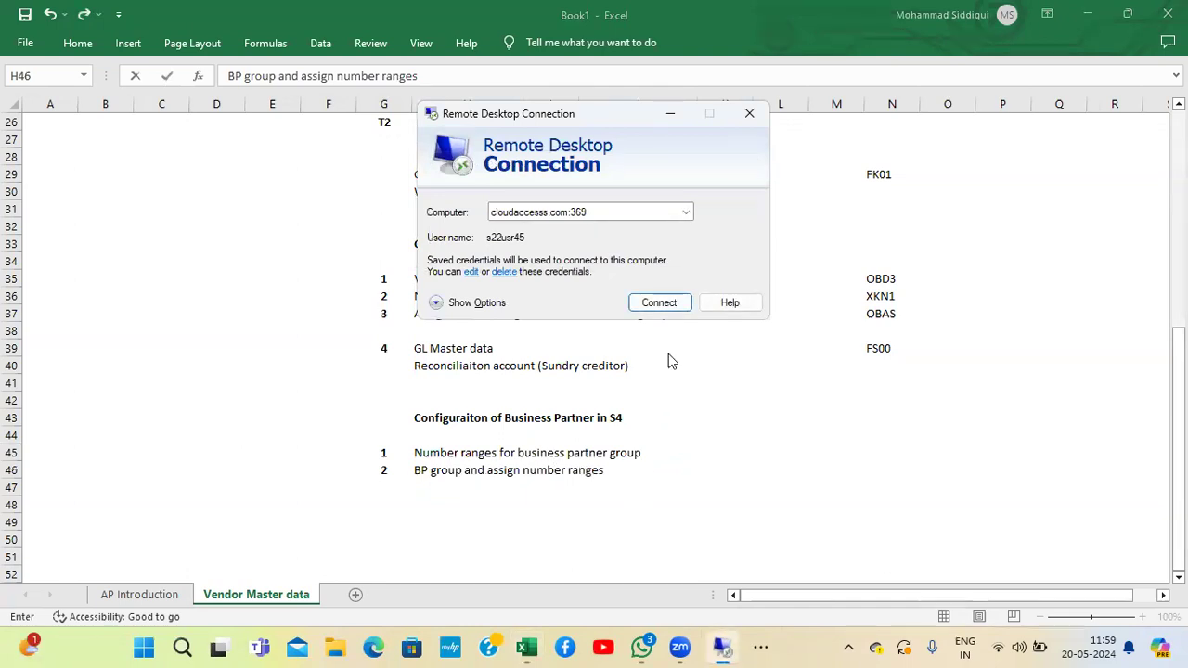
Step: Switch to Remote Desktop Connection, connect to cloudaccesss.com:369 again, and minimize the session to return to Excel
{"action": "mouse_move", "coordinate": [725, 649]}
{"action": "left_click", "coordinate": [659, 303]}
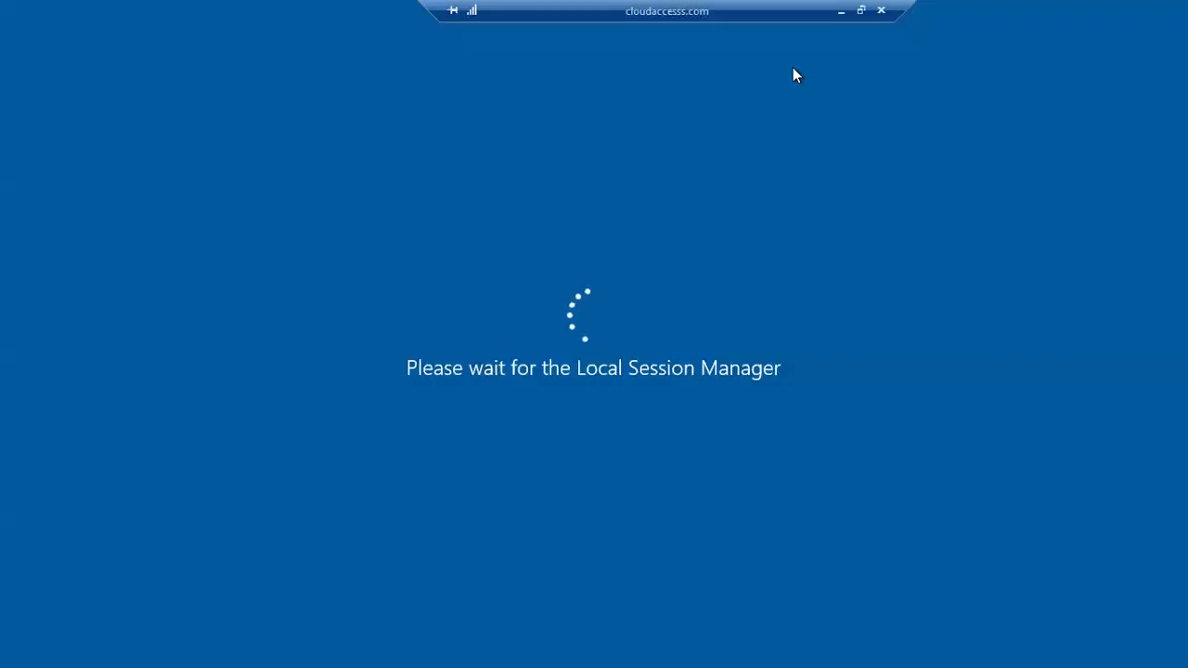
{"action": "left_click", "coordinate": [841, 10]}
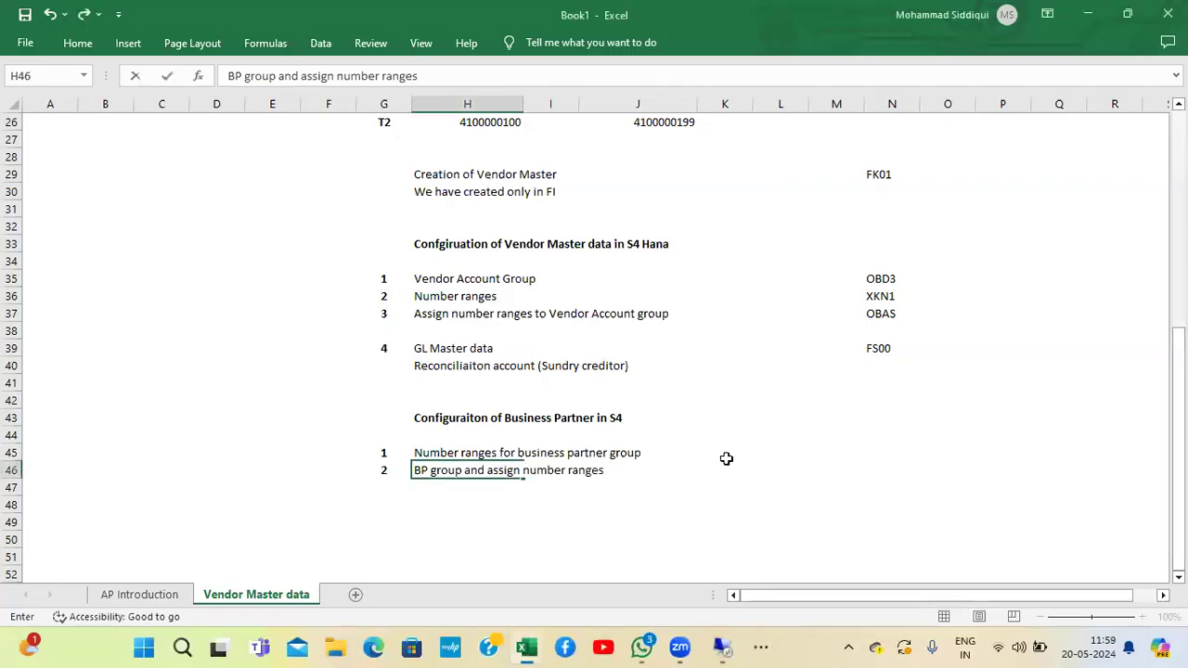
Step: Add item 3 in row 49 with the description "We need to synchronizaiton"
{"action": "left_click", "coordinate": [694, 519]}
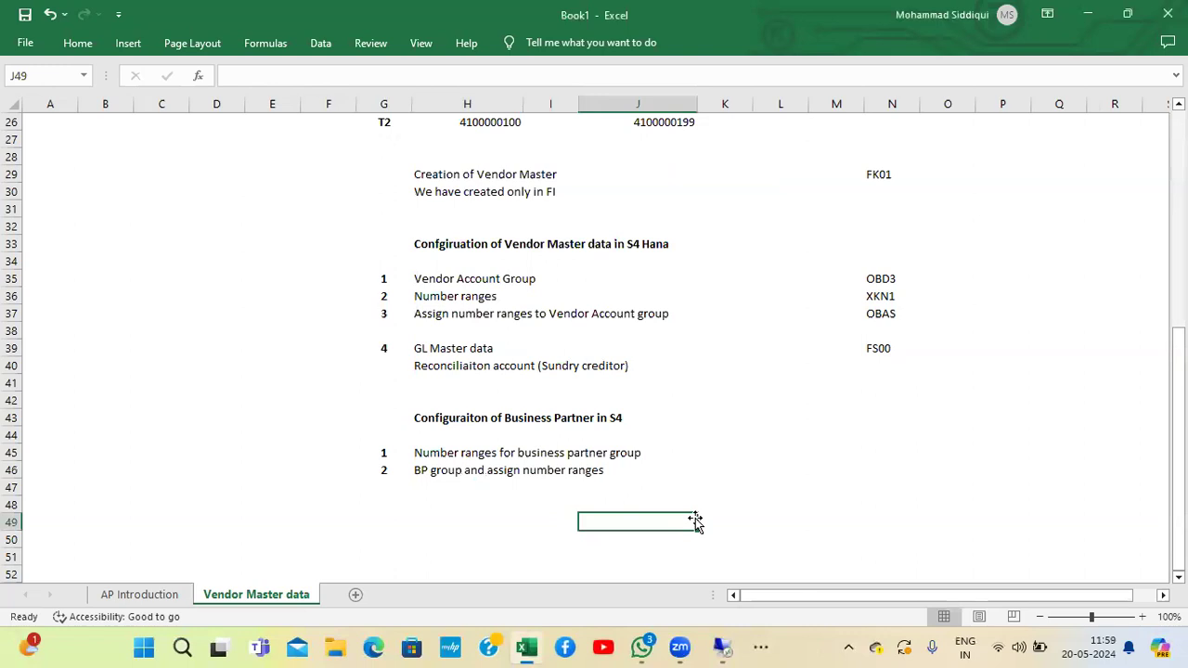
{"action": "left_click", "coordinate": [384, 517]}
{"action": "type", "text": "3"}
{"action": "key", "text": "Tab"}
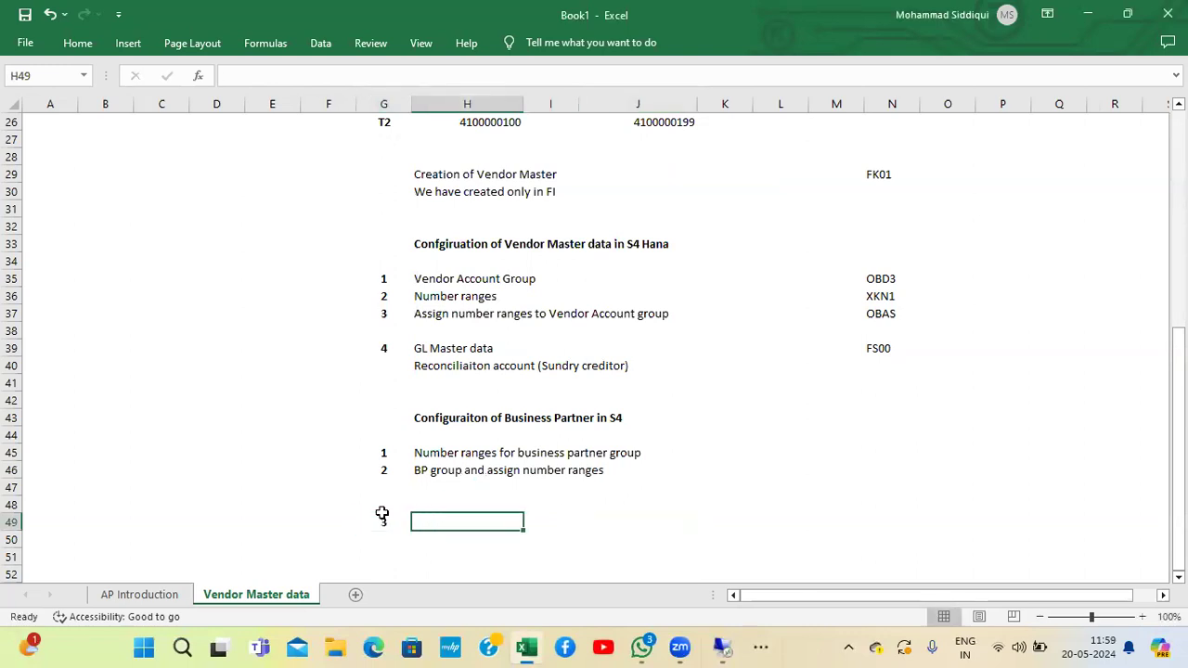
{"action": "type", "text": "We need to"}
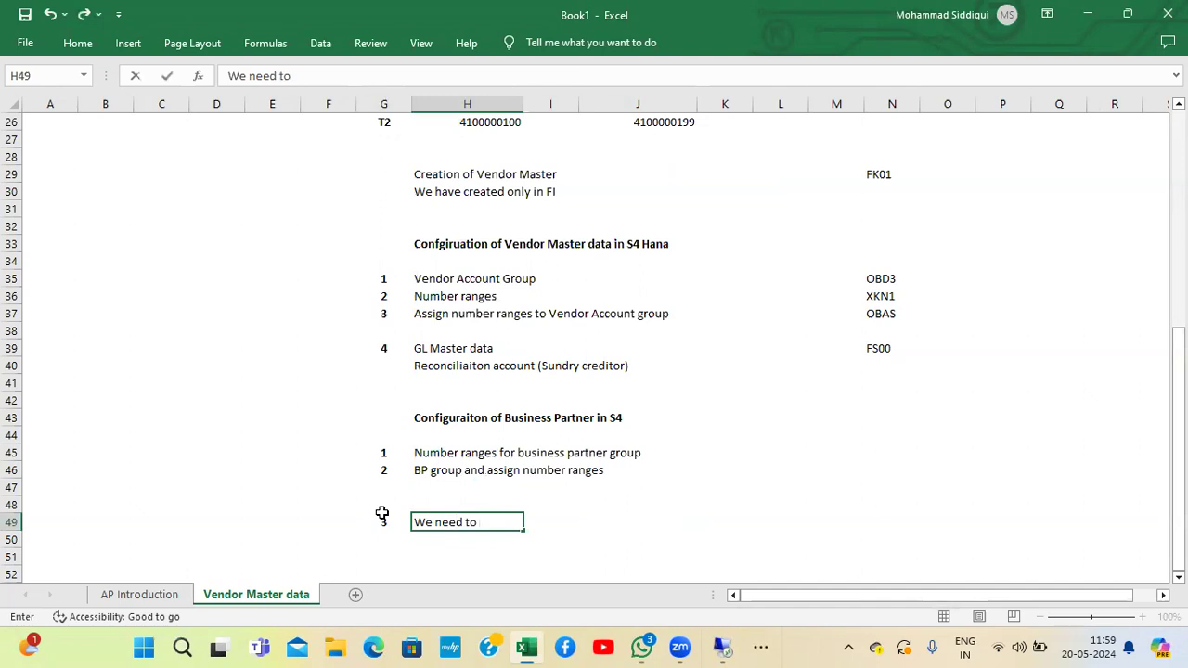
{"action": "type", "text": " synchronizaiton"}
{"action": "key", "text": "Return"}
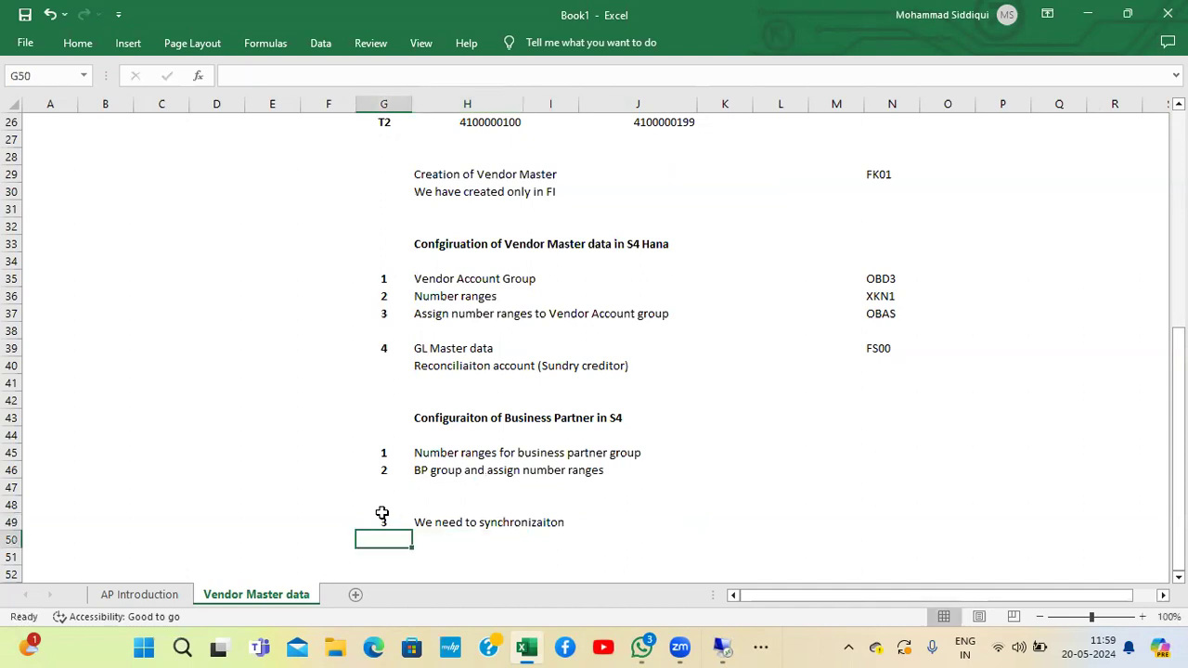
Step: Review the Business Partner configuration items and the S4 Hana vendor configuration rows above them
{"action": "key", "text": "Up"}
{"action": "key", "text": "Right"}
{"action": "key", "text": "Right"}
{"action": "key", "text": "Right"}
{"action": "key", "text": "Up"}
{"action": "key", "text": "Up"}
{"action": "key", "text": "Up"}
{"action": "key", "text": "Up"}
{"action": "key", "text": "Up"}
{"action": "key", "text": "Up"}
{"action": "key", "text": "Left"}
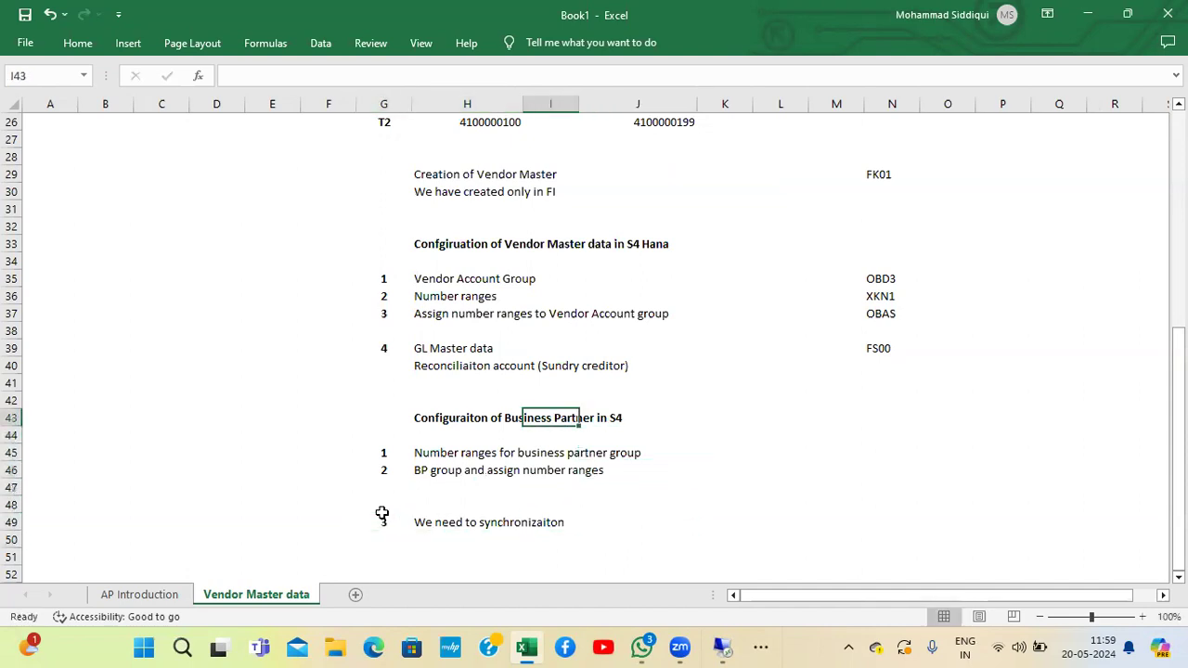
{"action": "key", "text": "Left"}
{"action": "key", "text": "Up"}
{"action": "key", "text": "Up"}
{"action": "key", "text": "Up"}
{"action": "key", "text": "Up"}
{"action": "key", "text": "Up"}
{"action": "key", "text": "Up"}
{"action": "key", "text": "Up"}
{"action": "key", "text": "Up"}
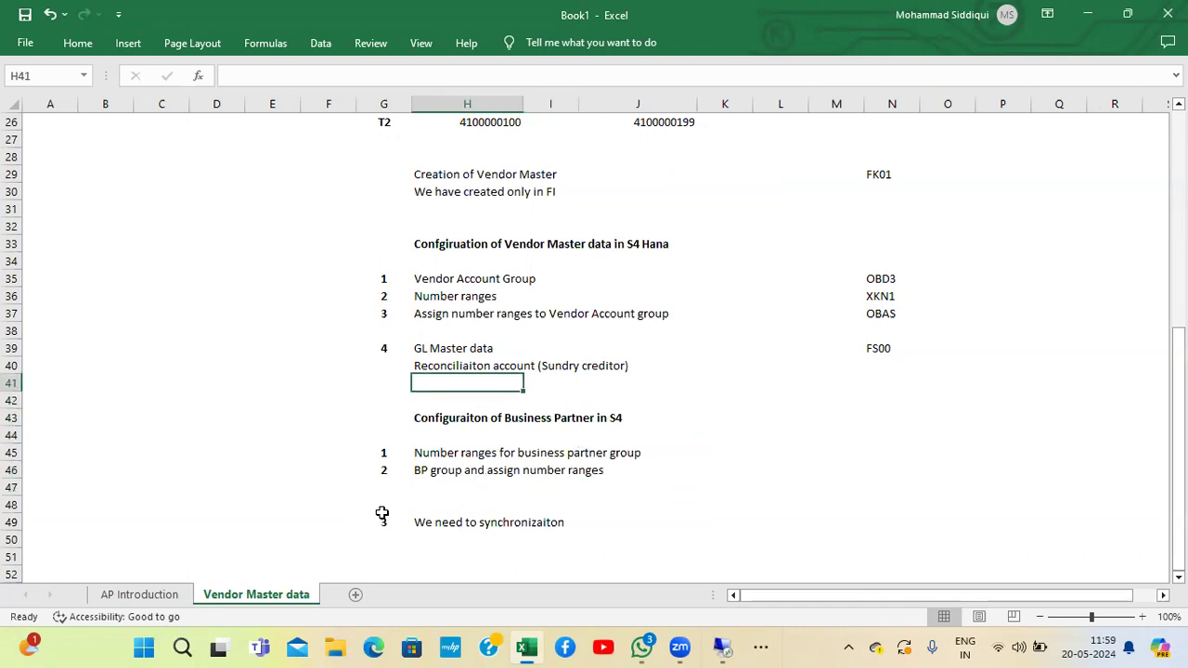
Step: Review the Business Partner number range and BP group assignment items in rows 45 and 46
{"action": "key", "text": "Down"}
{"action": "key", "text": "Down"}
{"action": "key", "text": "Down"}
{"action": "key", "text": "Down"}
{"action": "key", "text": "Down"}
{"action": "key", "text": "Down"}
{"action": "key", "text": "Down"}
{"action": "key", "text": "Down"}
{"action": "key", "text": "Down"}
{"action": "key", "text": "Down"}
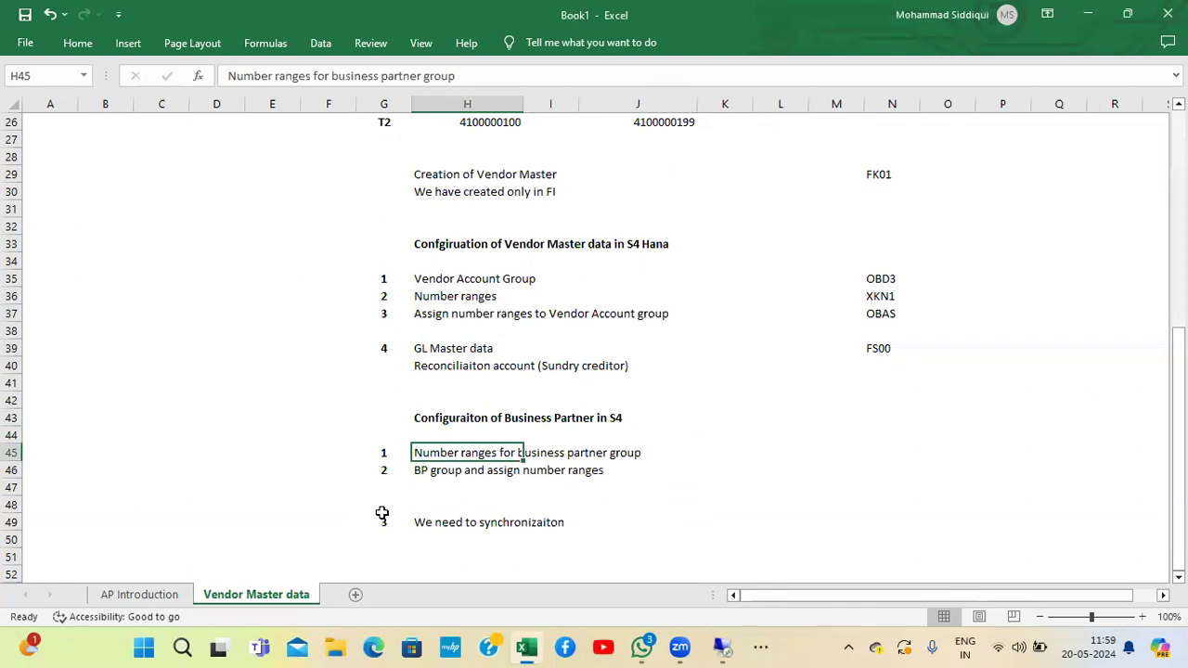
{"action": "key", "text": "Down"}
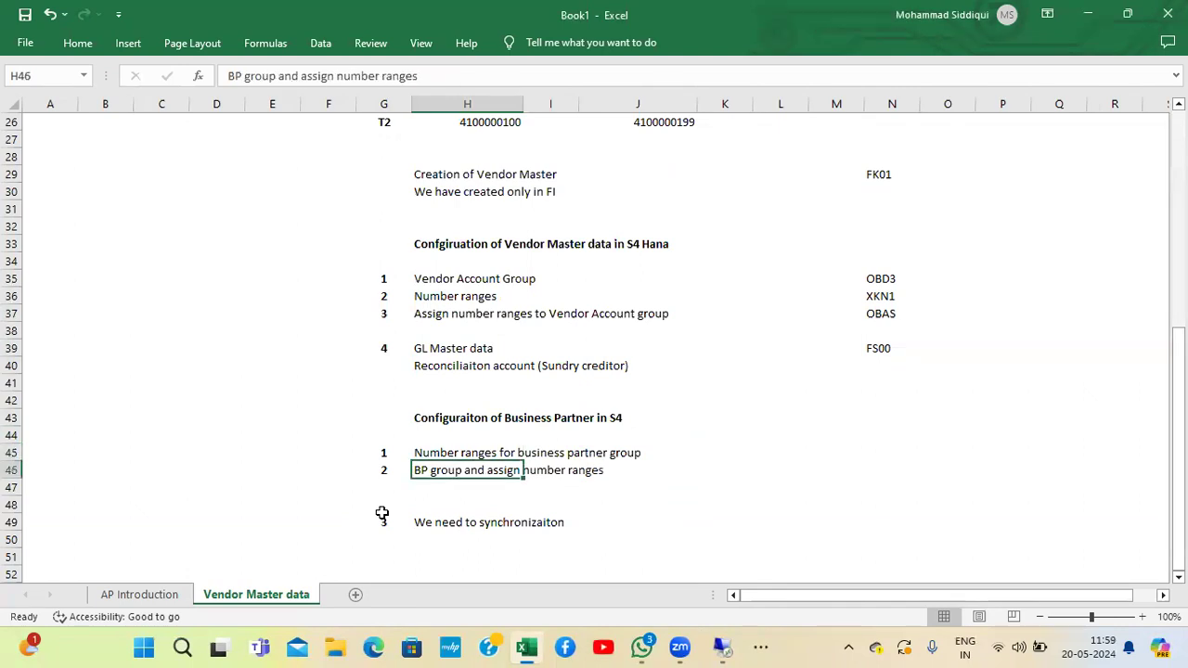
Step: Compare the S4 Hana vendor account group, number range and GL master data rows with the Business Partner items below them
{"action": "key", "text": "Up"}
{"action": "key", "text": "Up"}
{"action": "key", "text": "Up"}
{"action": "key", "text": "Up"}
{"action": "key", "text": "Up"}
{"action": "key", "text": "Up"}
{"action": "key", "text": "Up"}
{"action": "key", "text": "Up"}
{"action": "key", "text": "Up"}
{"action": "key", "text": "Up"}
{"action": "key", "text": "Up"}
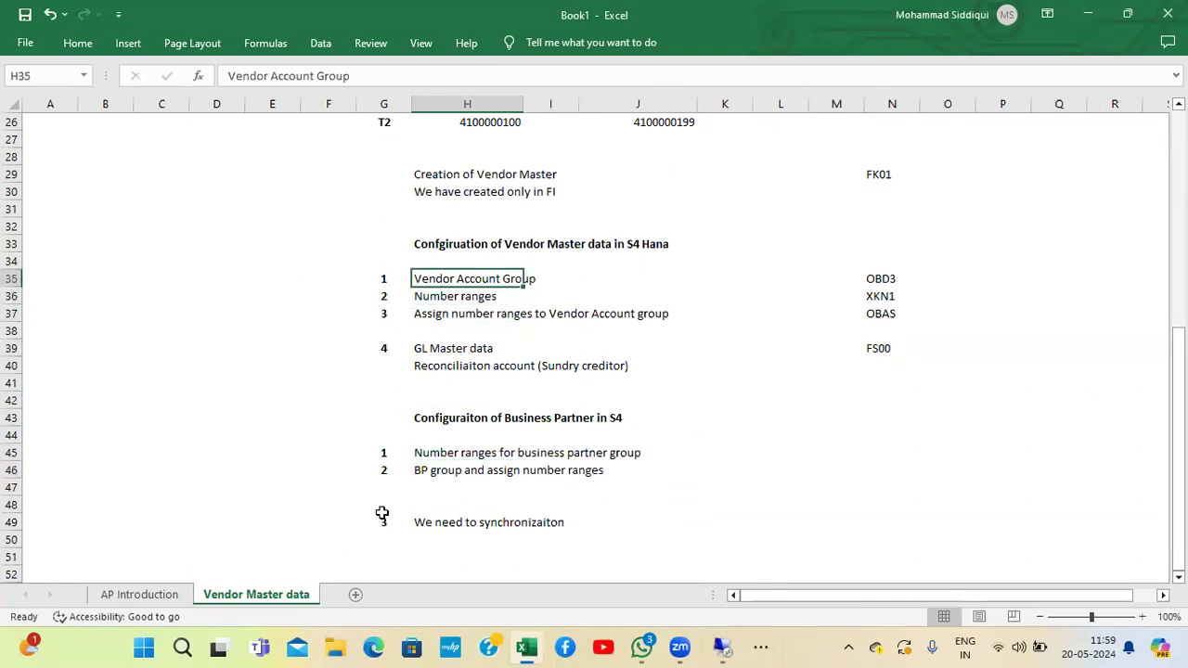
{"action": "key", "text": "Down"}
{"action": "key", "text": "Down"}
{"action": "key", "text": "Down"}
{"action": "key", "text": "Down"}
{"action": "key", "text": "Down"}
{"action": "key", "text": "Down"}
{"action": "key", "text": "Down"}
{"action": "key", "text": "Down"}
{"action": "key", "text": "Down"}
{"action": "key", "text": "Down"}
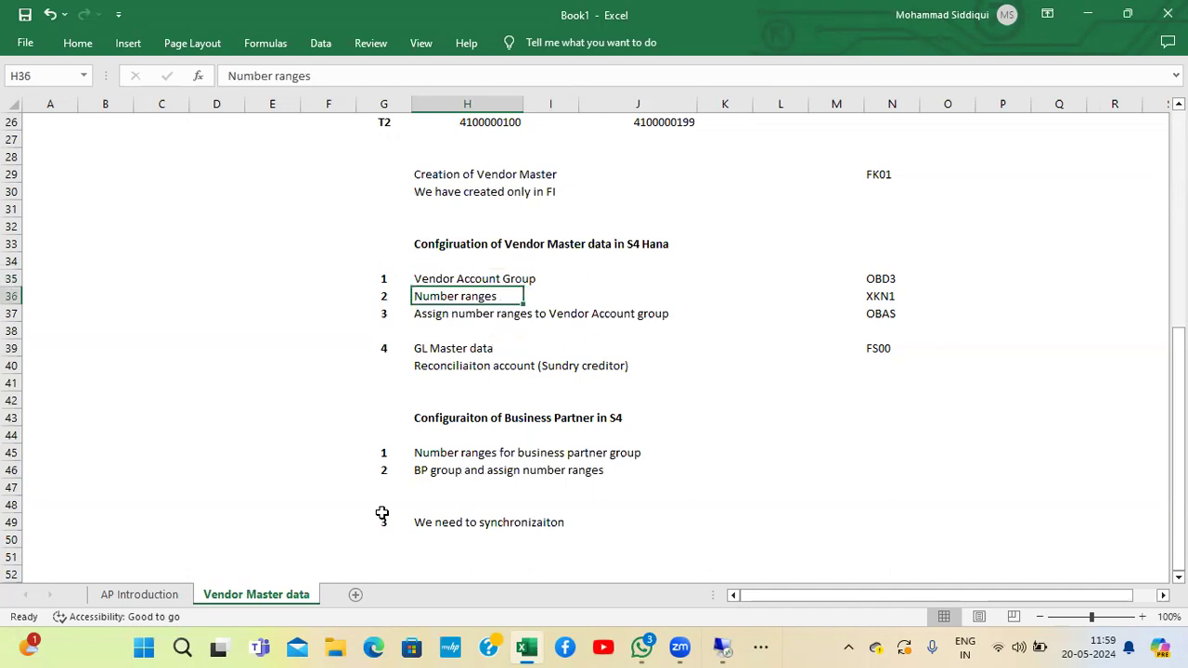
{"action": "key", "text": "Up"}
{"action": "key", "text": "Up"}
{"action": "key", "text": "Up"}
{"action": "key", "text": "Up"}
{"action": "key", "text": "Up"}
{"action": "key", "text": "Up"}
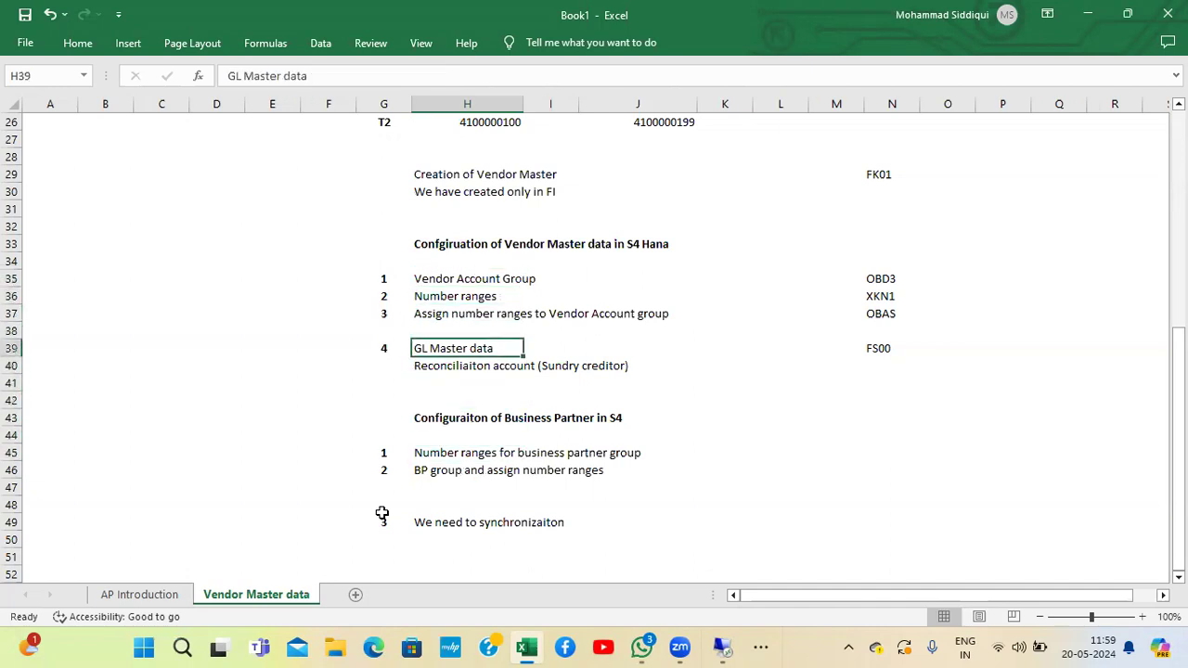
Step: Switch to Remote Desktop Connection, try to connect to cloudaccesss.com:369, and open the list of Wi-Fi networks
{"action": "left_click", "coordinate": [726, 644]}
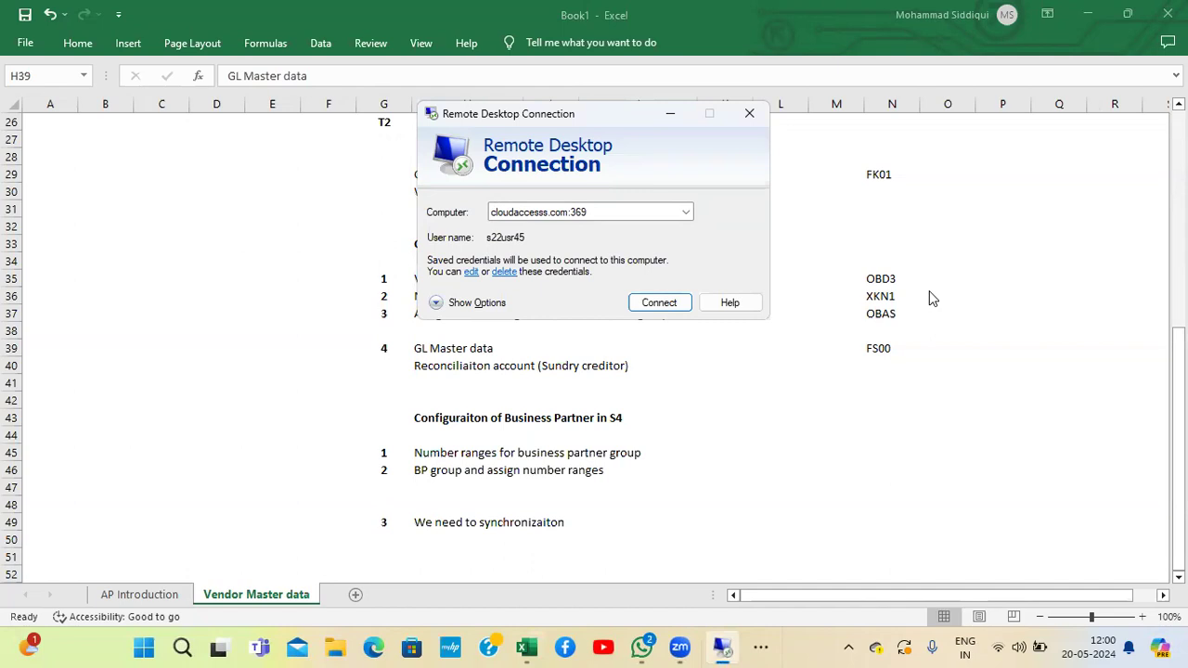
{"action": "left_click", "coordinate": [658, 304]}
{"action": "left_click", "coordinate": [995, 647]}
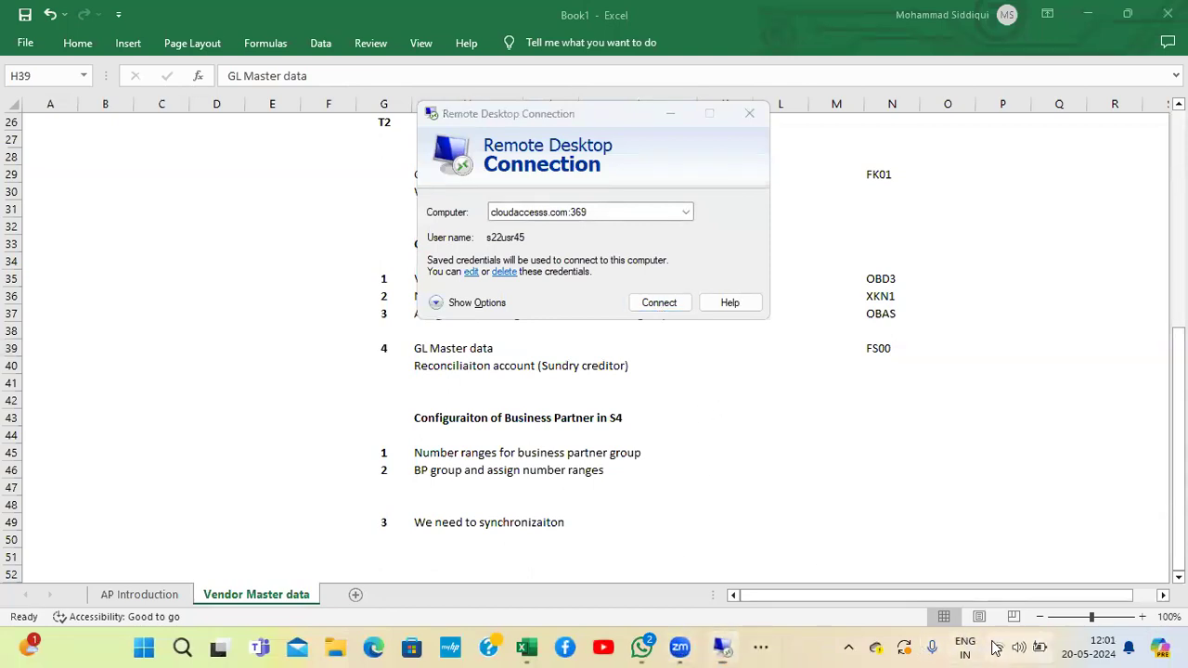
{"action": "left_click", "coordinate": [961, 323]}
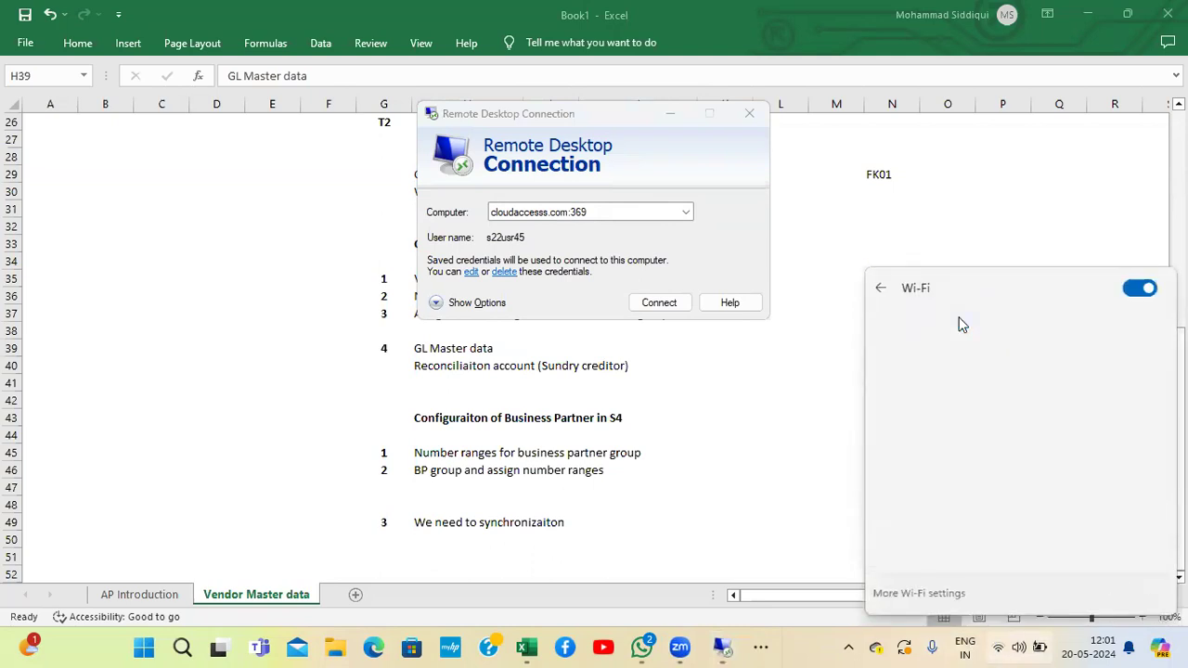
Step: Retry the remote connection to cloudaccesss.com:369 and minimize the session to return to Excel
{"action": "left_click", "coordinate": [658, 303]}
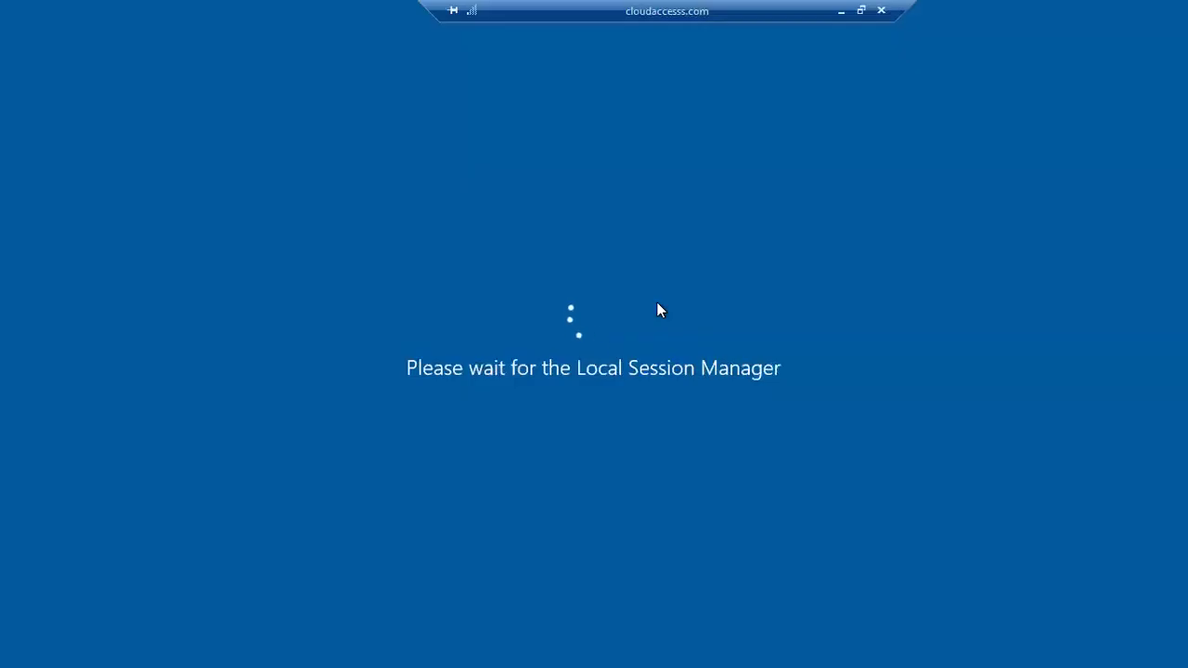
{"action": "left_click", "coordinate": [840, 11]}
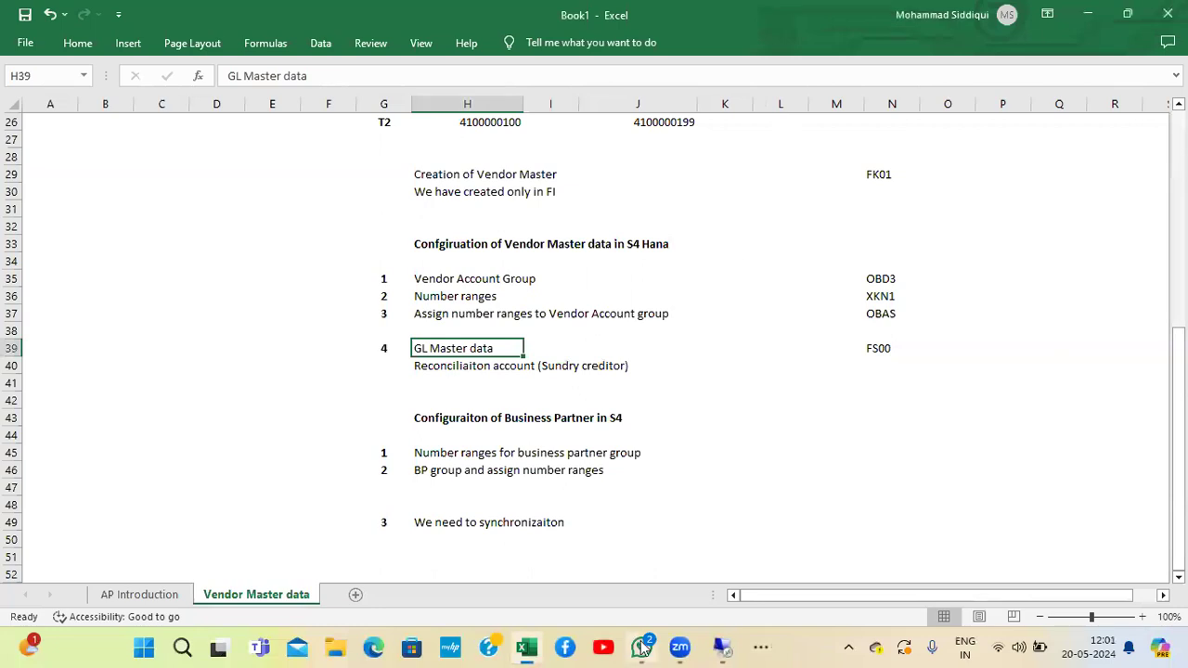
{"action": "mouse_move", "coordinate": [670, 647]}
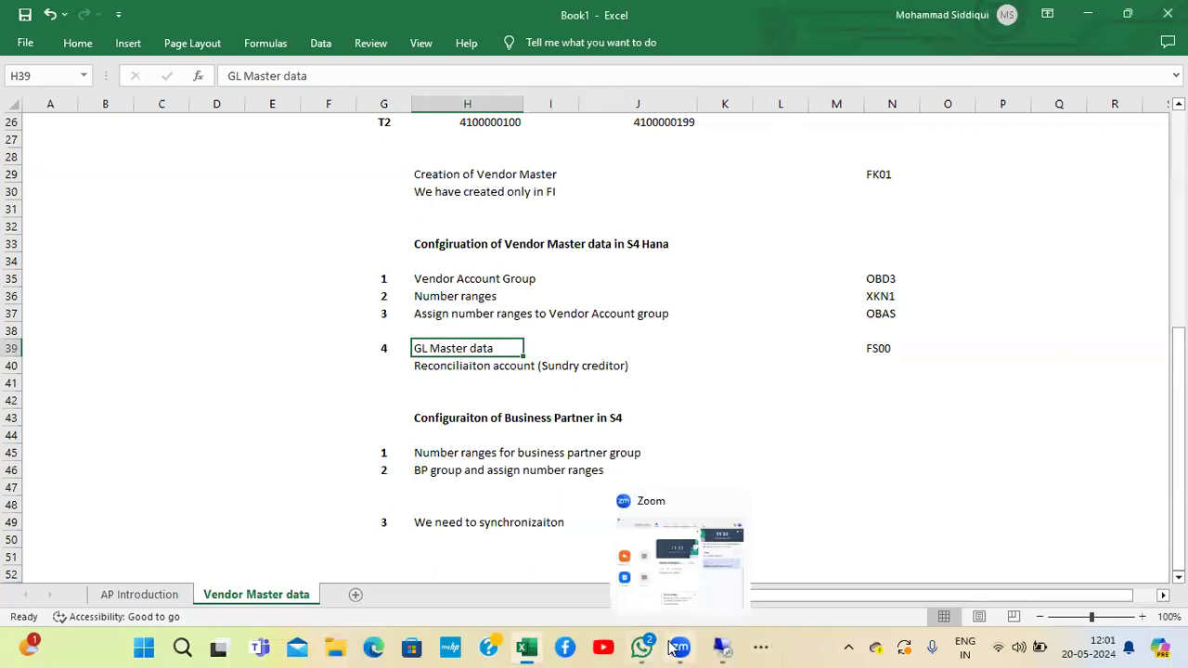